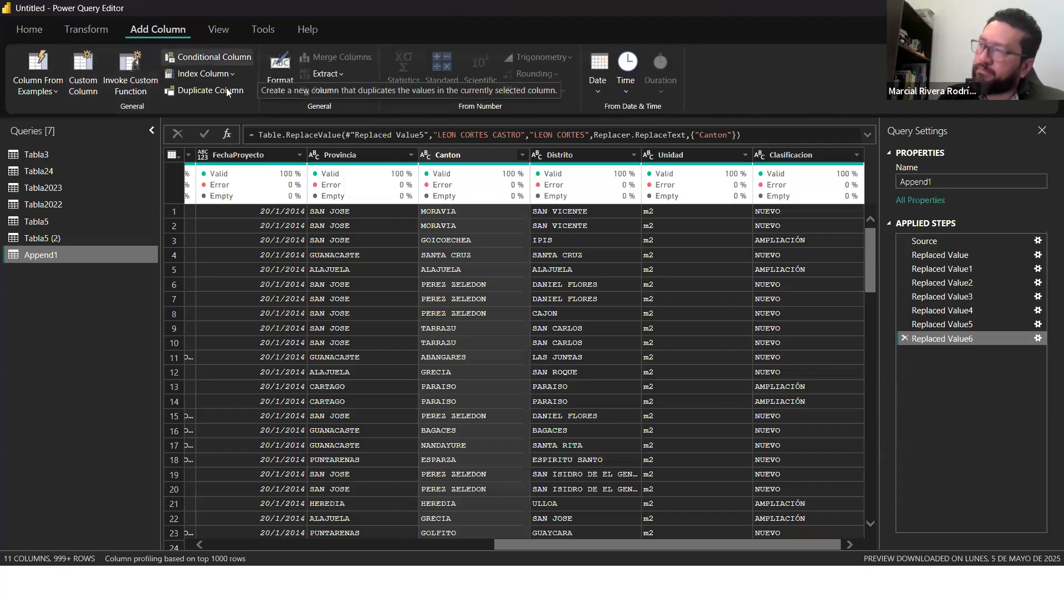
Step: Start a new conditional column for the Append1 query and name it Resumed Names
left_click(194, 56)
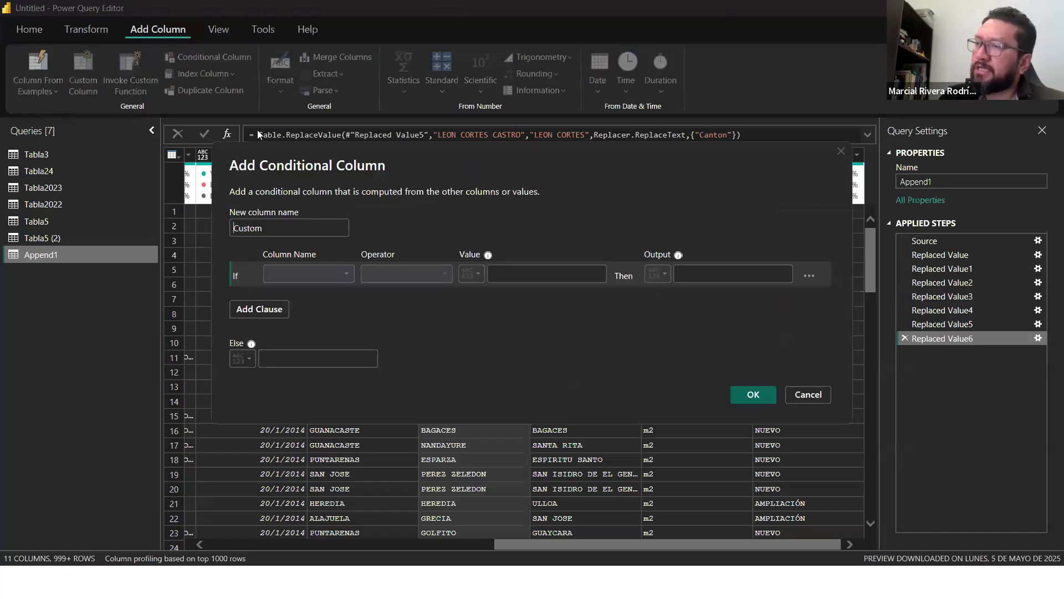
left_click_drag(336, 150, 316, 113)
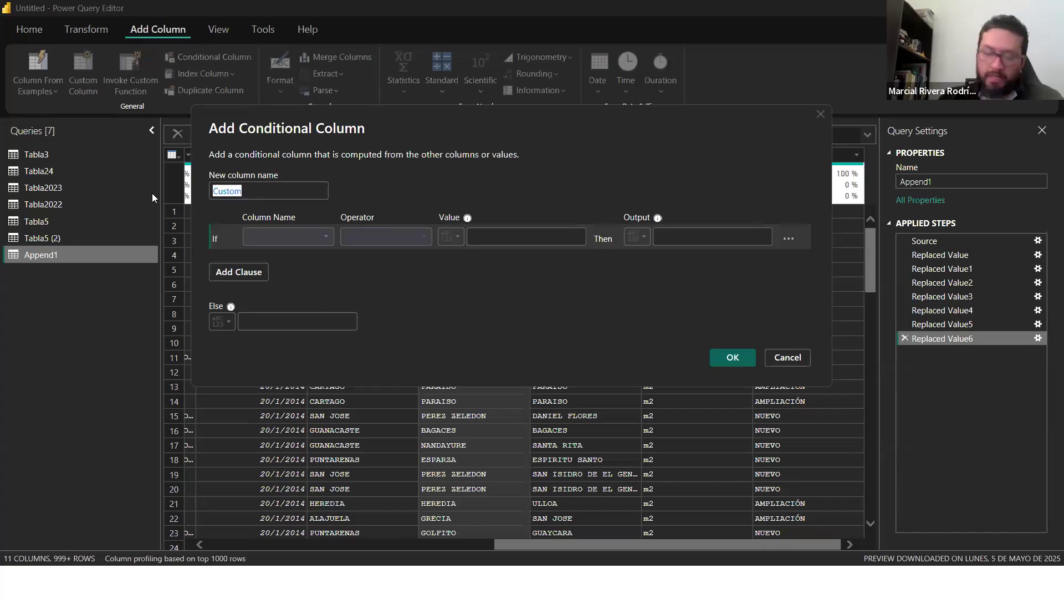
key("BackSpace")
type("REsume")
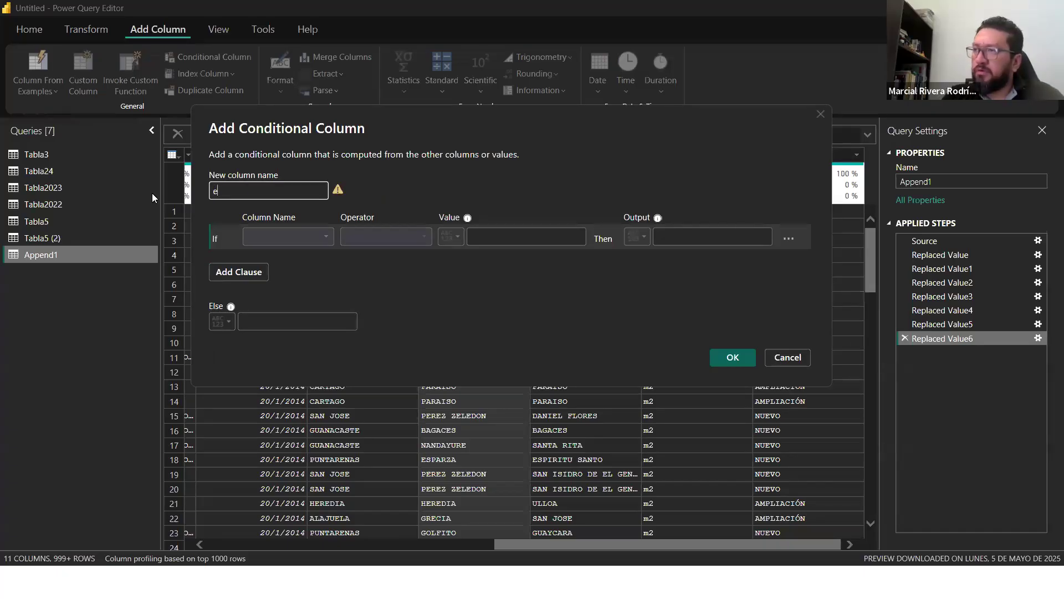
key("BackSpace")
key("BackSpace")
key("BackSpace")
key("BackSpace")
key("BackSpace")
type("esumed Names")
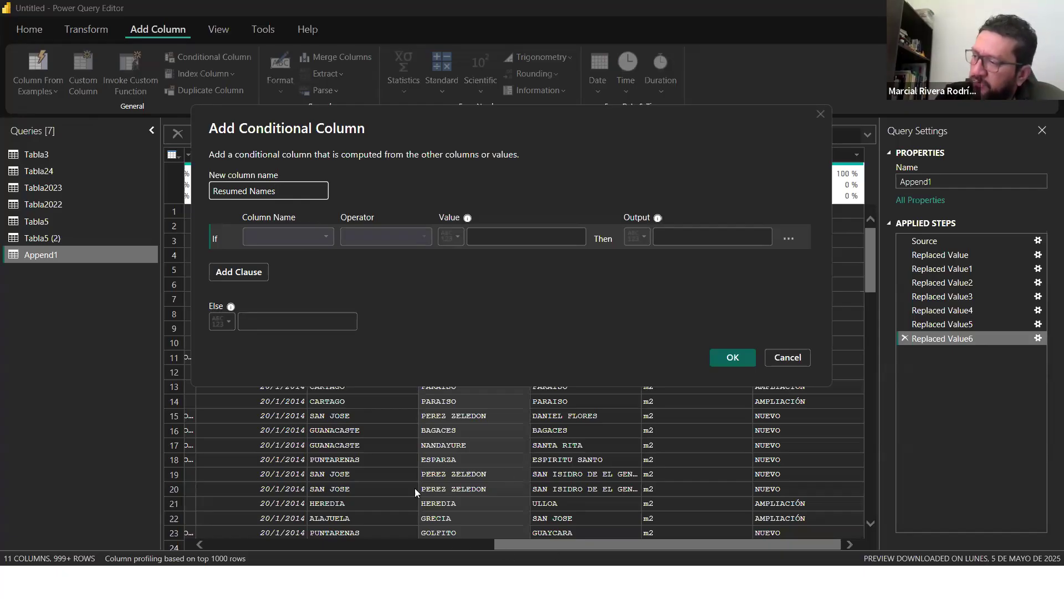
Step: Set the first condition to test whether the Obra column equals HABITACIONAL
left_click(325, 237)
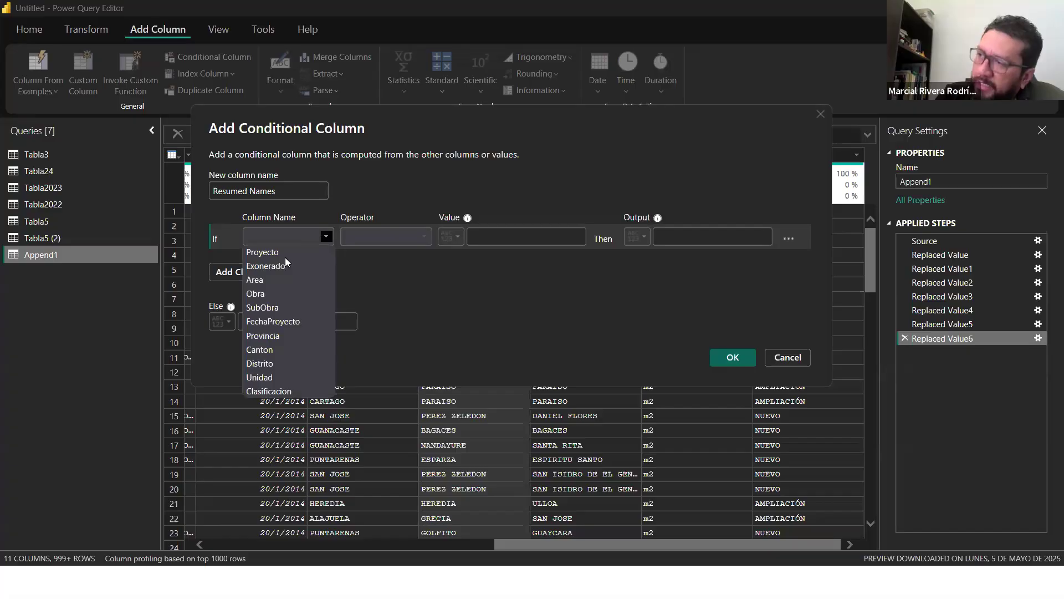
left_click(260, 294)
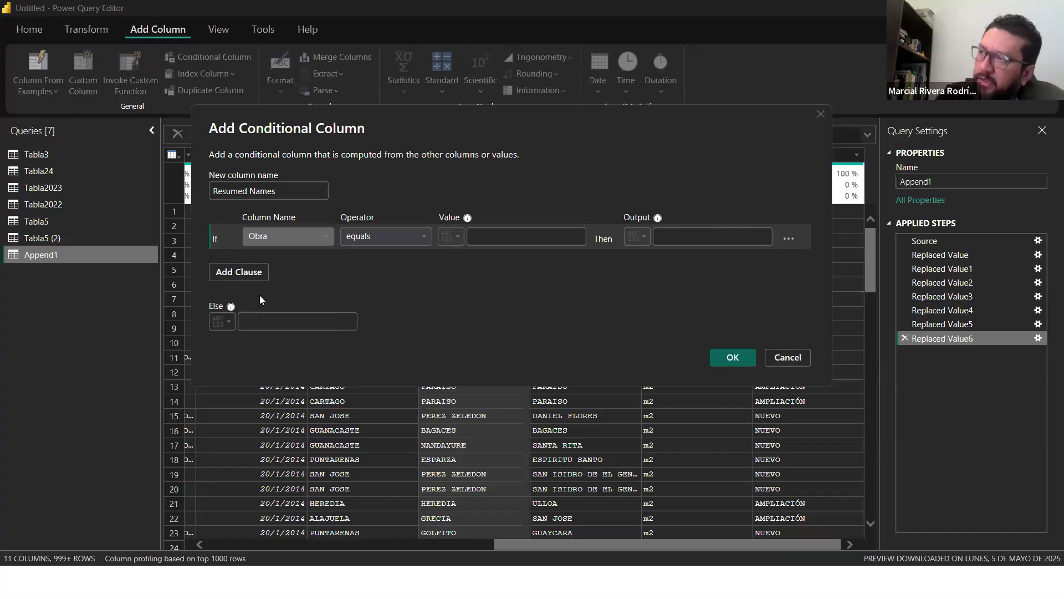
left_click(419, 238)
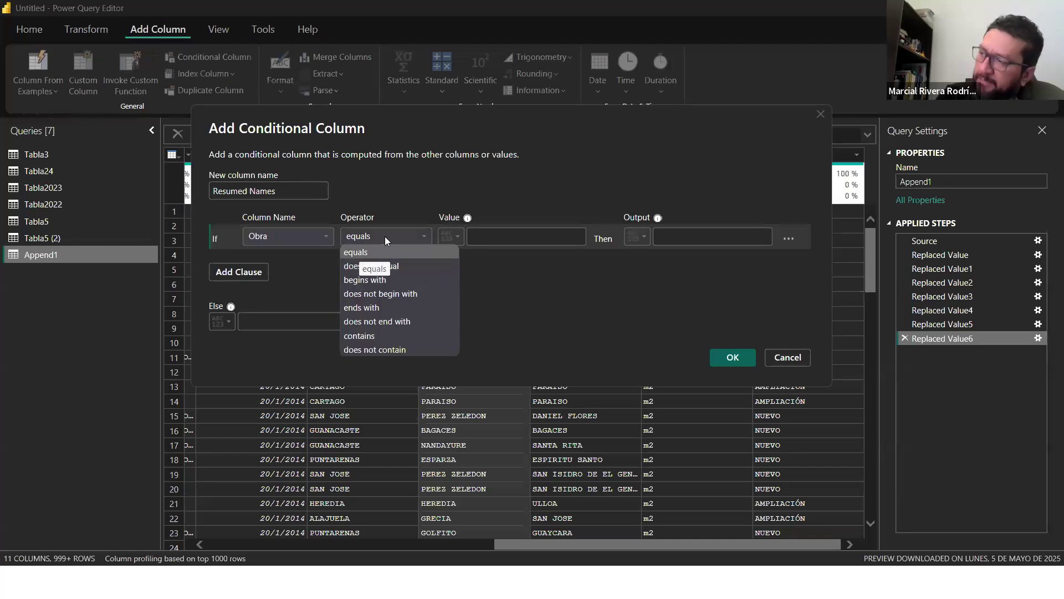
left_click(385, 236)
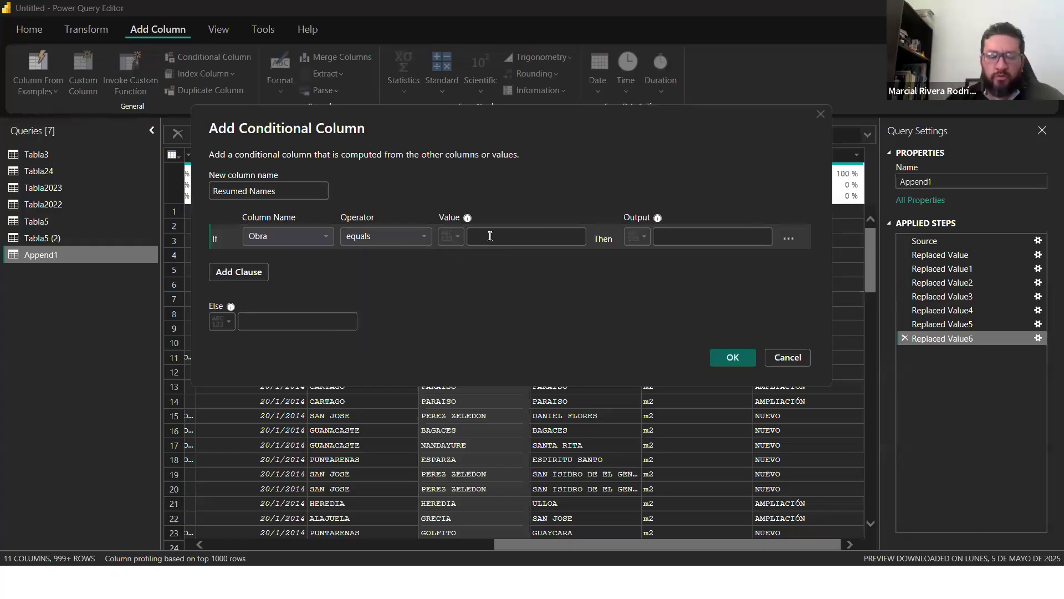
type("HABITACIO")
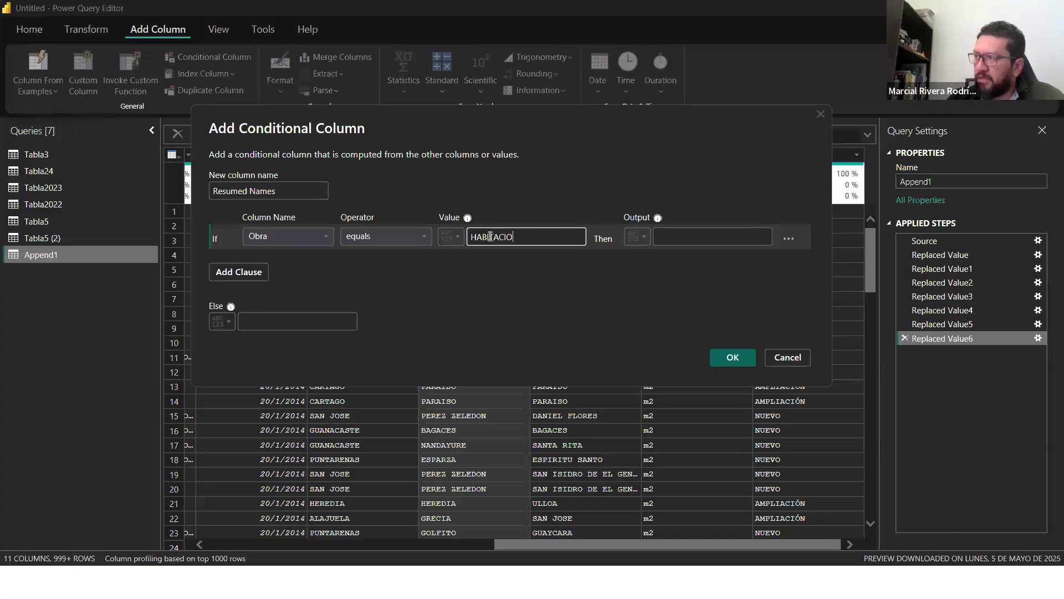
type("NAL")
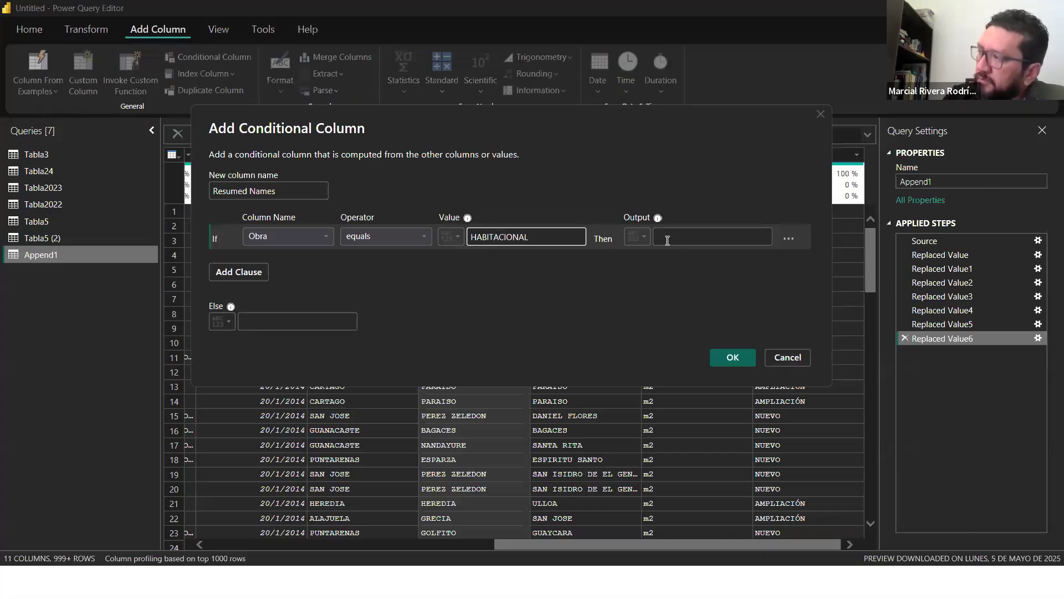
Step: Set the first condition's output to the values of the Obra column
left_click(648, 238)
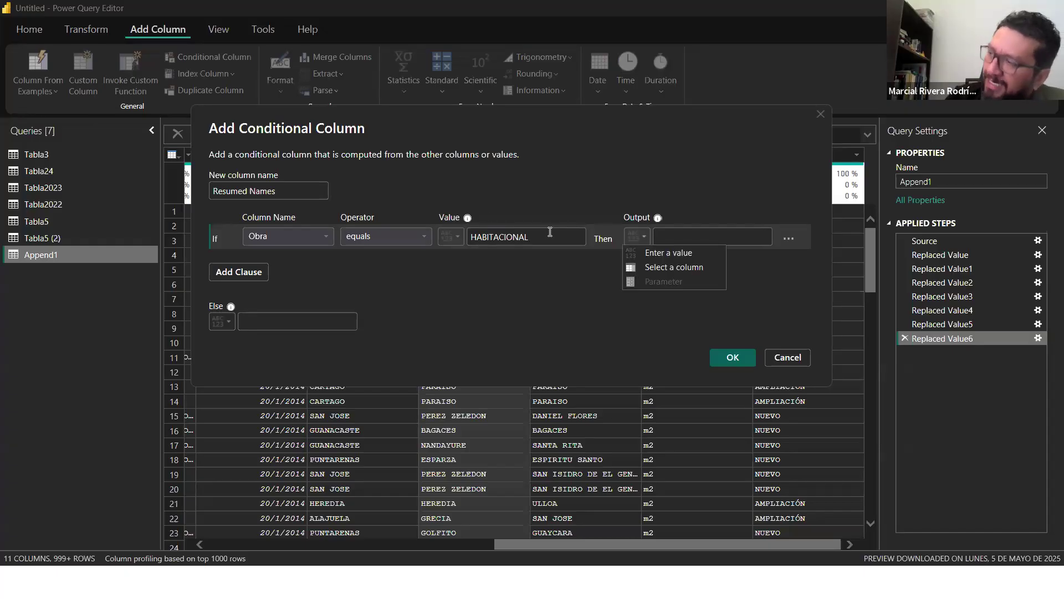
left_click(659, 268)
left_click(702, 231)
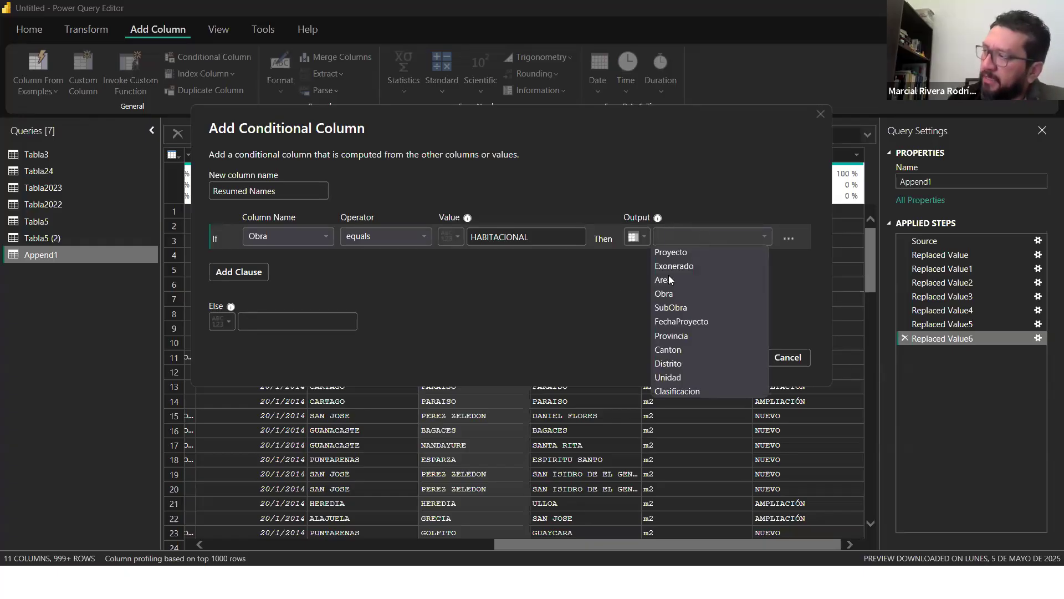
left_click(662, 290)
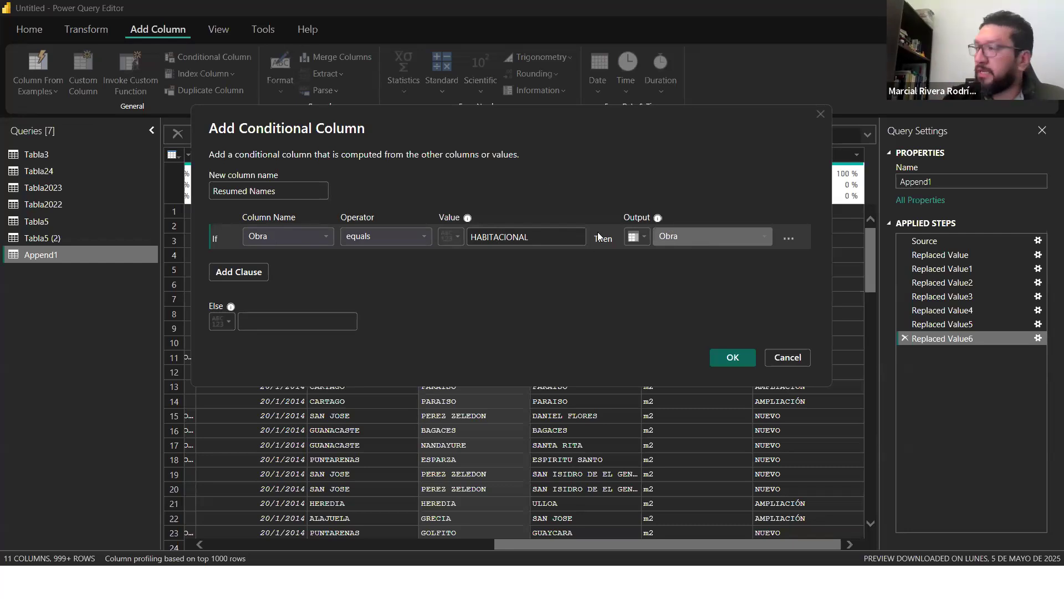
Step: Make the HABITACIONAL condition output the entered value HOUSING
left_click(640, 235)
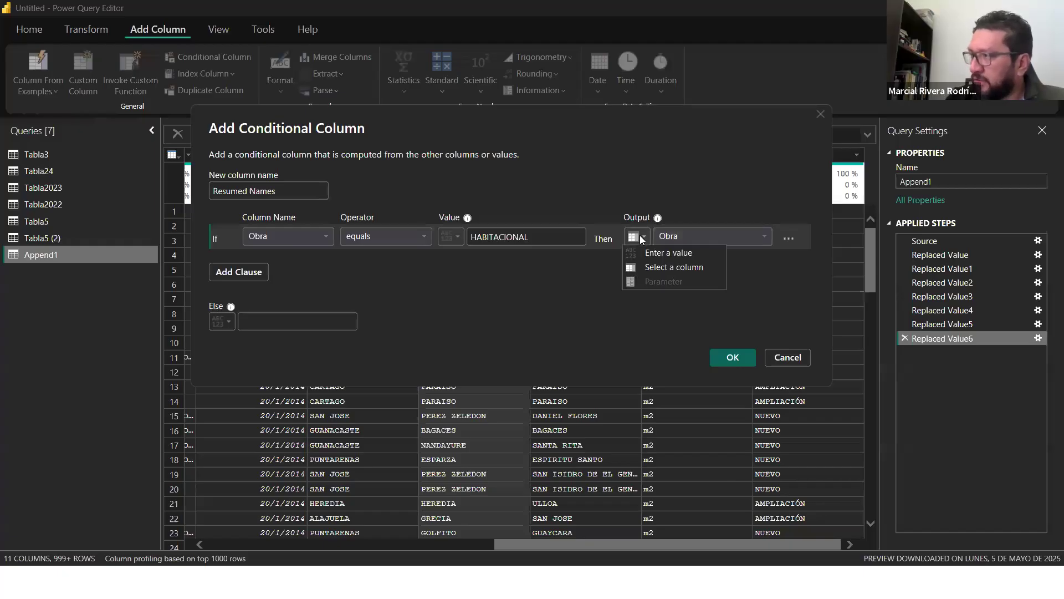
left_click(660, 253)
type("HABITA")
key("BackSpace")
key("BackSpace")
key("BackSpace")
key("BackSpace")
key("BackSpace")
type("OUSING")
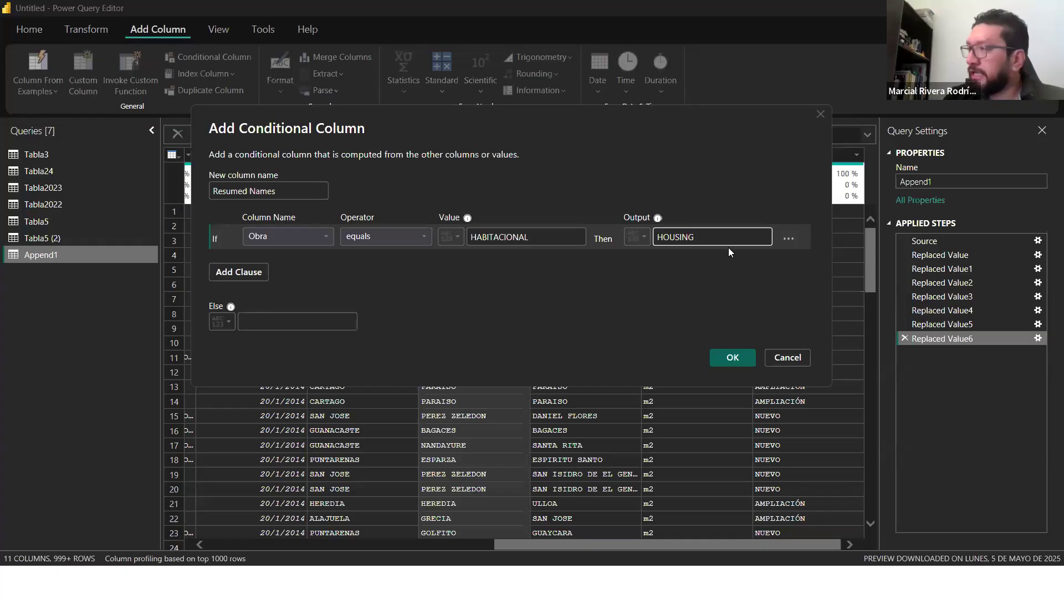
double_click(524, 237)
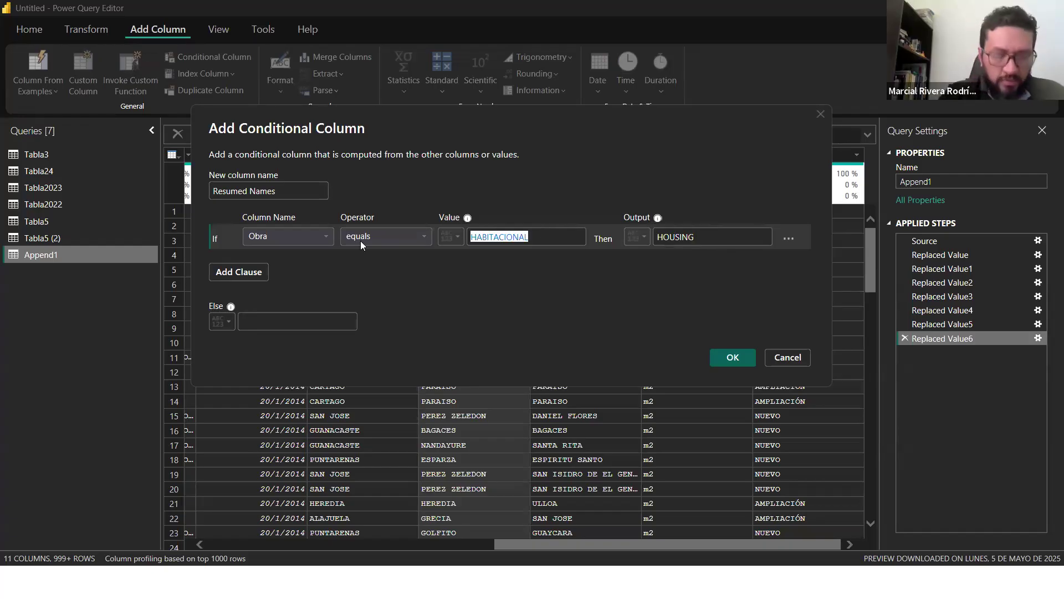
left_click(540, 237)
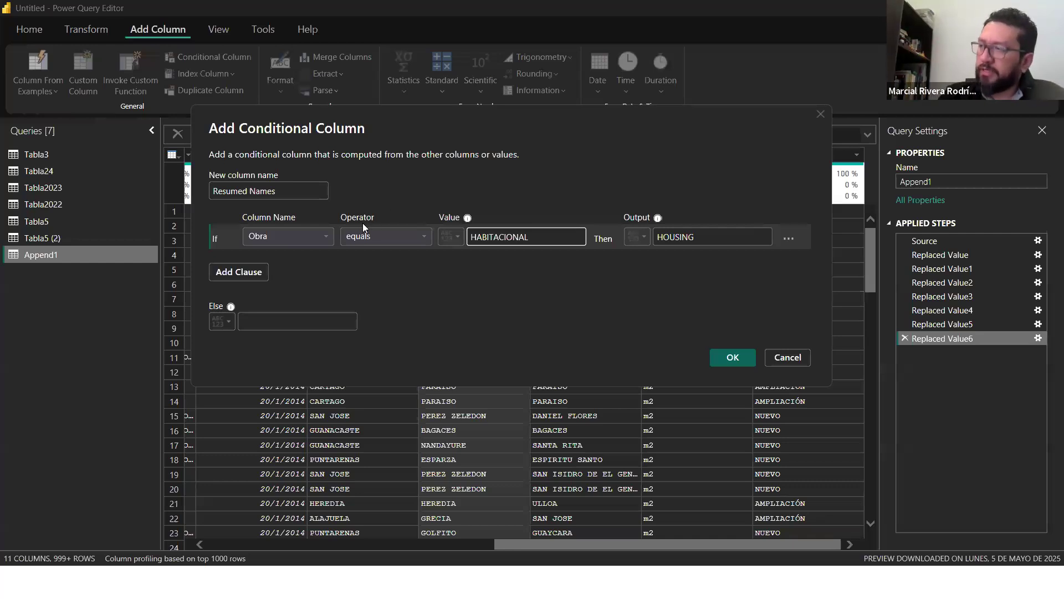
Step: Add a second clause that outputs BUSINESS when Obra equals COMERCIAL
left_click(238, 272)
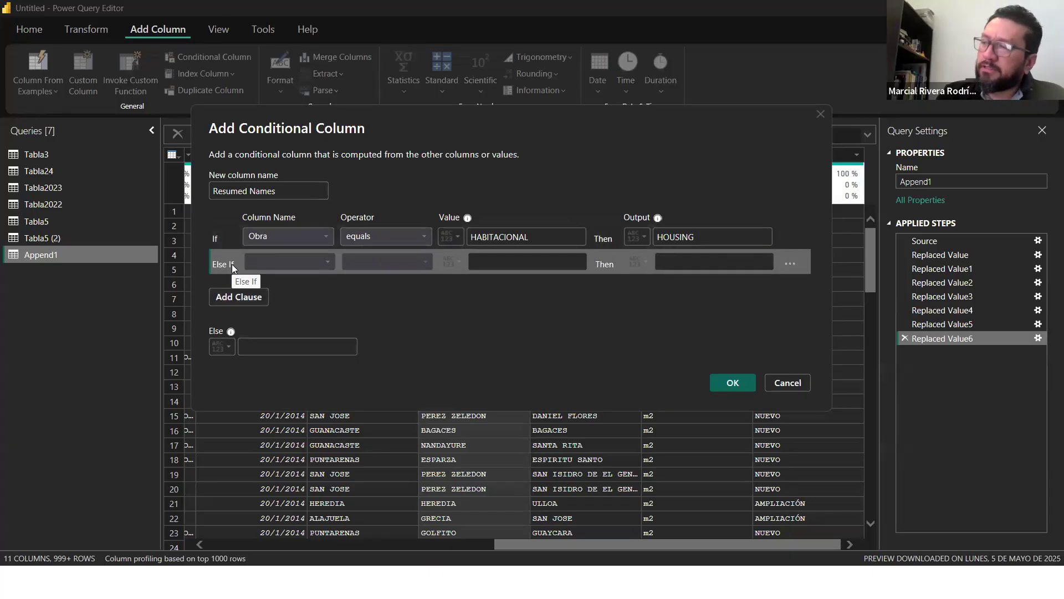
left_click(294, 263)
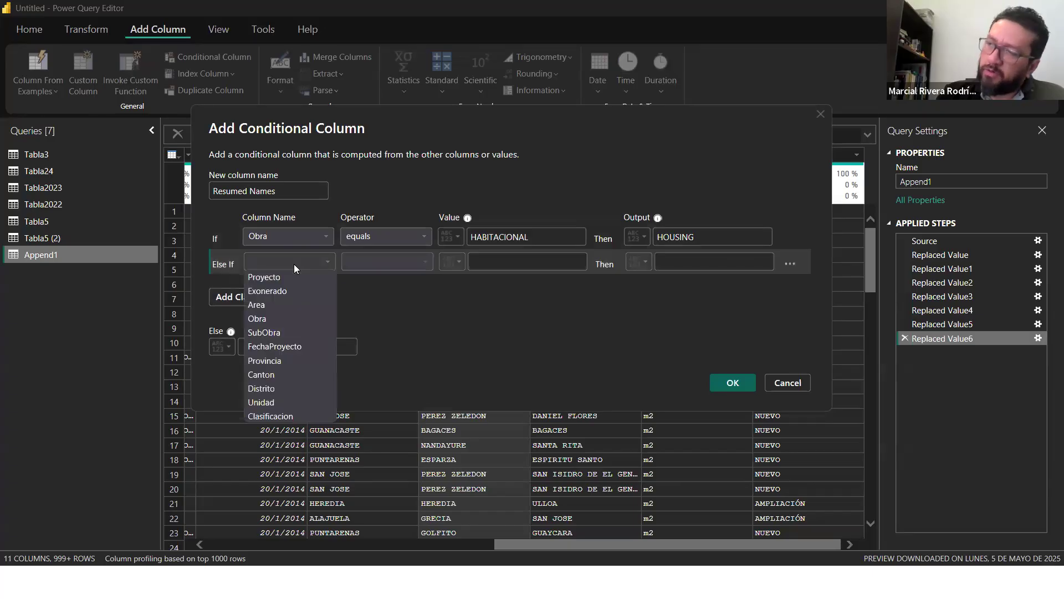
left_click(279, 319)
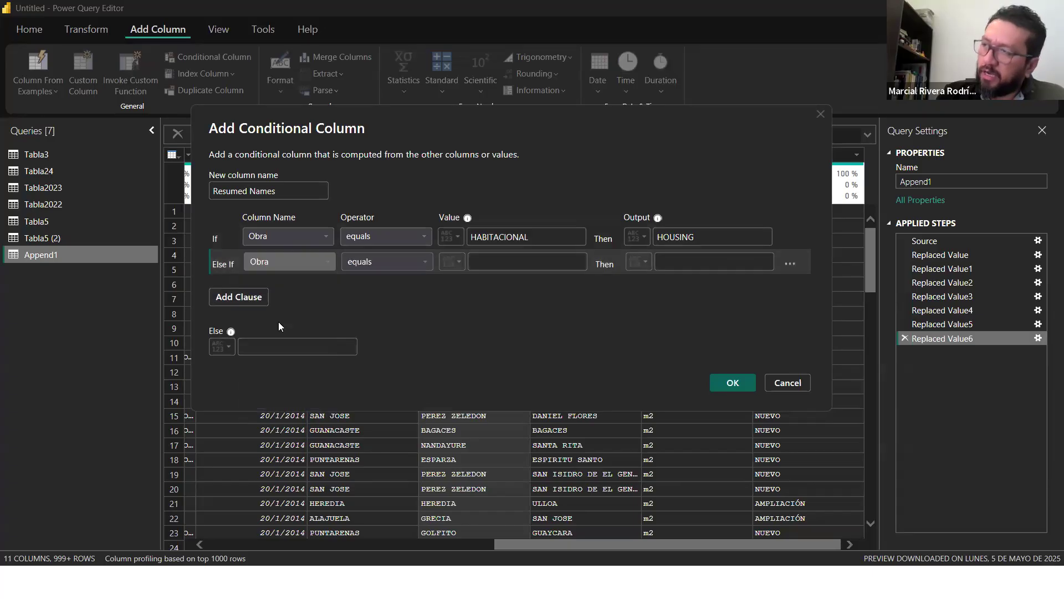
left_click(510, 258)
type("COMERCIAL")
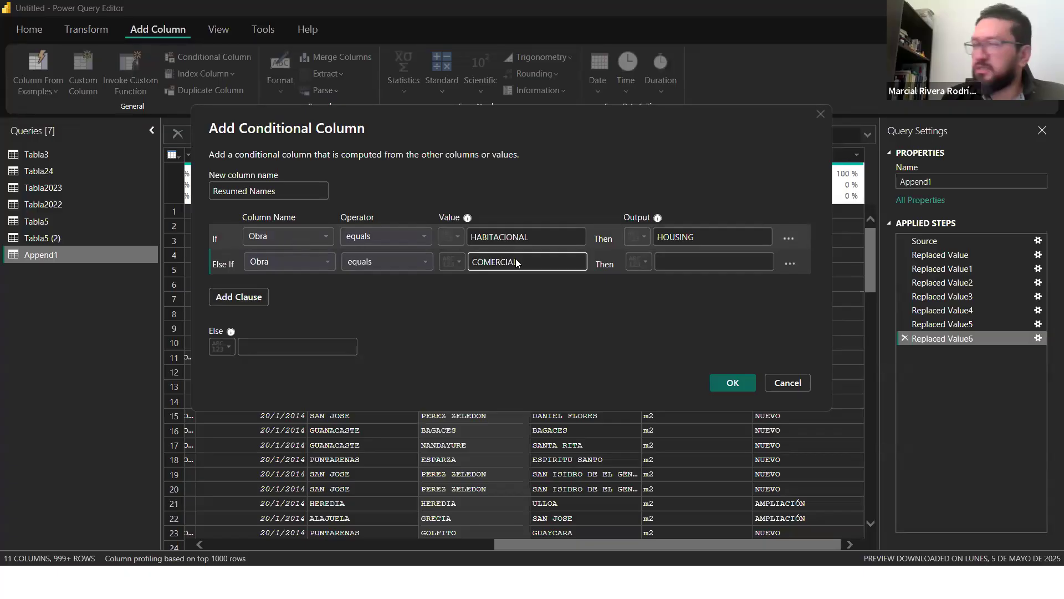
left_click(685, 260)
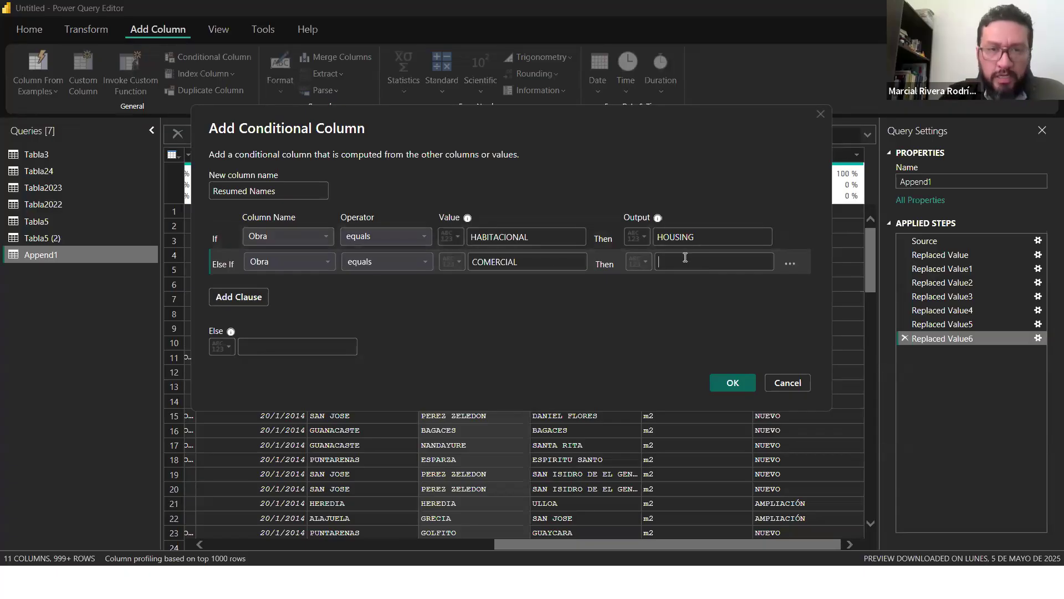
type("BUSIN")
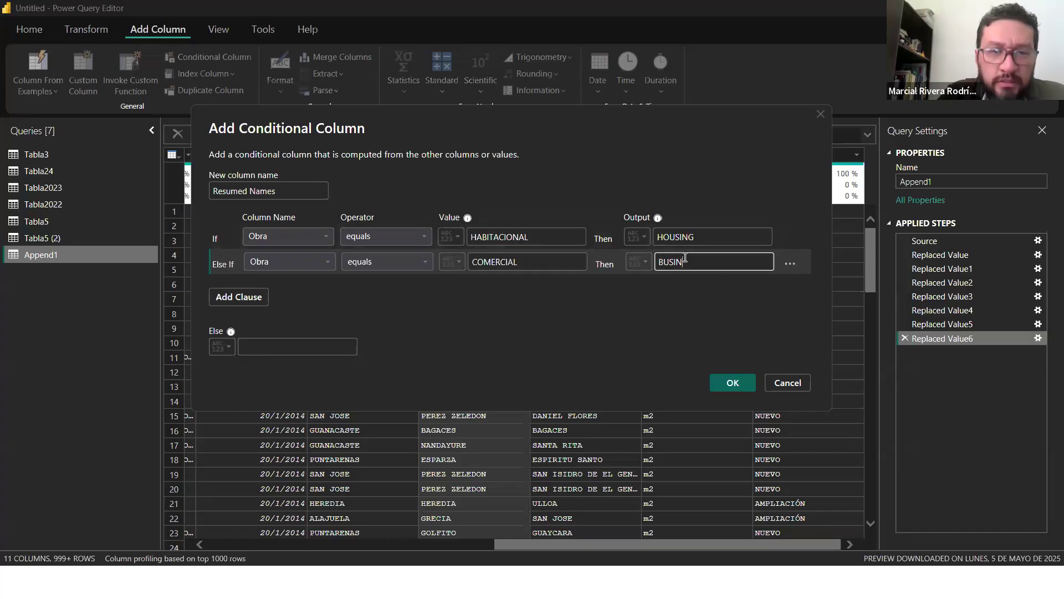
type("ESS")
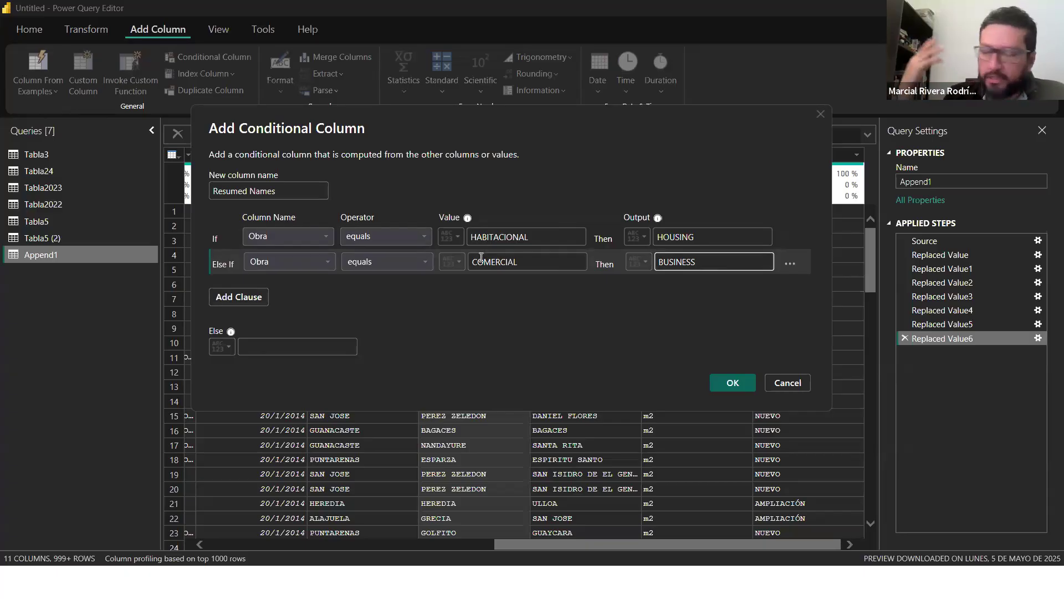
Step: Add a third clause that outputs INDUSTRY when Obra equals INDUSTRIAL
left_click(238, 299)
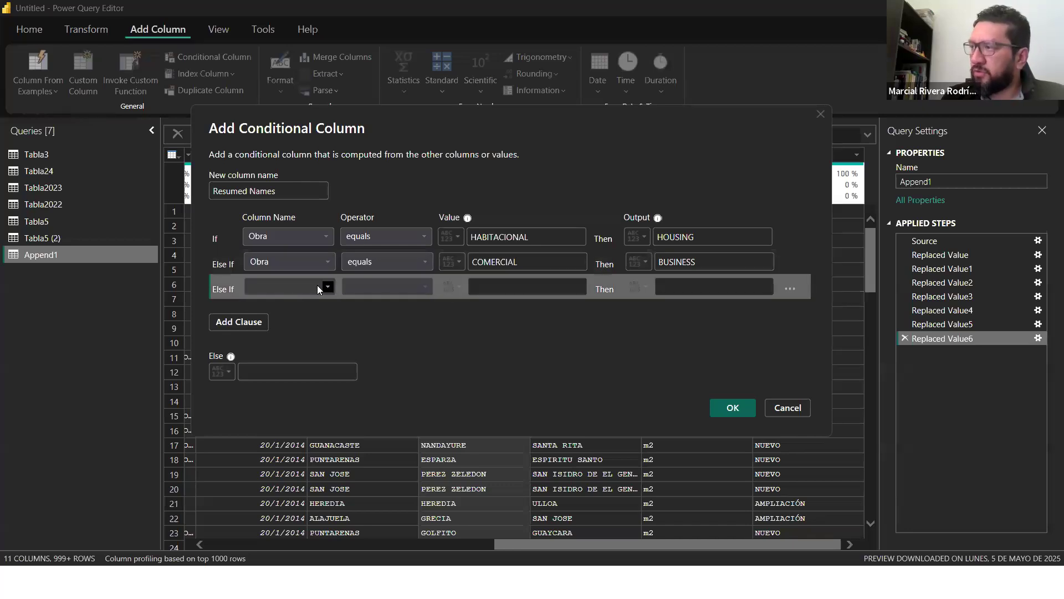
left_click(302, 287)
left_click(253, 344)
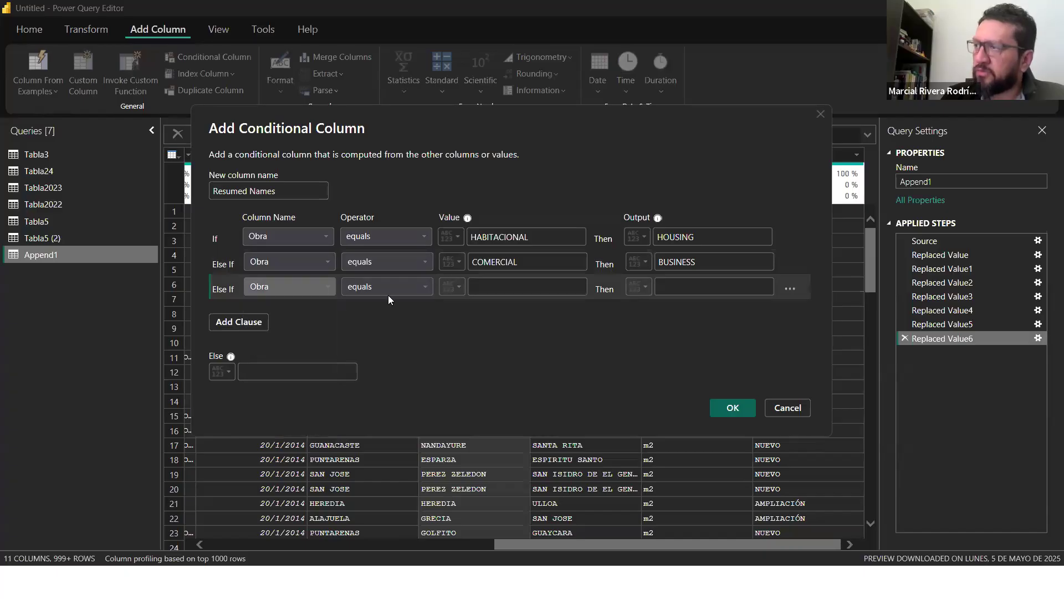
left_click(482, 287)
type("INDUSTRIAL")
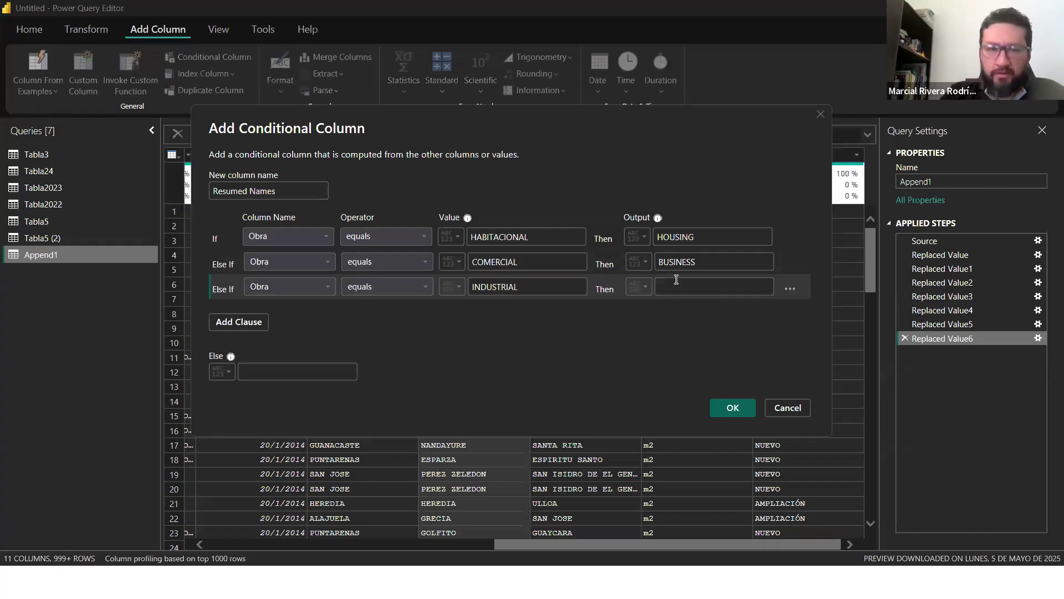
type("INDUSTRY")
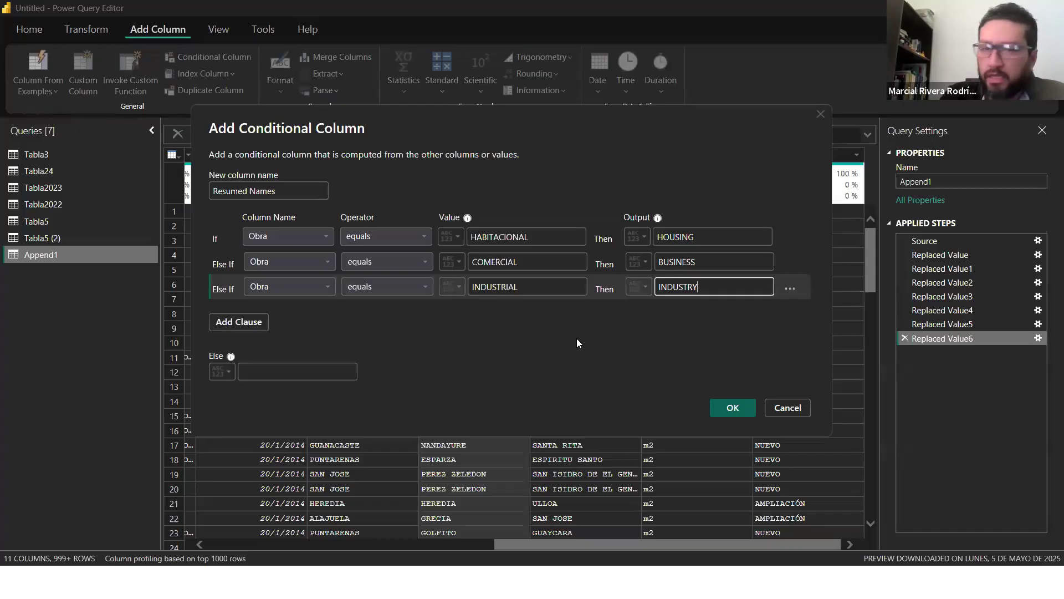
Step: Add a fourth clause that tests whether Obra equals URBANÍSTICO, checking the category name against the Conditional Column slide
left_click(251, 321)
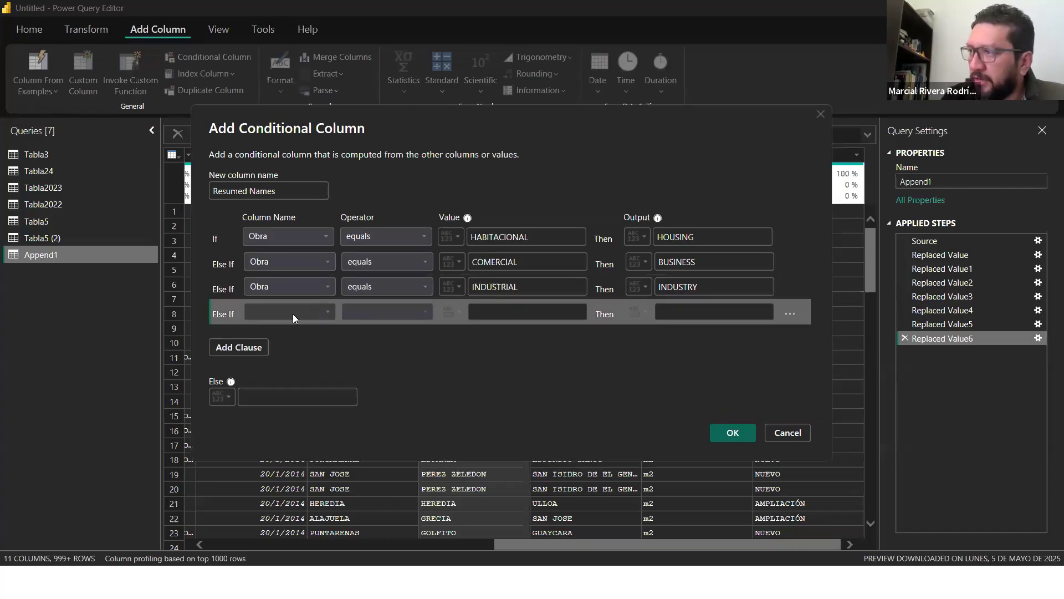
left_click(256, 313)
left_click(268, 368)
left_click(522, 312)
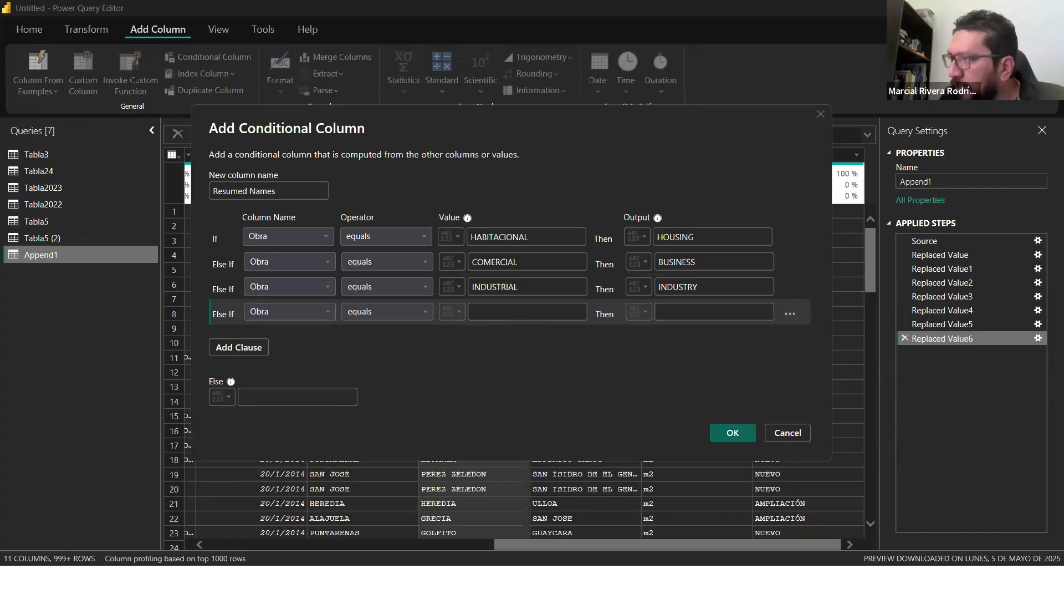
left_click(560, 582)
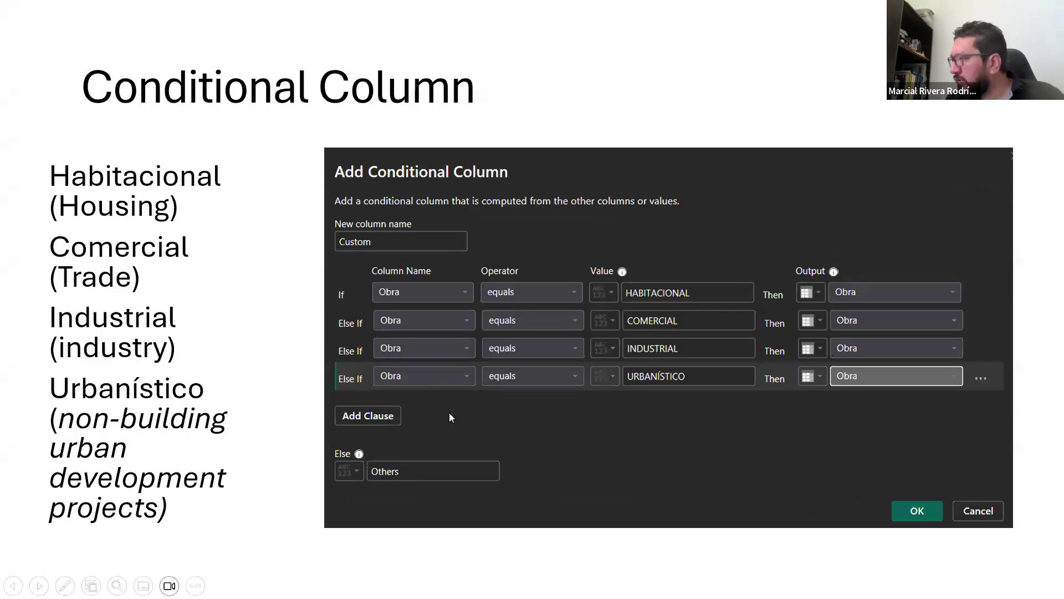
key("alt+Tab")
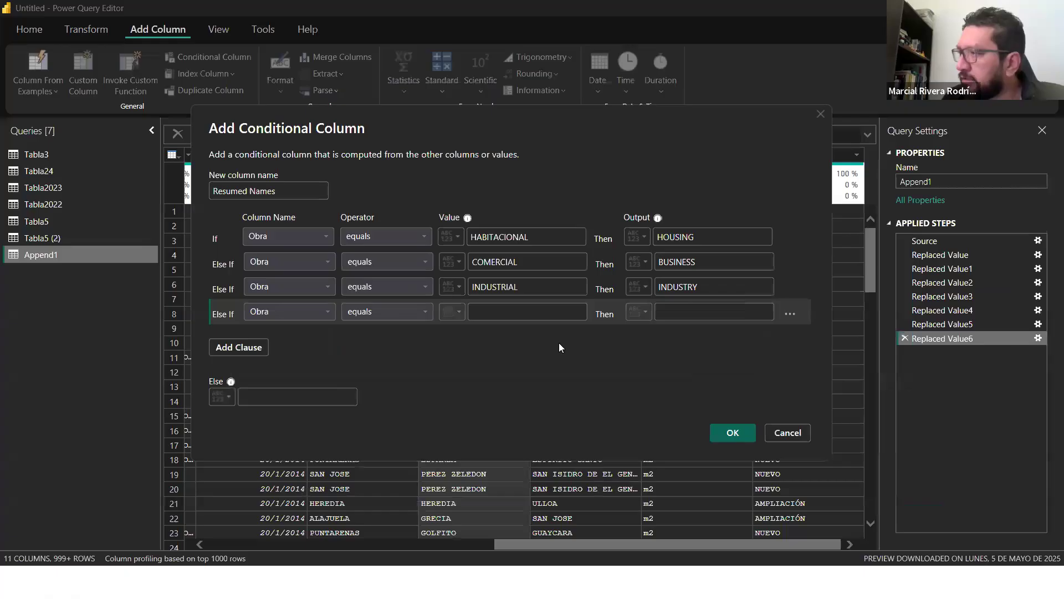
left_click(510, 310)
type("URBANÍSTICO")
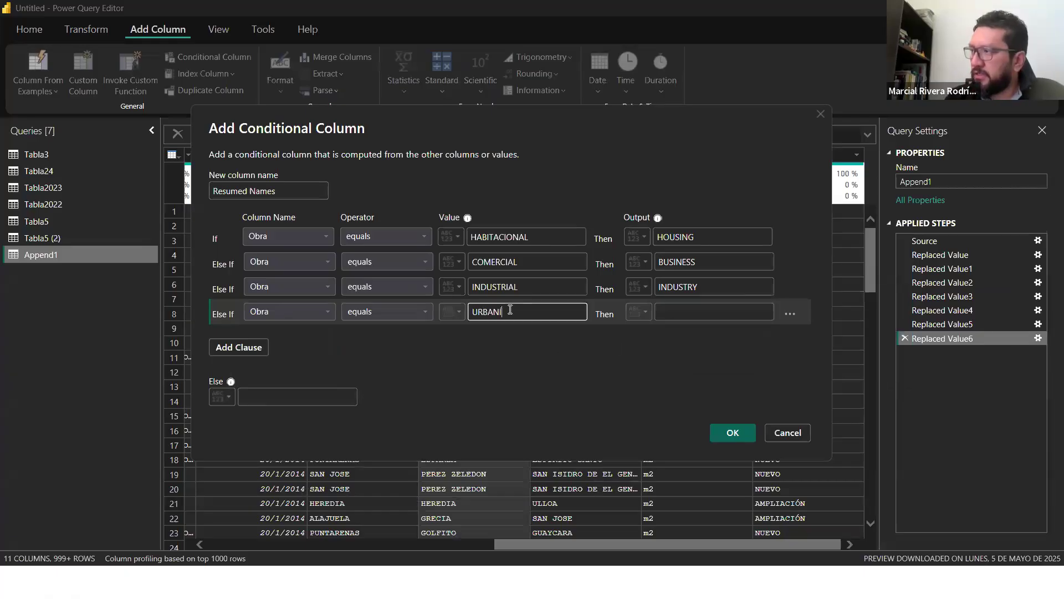
key("Tab")
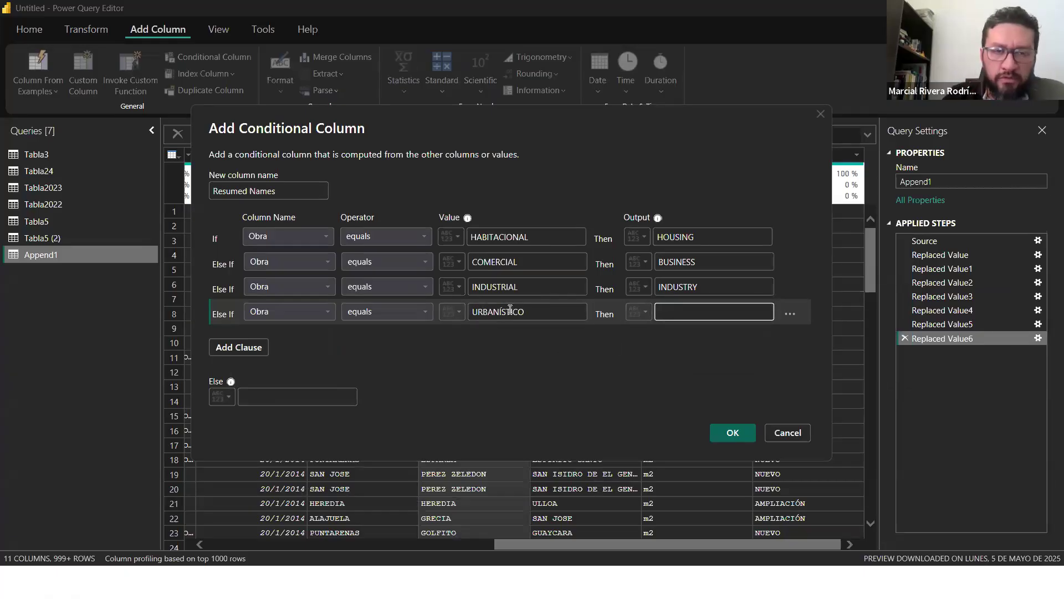
Step: Make the URBANÍSTICO clause output URBAN and set the Else output to OTHERS
key("alt+Tab")
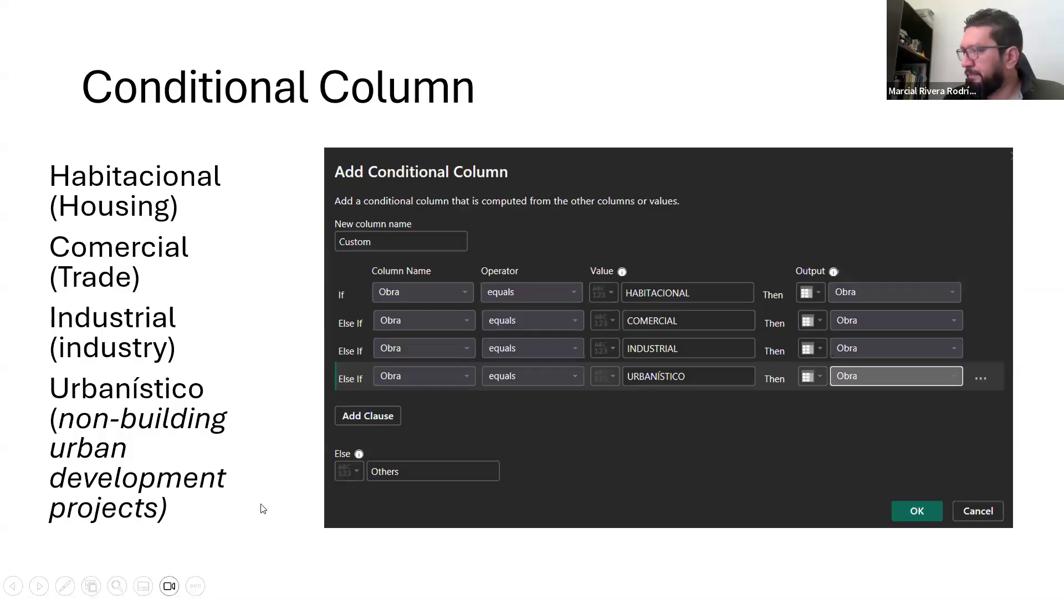
key("alt+Tab")
left_click(674, 318)
type("URBAN")
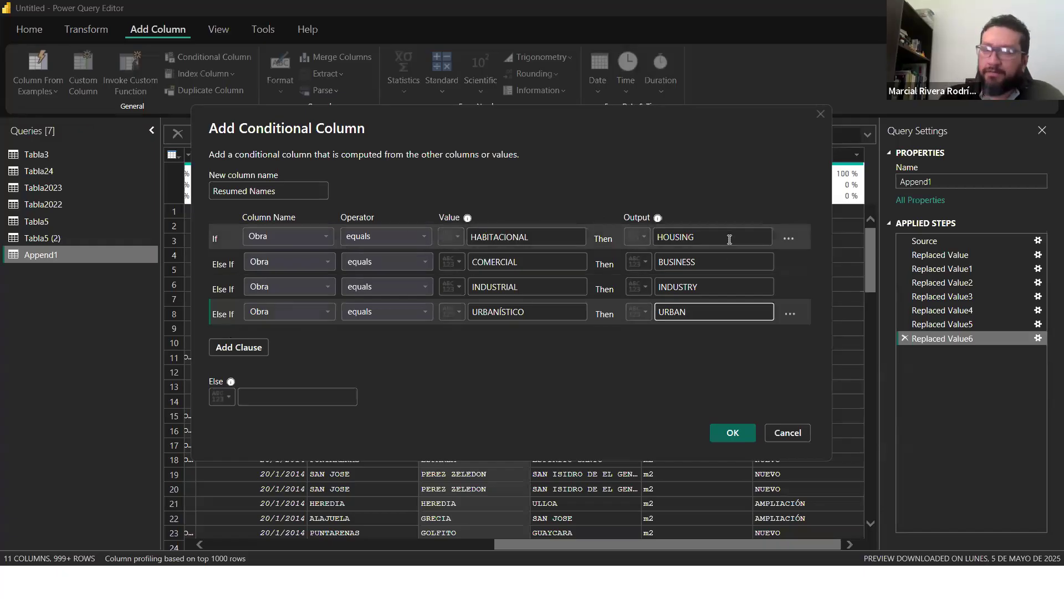
left_click(248, 394)
type("OTHERS")
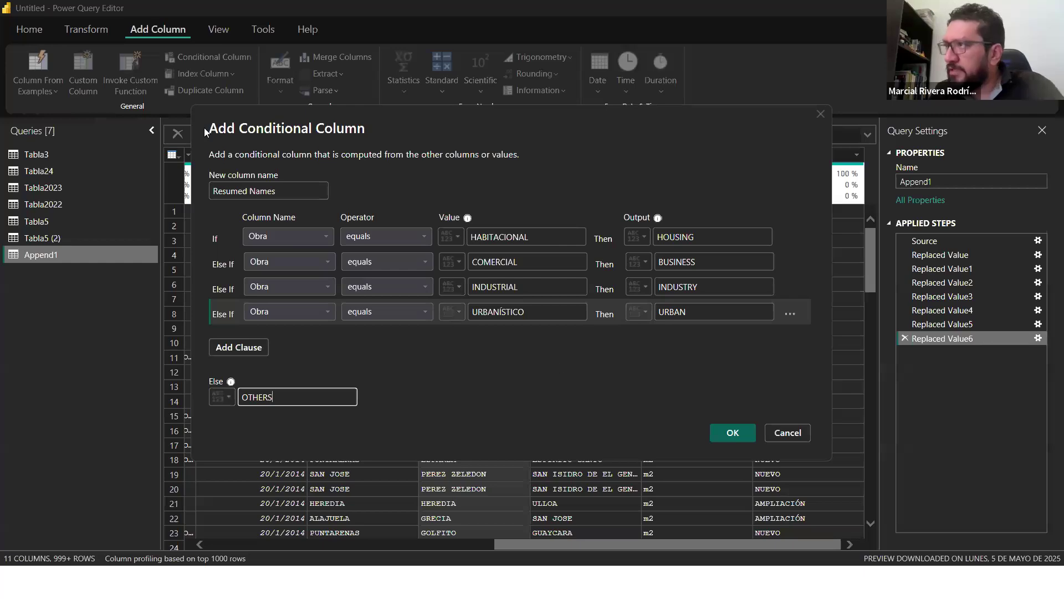
Step: Capture a screenshot of the completed conditional column settings and create the column
key("super+shift+s")
left_click_drag(200, 114, 821, 450)
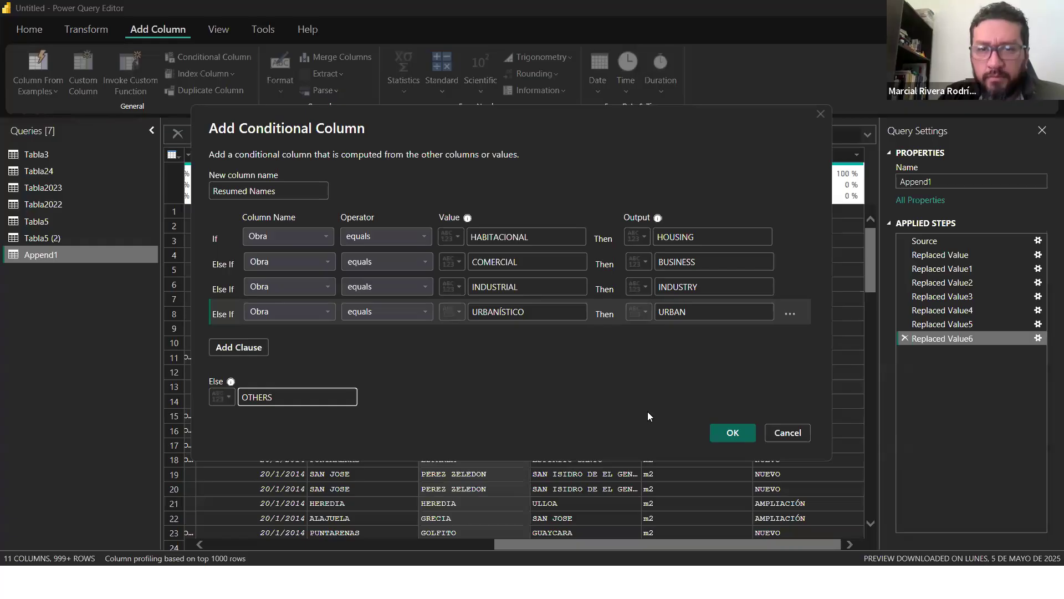
left_click(745, 437)
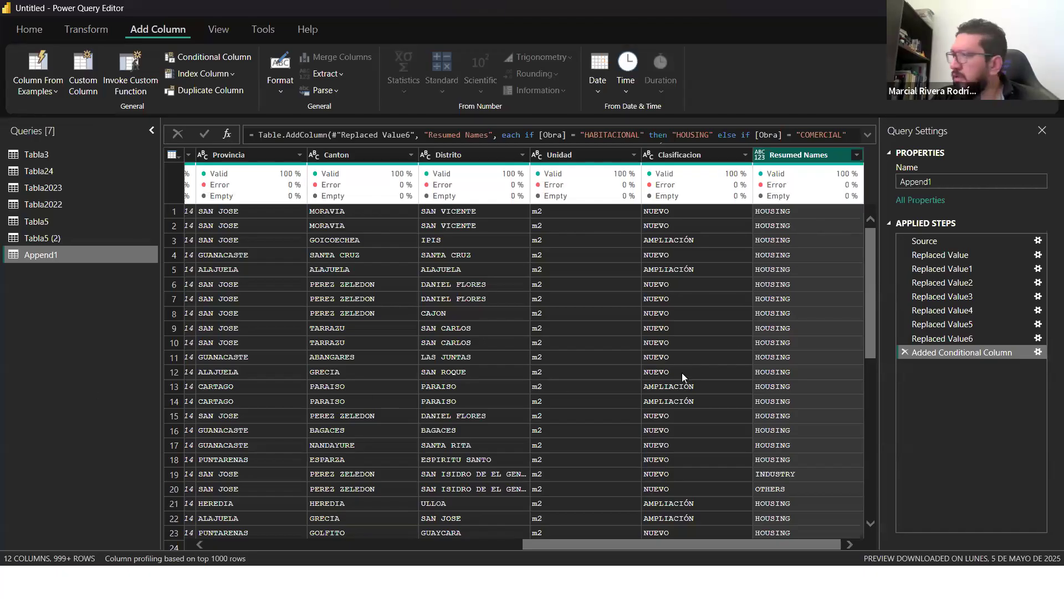
Step: Compare the Resumed Names values with the Obra categories across the rows of the Append1 query
left_click(770, 240)
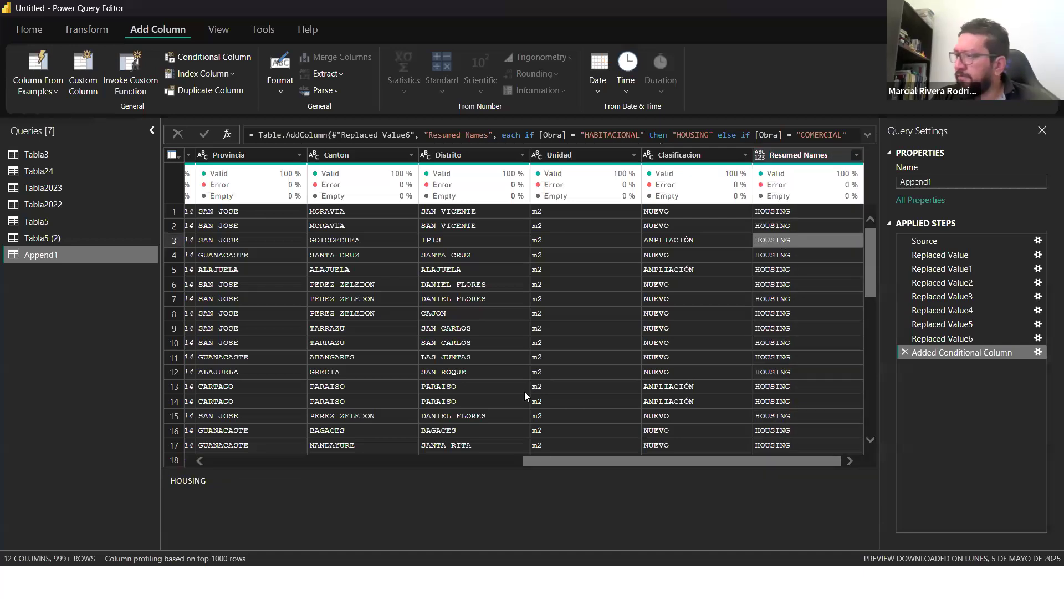
scroll(394, 464, "left", 5)
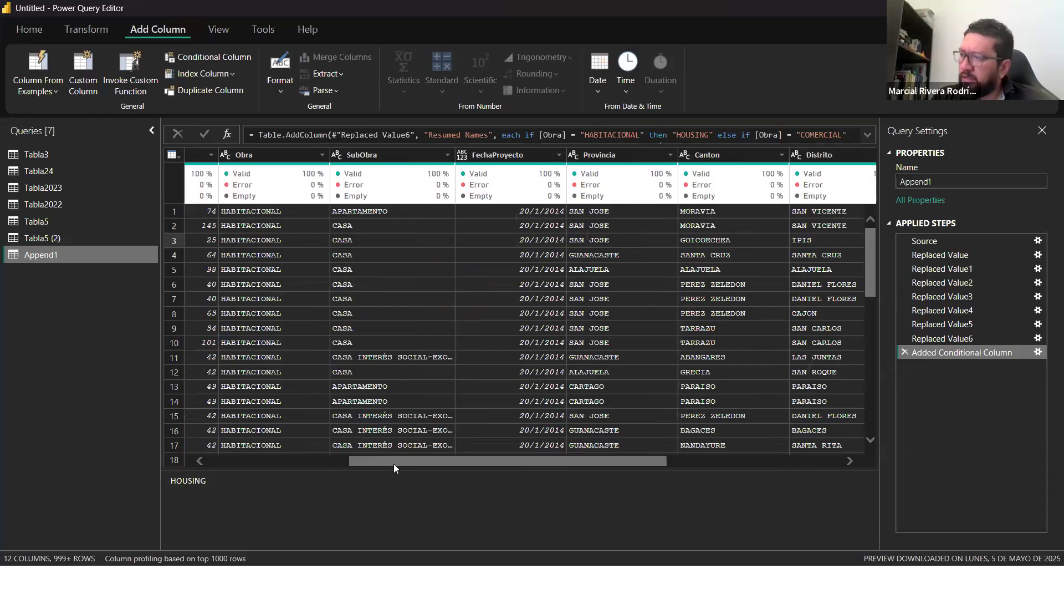
scroll(393, 463, "right", 5)
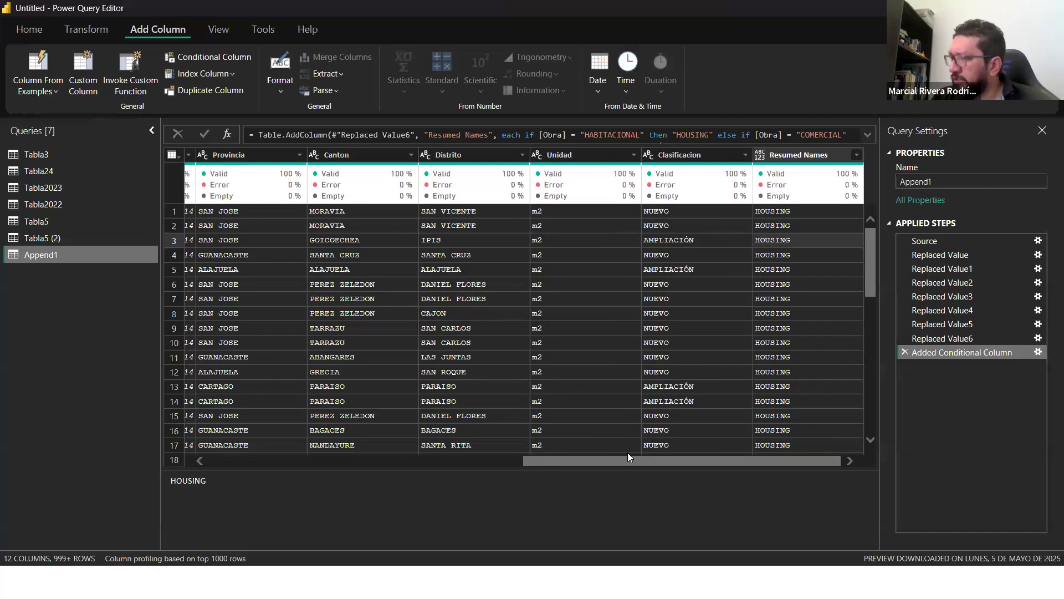
scroll(483, 456, "left", 5)
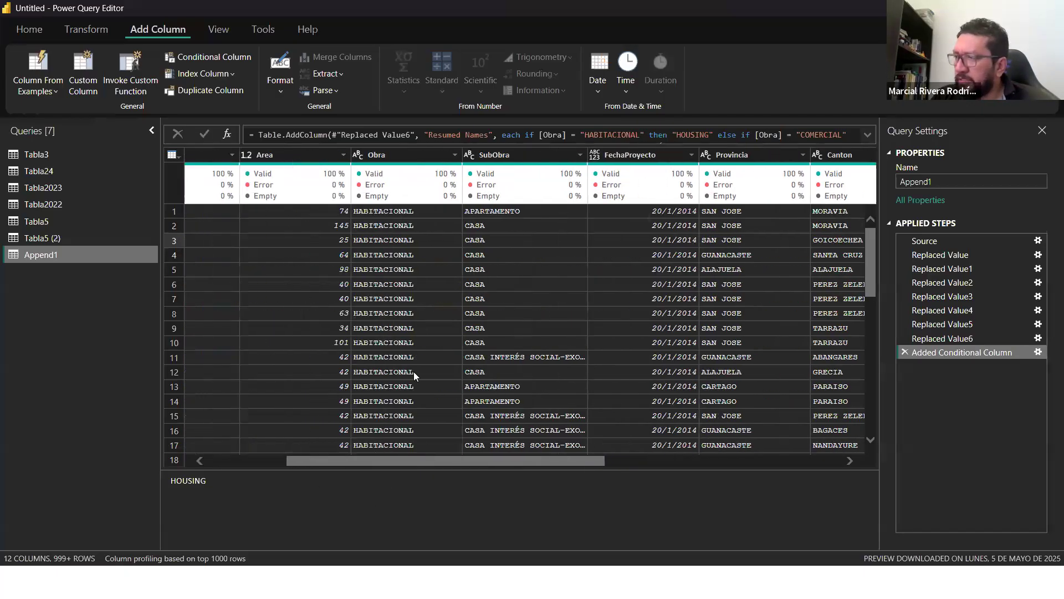
scroll(408, 375, "down", 4)
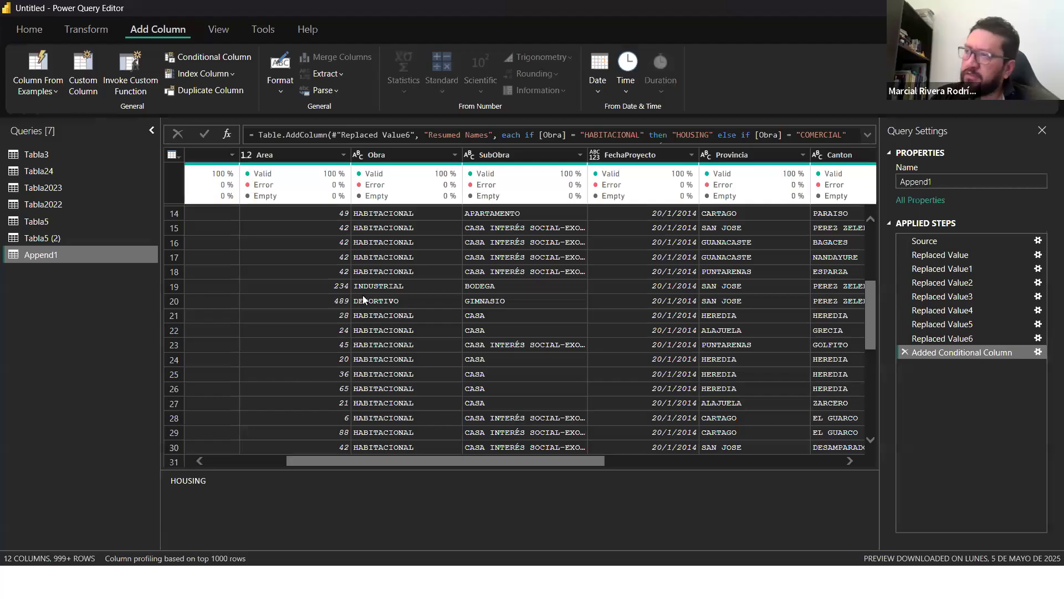
left_click(353, 304)
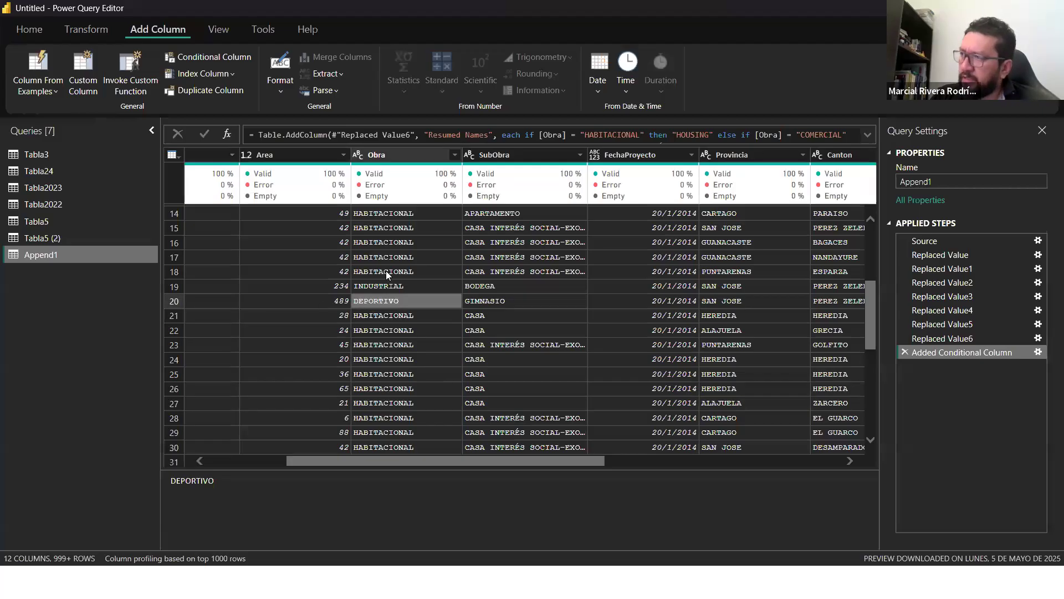
left_click_drag(377, 460, 667, 496)
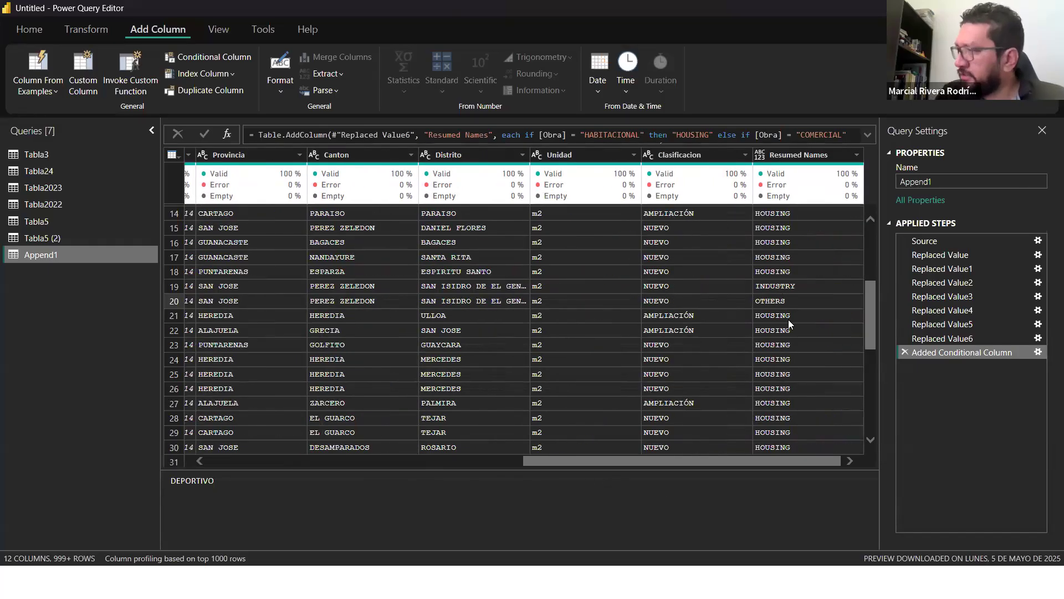
scroll(788, 320, "down", 6)
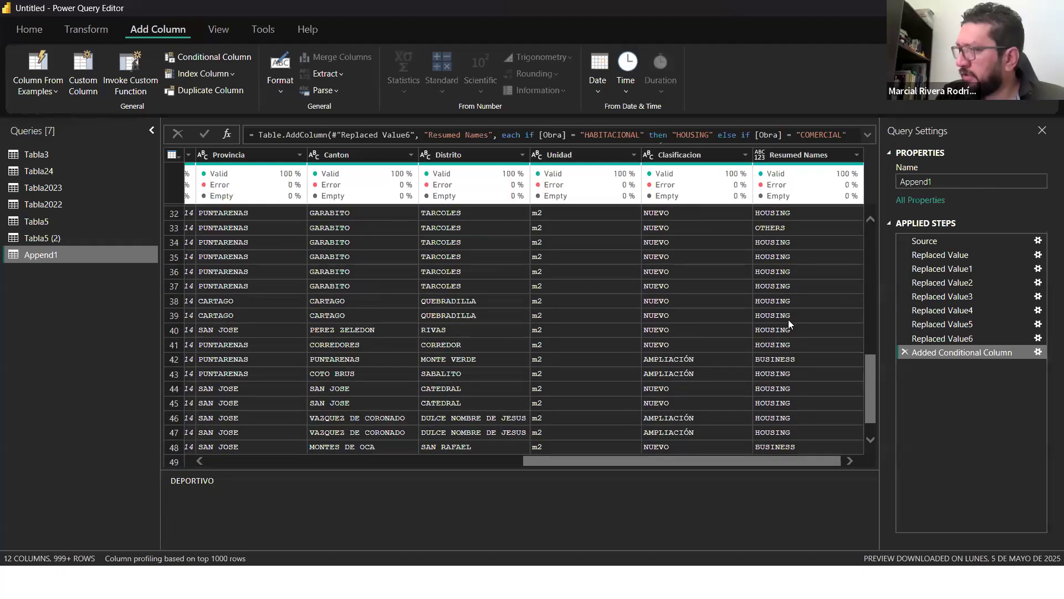
scroll(788, 320, "down", 3)
left_click_drag(680, 462, 303, 477)
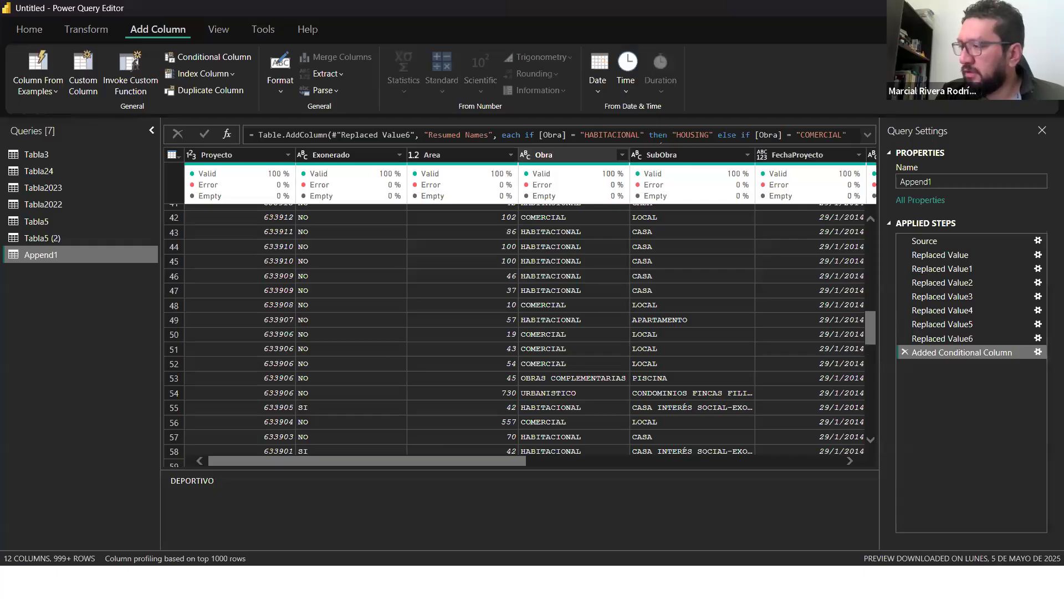
key("alt+Tab")
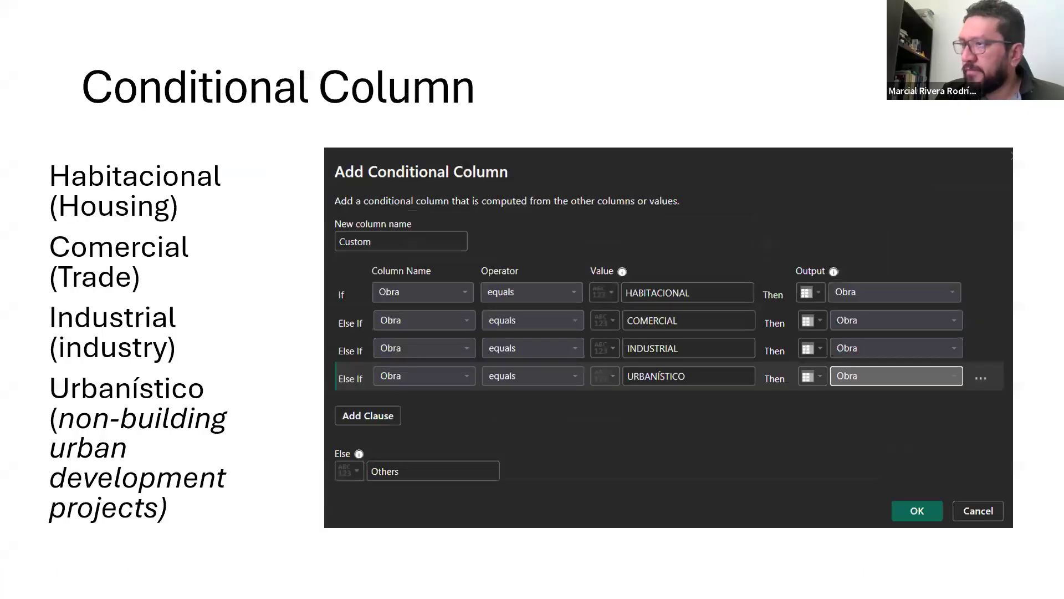
left_click(238, 297)
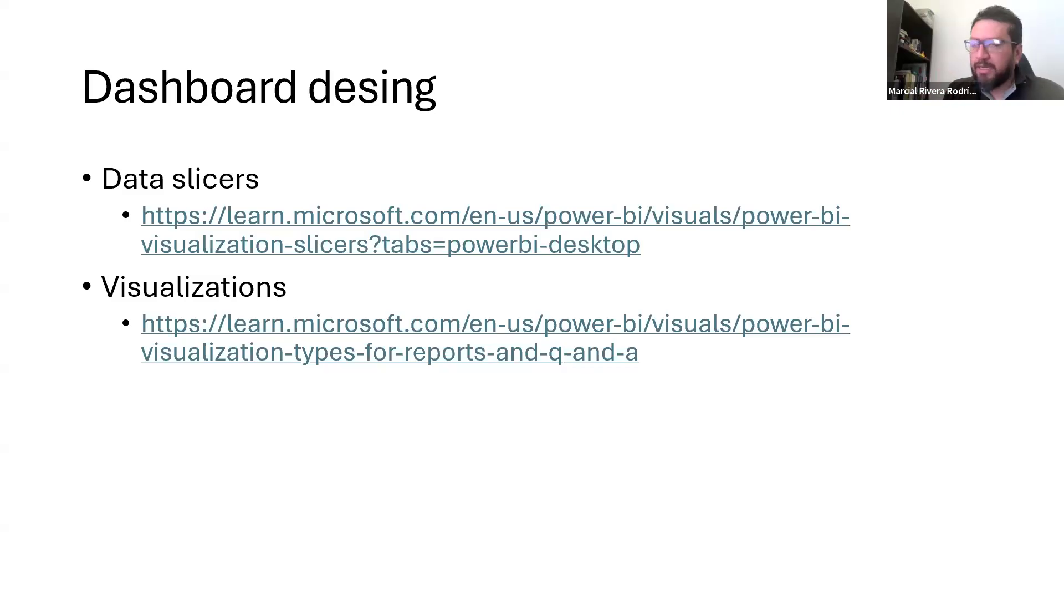
key("Left")
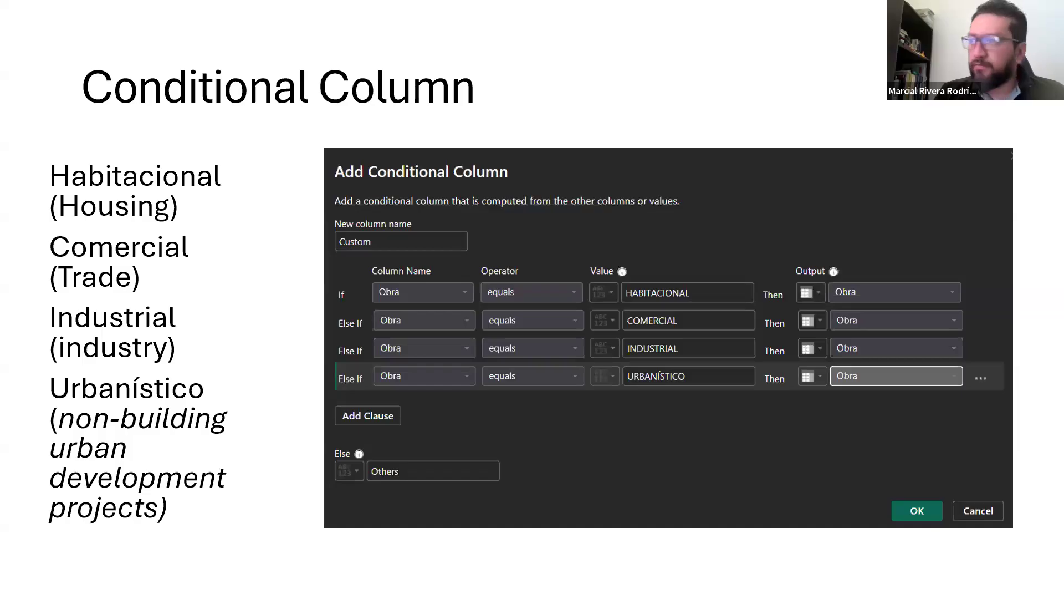
Step: Switch to the Estadísticas APC dashboard in the browser and examine its charts and filters
key("alt+Tab")
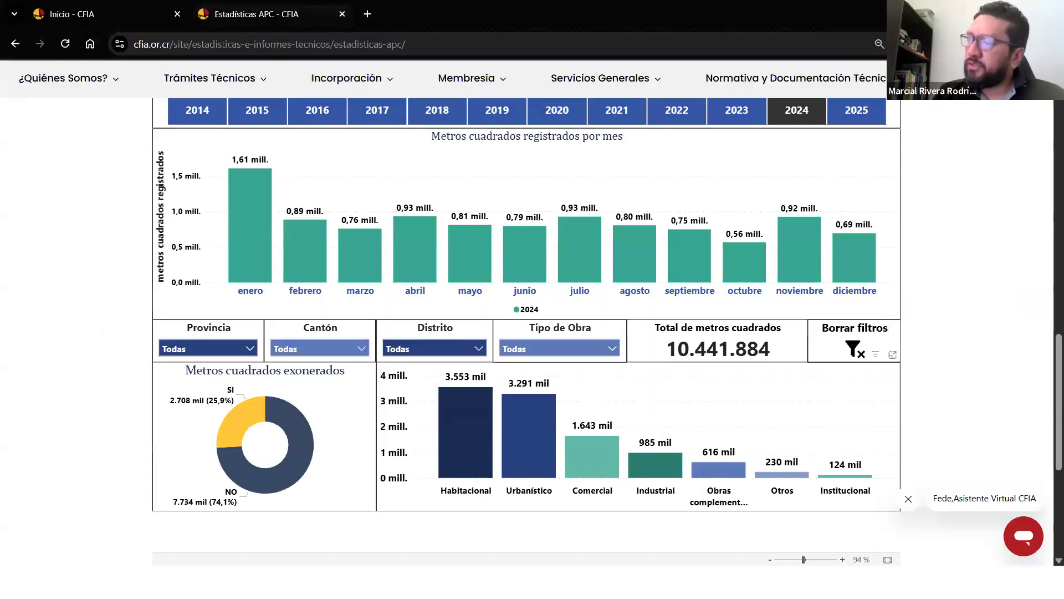
scroll(161, 333, "up", 1)
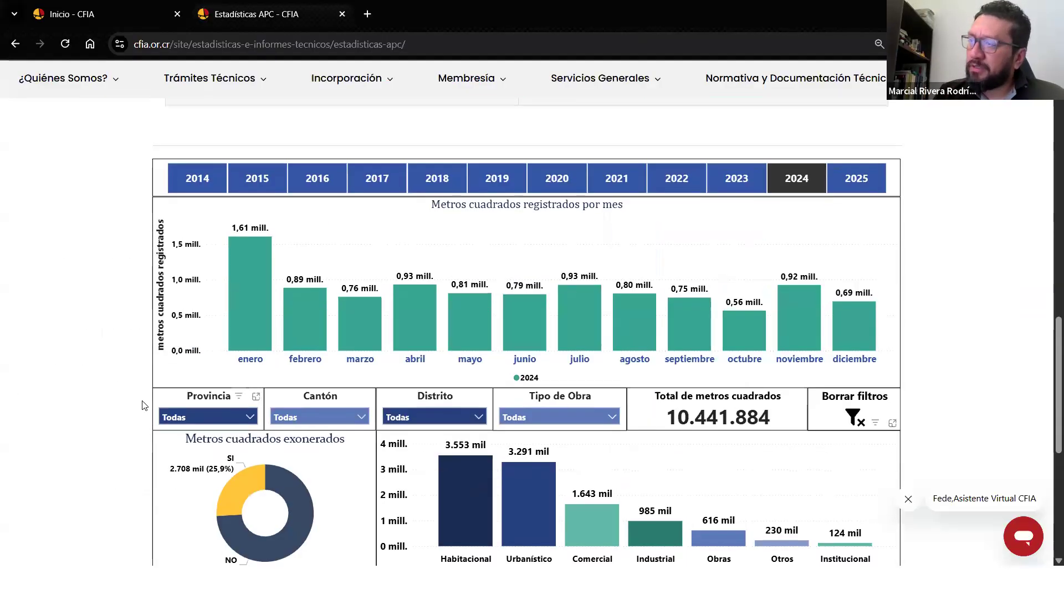
scroll(142, 405, "down", 1)
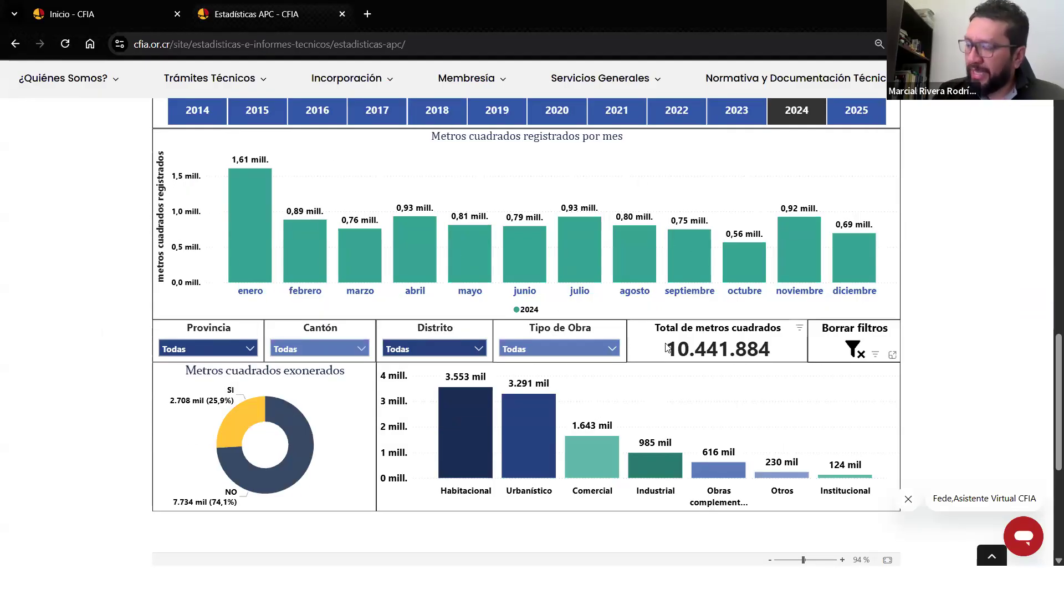
scroll(586, 235, "up", 1)
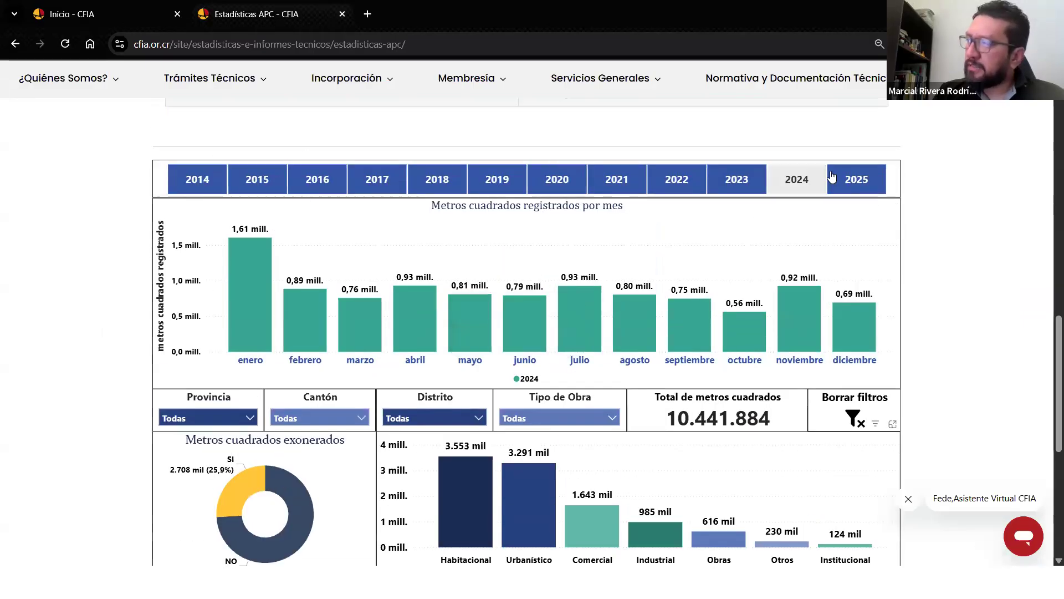
Step: View the dashboard for 2023, 2022, 2020 and 2017 in turn, and return it to 2024
left_click(727, 182)
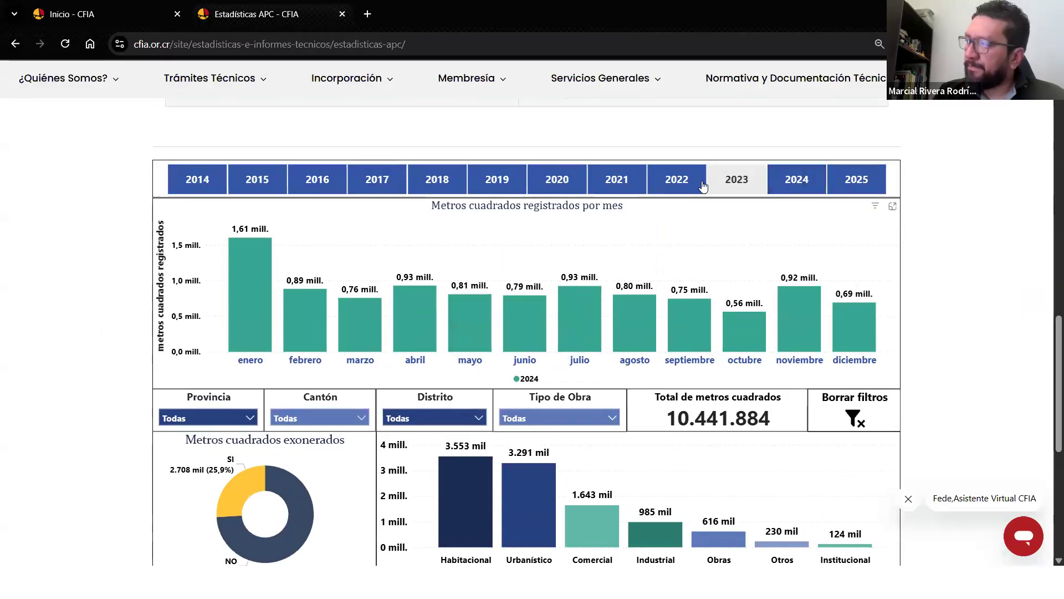
left_click(674, 182)
left_click(564, 188)
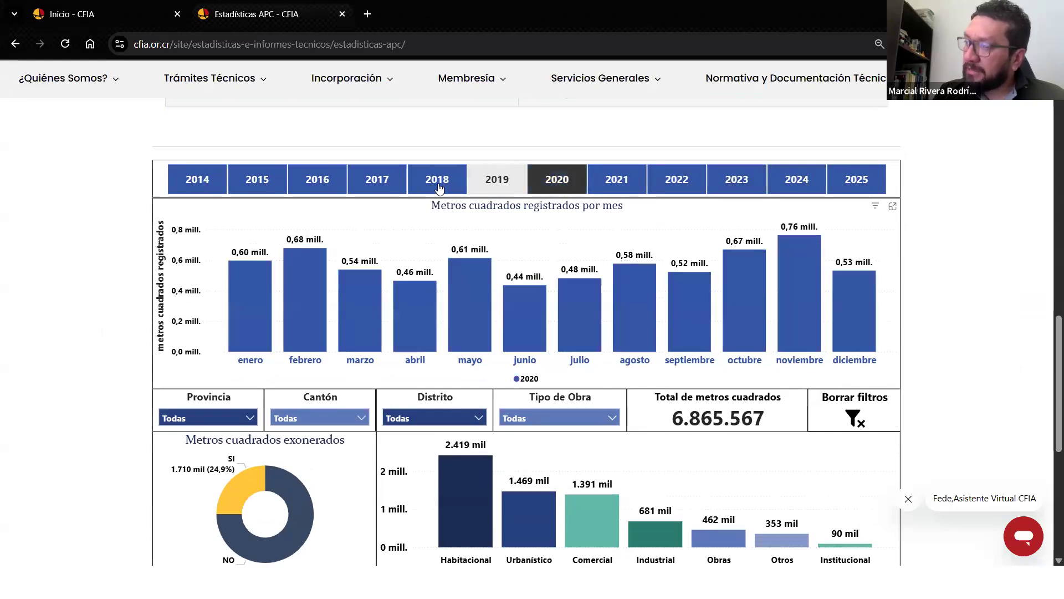
left_click(376, 183)
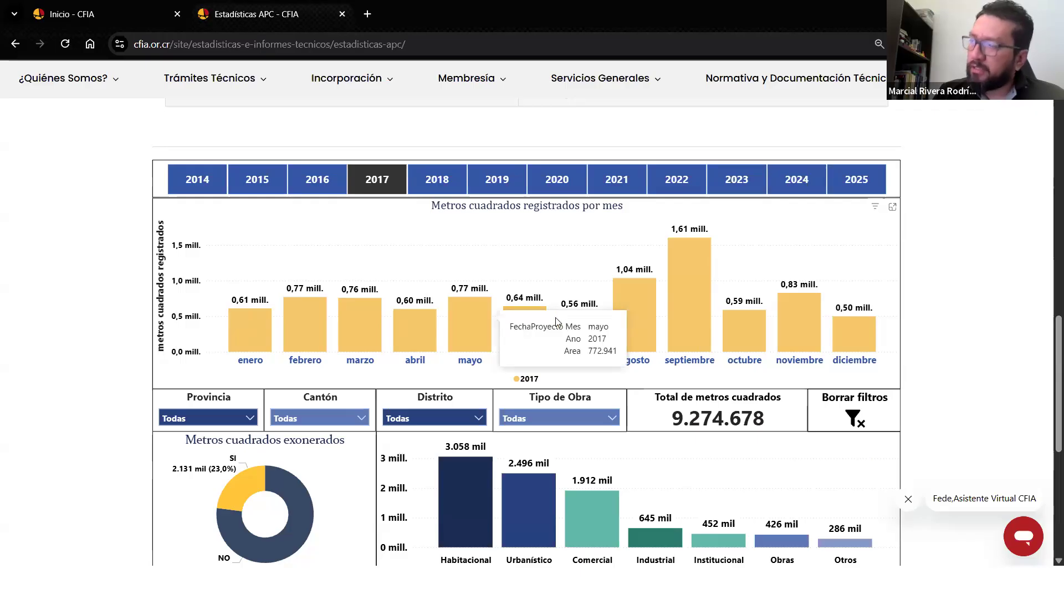
left_click(816, 183)
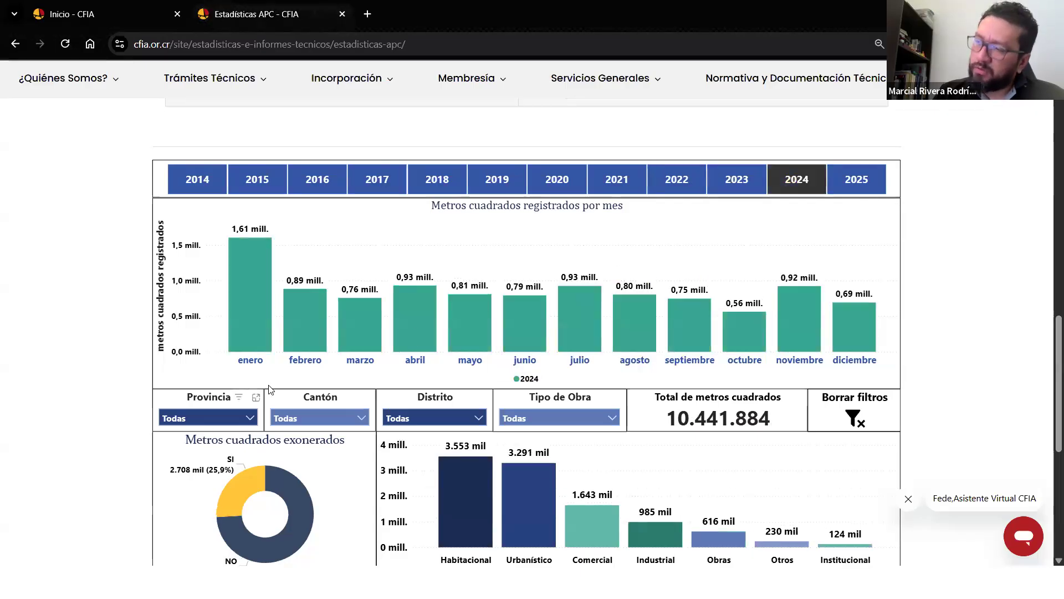
Step: Filter the dashboard's Provincia slicer by ALAJUELA, CARTAGO and GUANACASTE in turn
left_click(231, 418)
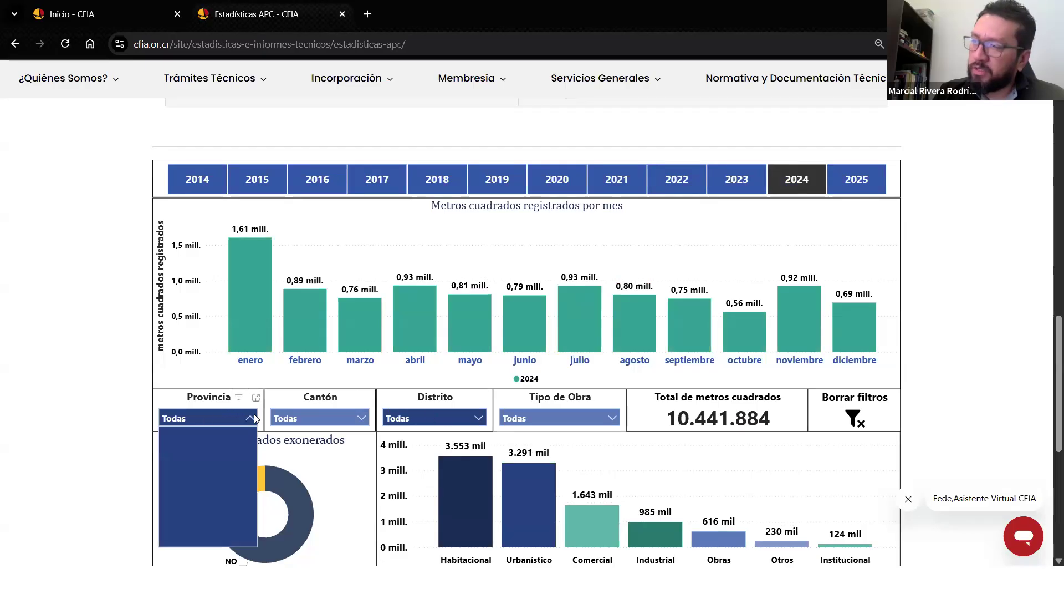
left_click(198, 434)
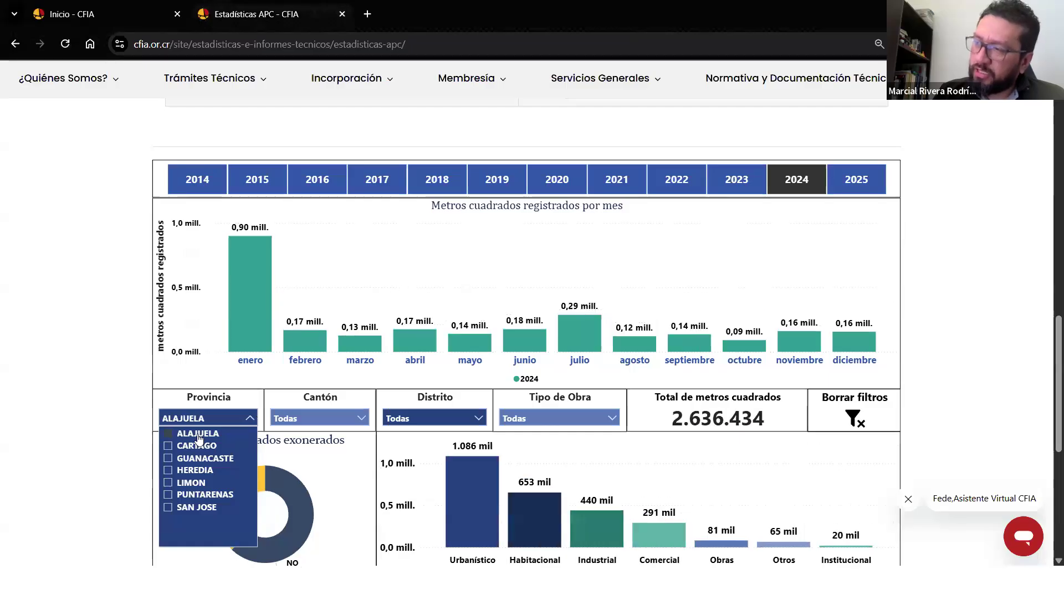
left_click(202, 447)
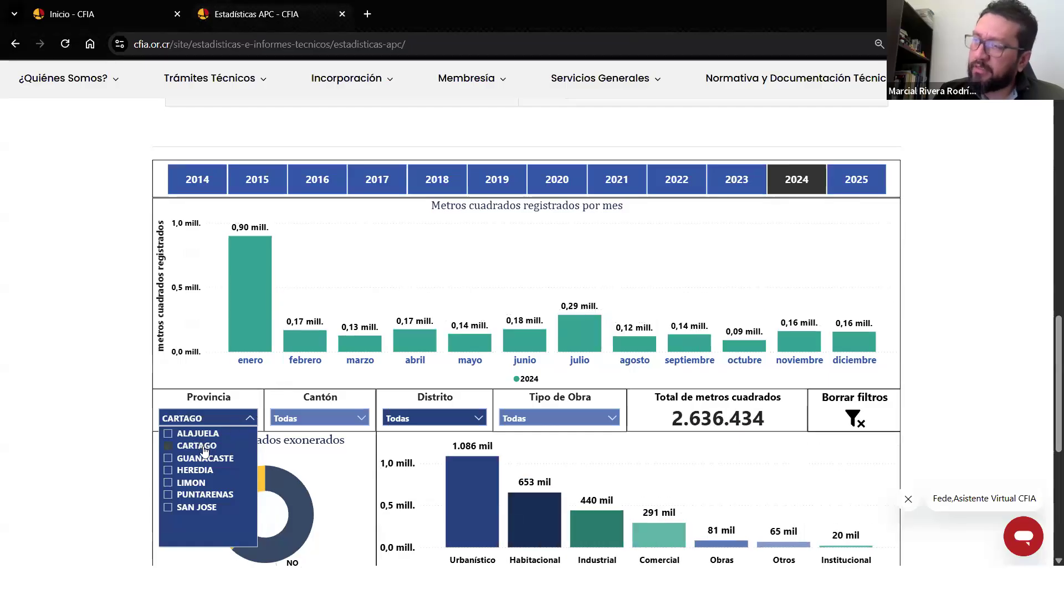
left_click(204, 459)
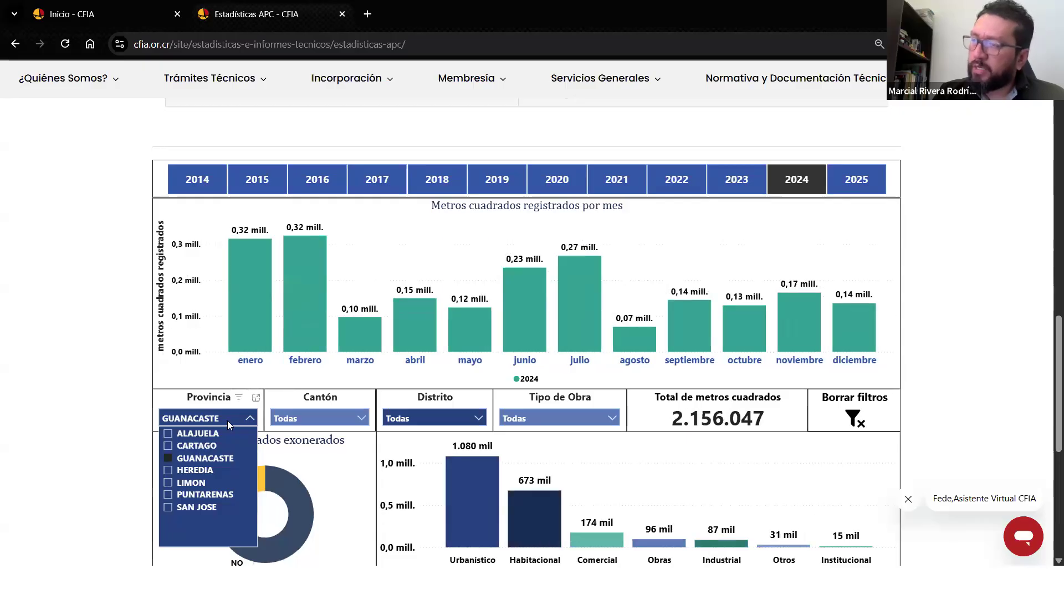
Step: Look through the Cantón filter's options for the GUANACASTE province on the dashboard
left_click(228, 420)
left_click(343, 417)
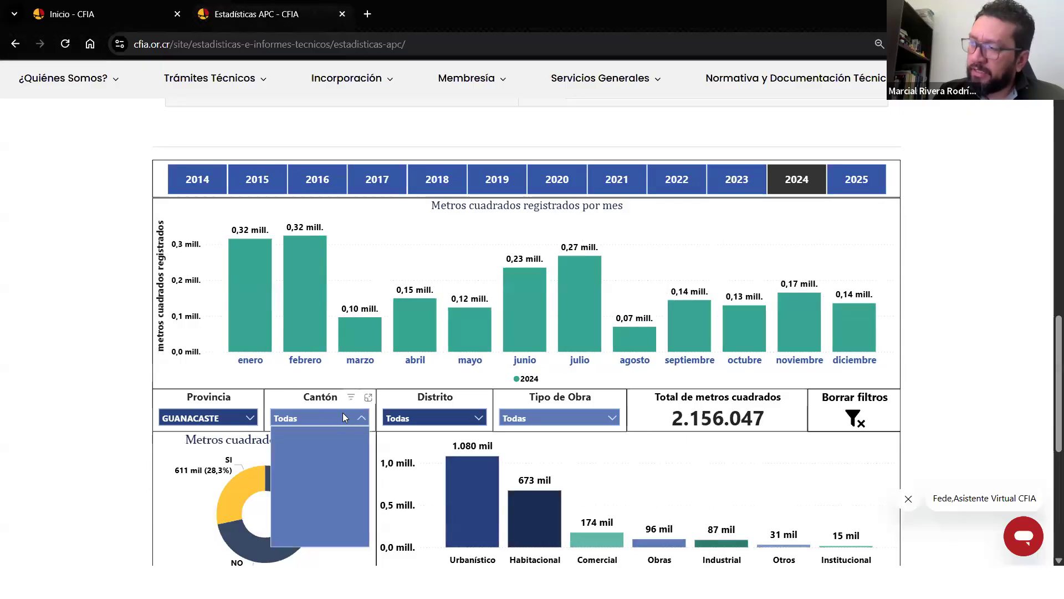
left_click(309, 458)
left_click(305, 471)
left_click(304, 470)
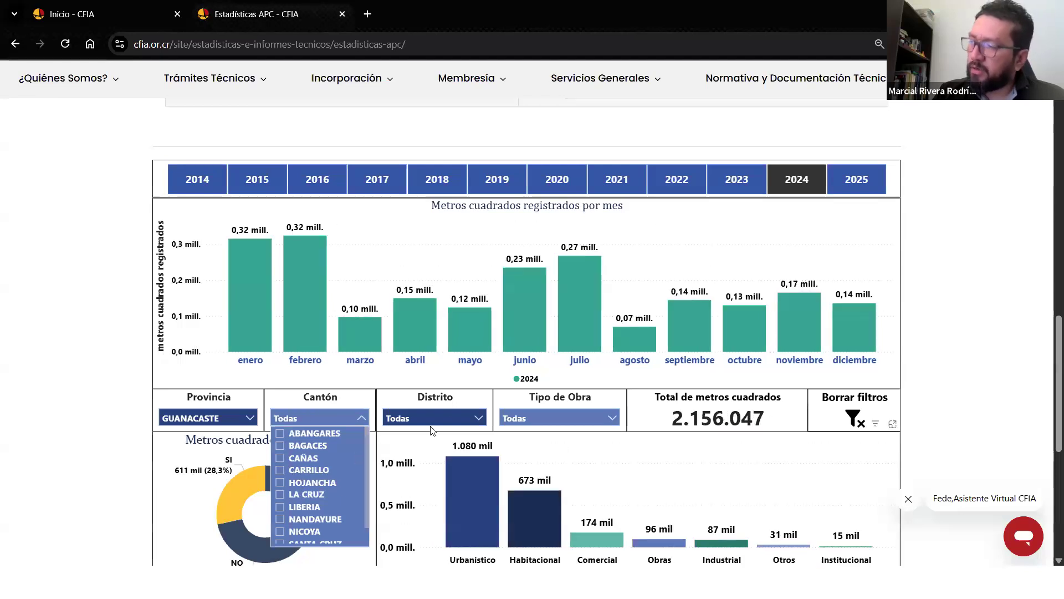
Step: Filter the dashboard's Distrito slicer by BEJUCO and clear that selection again
left_click(465, 417)
left_click(415, 470)
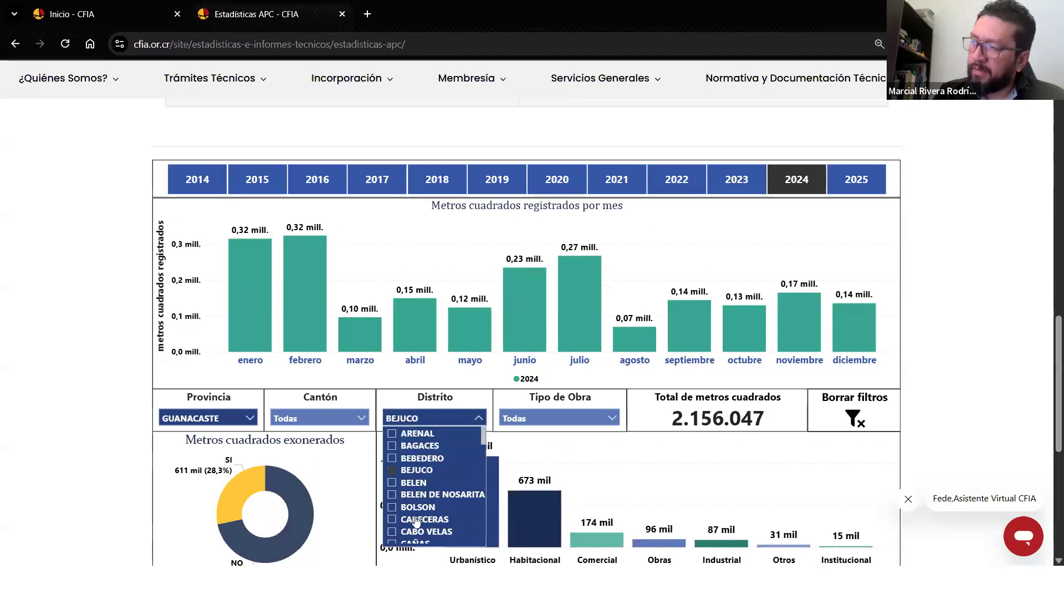
left_click(416, 470)
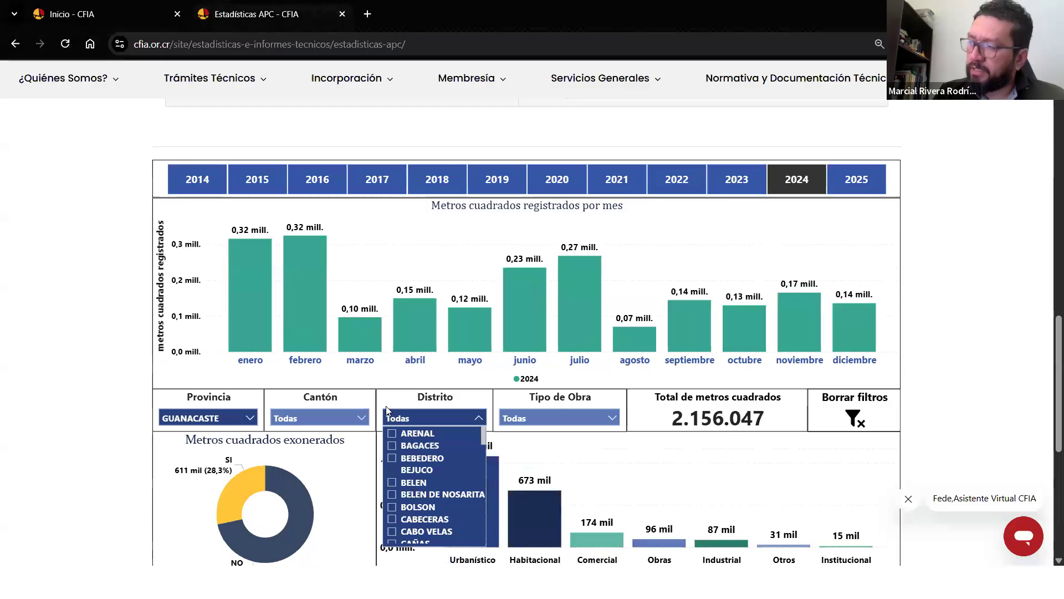
Step: Clear all dashboard filters and filter it by the year 2024 and the Tipo de Obra Habitacional
left_click(855, 417)
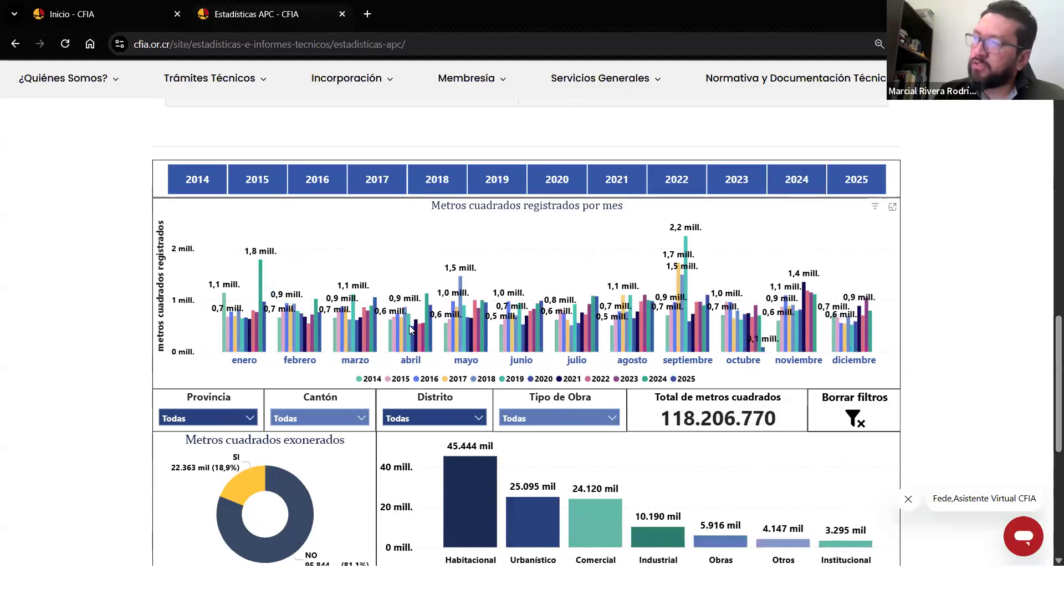
left_click(794, 184)
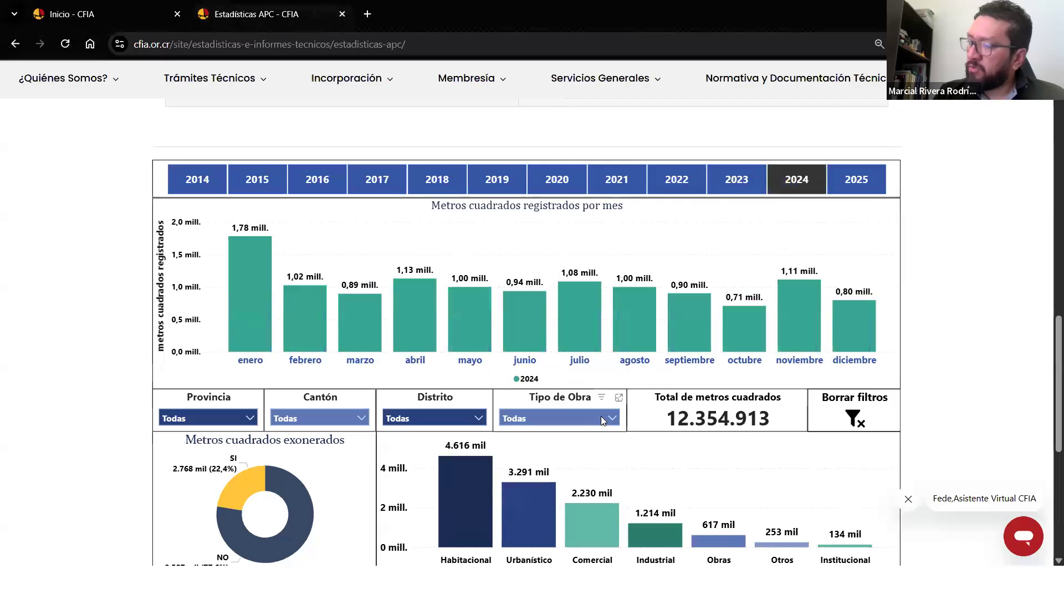
left_click(600, 417)
left_click(553, 446)
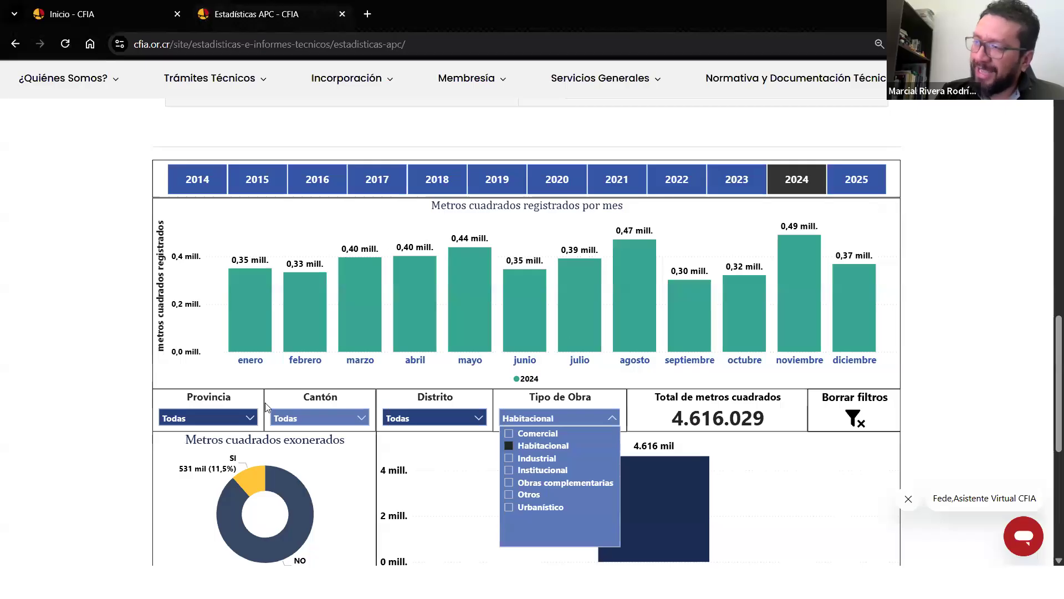
Step: Look through the canton options in the Cantón filter with the Habitacional work type applied
left_click(353, 420)
left_click(302, 471)
left_click(302, 474)
left_click(302, 495)
left_click(302, 496)
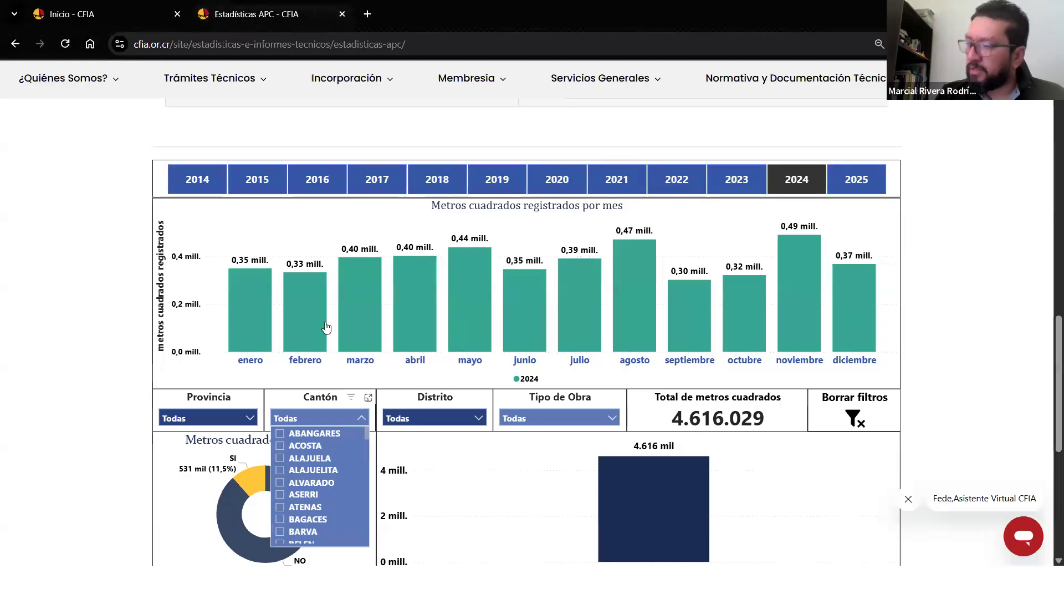
Step: Switch to the Power Query Editor, and close it while applying the pending query changes to load all tables
left_click(399, 564)
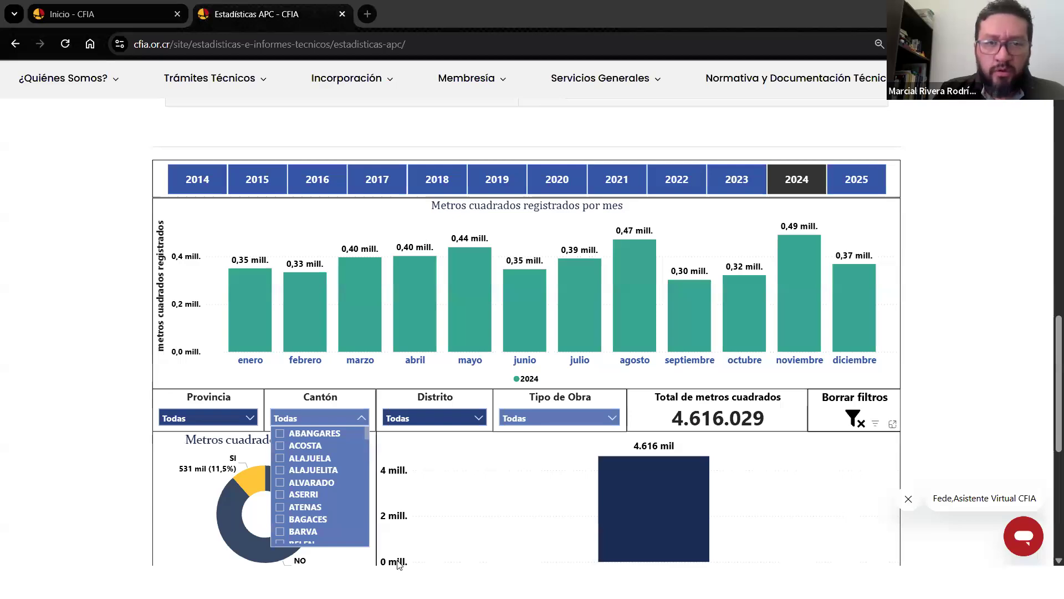
left_click(591, 545)
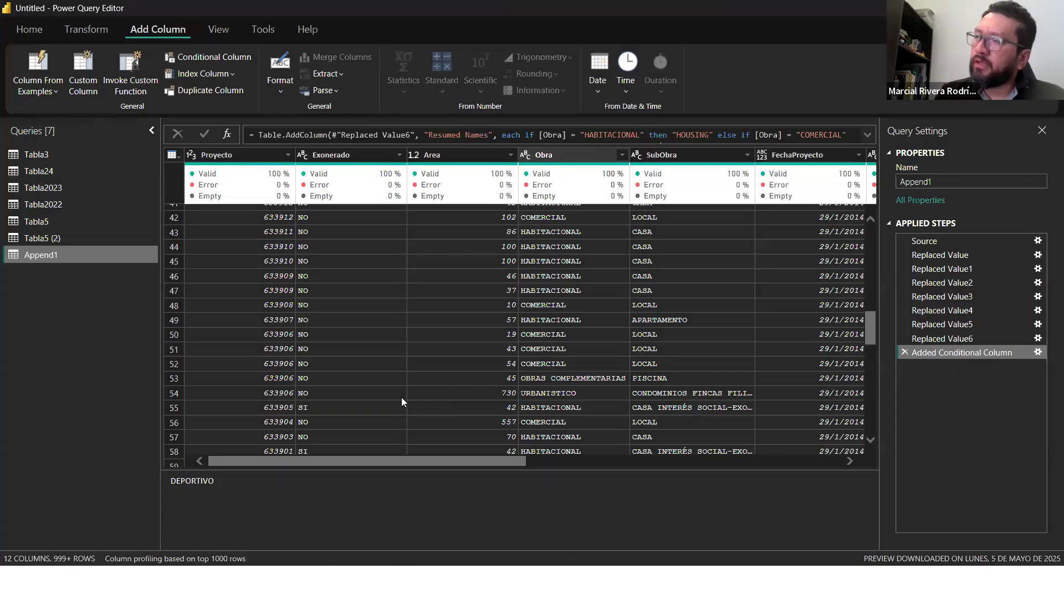
left_click(29, 29)
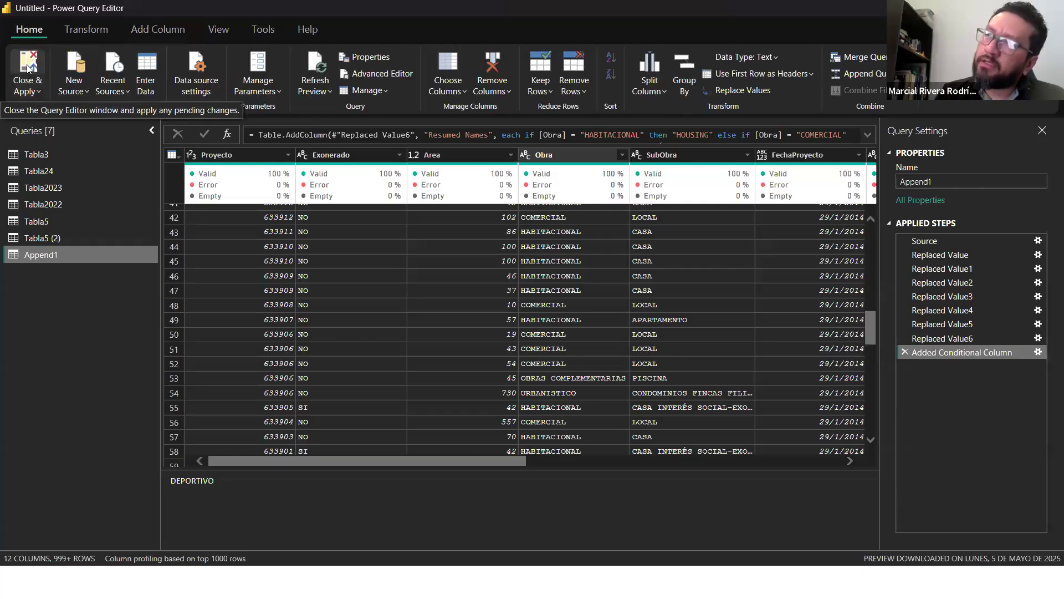
left_click(28, 65)
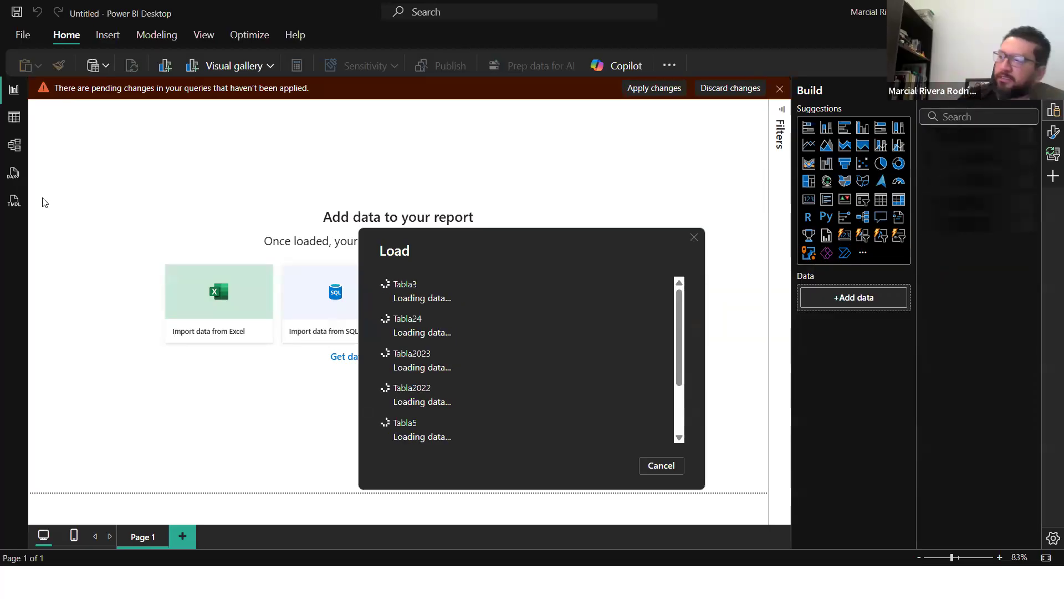
scroll(550, 357, "down", 3)
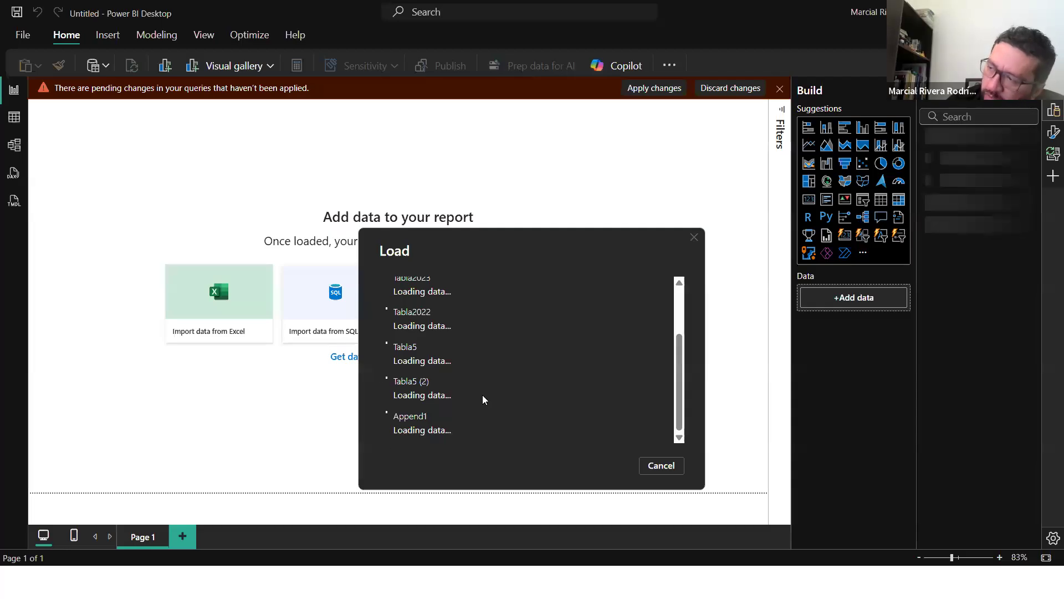
scroll(469, 363, "up", 3)
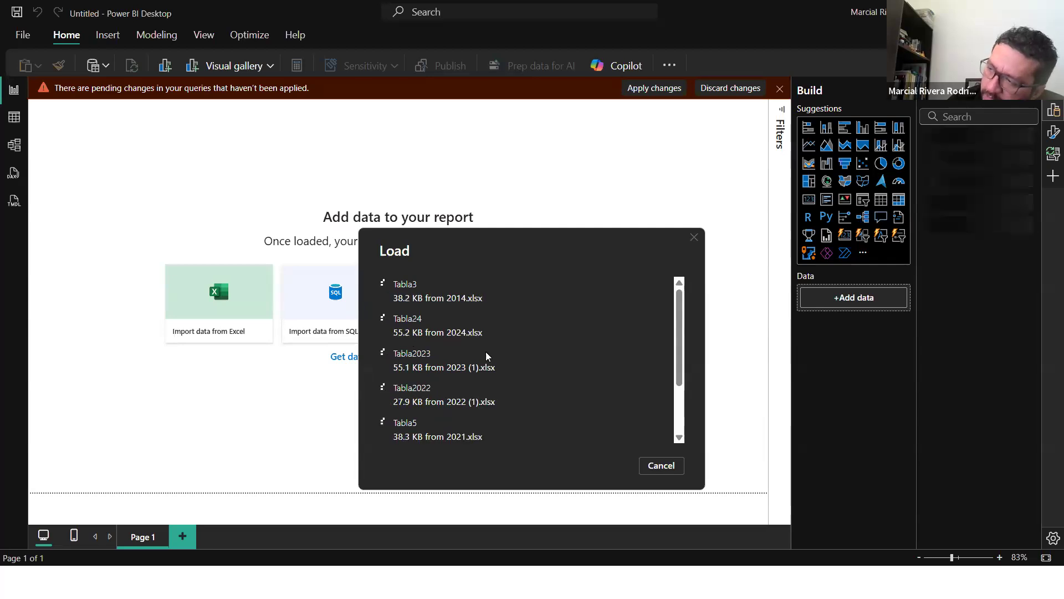
scroll(485, 351, "down", 3)
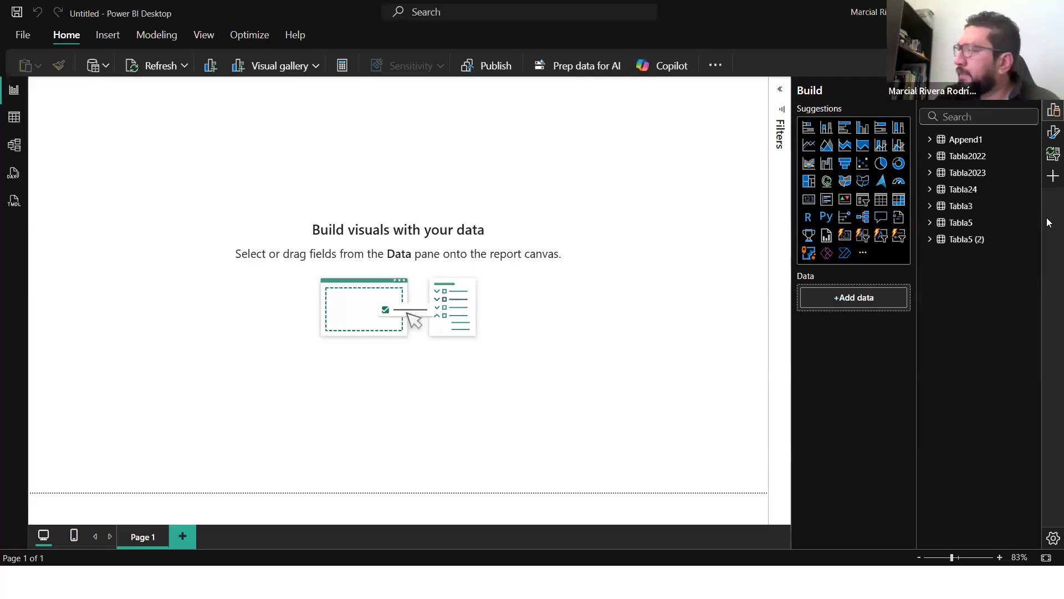
Step: Show the data of the Append1 table in the table view and expand its field list
left_click(967, 143)
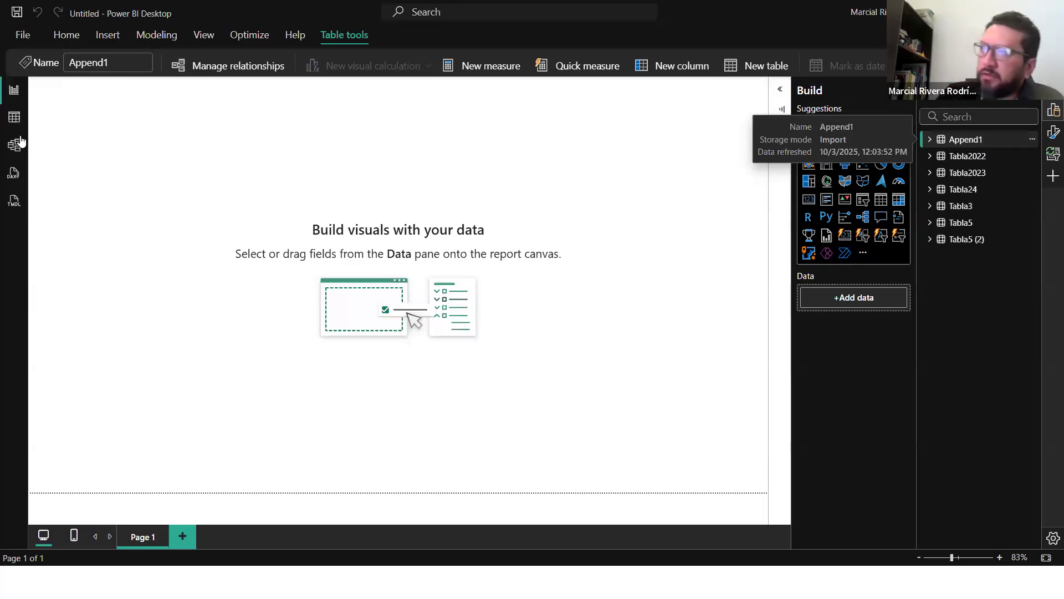
left_click(10, 123)
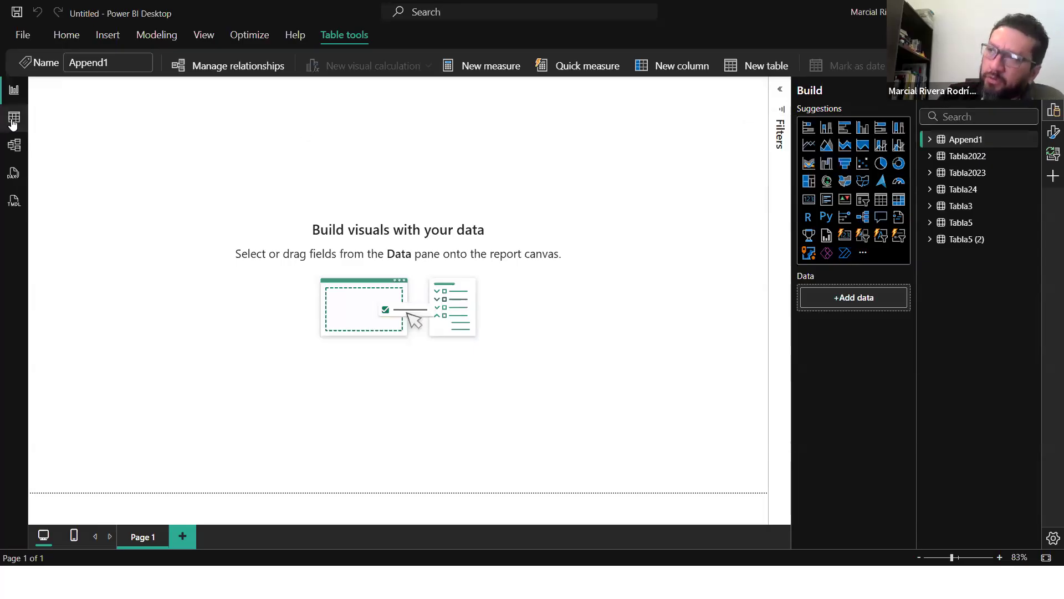
left_click(937, 139)
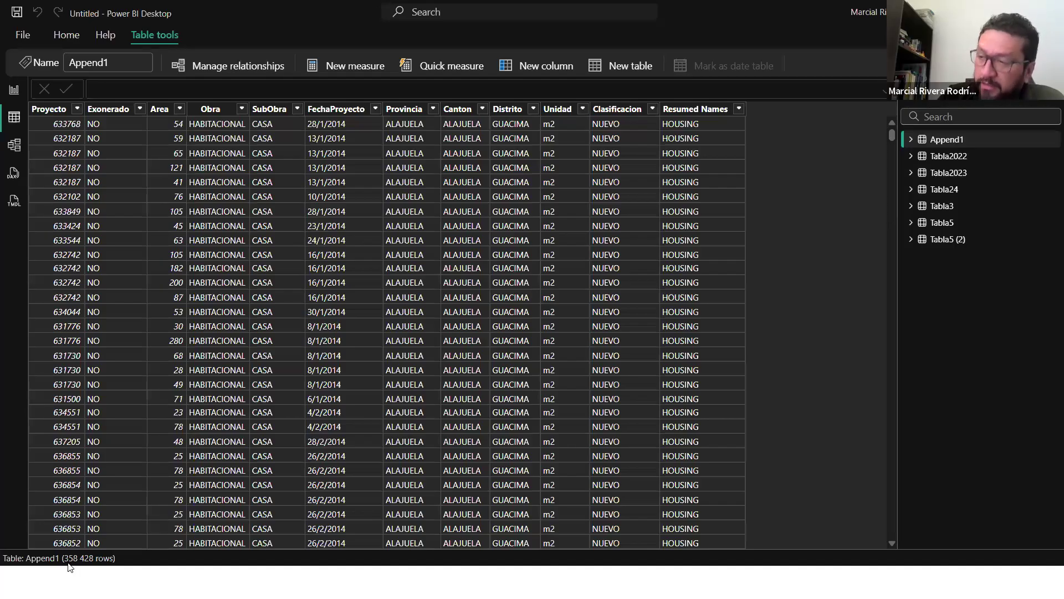
Step: Examine the Provincia and FechaProyecto values across the rows of the Append1 table
left_click(390, 429)
scroll(405, 424, "down", 20)
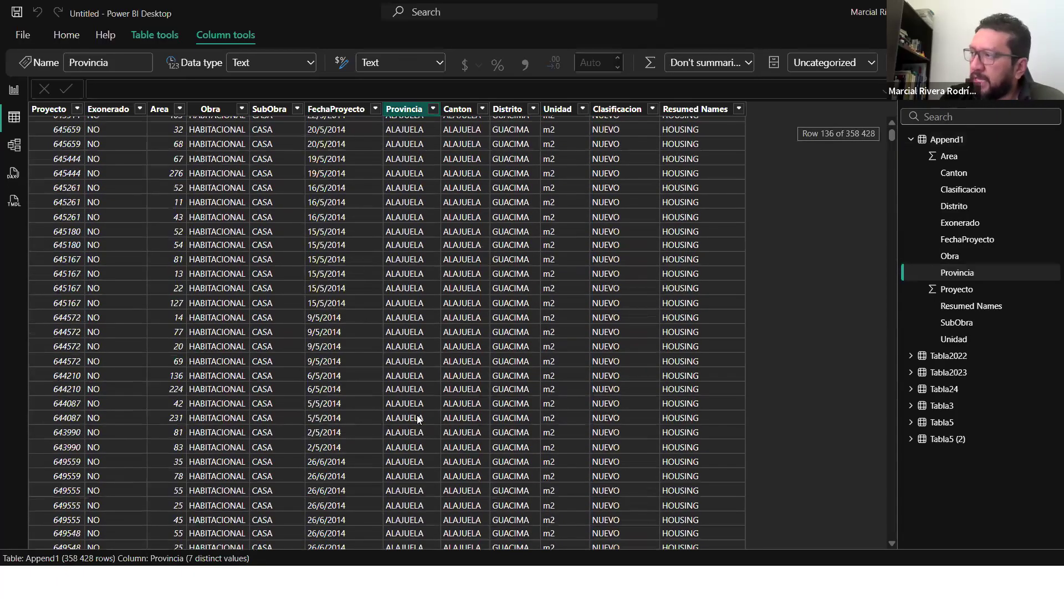
scroll(419, 418, "down", 10)
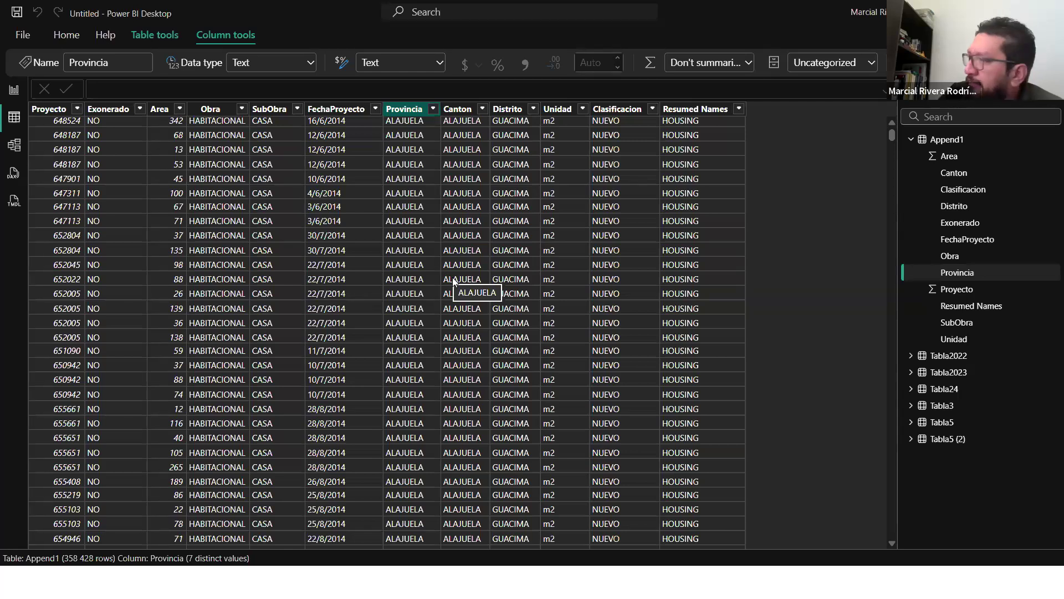
left_click(338, 193)
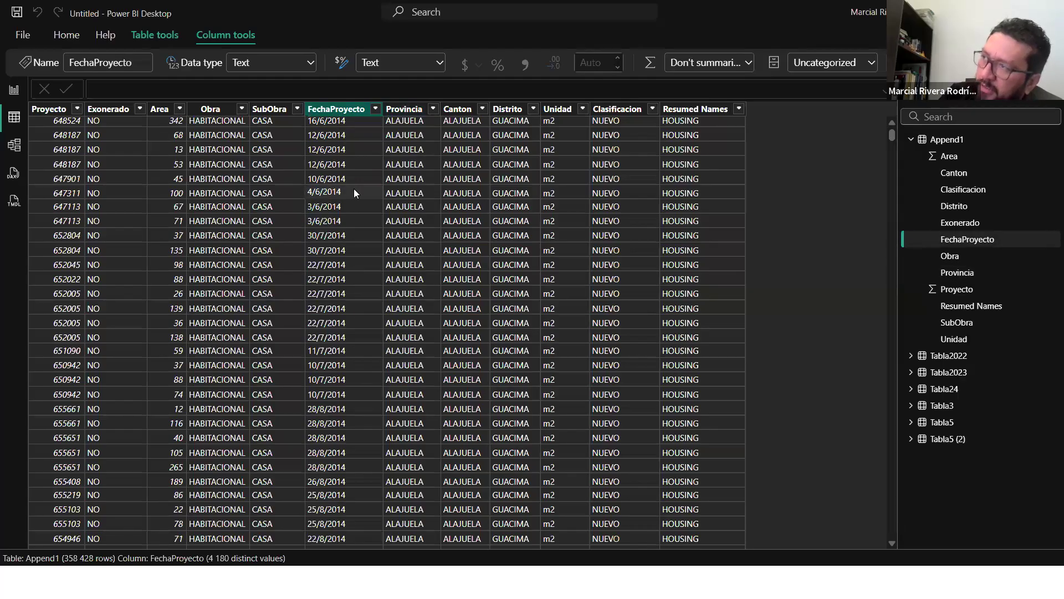
scroll(355, 214, "down", 8)
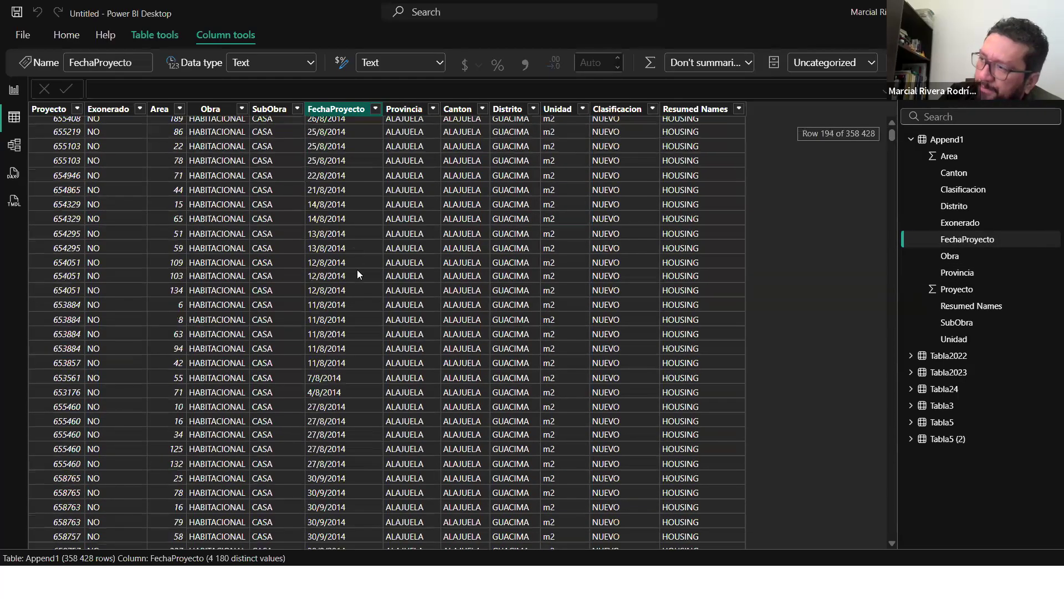
scroll(341, 298, "up", 7)
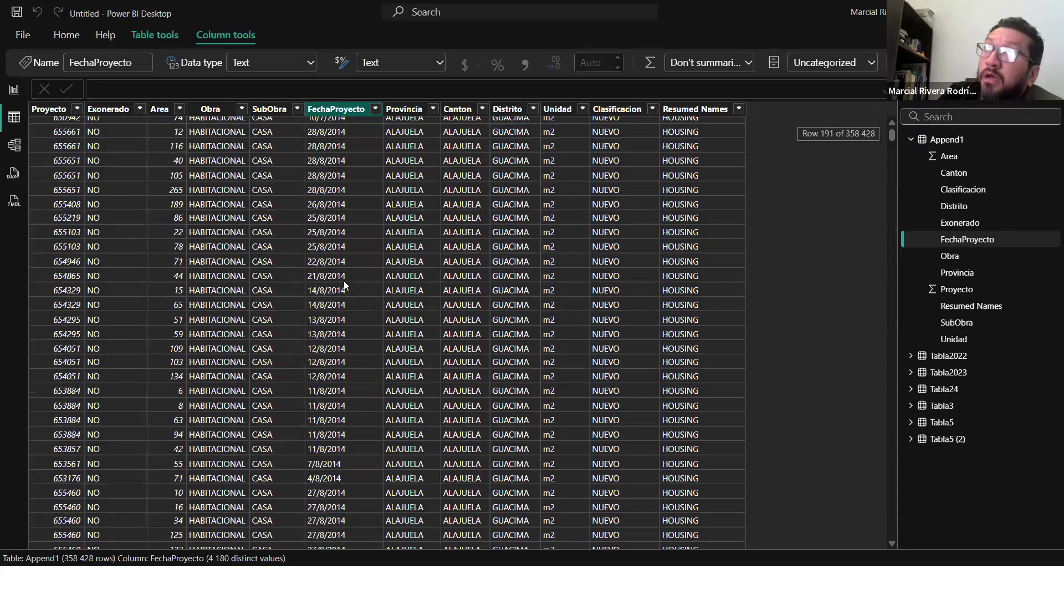
scroll(344, 281, "up", 20)
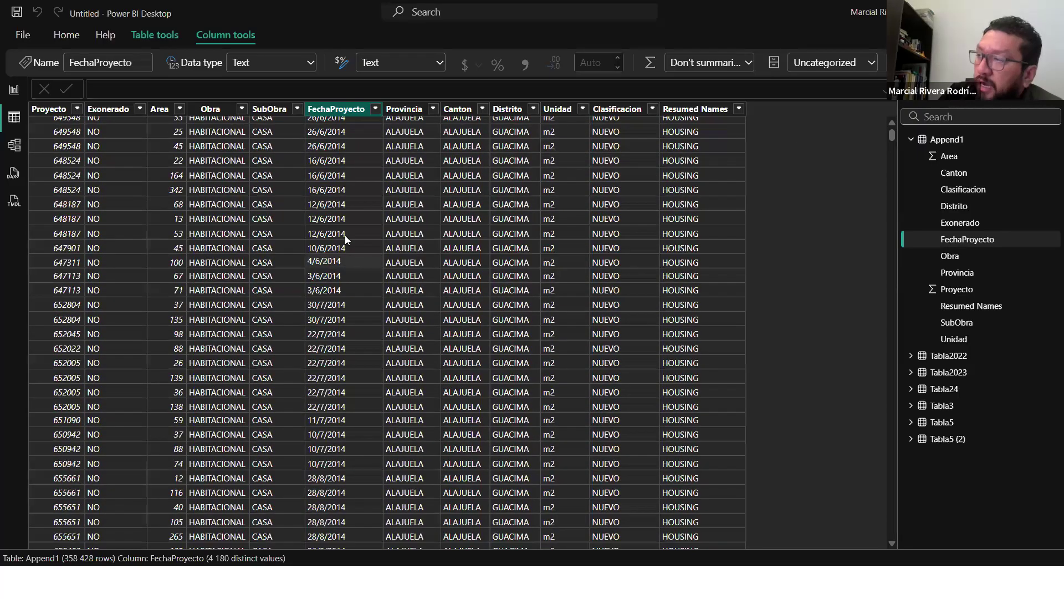
scroll(468, 243, "up", 3)
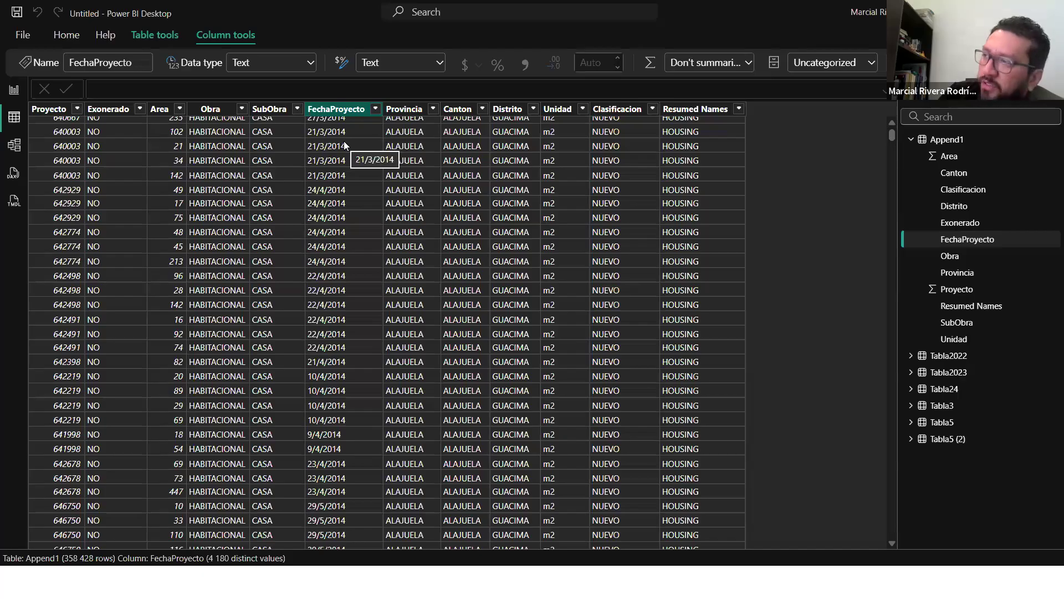
scroll(341, 209, "up", 4)
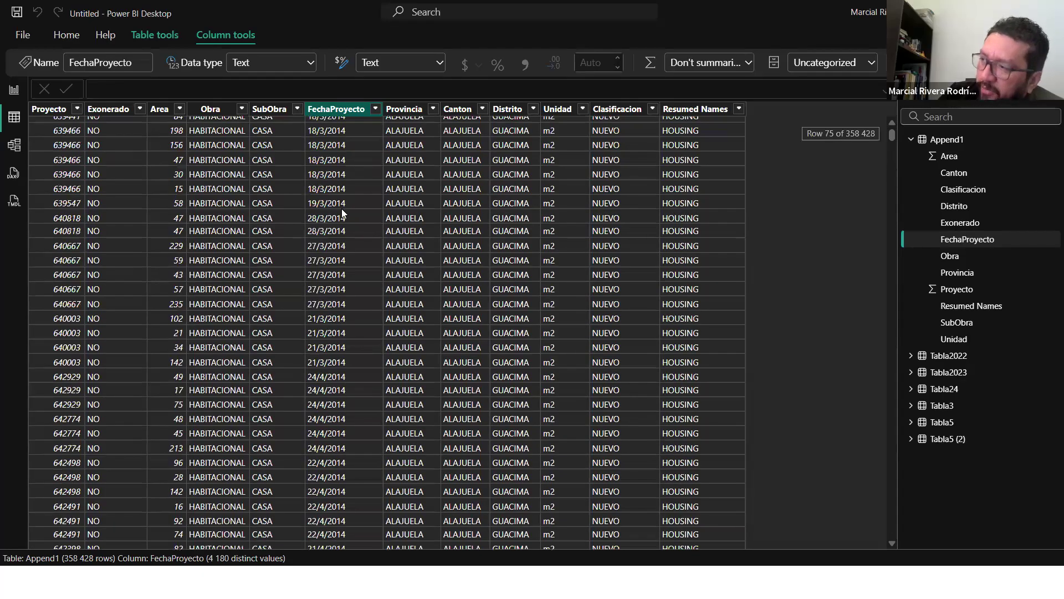
scroll(342, 213, "up", 7)
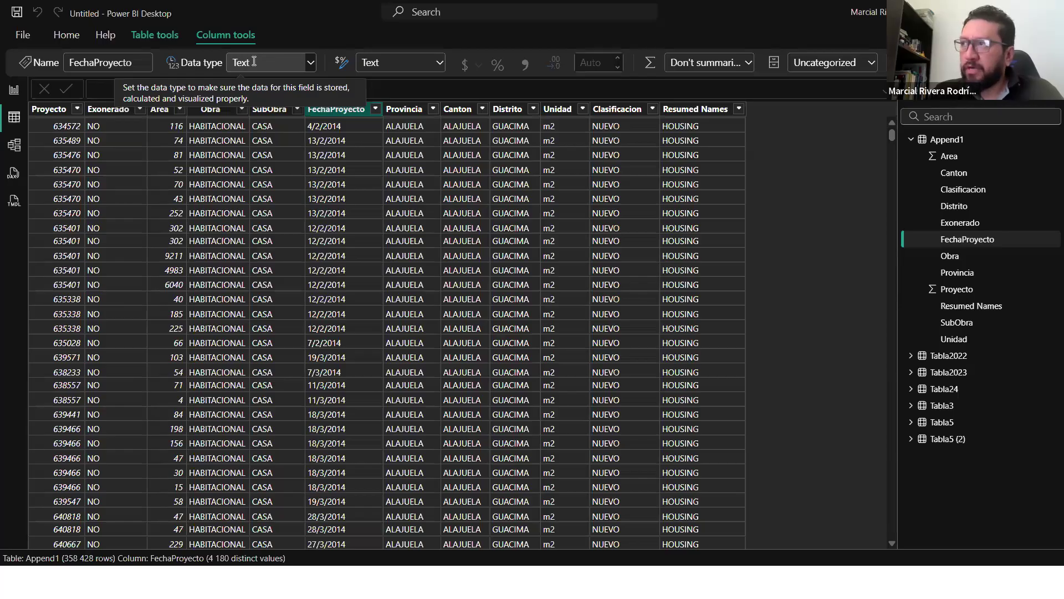
Step: Check the data types of the Proyecto, Area, SubObra, Provincia and FechaProyecto columns in Append1
left_click(51, 112)
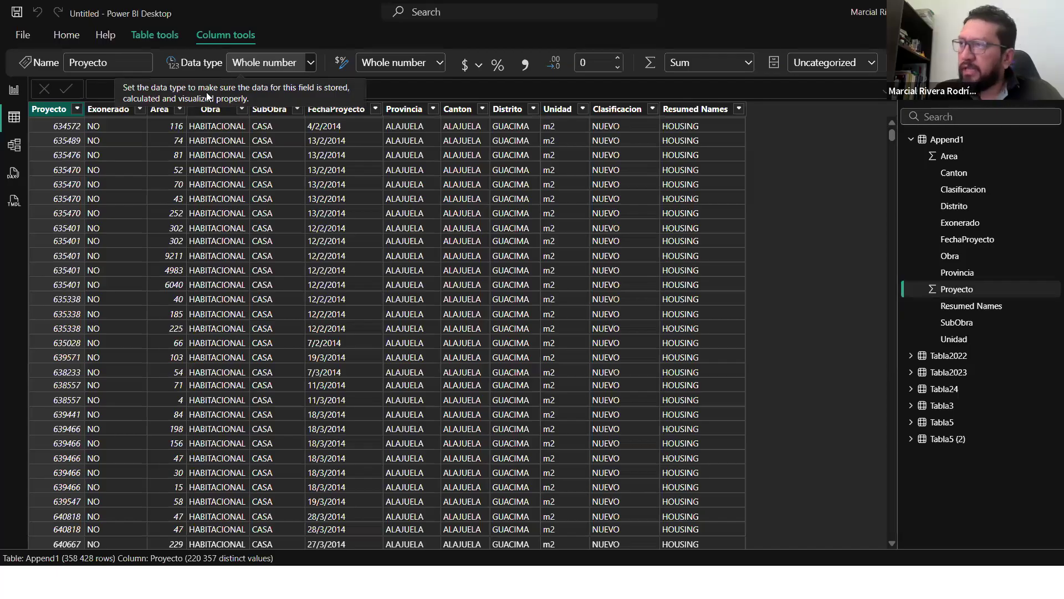
left_click(159, 109)
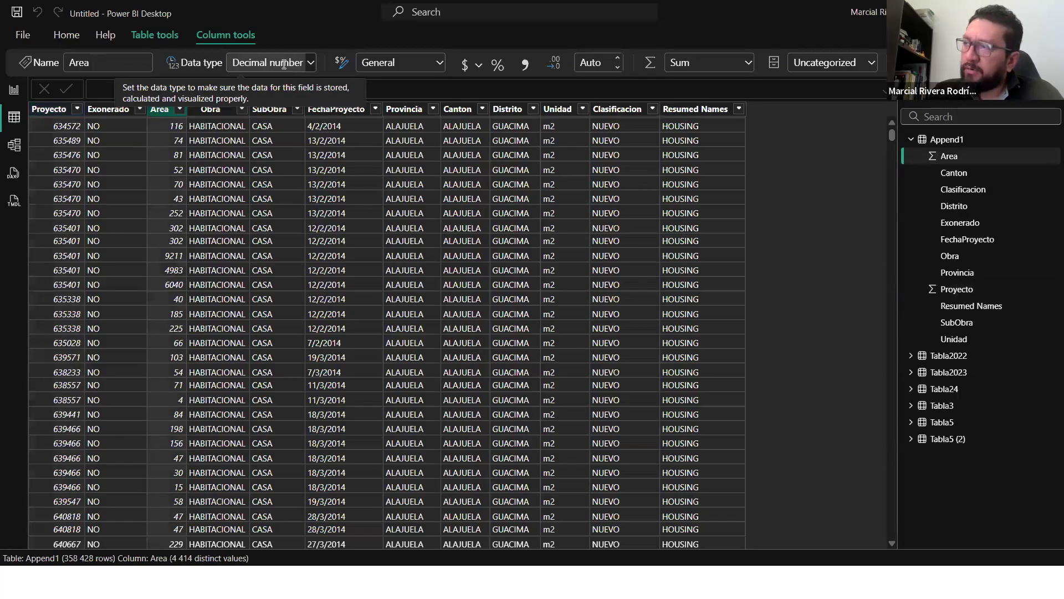
left_click(279, 197)
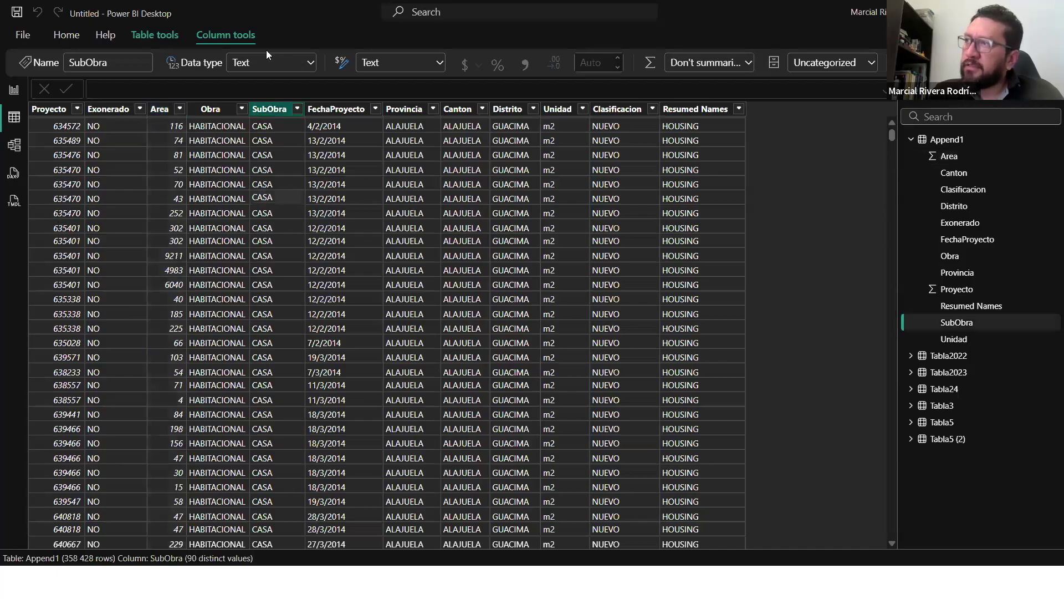
left_click(404, 156)
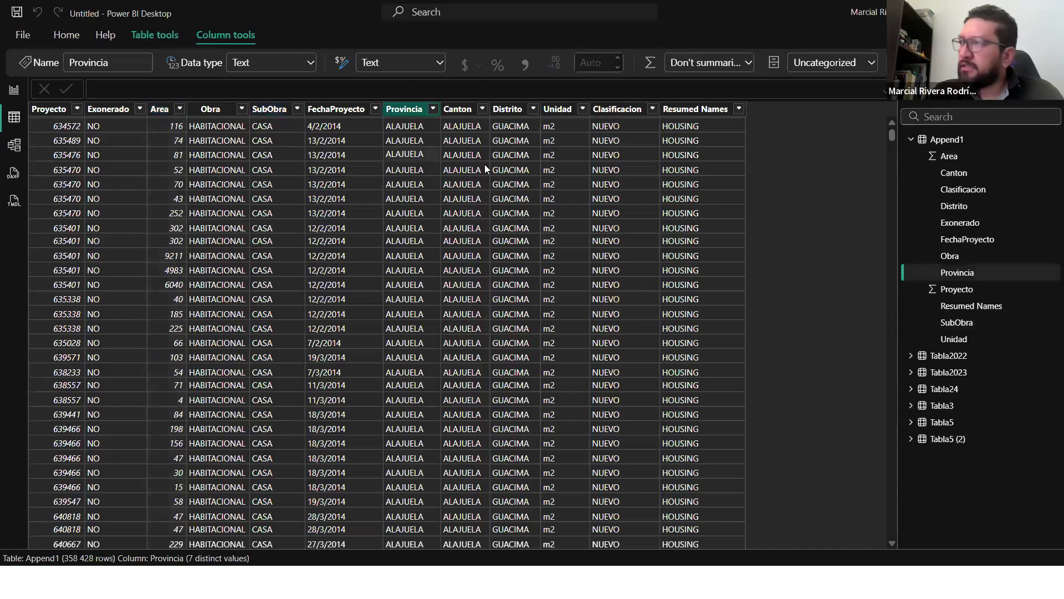
left_click(349, 110)
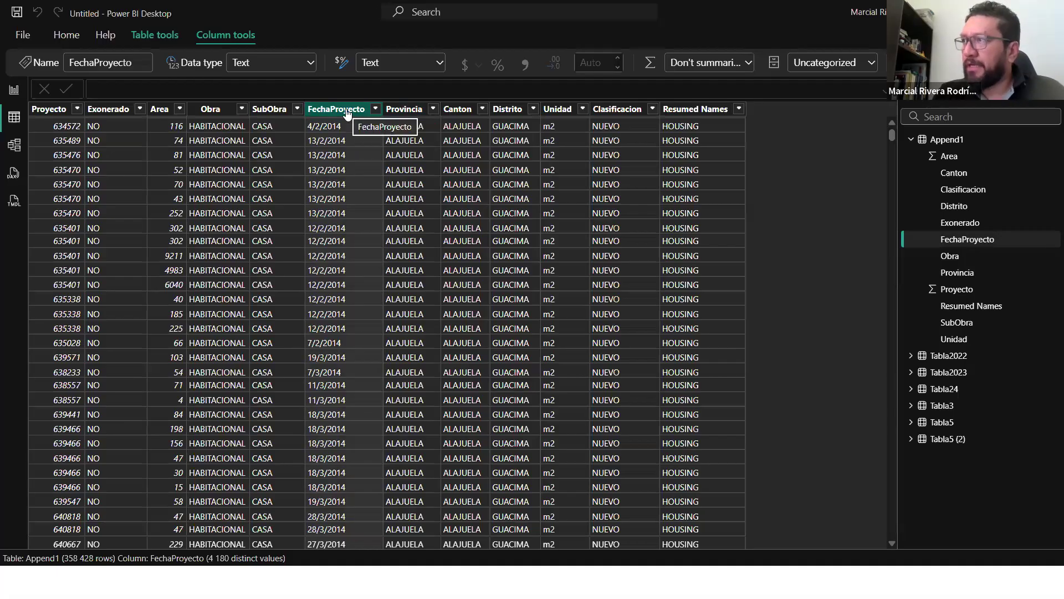
mouse_move(983, 244)
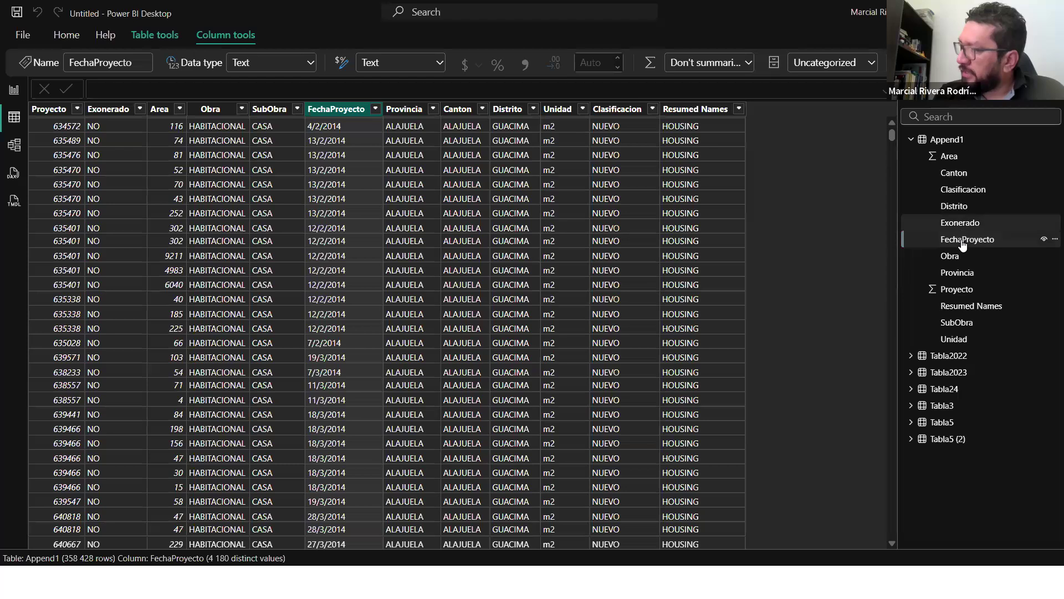
right_click(962, 241)
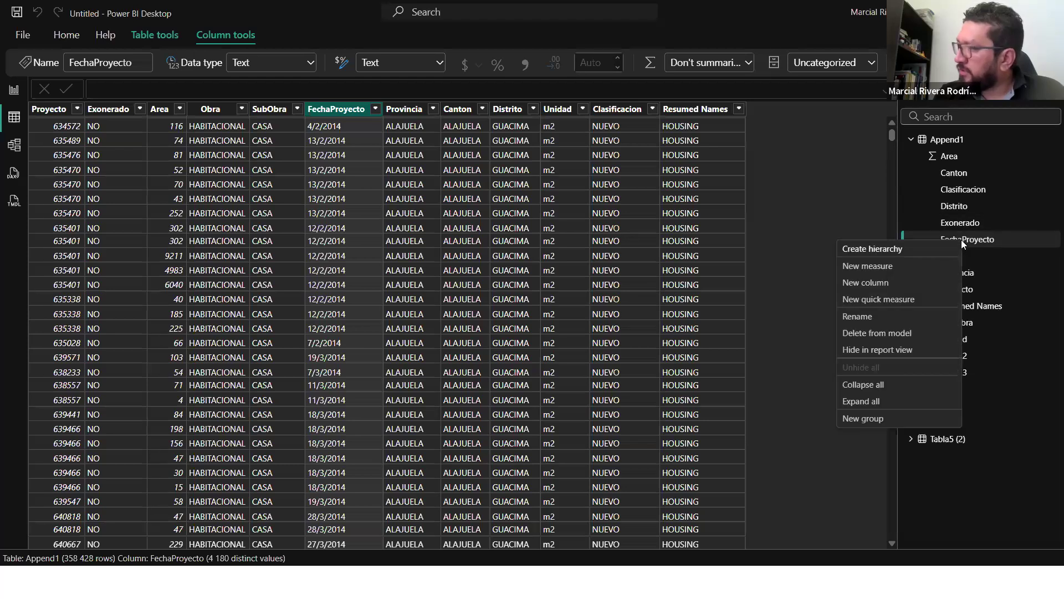
left_click(947, 140)
right_click(948, 142)
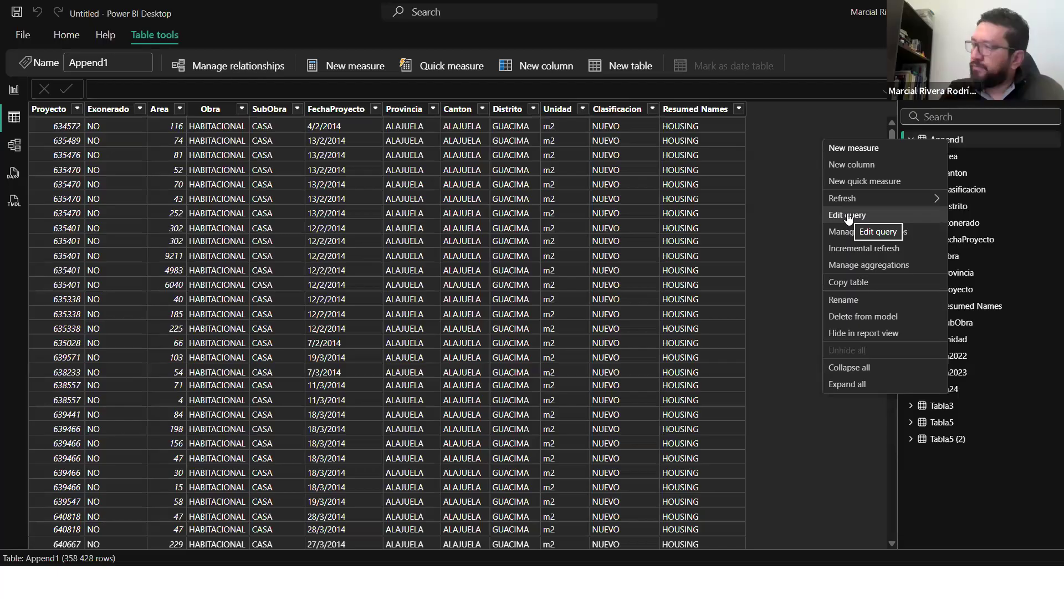
left_click(957, 139)
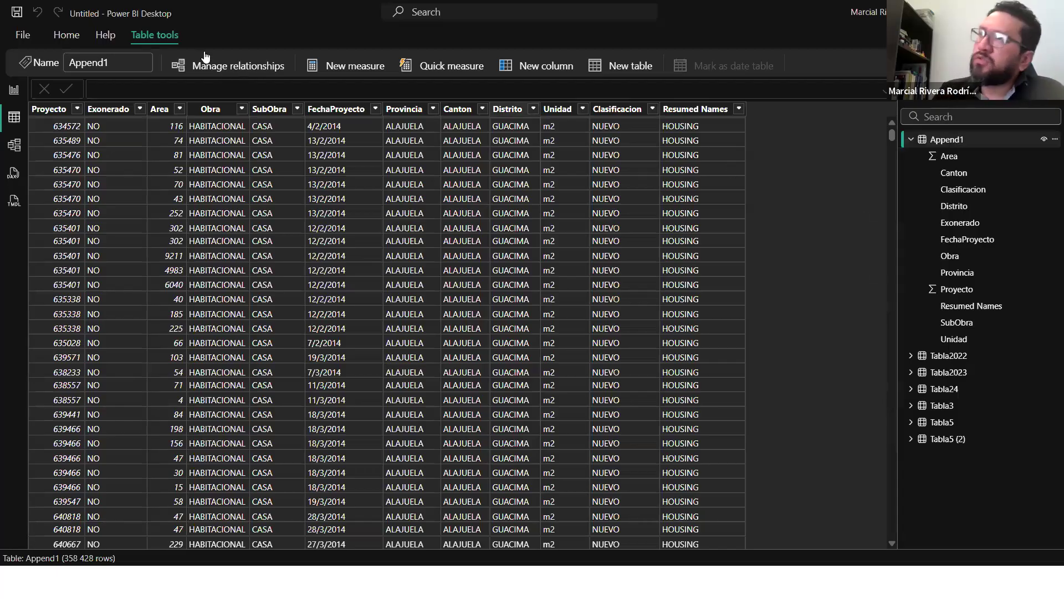
Step: Open the Power Query Editor to transform the data and display the Append1 query
left_click(60, 38)
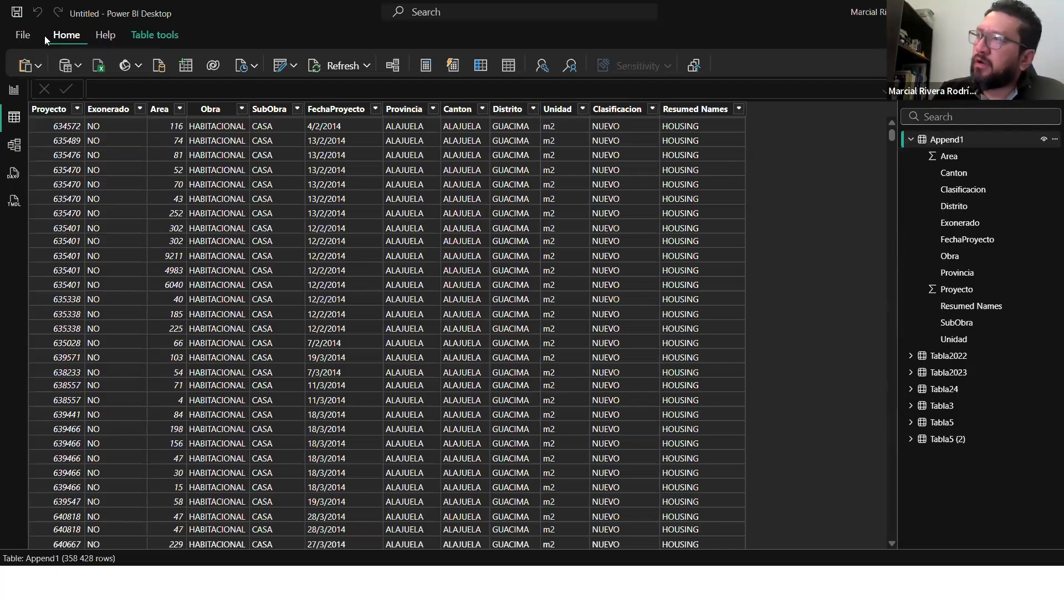
left_click(294, 67)
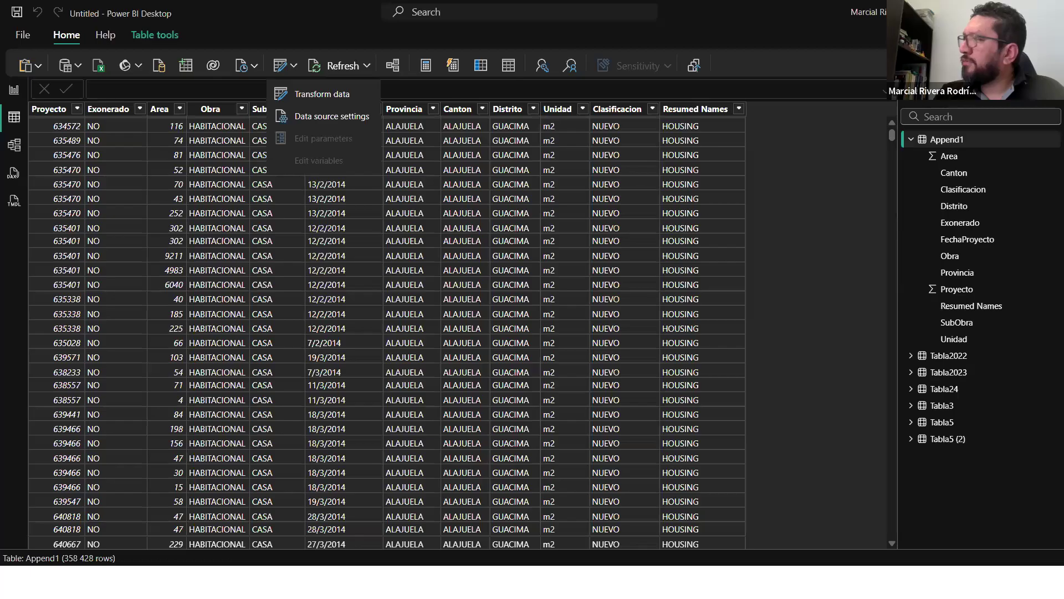
left_click(1049, 67)
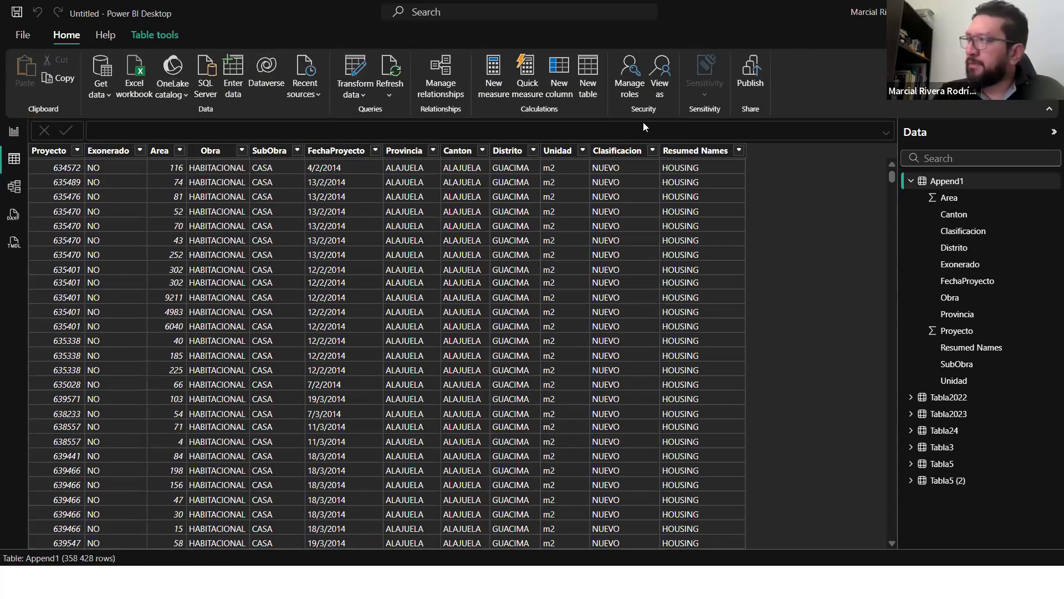
left_click(1048, 112)
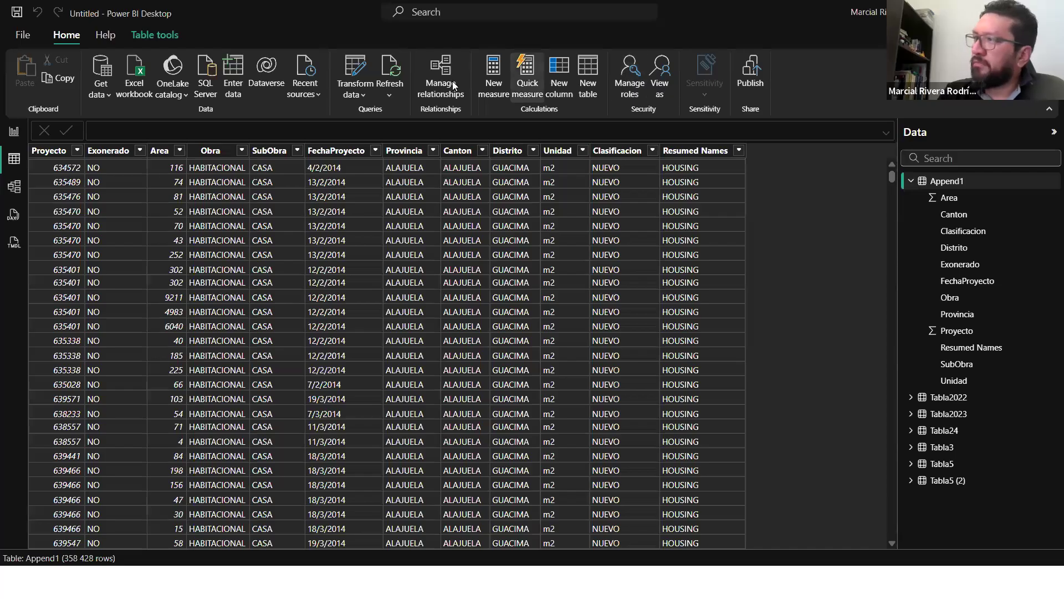
left_click(356, 73)
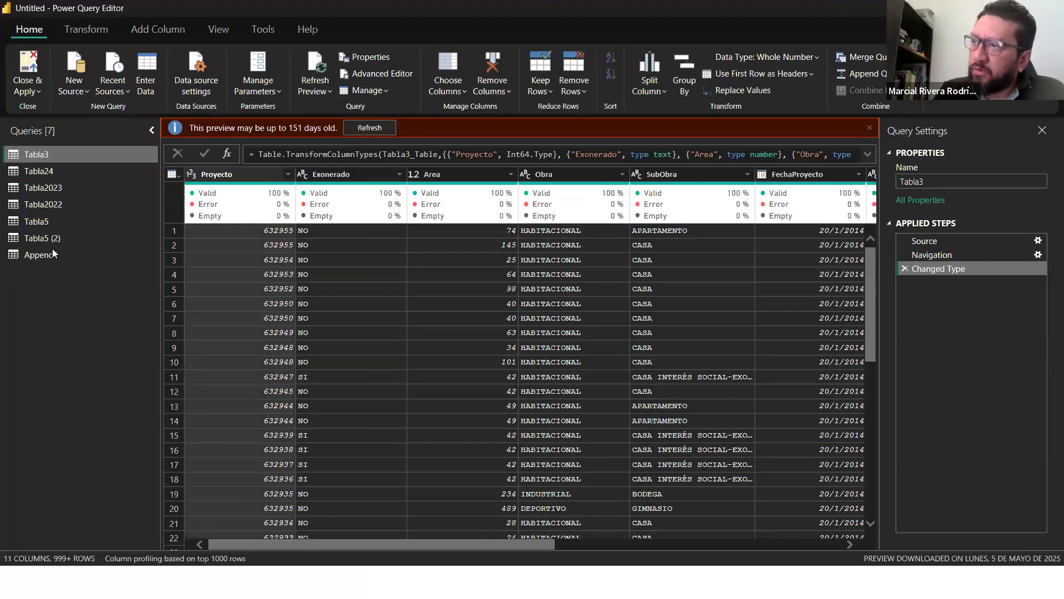
left_click(30, 257)
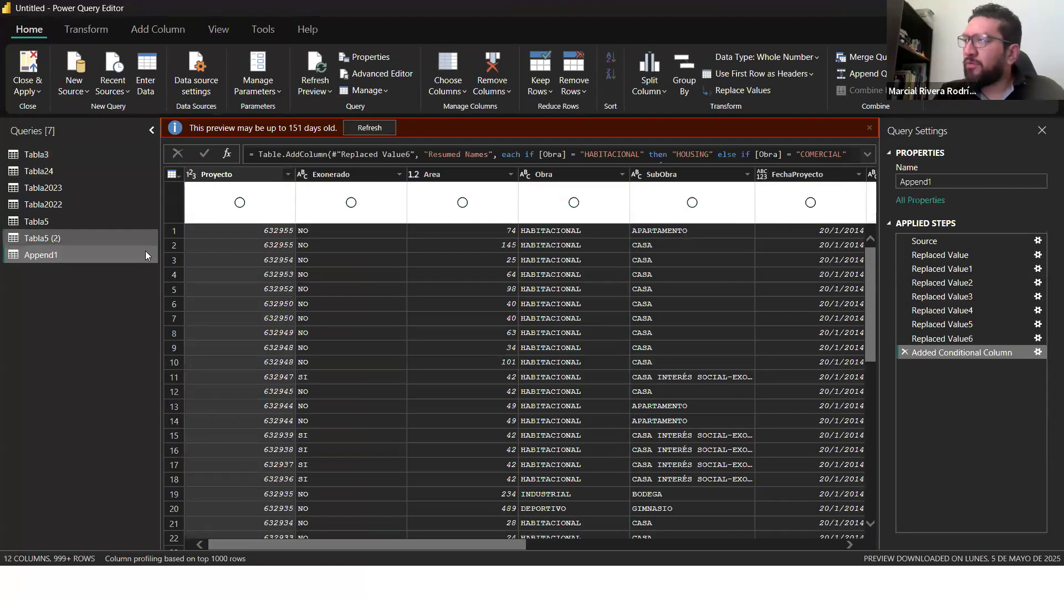
Step: Check the column data types in Append1 and change the FechaProyecto column's type to Date
left_click_drag(443, 544, 557, 549)
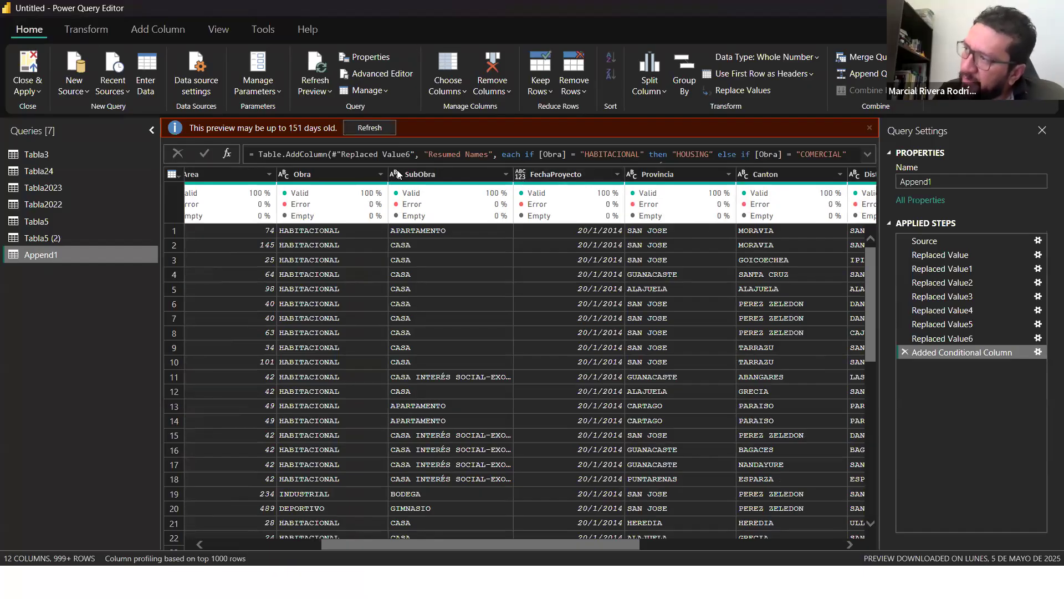
left_click_drag(525, 545, 343, 547)
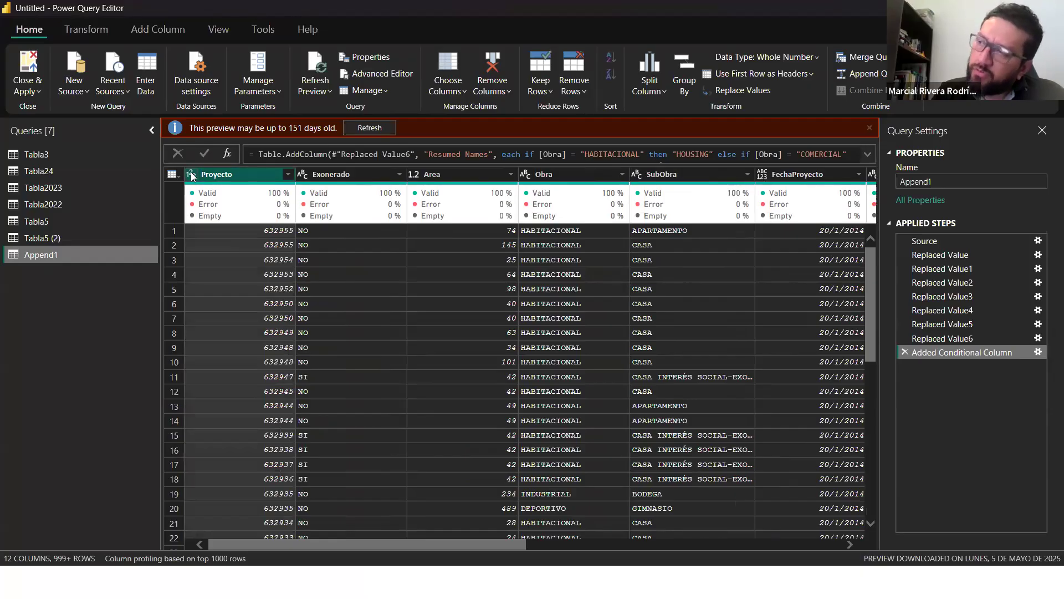
left_click(190, 175)
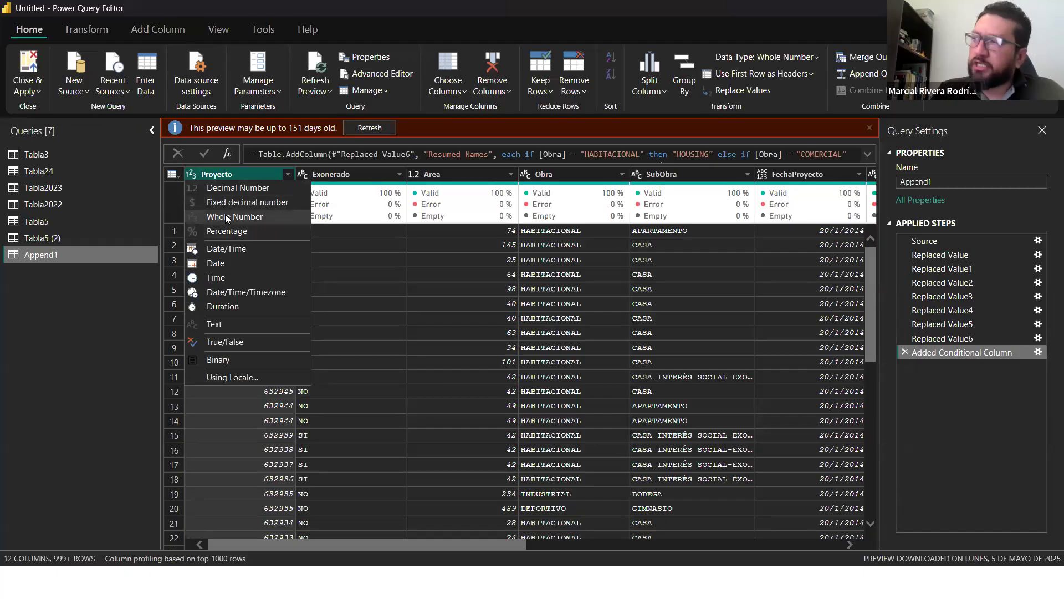
left_click_drag(481, 542, 607, 569)
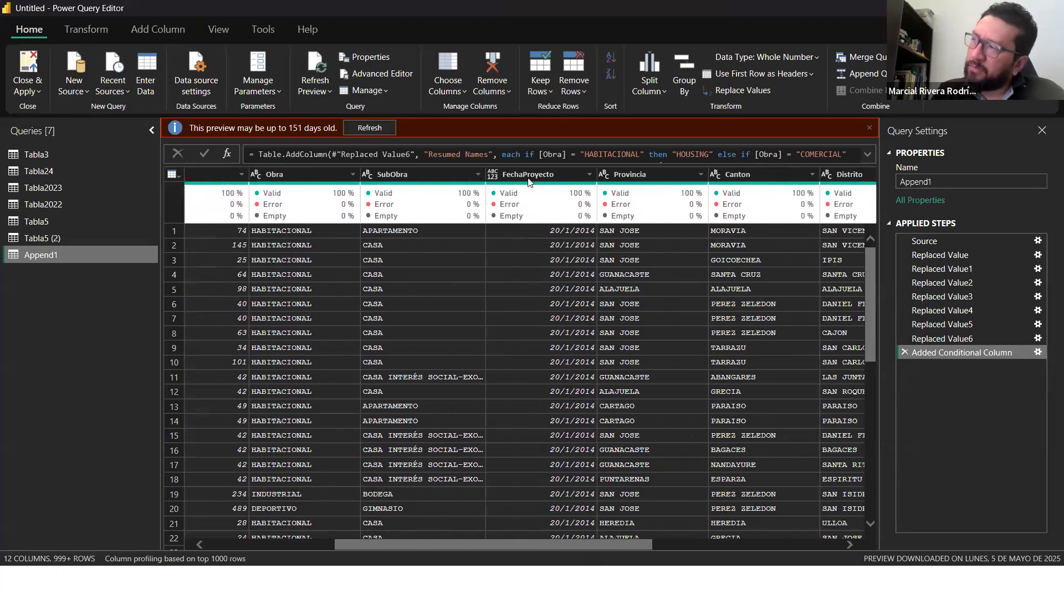
left_click(496, 179)
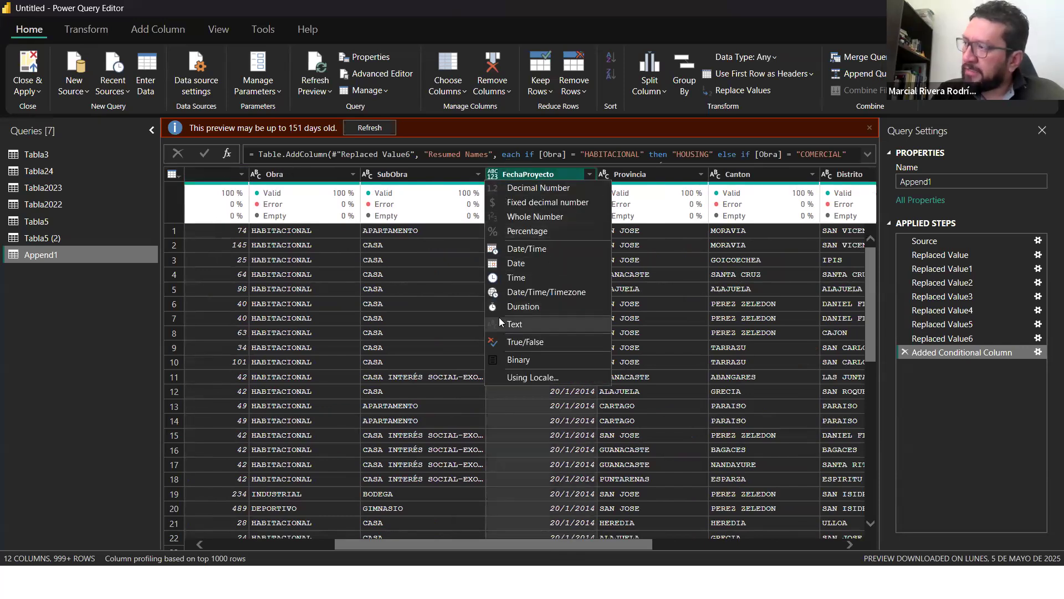
left_click(531, 263)
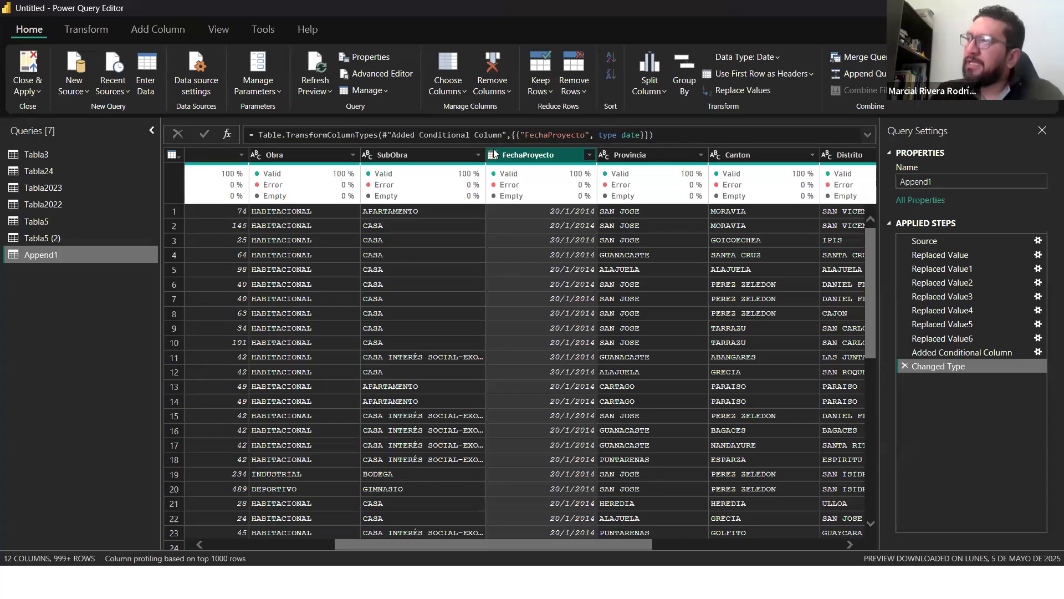
Step: Review the Changed Type line in the Append1 query's M code, and close the code without edits
left_click(377, 73)
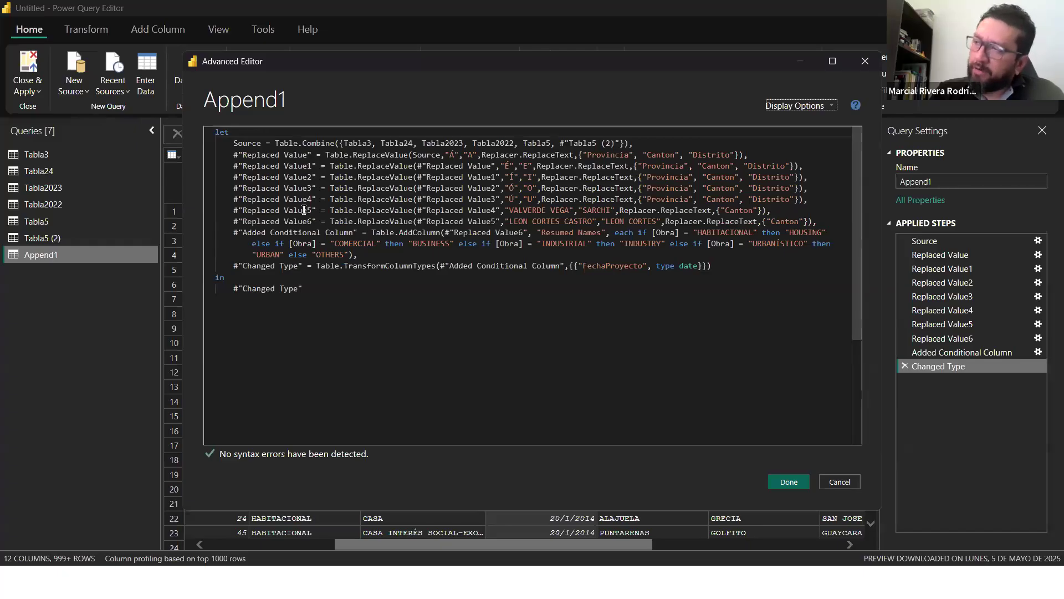
left_click_drag(242, 265, 297, 266)
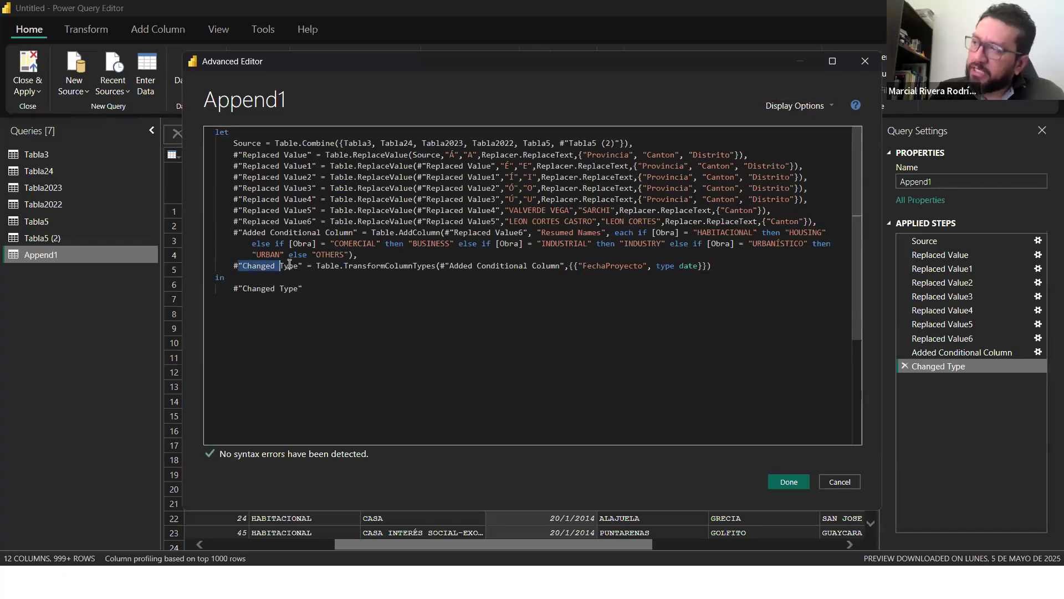
left_click(352, 265)
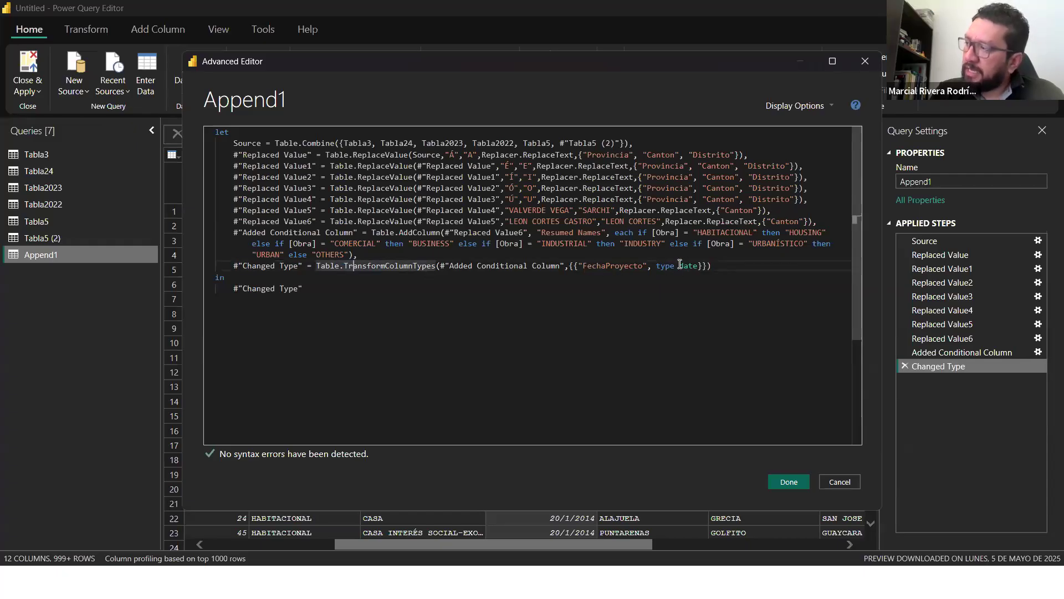
left_click(864, 61)
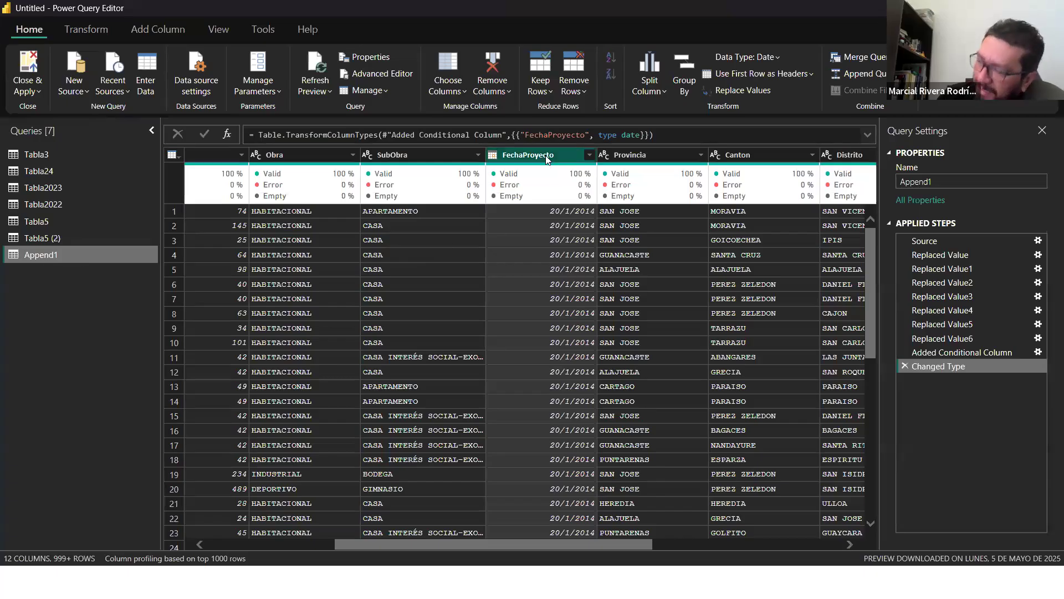
Step: Review the data type options for FechaProyecto and the commands available for transforming or adding columns
left_click(492, 156)
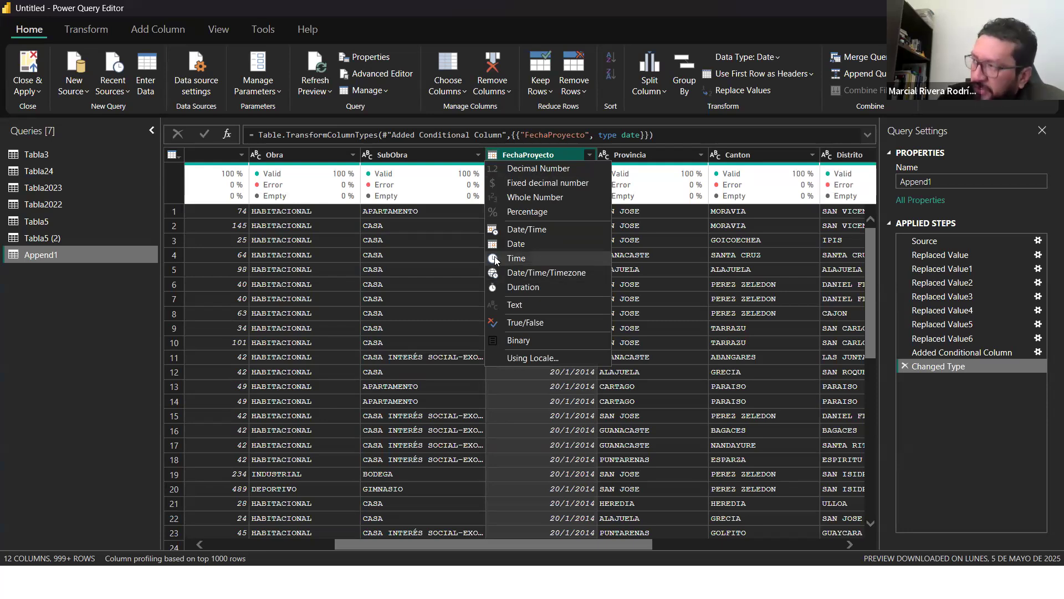
left_click(540, 156)
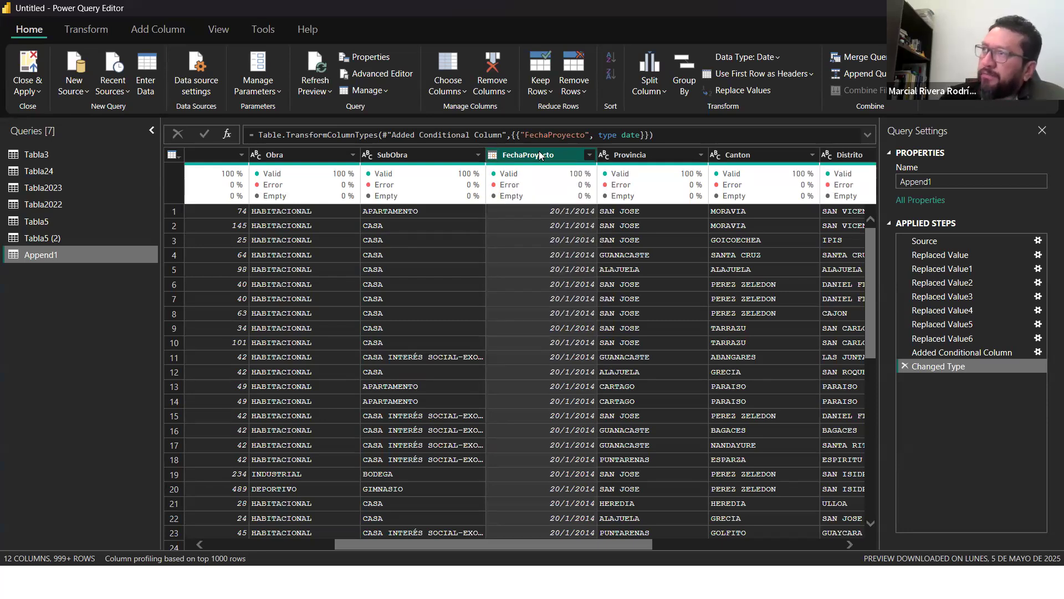
left_click(81, 33)
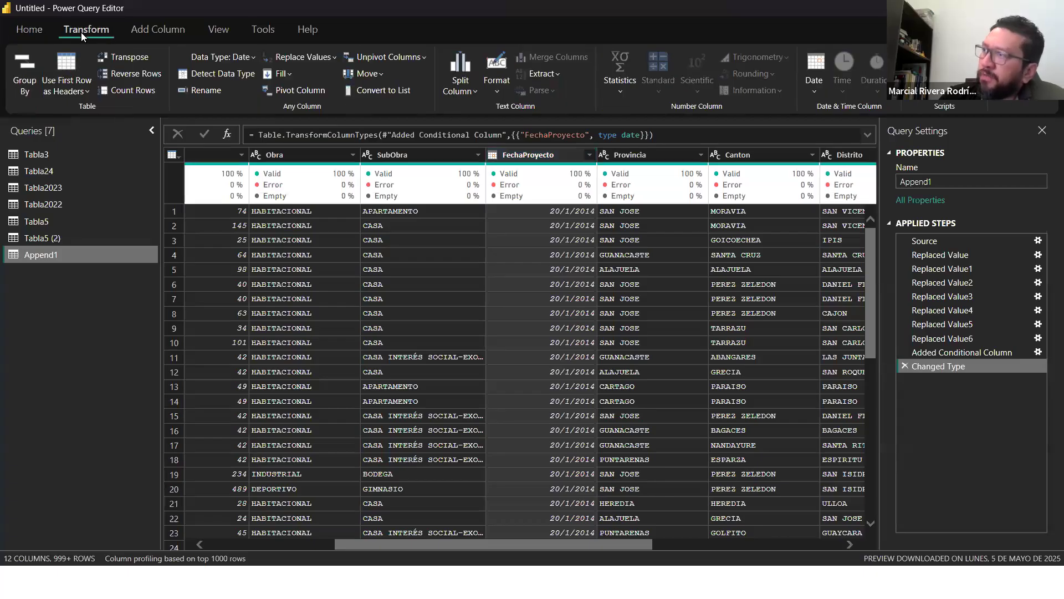
left_click(253, 56)
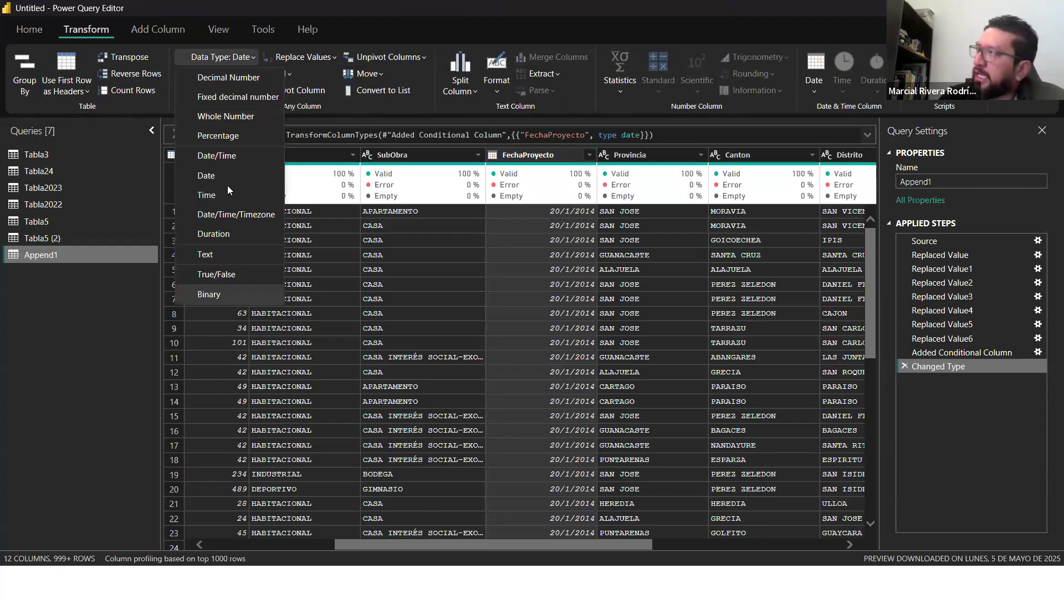
left_click(96, 32)
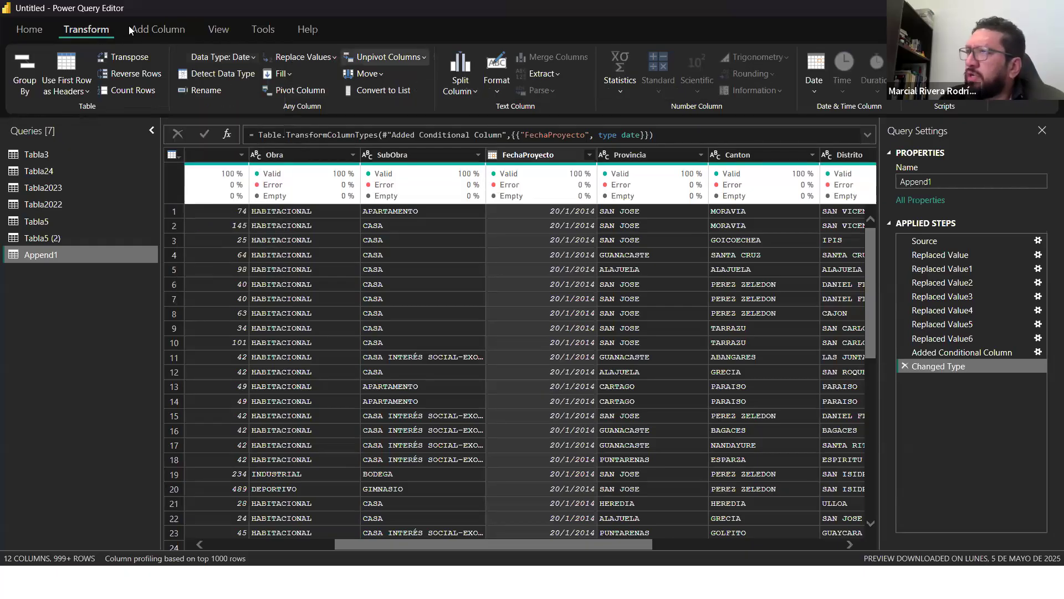
left_click(151, 32)
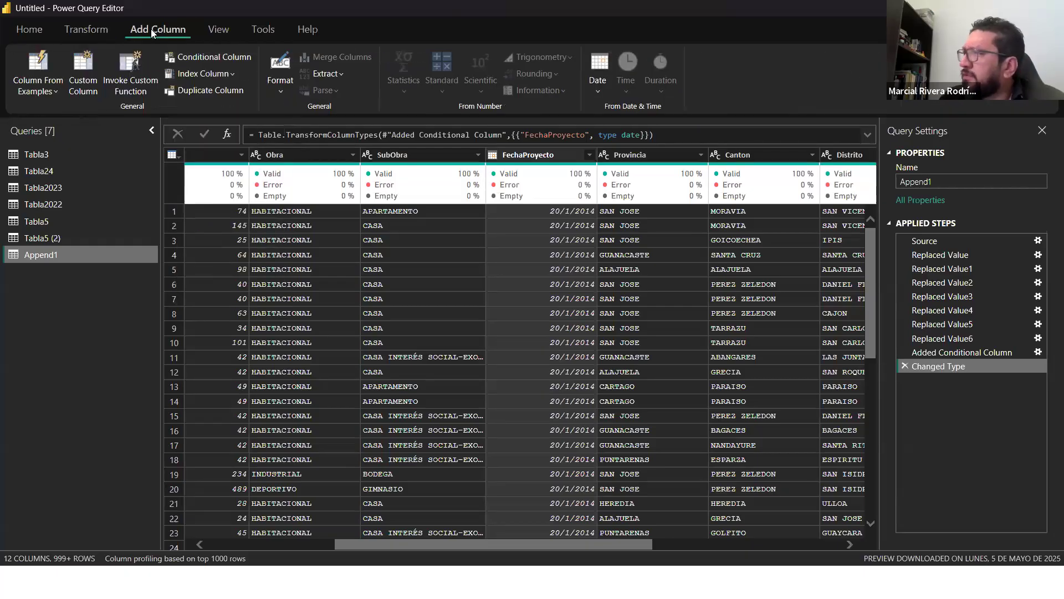
left_click(254, 30)
left_click(228, 31)
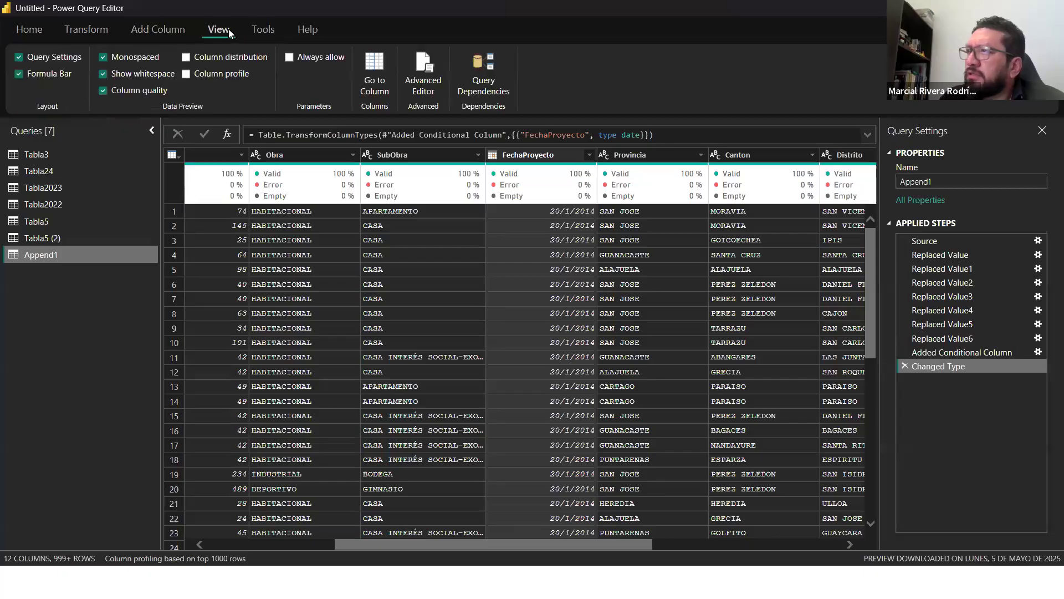
left_click(88, 31)
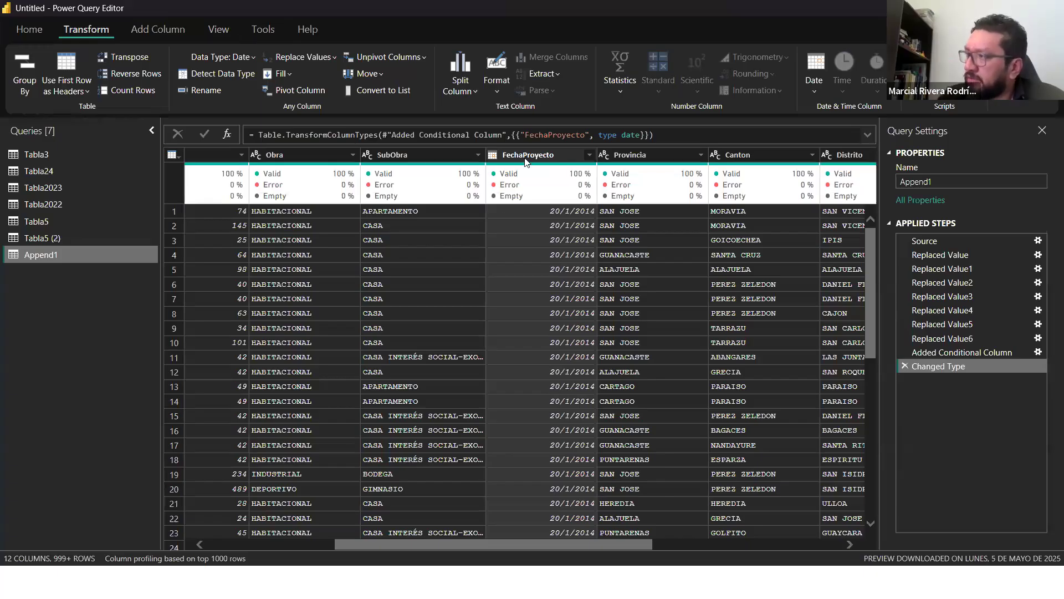
left_click(492, 158)
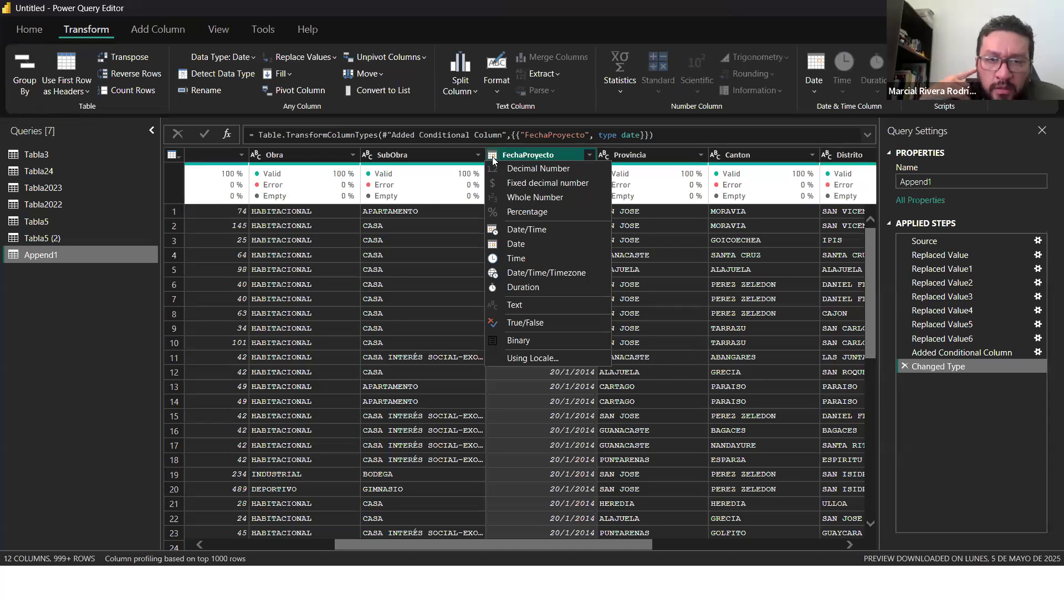
Step: Examine the FechaProyecto date values down the rows of Append1 for conversion problems
left_click(537, 399)
scroll(549, 382, "down", 15)
scroll(549, 382, "down", 20)
scroll(550, 383, "down", 16)
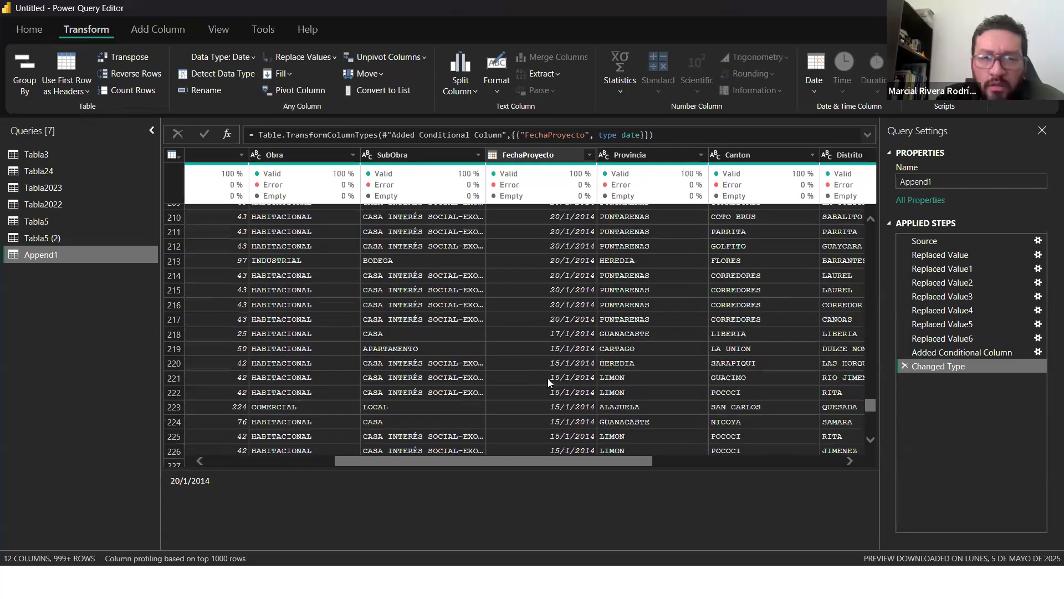
scroll(548, 378, "down", 13)
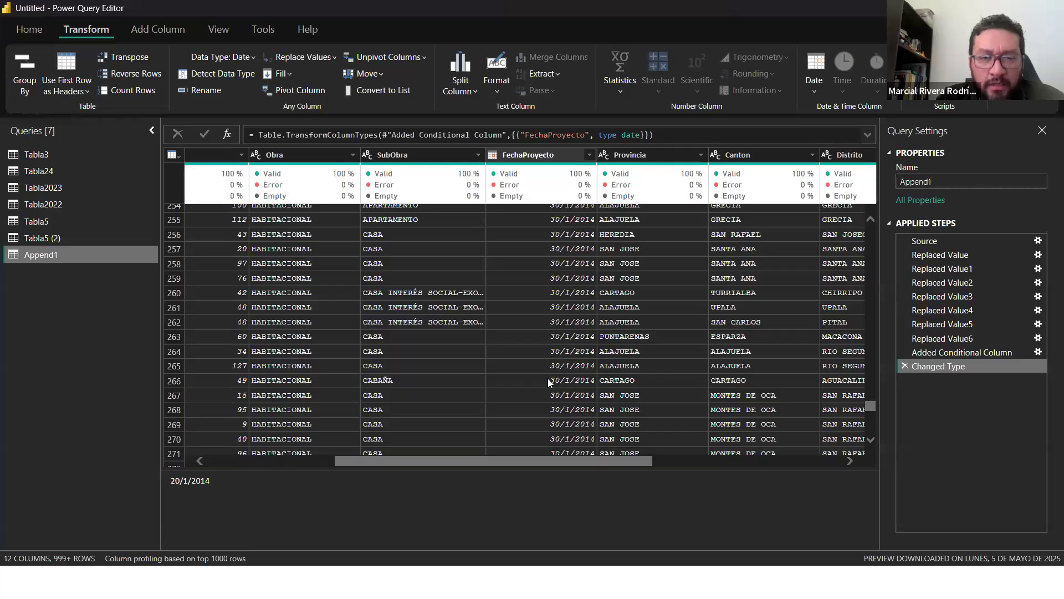
scroll(547, 381, "down", 20)
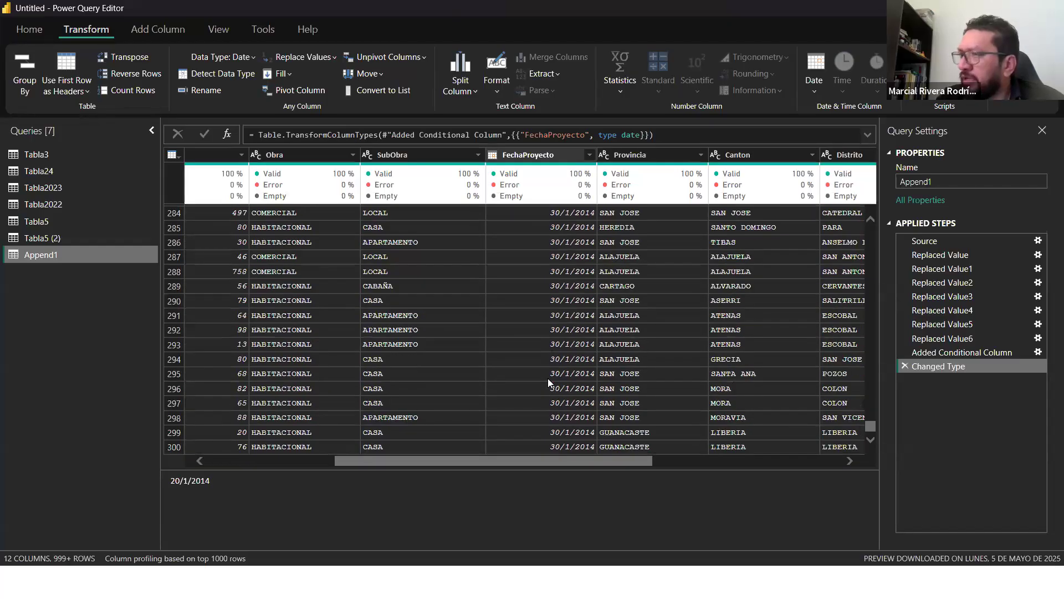
scroll(548, 382, "down", 7)
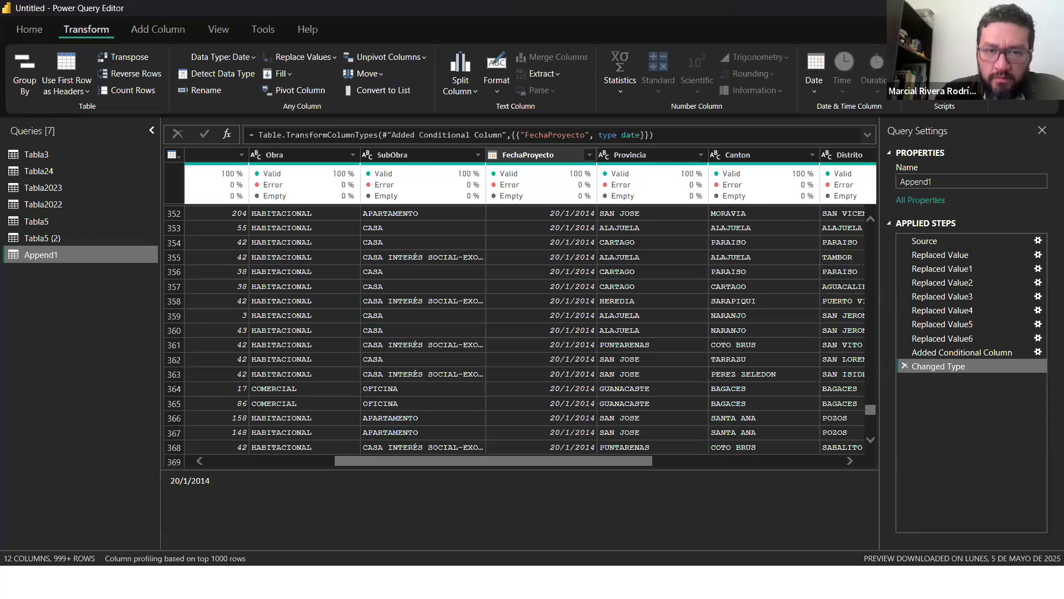
left_click(604, 258)
left_click(563, 274)
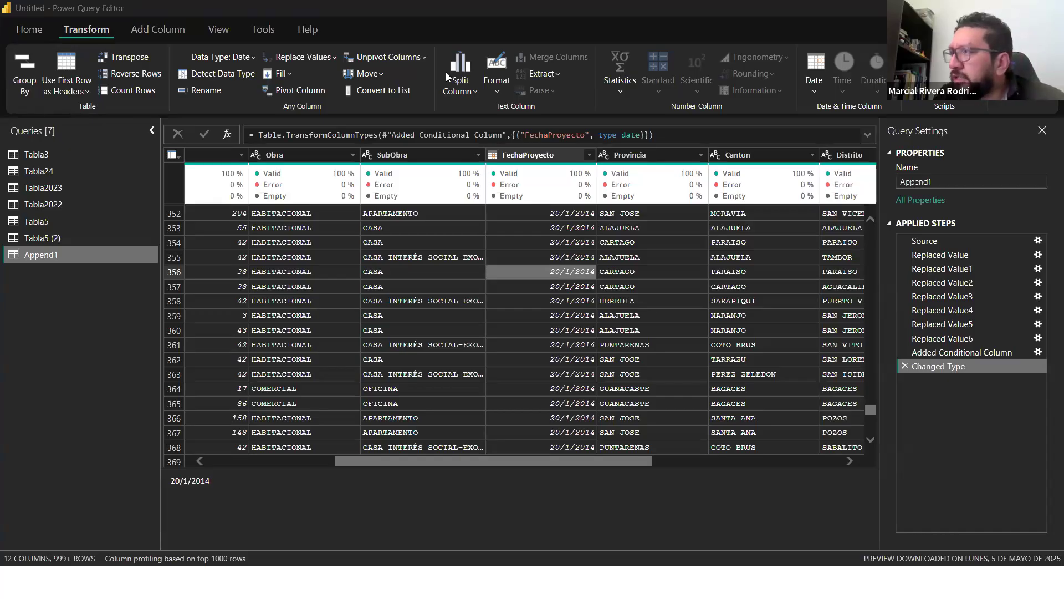
Step: Switch to the Herramienta Recortes window with the screen capture of the FechaProyecto column
key("alt+Tab")
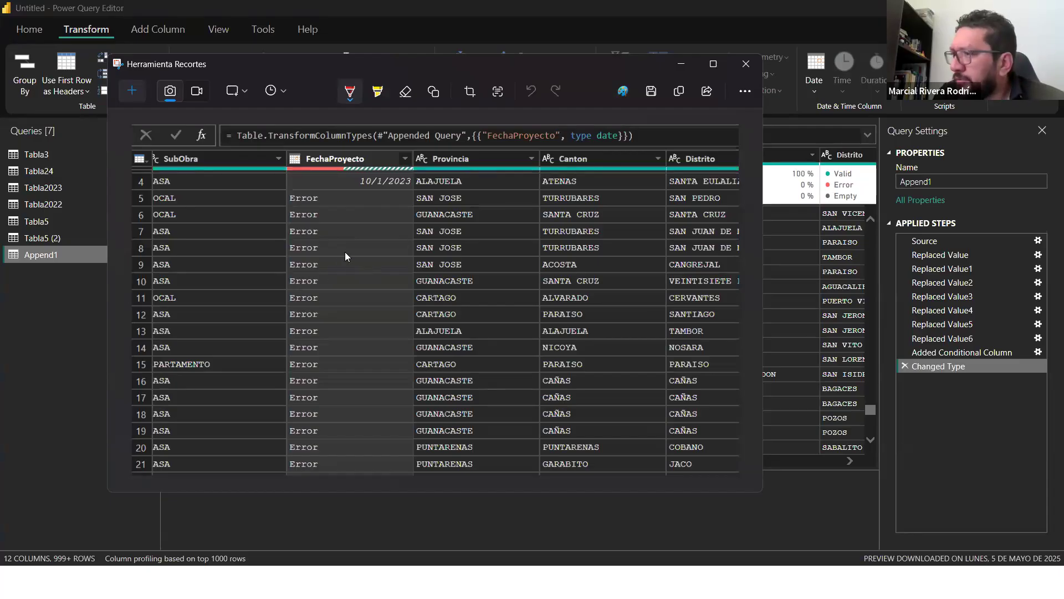
Step: Examine the FechaProyecto error rows in the two Append1 screen captures, and close the Herramienta Recortes window
scroll(345, 254, "down", 2)
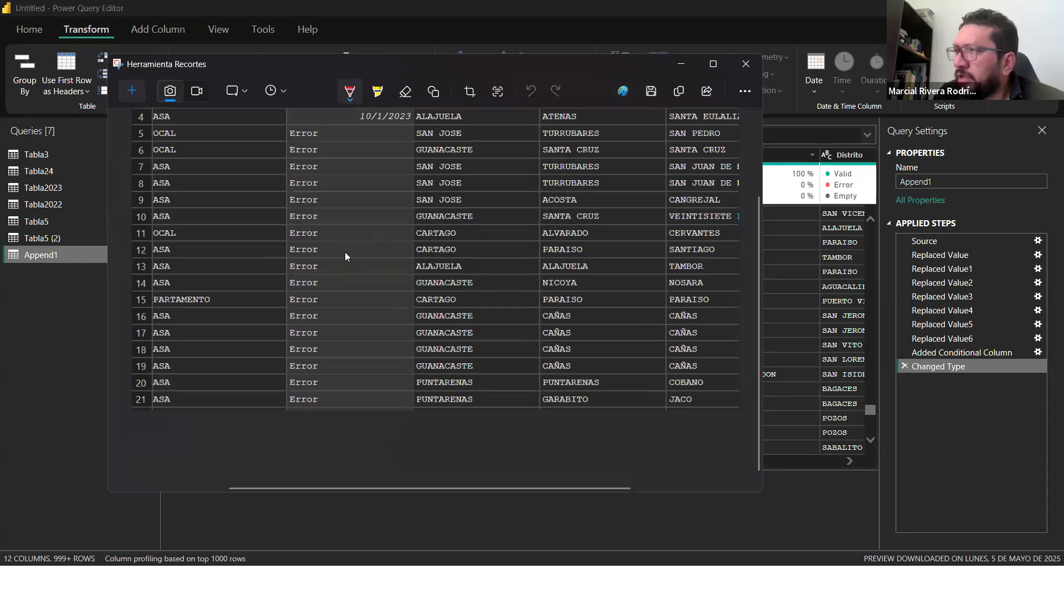
scroll(345, 252, "up", 2)
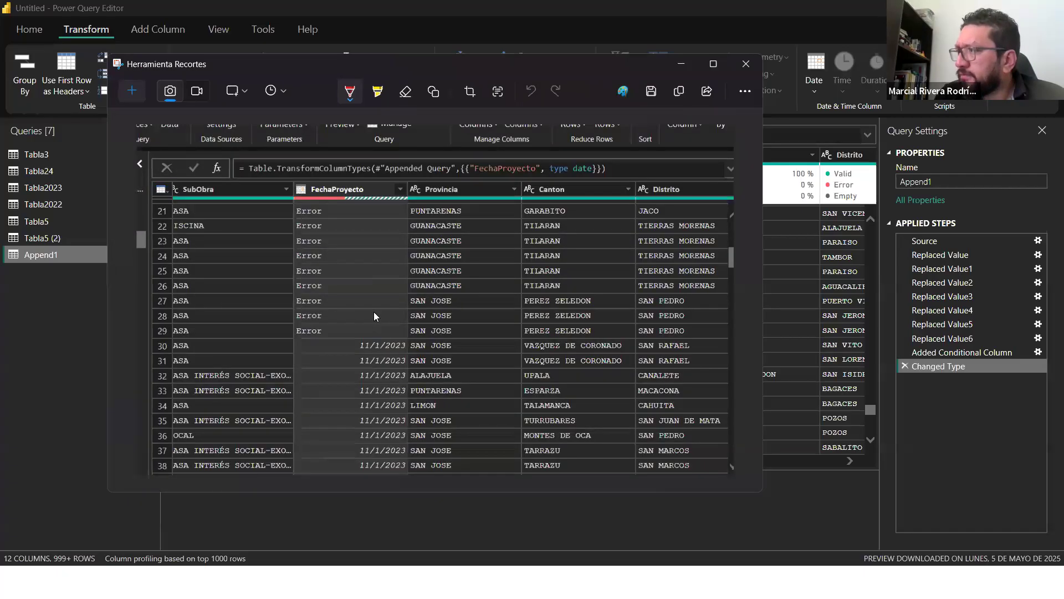
scroll(374, 313, "down", 2)
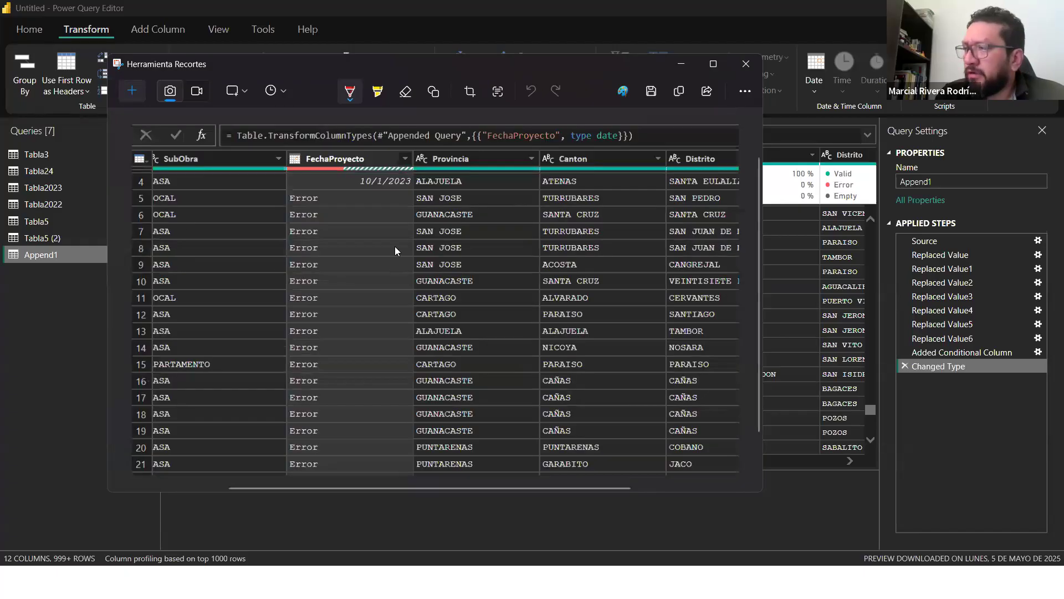
scroll(396, 248, "down", 2)
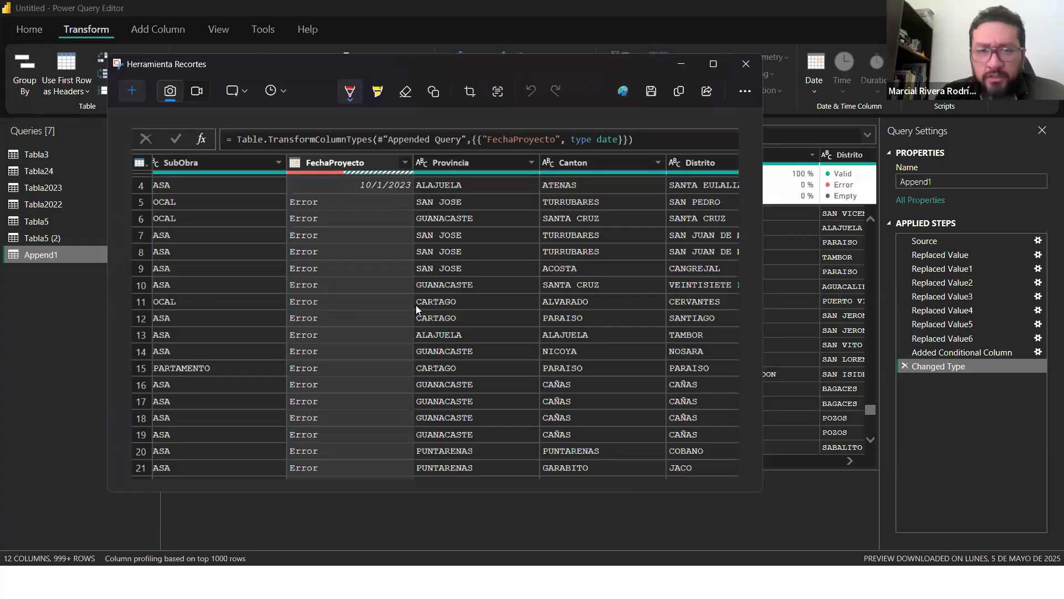
scroll(355, 345, "down", 2)
scroll(355, 345, "up", 4)
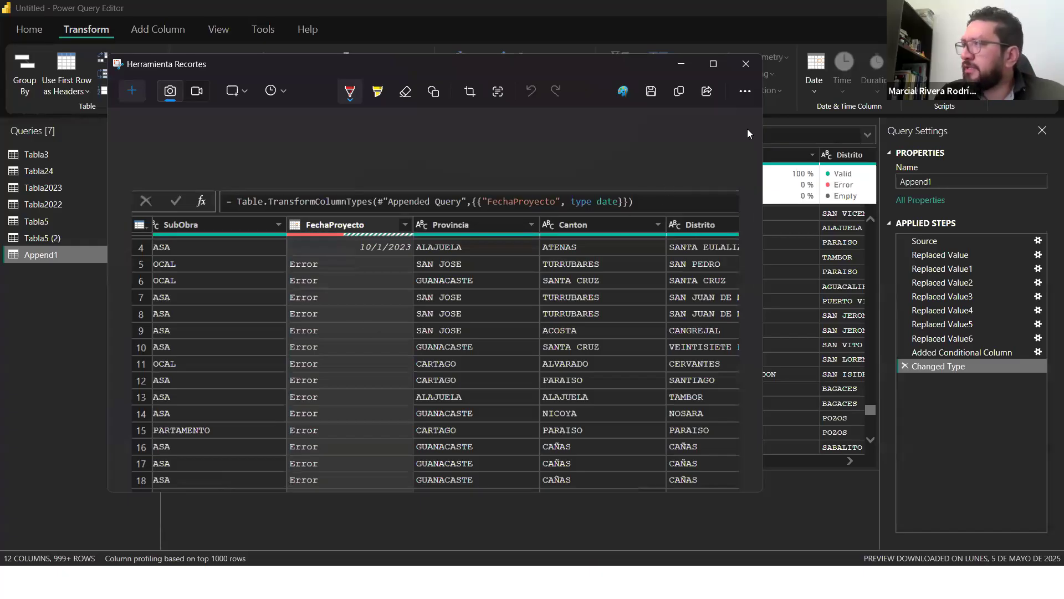
left_click(749, 70)
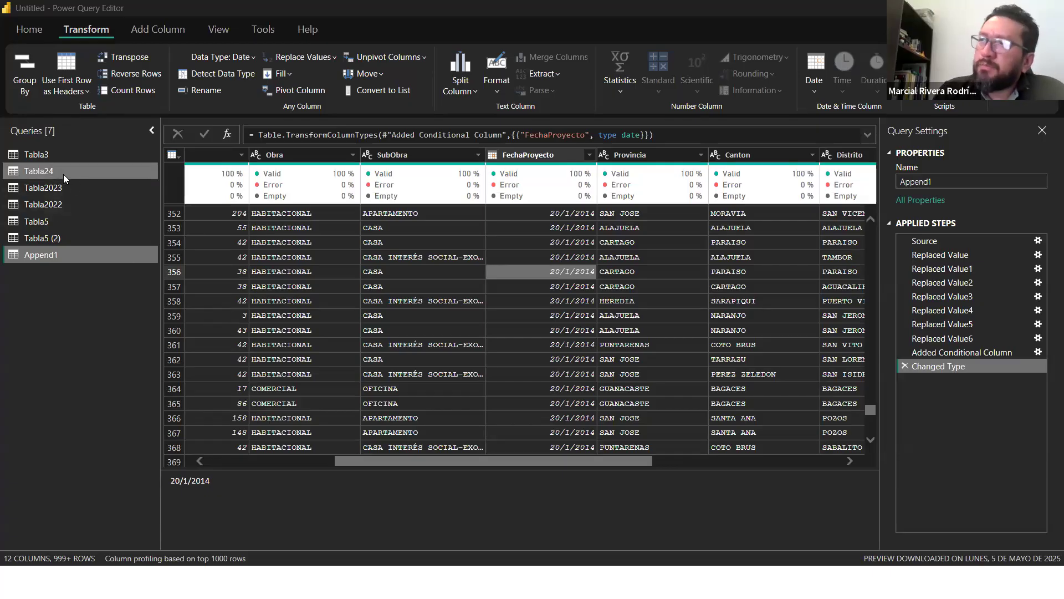
Step: Compare the data type and date values of FechaProyecto in the Tabla24, Tabla2023 and Tabla2022 queries
left_click(44, 169)
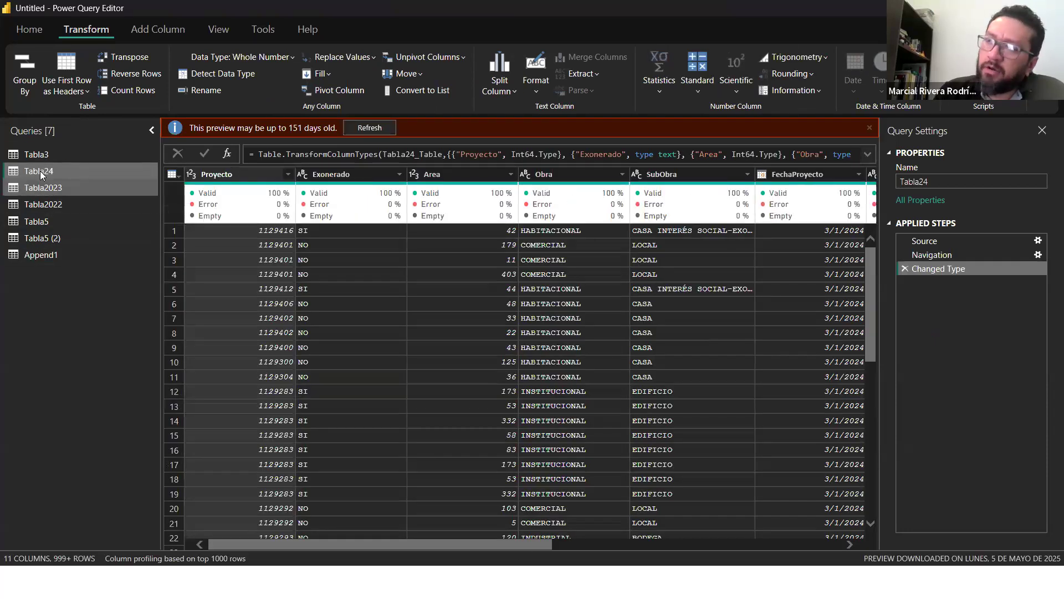
left_click_drag(329, 544, 478, 547)
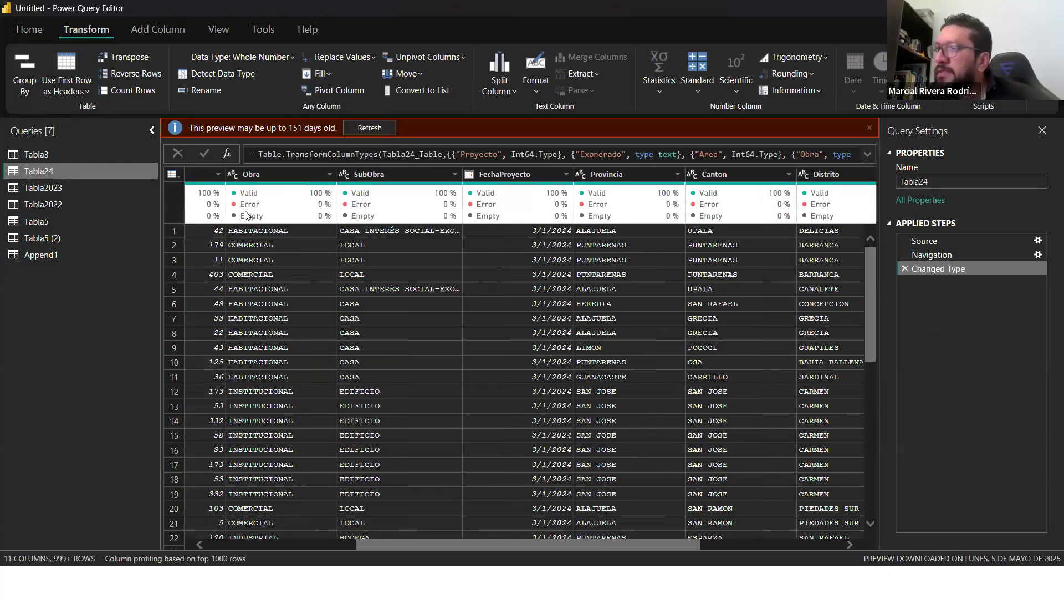
left_click(49, 188)
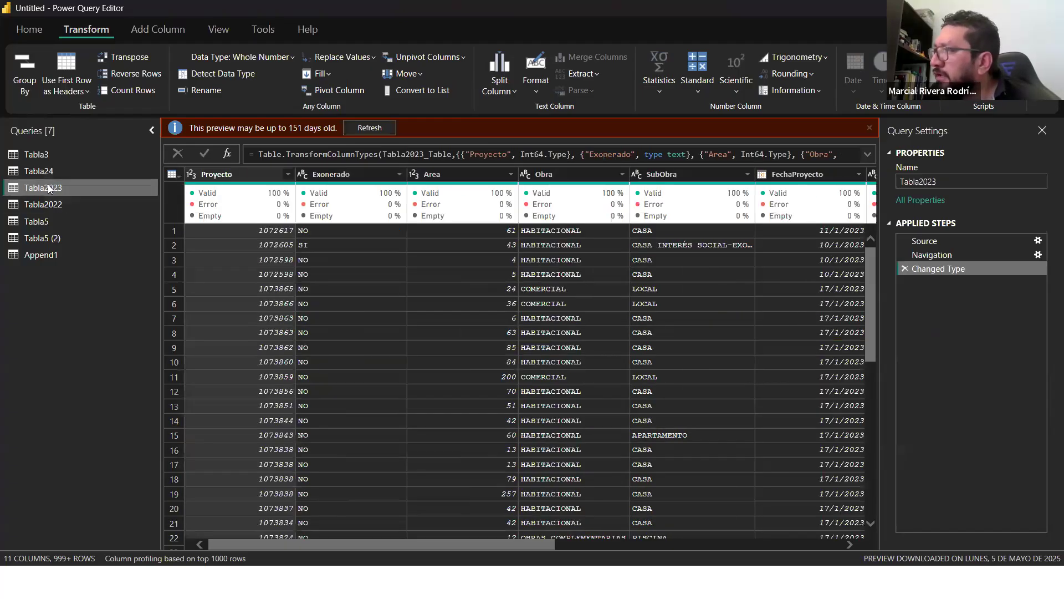
left_click(40, 171)
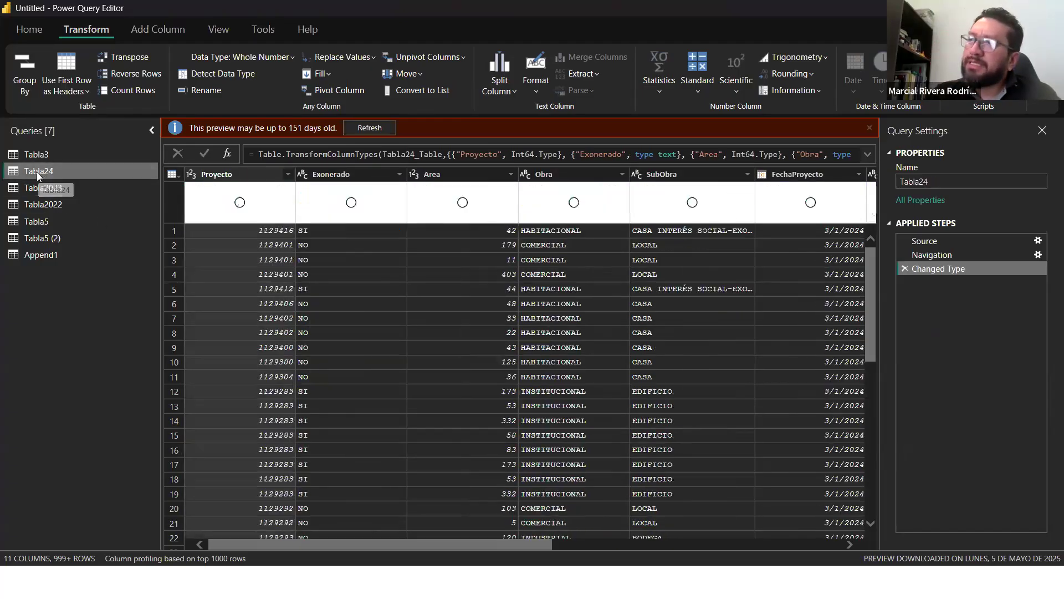
left_click_drag(550, 546, 647, 562)
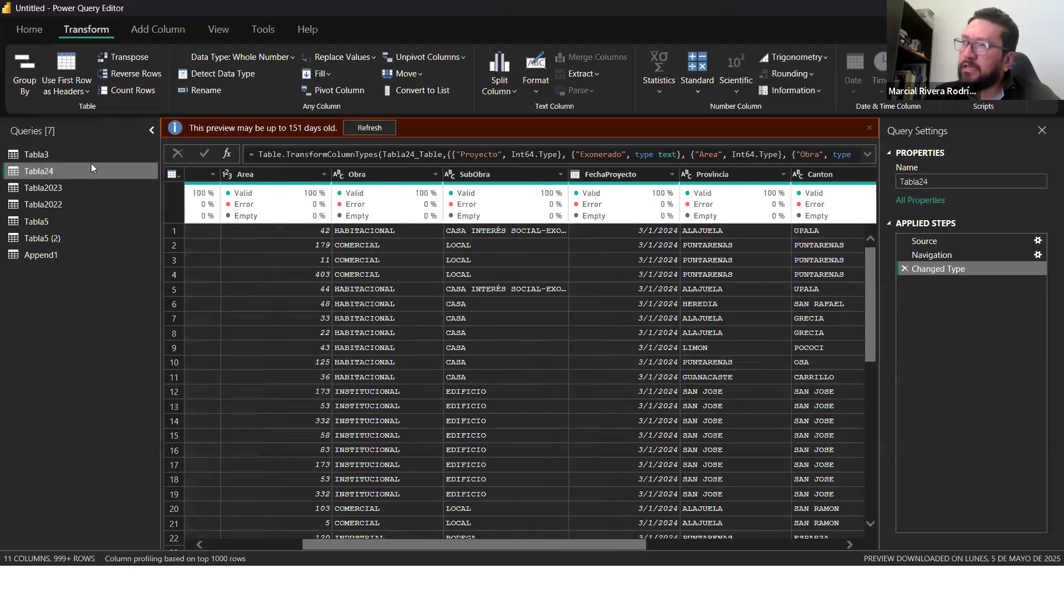
left_click(33, 192)
left_click_drag(537, 547, 626, 344)
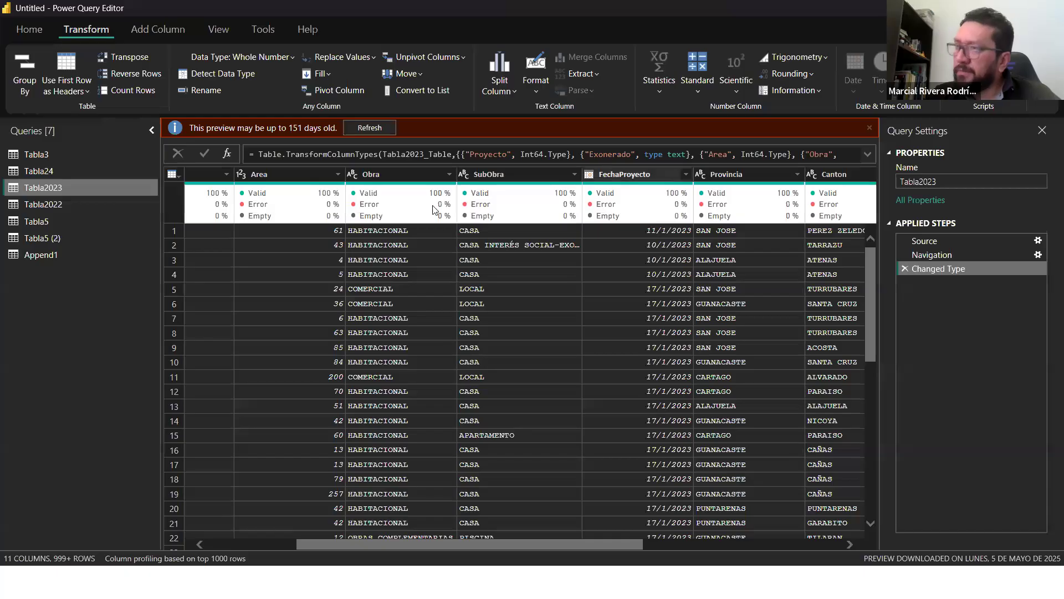
left_click(68, 204)
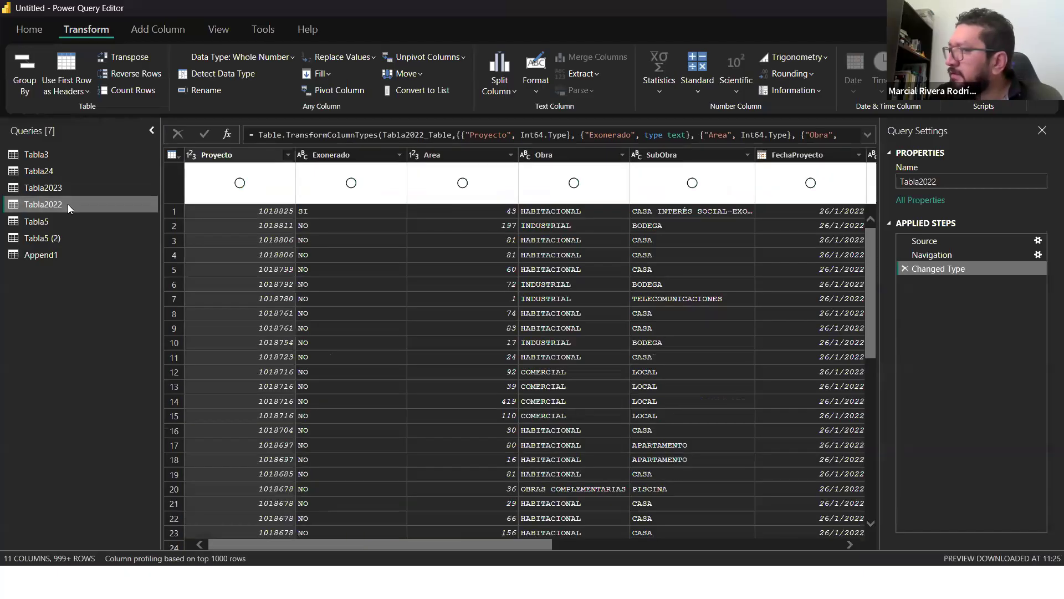
Step: Examine the FechaProyecto column in Tabla5 for its data type and for dates that include a time, inspecting row 83
left_click(40, 221)
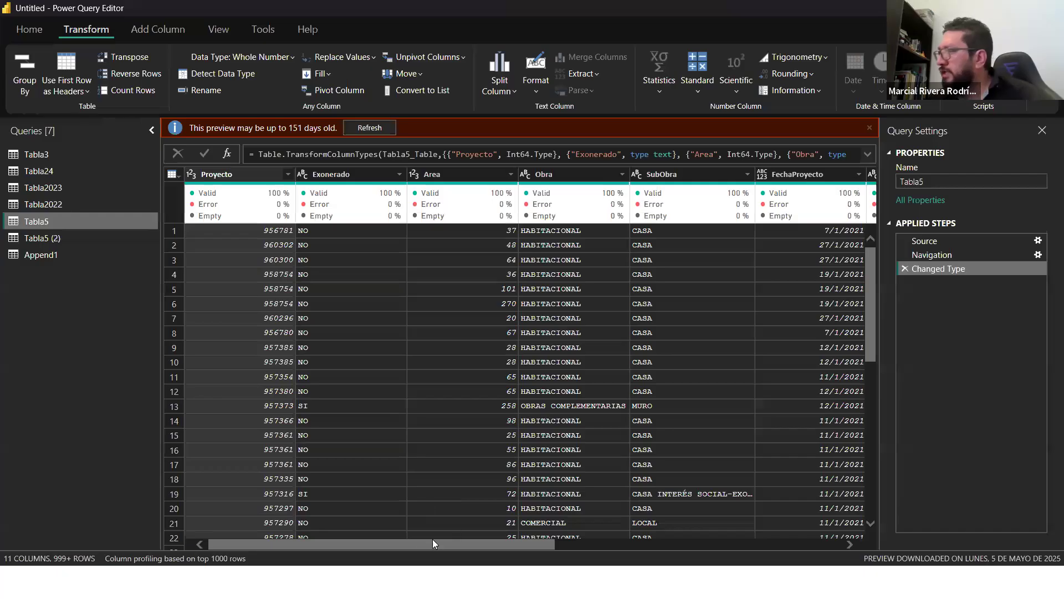
left_click_drag(433, 545, 612, 546)
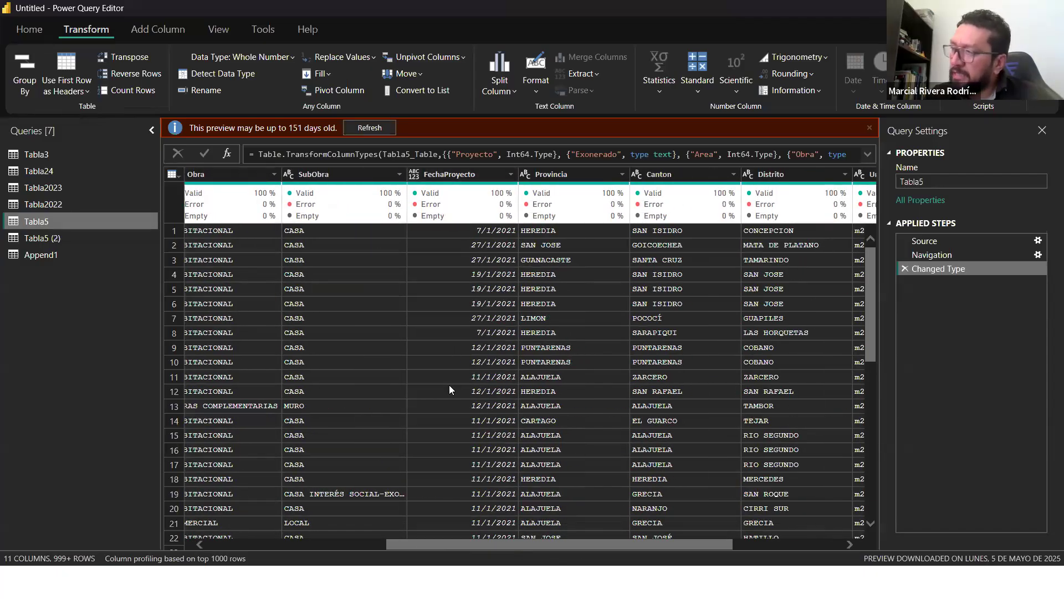
scroll(450, 389, "down", 20)
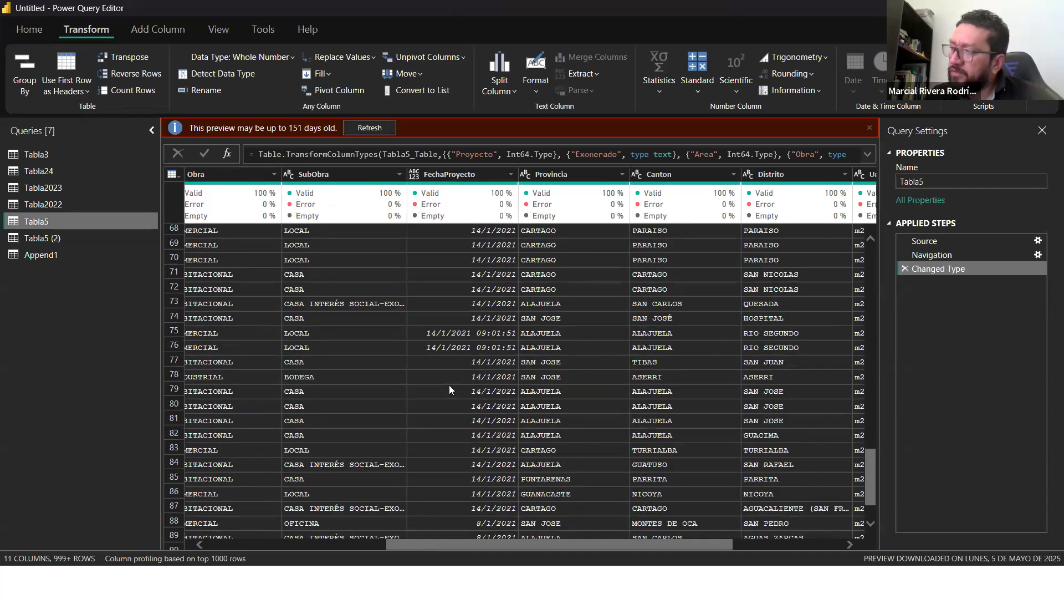
scroll(449, 389, "down", 3)
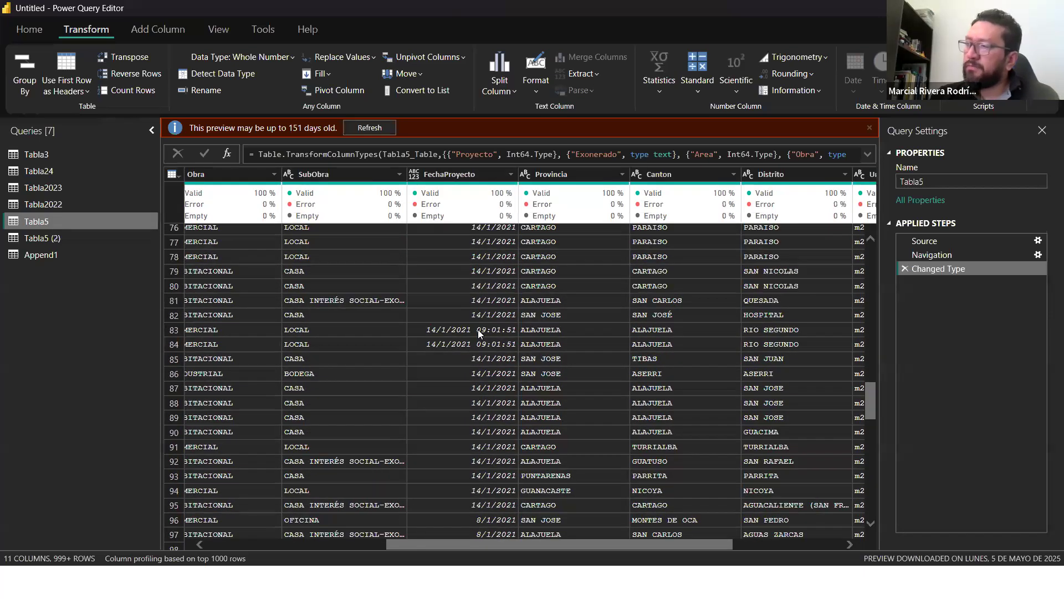
left_click(480, 331)
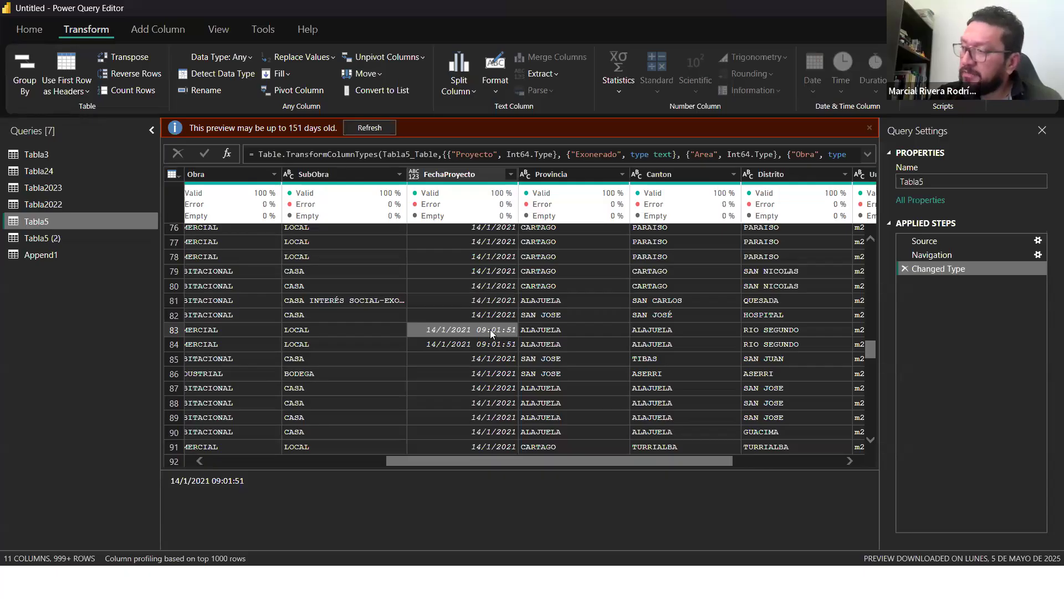
scroll(490, 330, "down", 18)
scroll(490, 330, "down", 9)
scroll(490, 331, "up", 12)
scroll(490, 329, "up", 17)
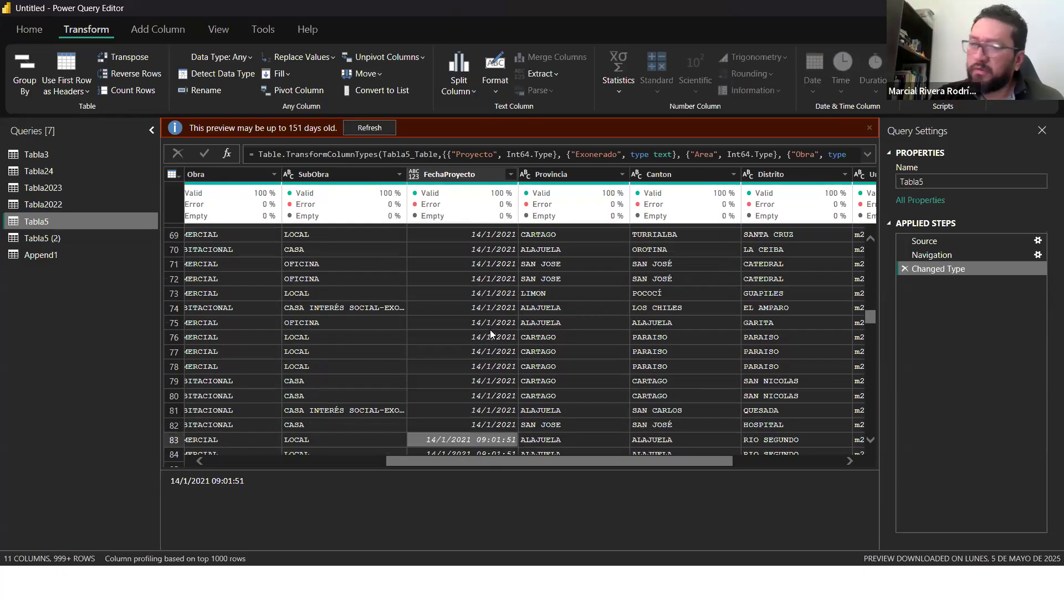
scroll(490, 332, "down", 3)
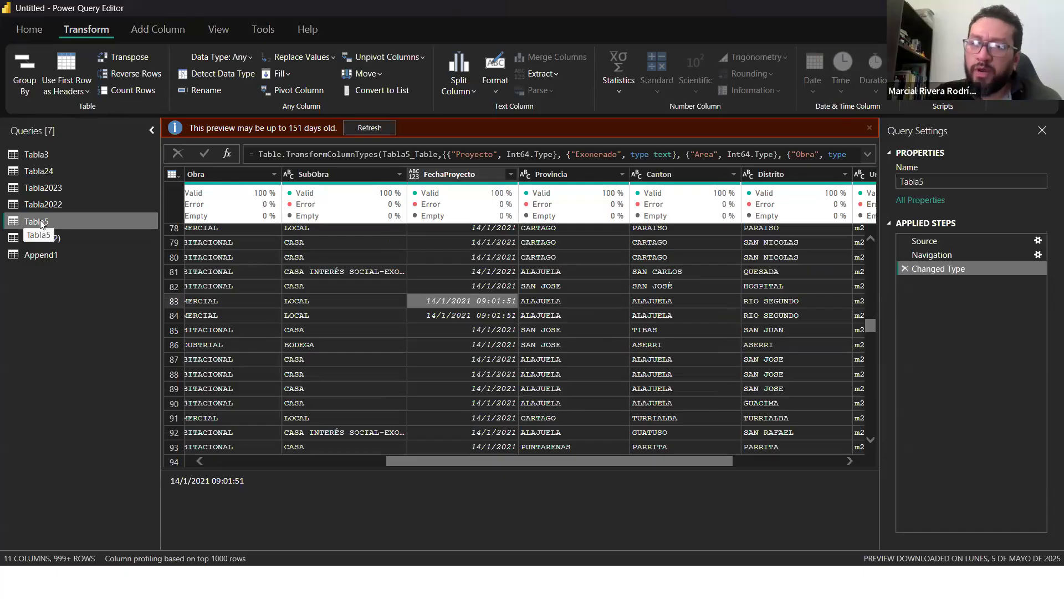
Step: Check FechaProyecto in Tabla5 (2) for dates that include a time, inspecting the values in rows 12 to 25
left_click(65, 237)
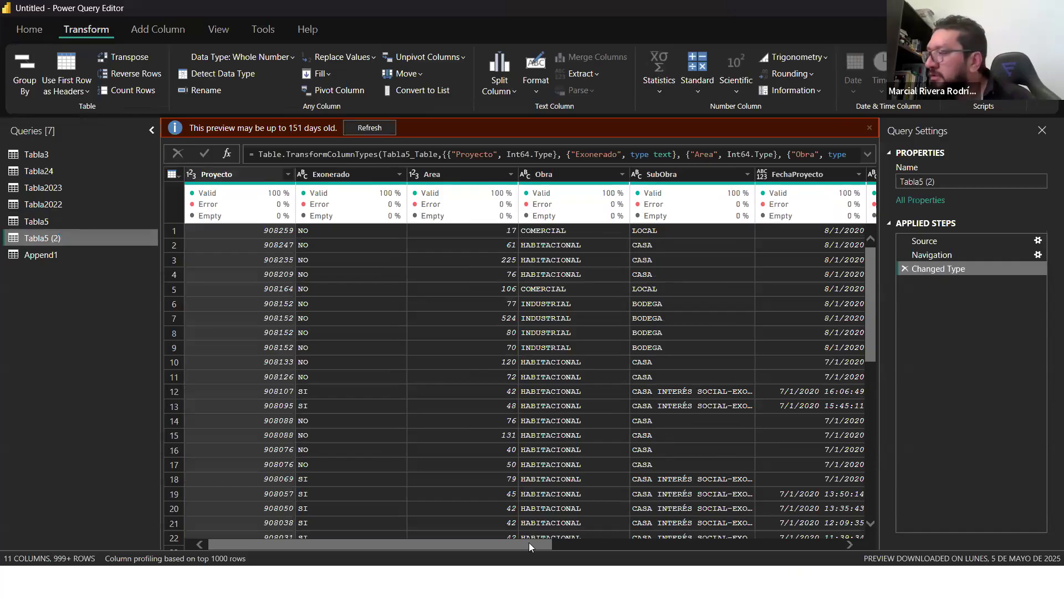
left_click_drag(529, 542, 631, 550)
scroll(634, 426, "right", 2)
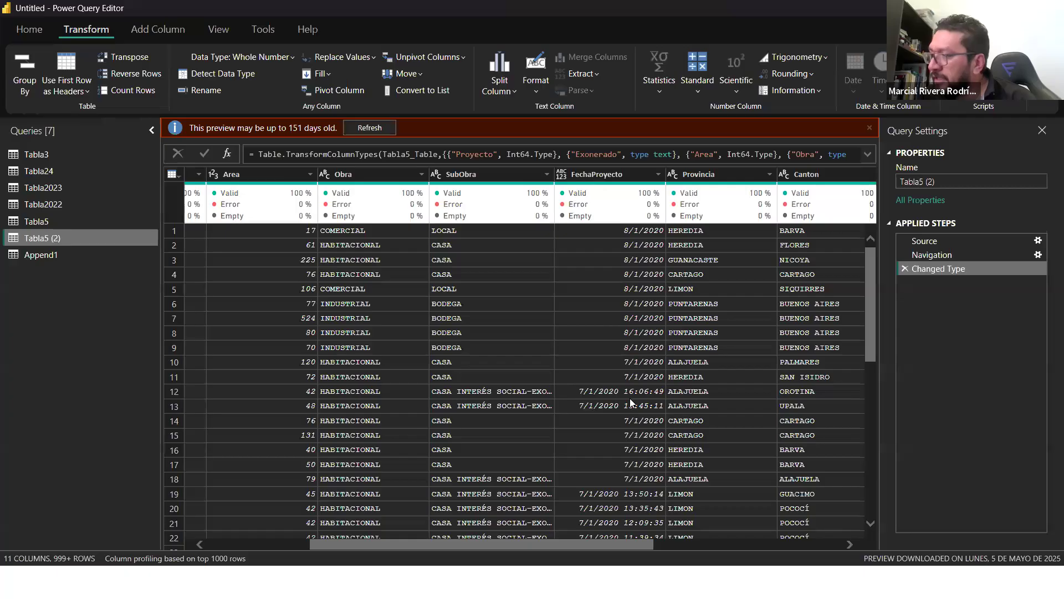
left_click(630, 396)
scroll(635, 399, "down", 3)
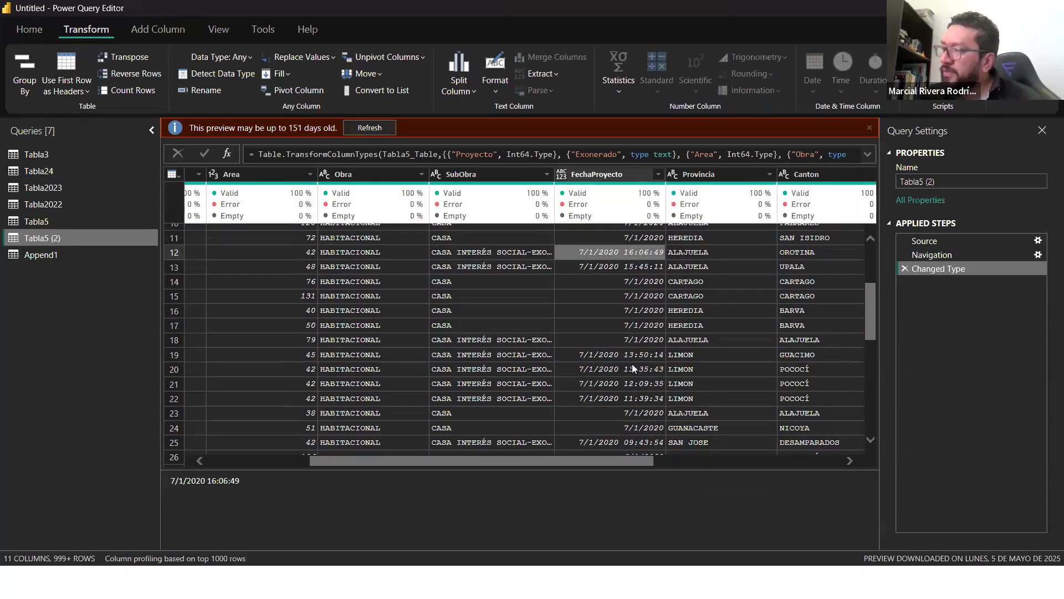
left_click(635, 358)
left_click(631, 383)
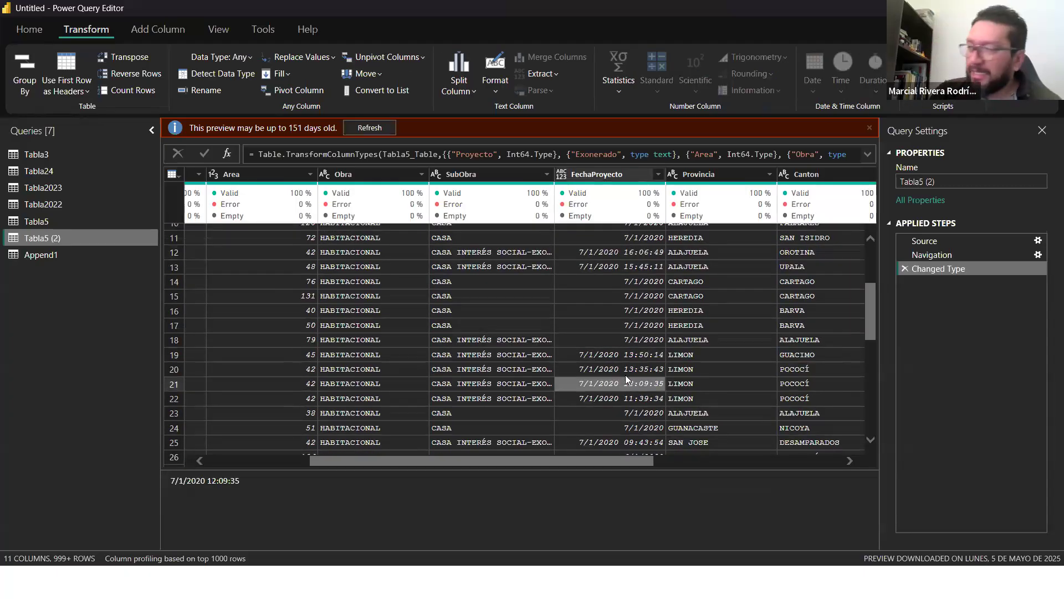
scroll(629, 368, "down", 3)
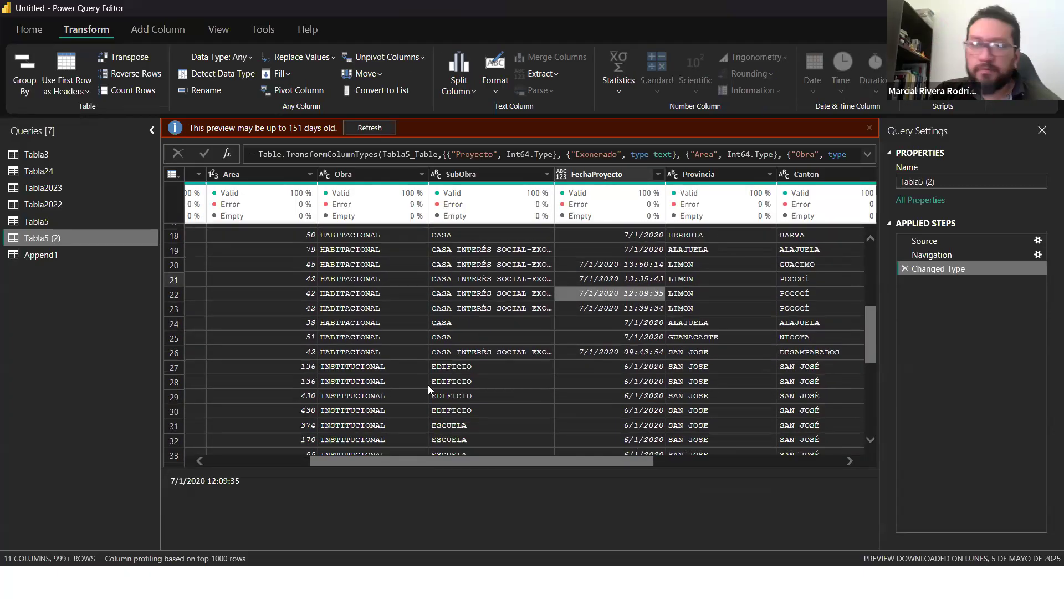
scroll(428, 388, "up", 1)
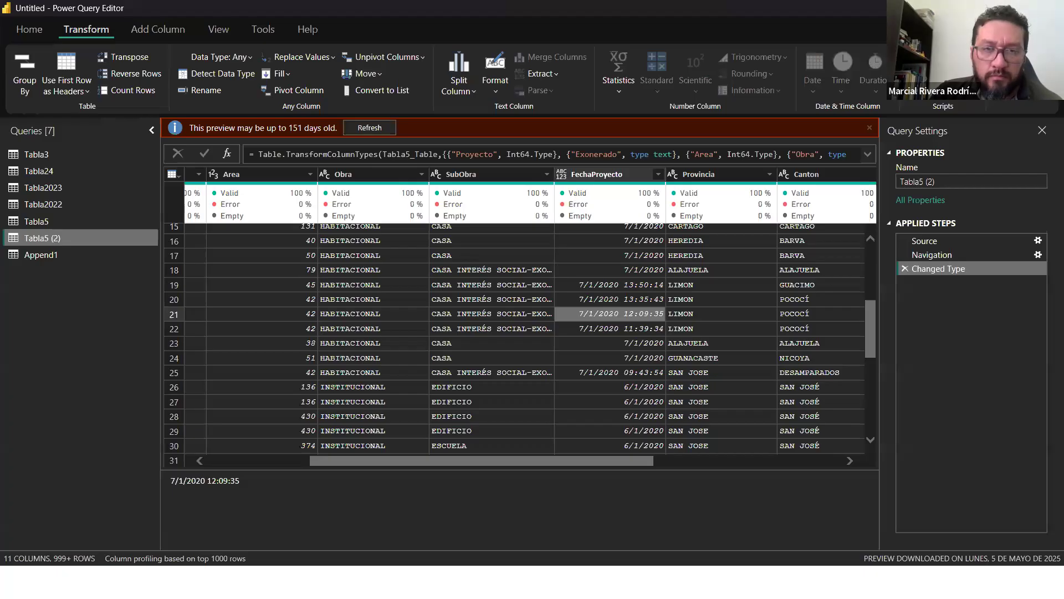
Step: Compare the FechaProyecto column type and values between Tabla5 and Tabla5 (2)
left_click(63, 219)
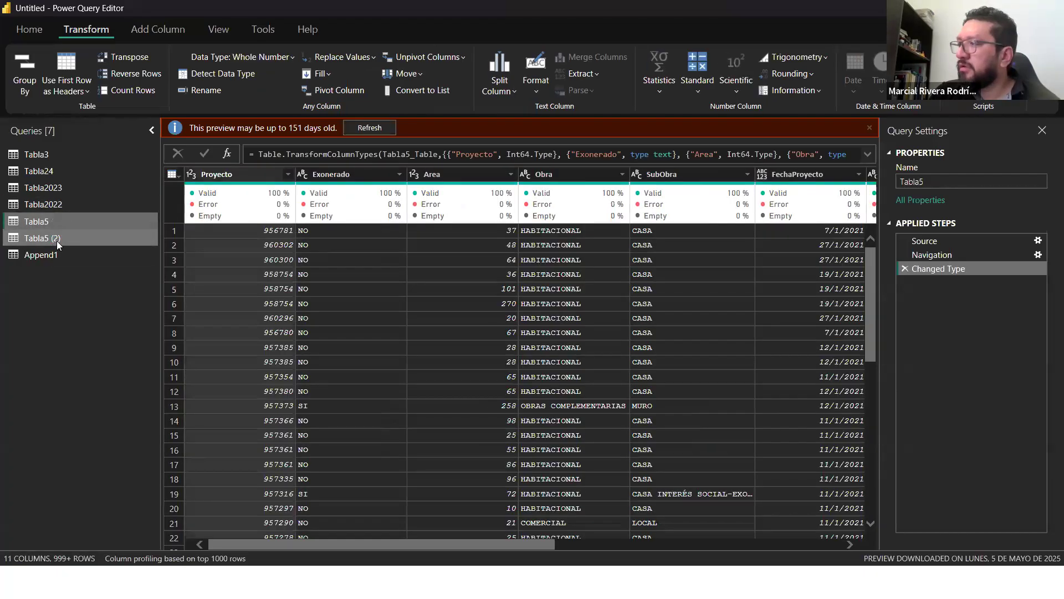
left_click(56, 241)
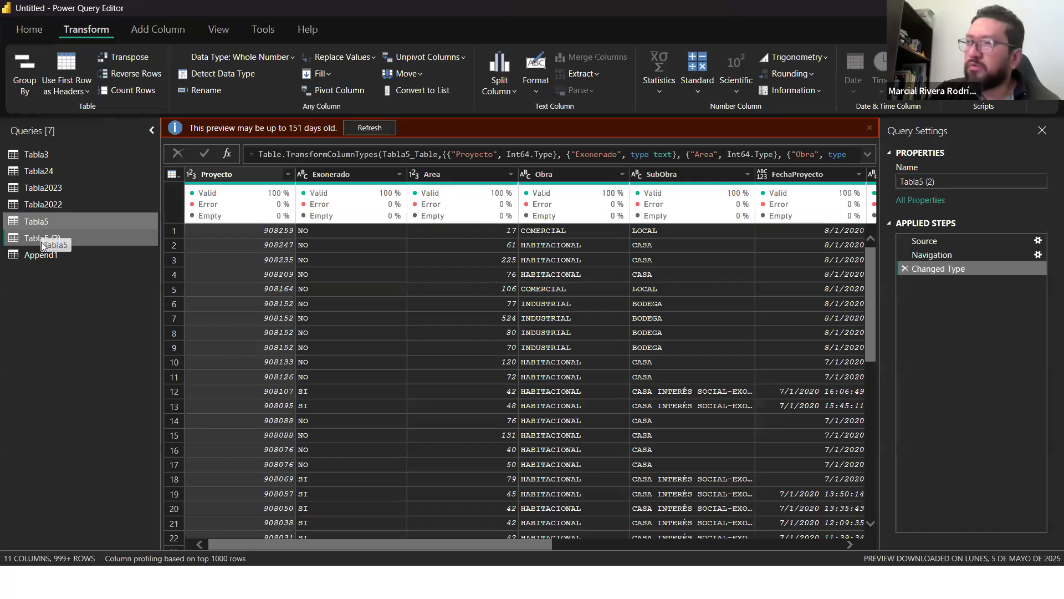
left_click(40, 223)
left_click(44, 233)
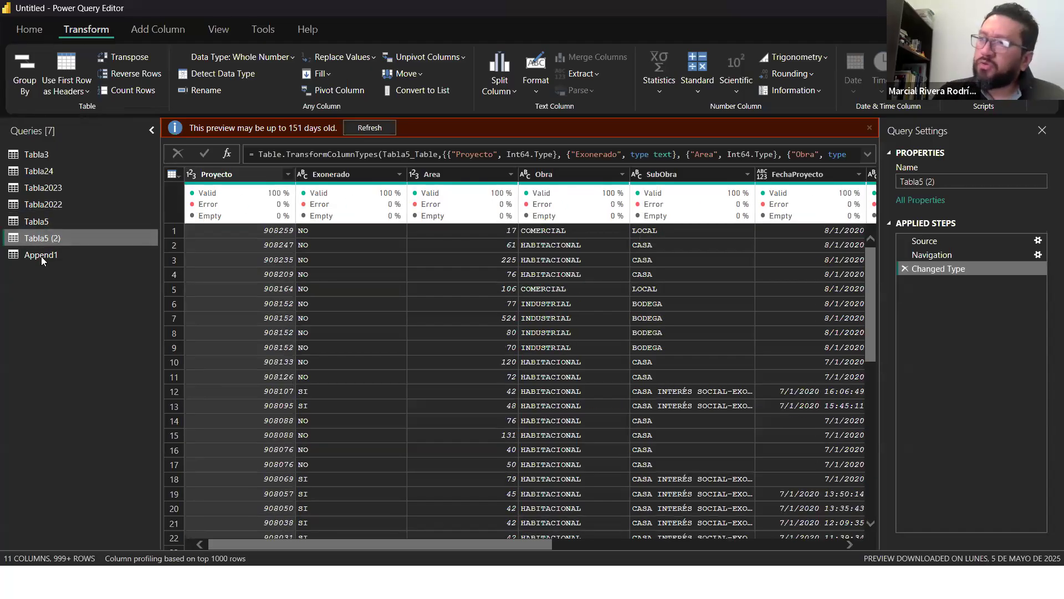
Step: Open Append1's M code in the Advanced Editor and review the tables listed in the Table.Combine source line, including Tabla5 and Tabla5 (2)
left_click(41, 257)
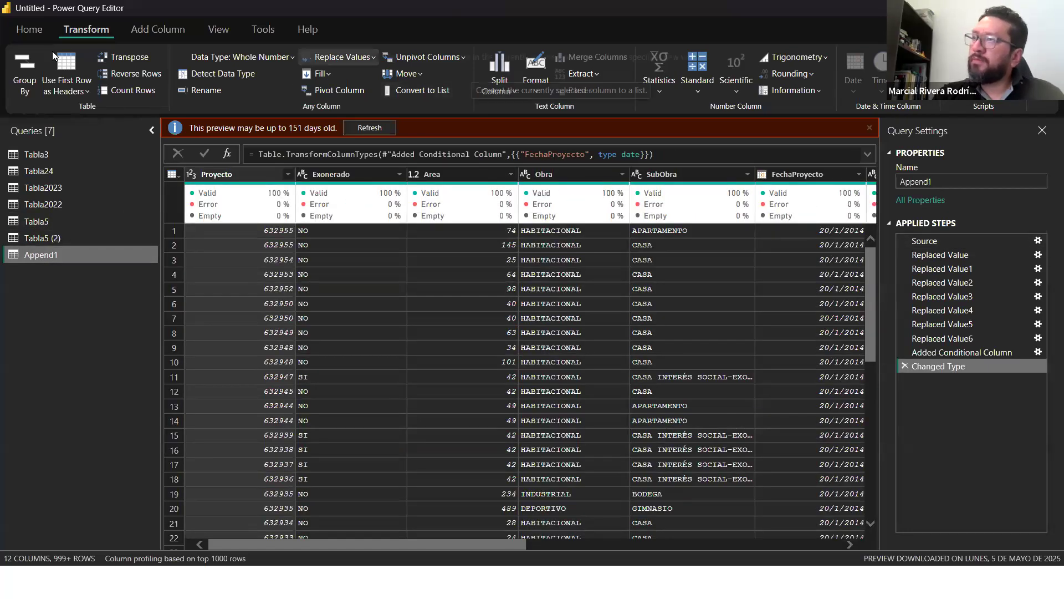
left_click(29, 29)
left_click(384, 70)
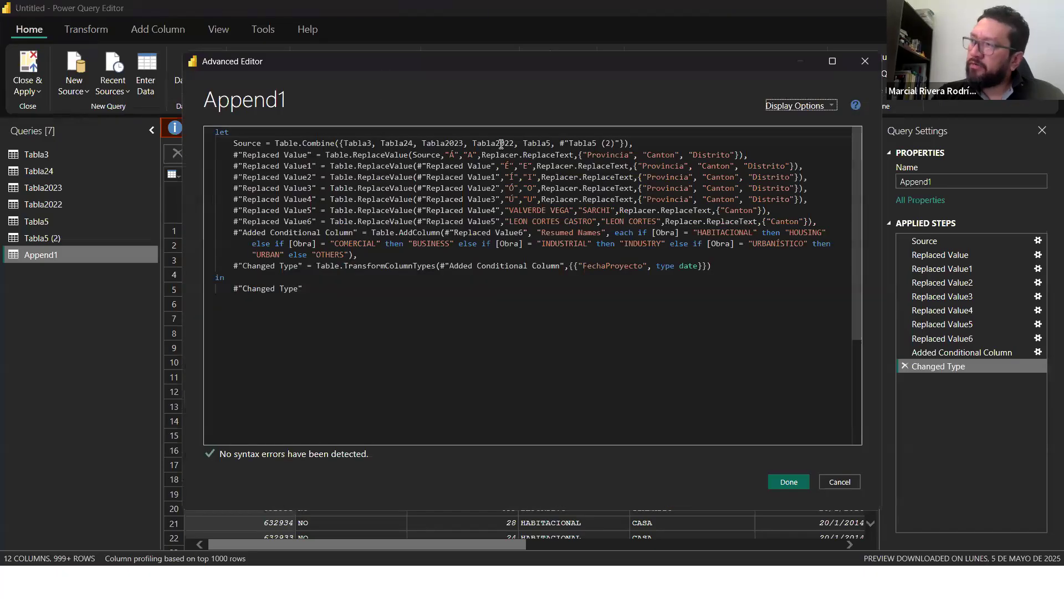
left_click(501, 144)
left_click_drag(523, 142, 614, 144)
mouse_move(610, 144)
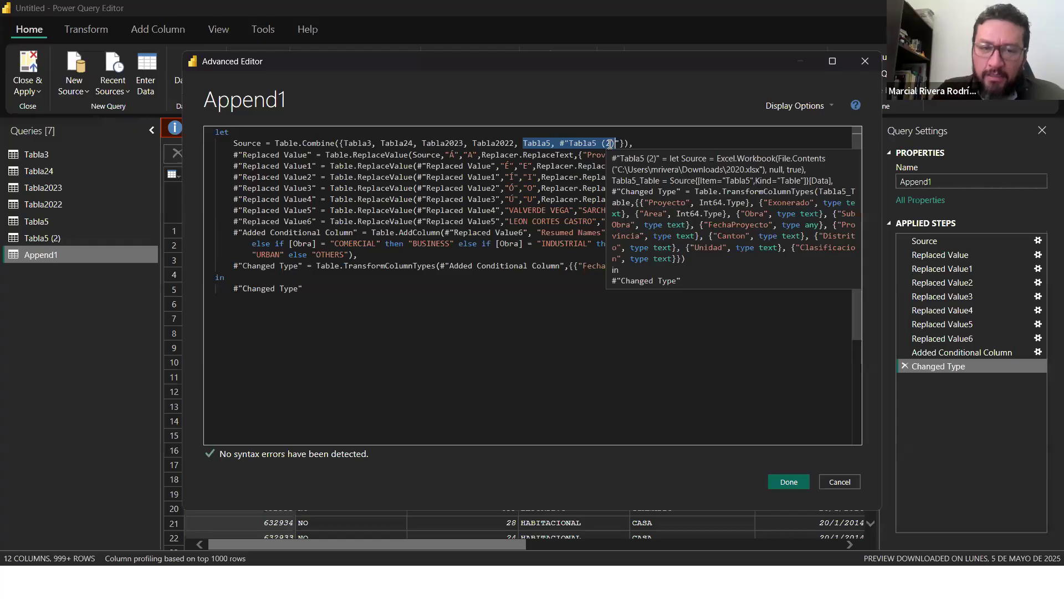
left_click(443, 307)
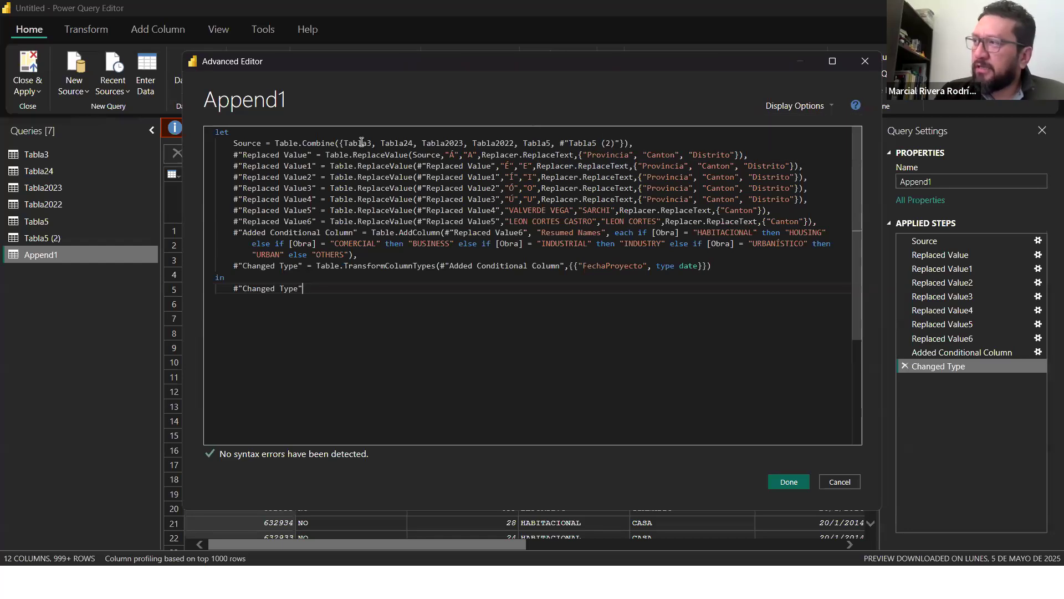
left_click_drag(359, 143, 551, 145)
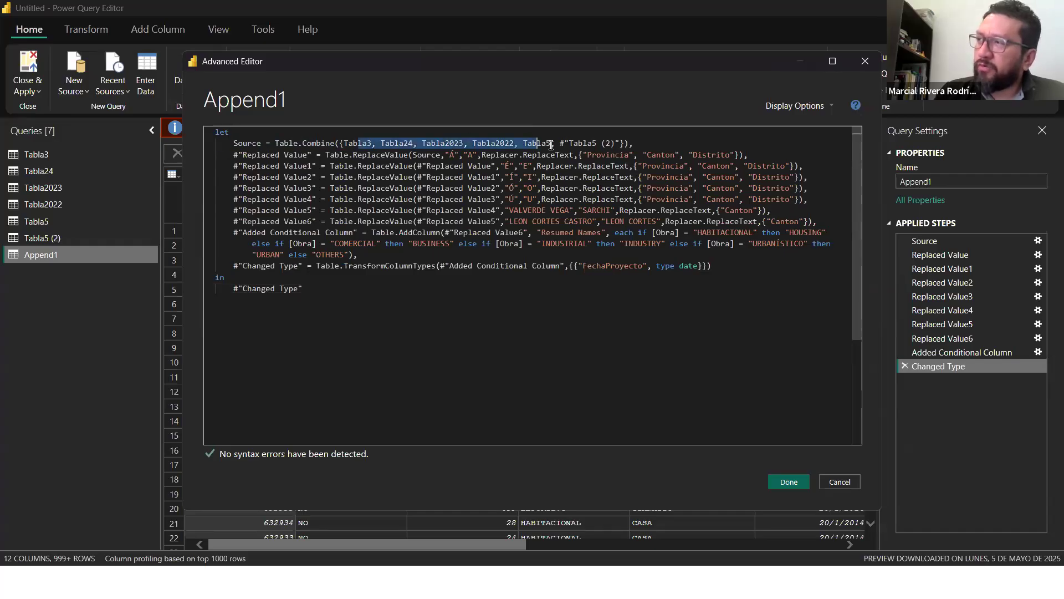
left_click_drag(481, 142, 345, 143)
left_click_drag(529, 145, 551, 145)
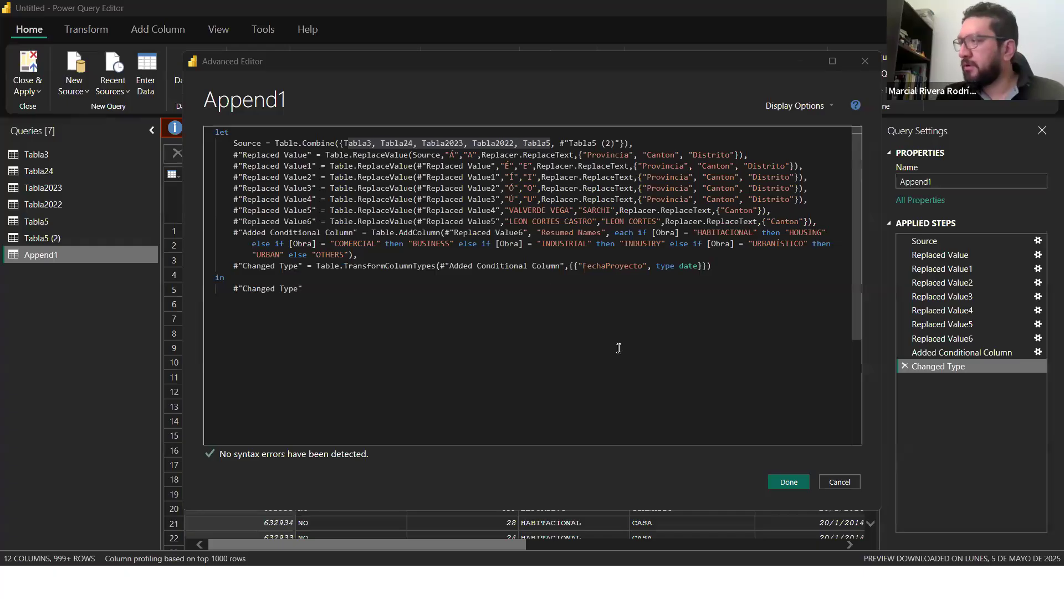
Step: Apply the pending query changes to the model and set Append1's FechaProyecto column to the 14/3/01 (d/m/yy) format
left_click(787, 480)
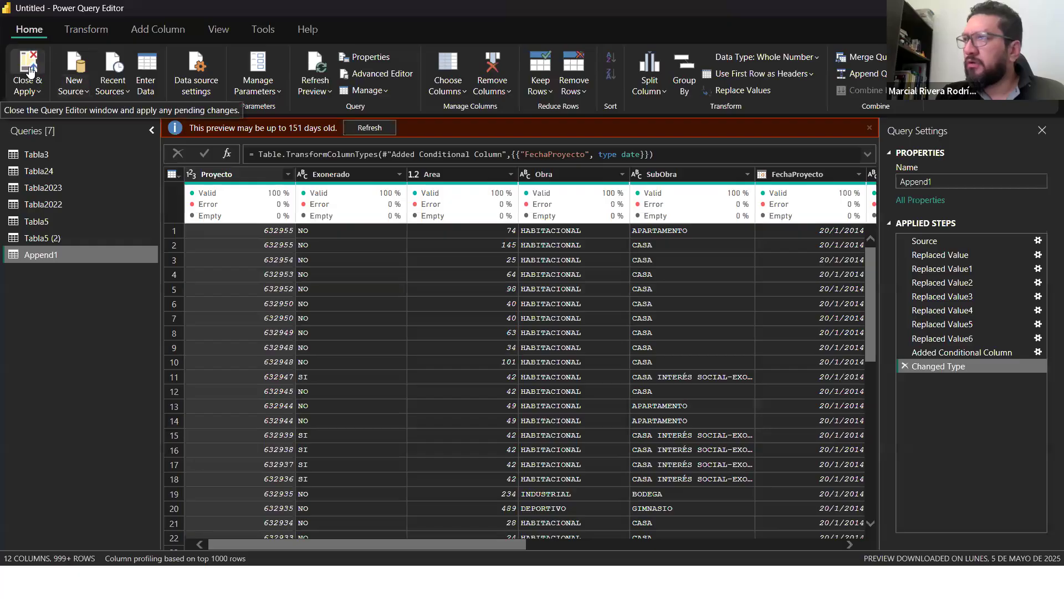
left_click(27, 64)
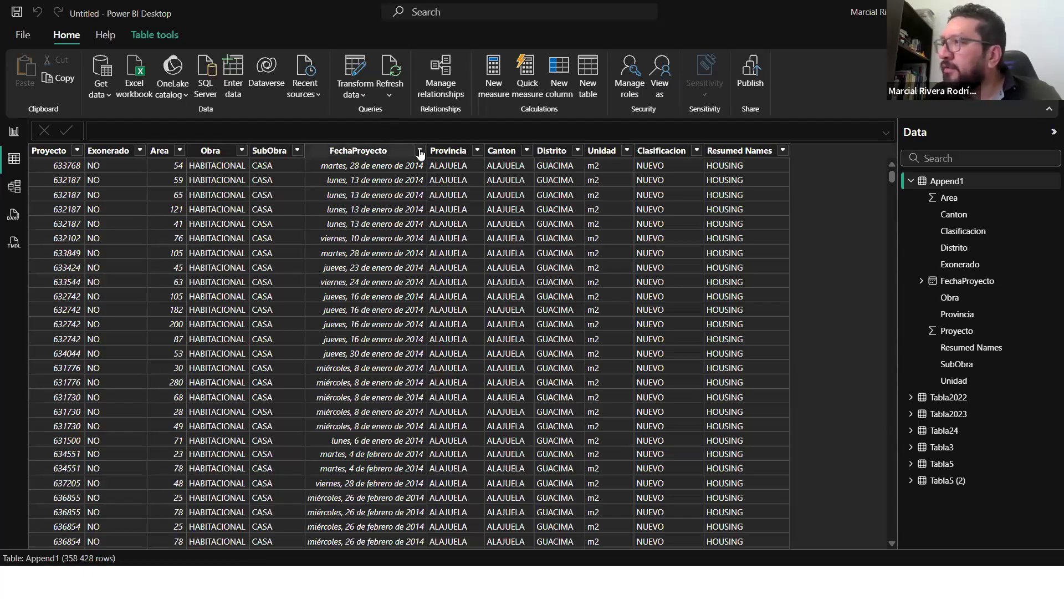
left_click(381, 152)
left_click(298, 67)
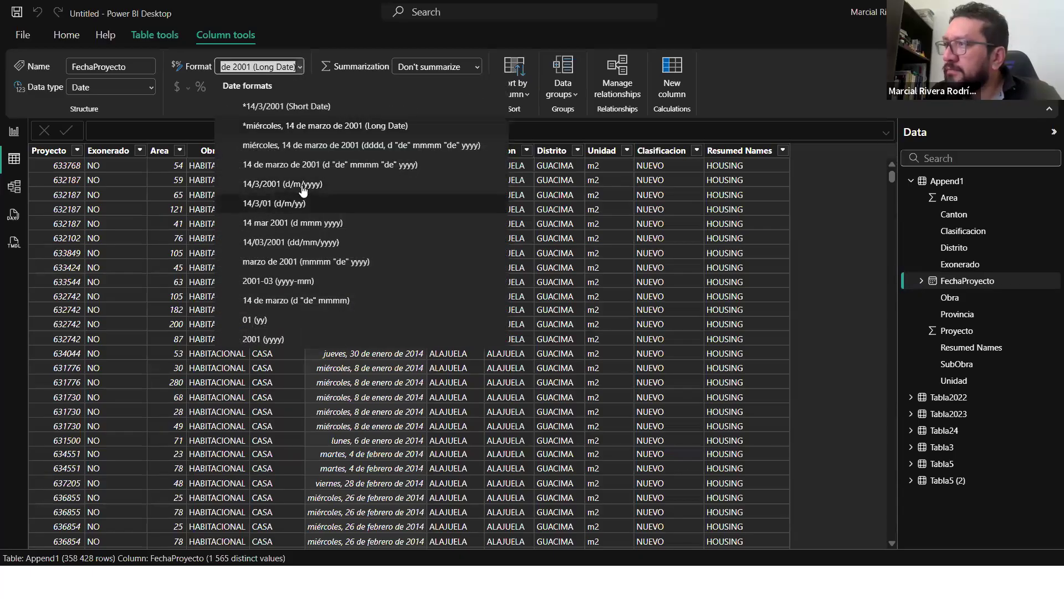
left_click(279, 203)
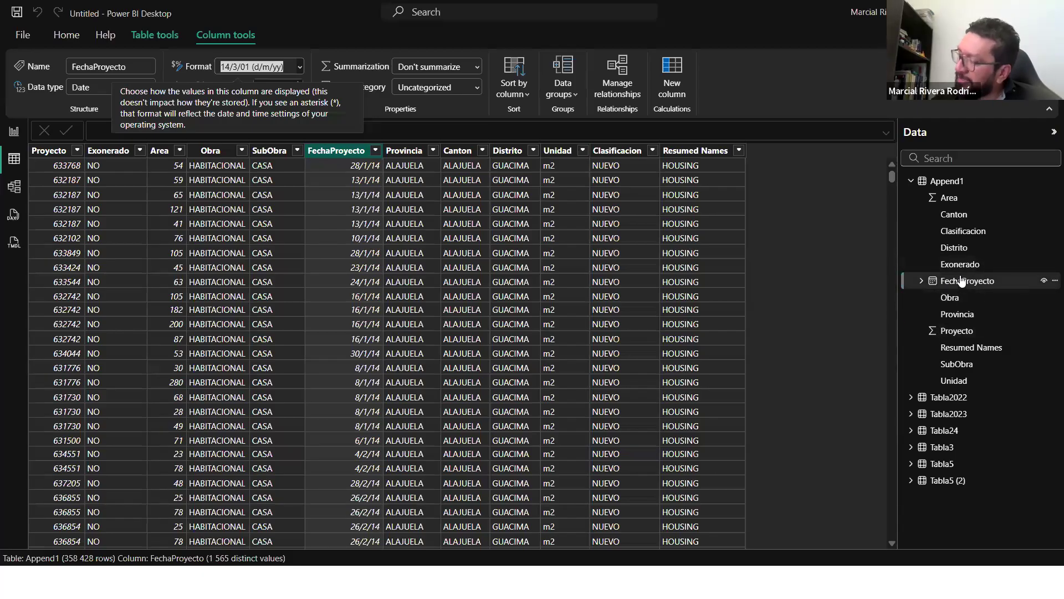
Step: Compare the data type, format and summarization of Append1's Area, Proyecto and FechaProyecto columns
left_click(953, 202)
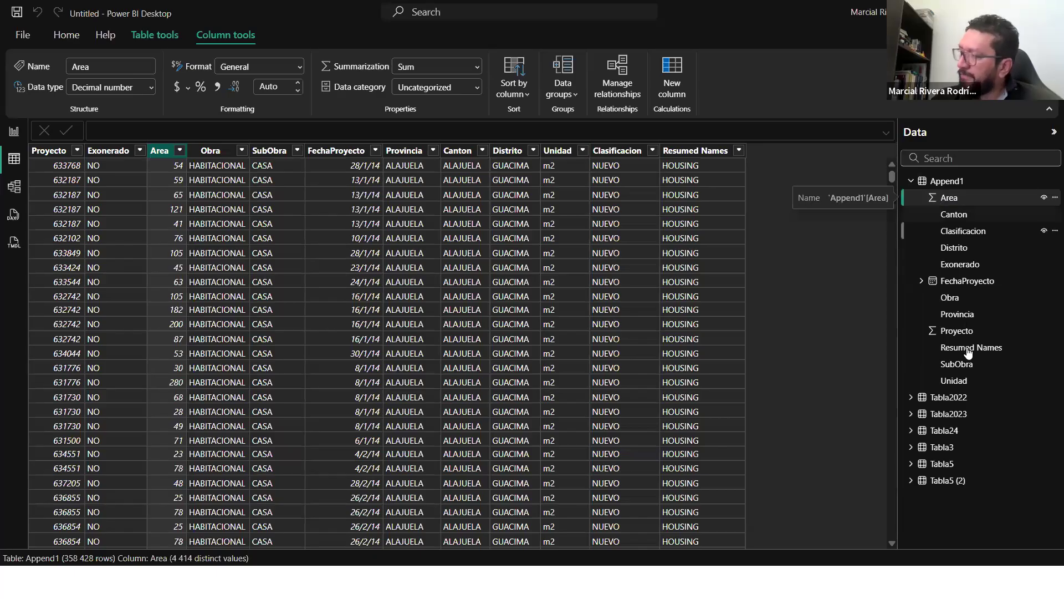
left_click(934, 334)
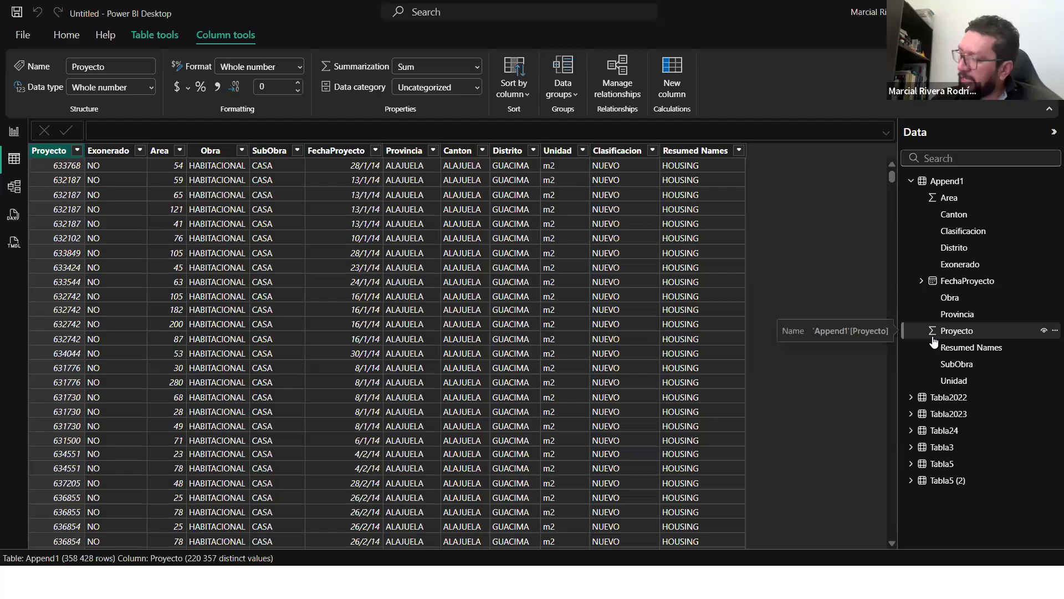
left_click(963, 283)
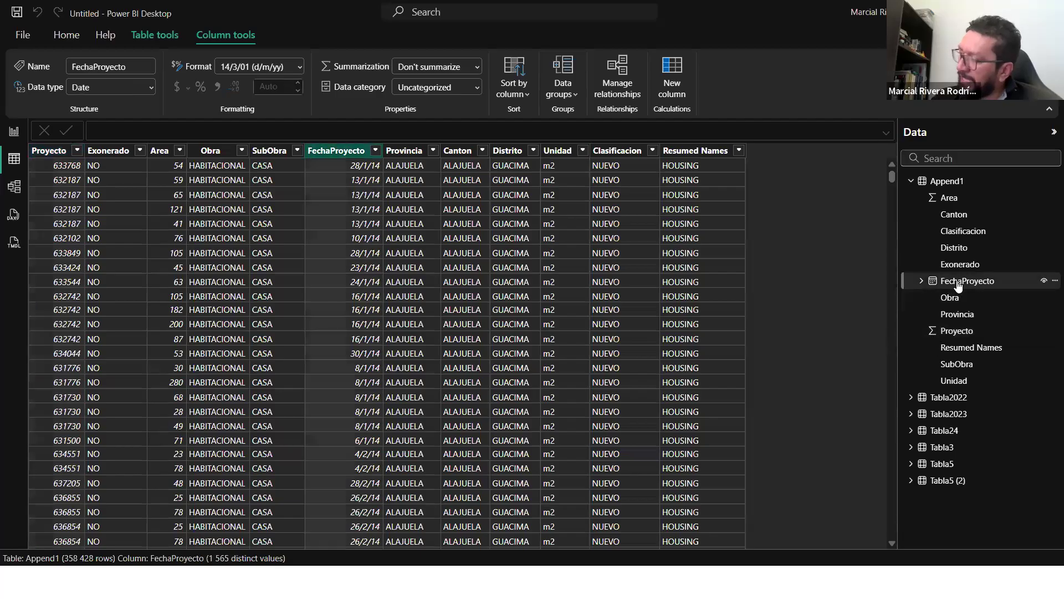
left_click(949, 231)
left_click(935, 289)
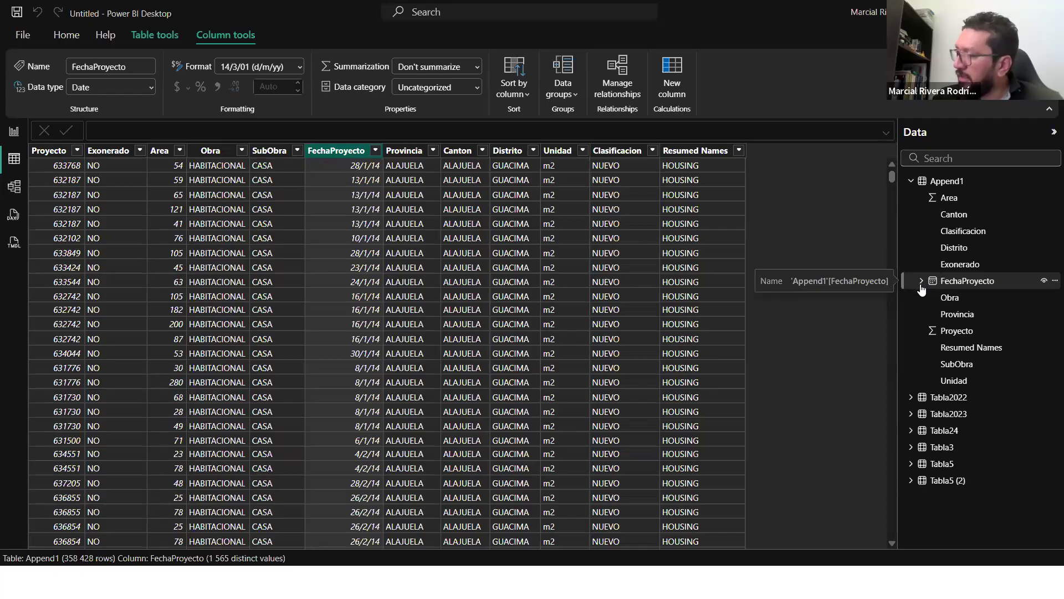
Step: Expand FechaProyecto's Date Hierarchy to view its levels and check them against the CFIA statistics dashboard in the browser
left_click(921, 282)
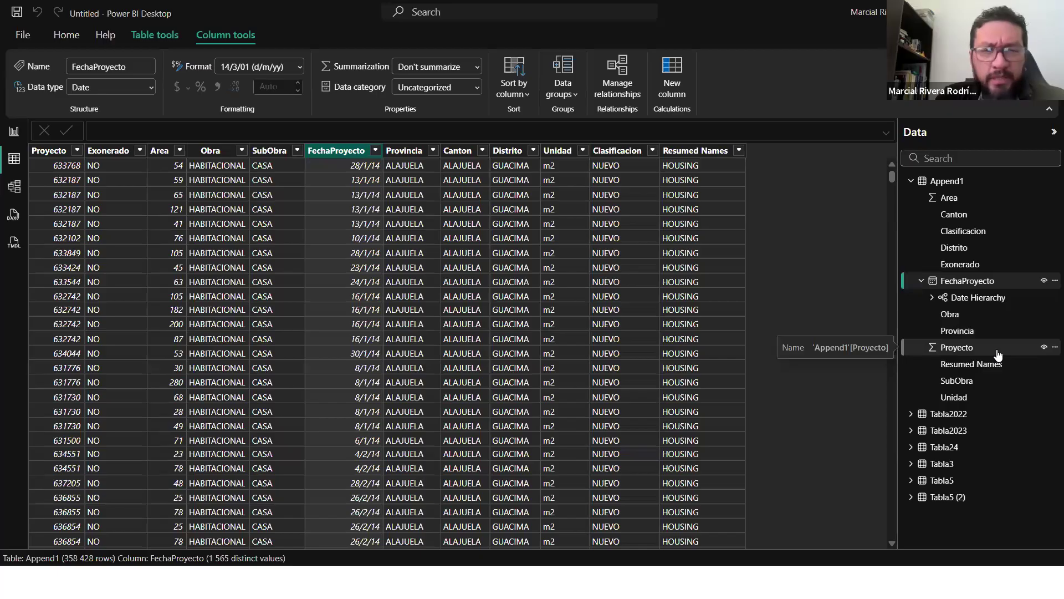
left_click(933, 300)
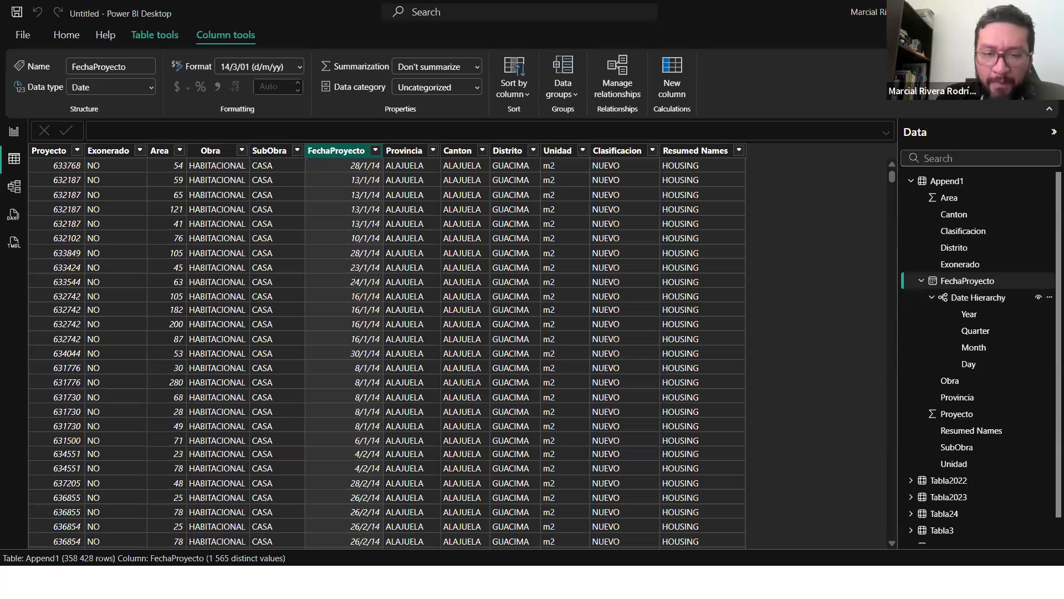
key("alt+Tab")
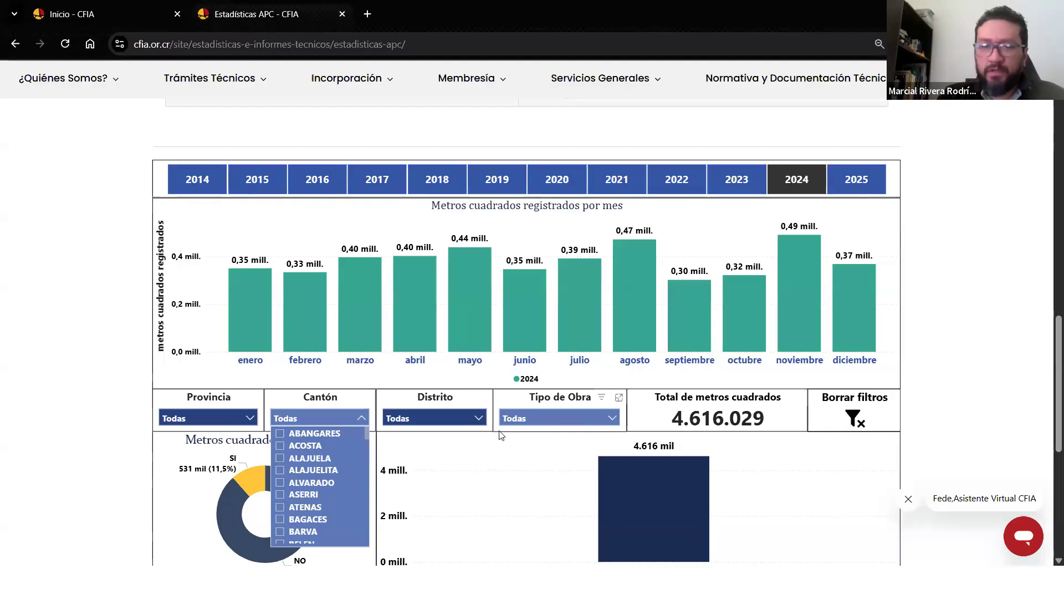
key("alt+Tab")
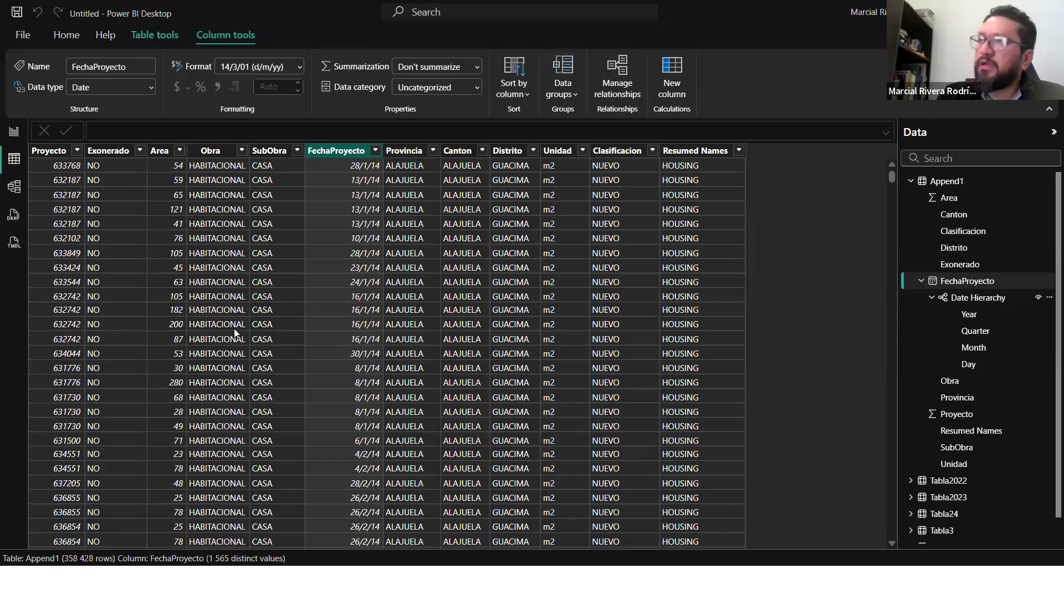
Step: Add an empty slicer to report Page 1 and stretch it across the full width along the page's upper edge
left_click(14, 132)
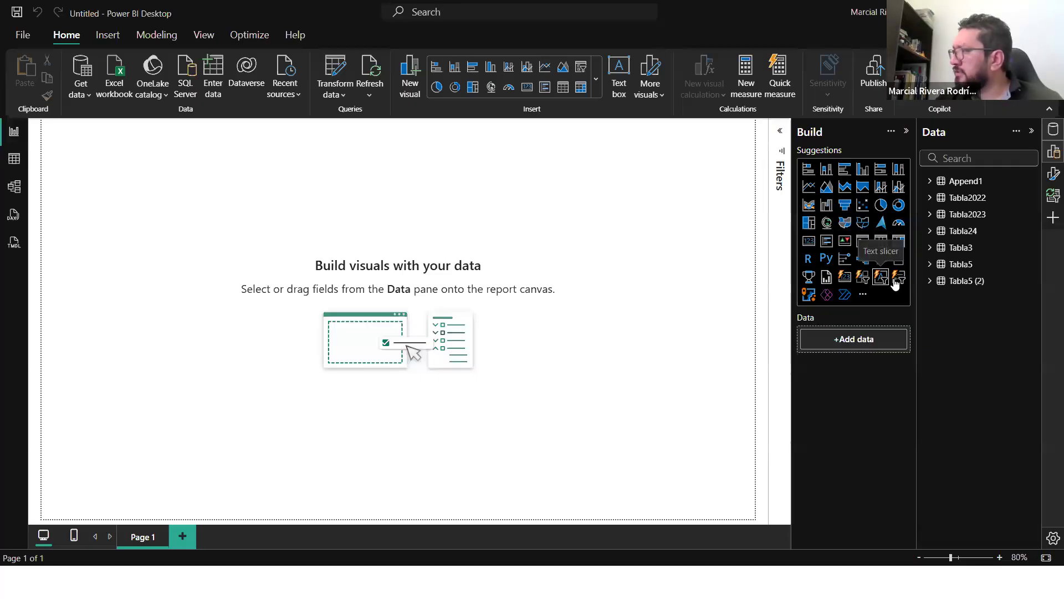
left_click(863, 240)
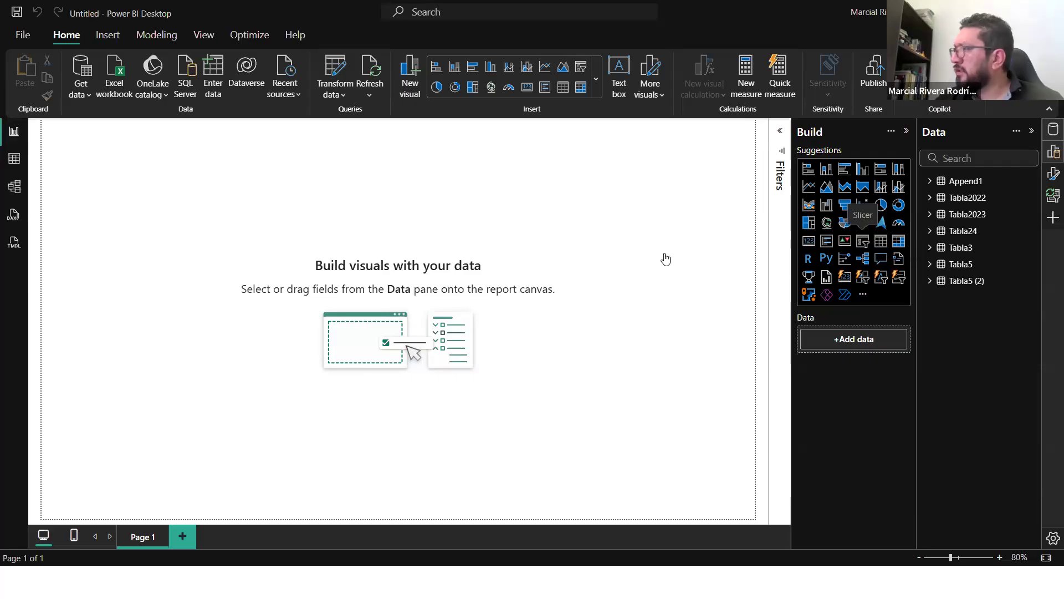
left_click_drag(356, 208, 648, 150)
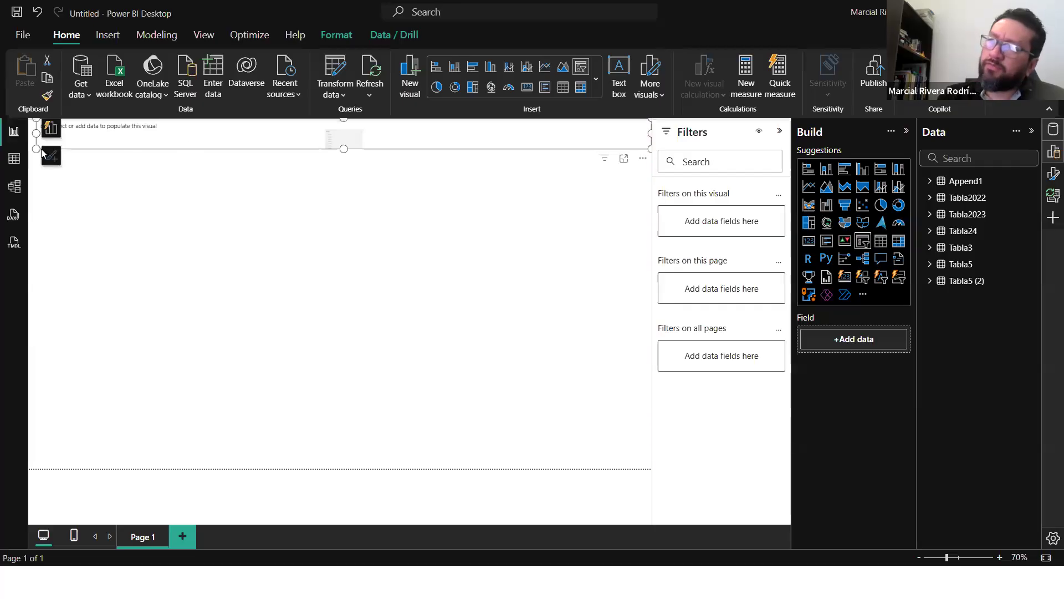
left_click_drag(36, 150, 29, 148)
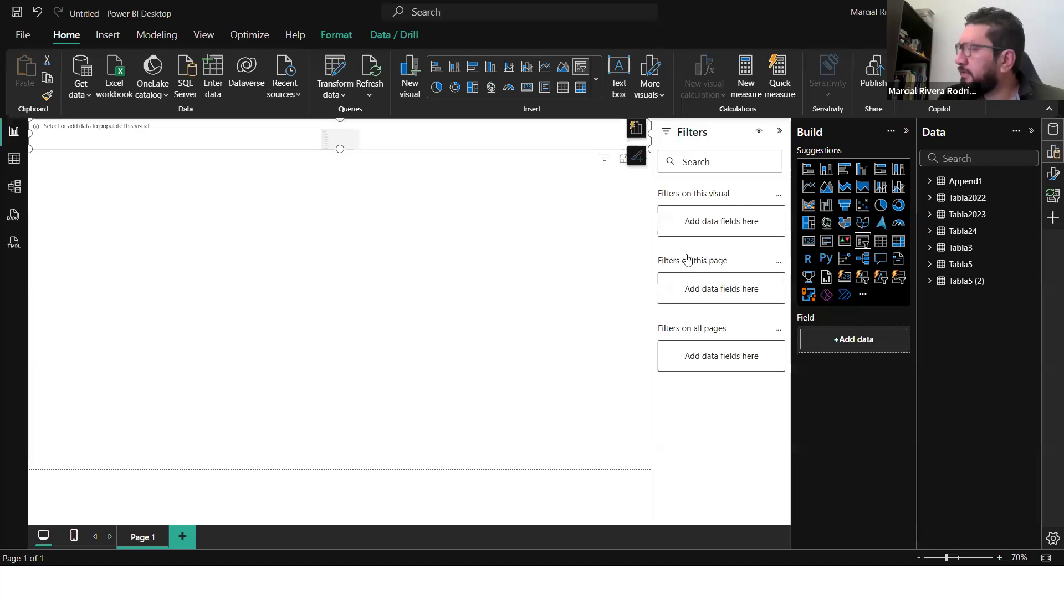
Step: Fill the slicer with the Year level of the FechaProyecto Date Hierarchy from Append1
left_click(930, 181)
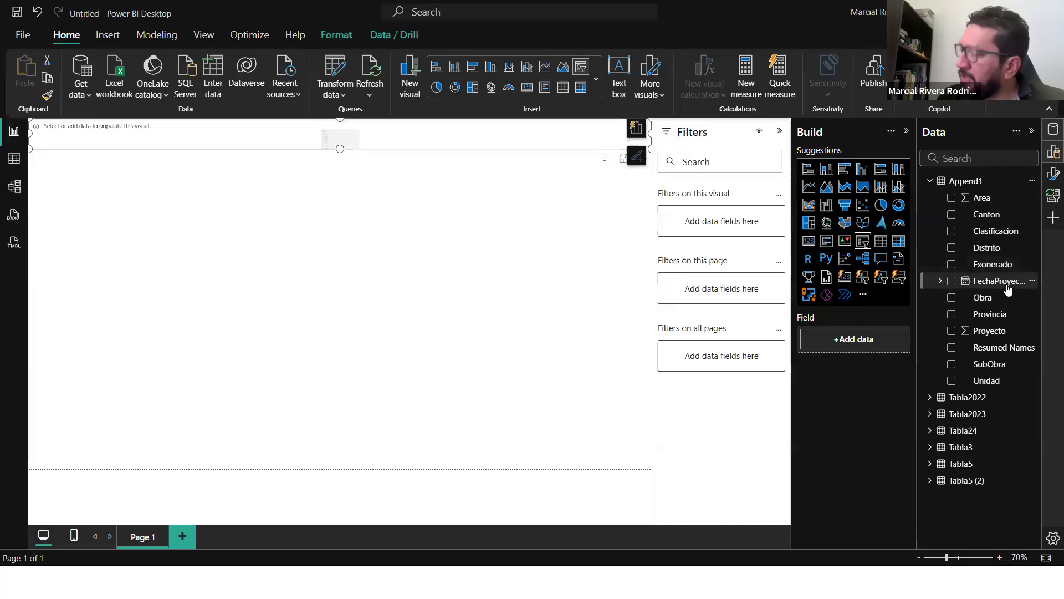
left_click(942, 281)
left_click(950, 297)
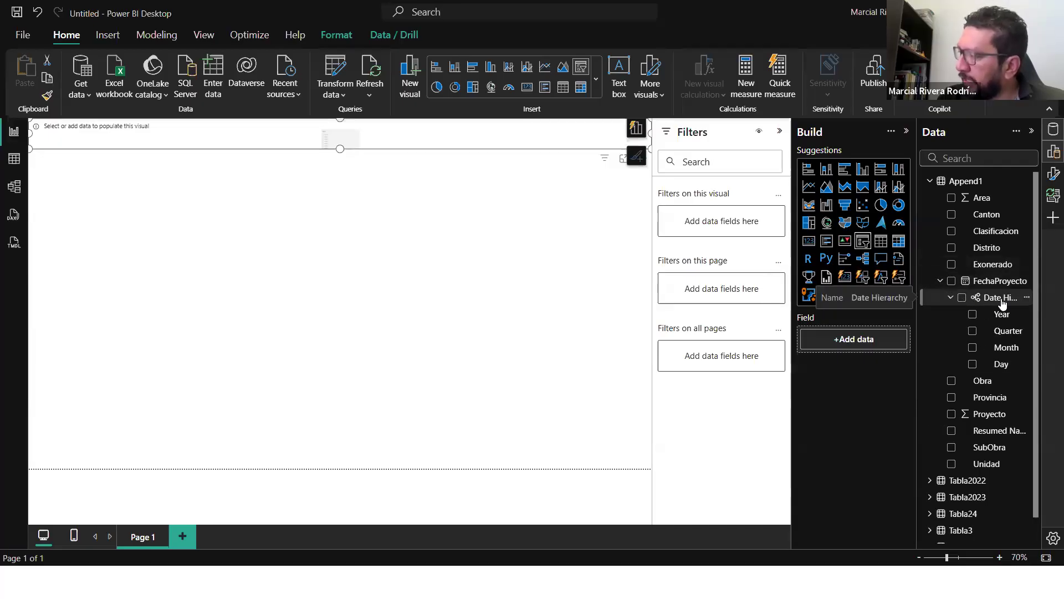
left_click_drag(1001, 314, 868, 340)
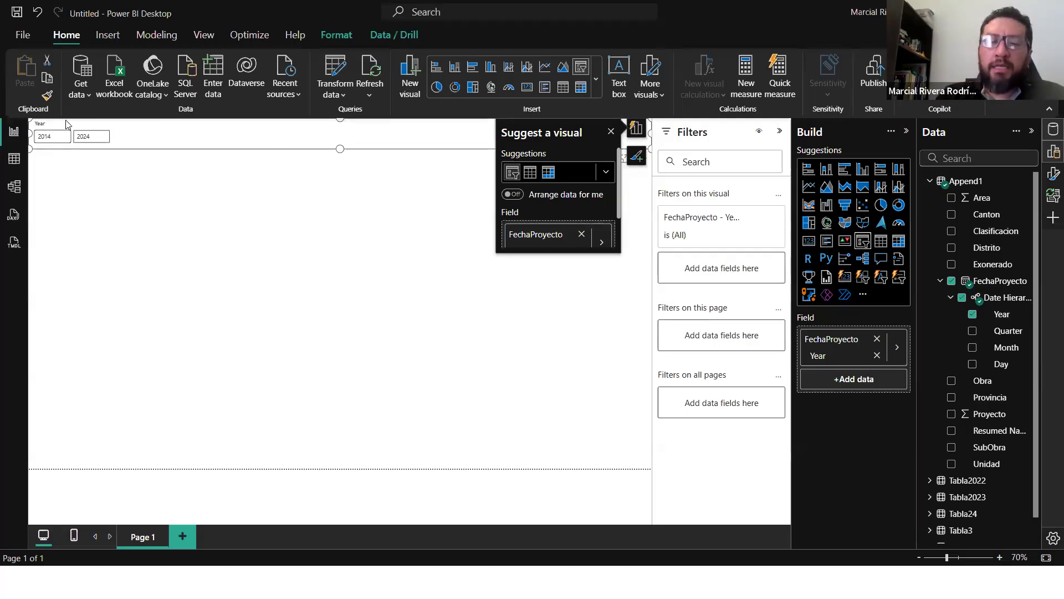
Step: Make the Year slicer taller so it covers about the upper half of the page, and collapse the side panes to widen the canvas
left_click(366, 230)
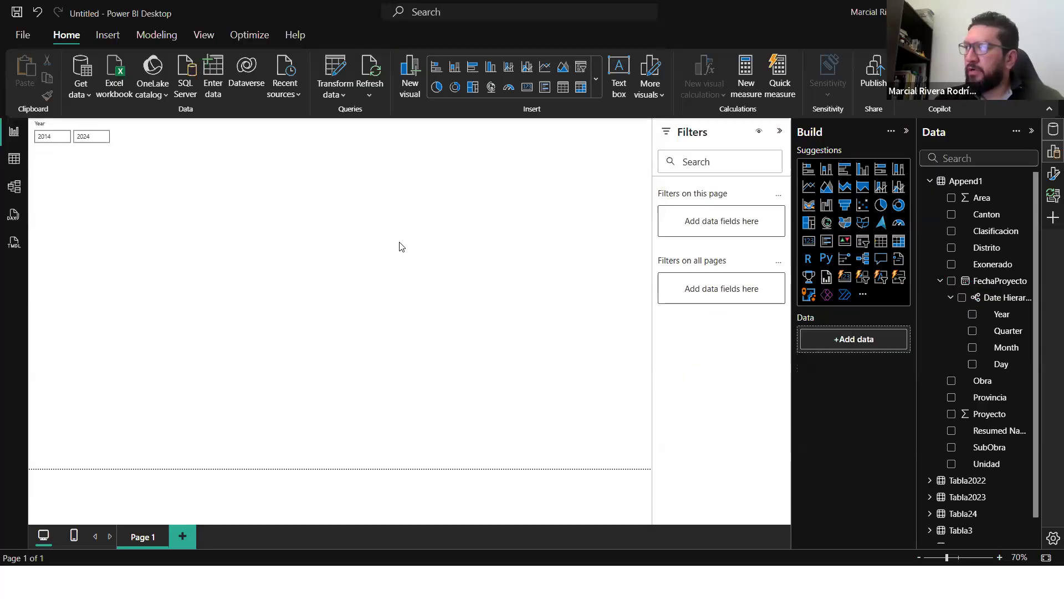
left_click(381, 160)
left_click_drag(339, 149, 336, 252)
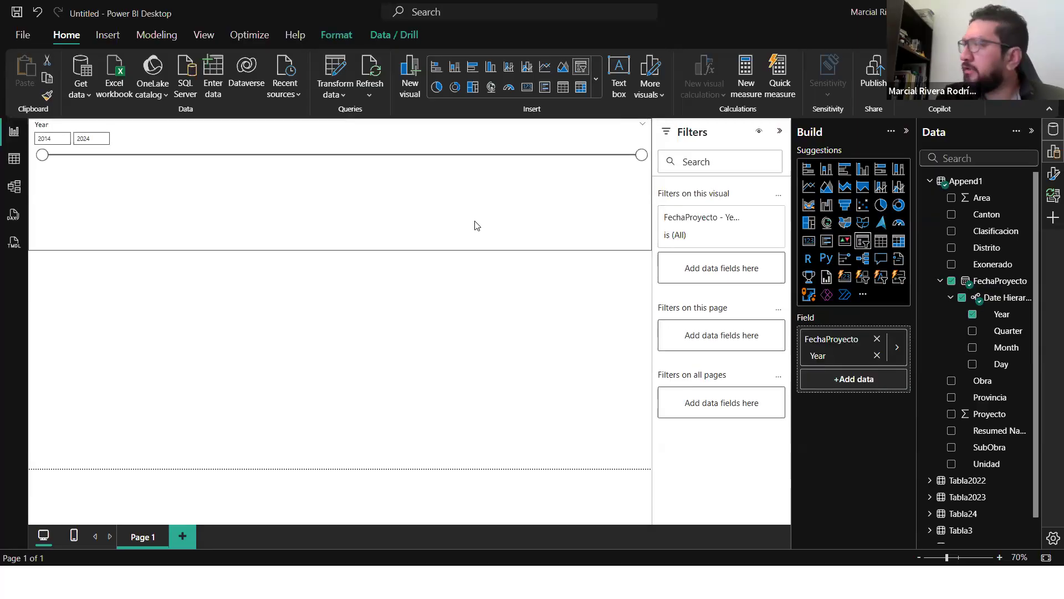
left_click(780, 131)
left_click(903, 131)
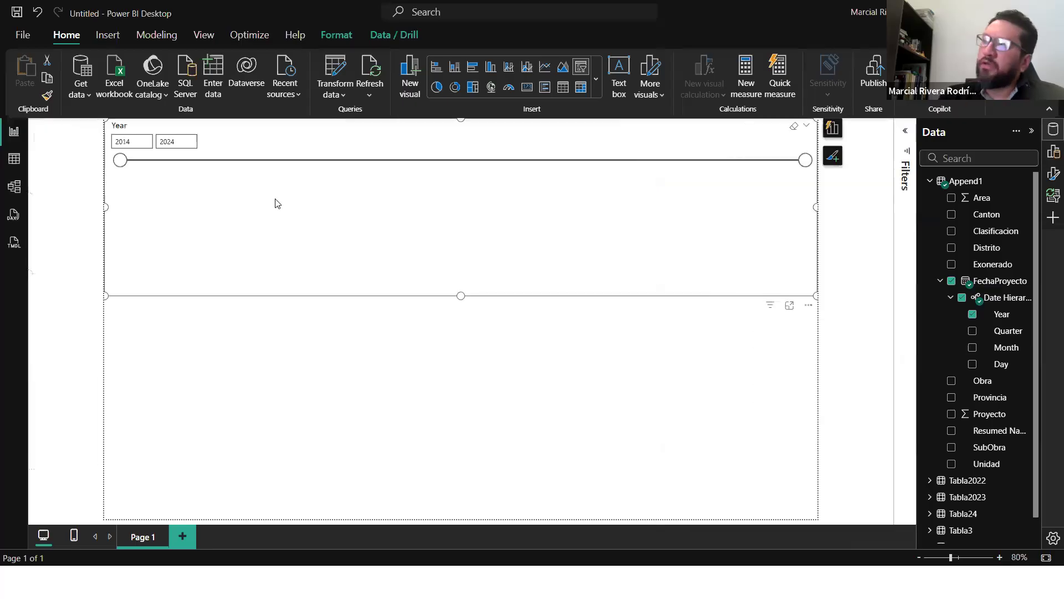
Step: Test the Year slicer by narrowing its range at both ends, and restore the full 2014 to 2024 range
left_click_drag(805, 160, 241, 178)
left_click_drag(257, 160, 816, 160)
left_click_drag(481, 157, 790, 176)
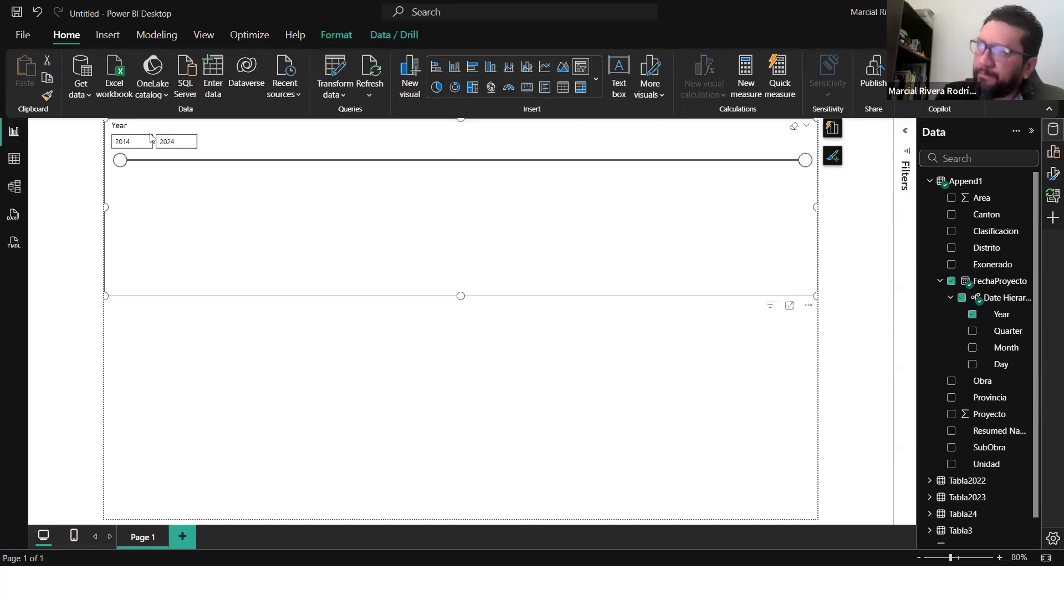
left_click(808, 306)
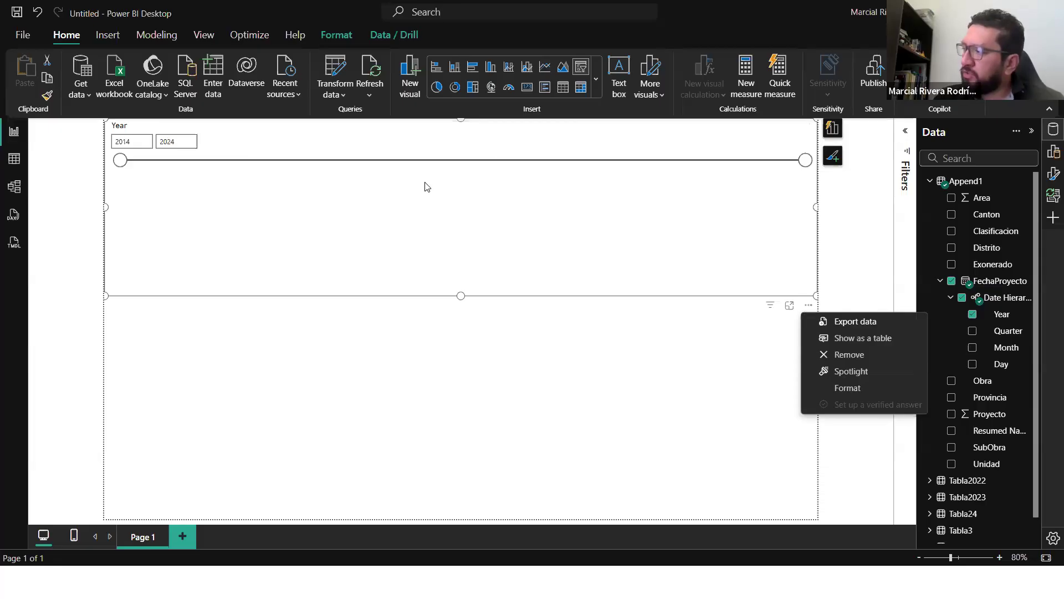
left_click(586, 221)
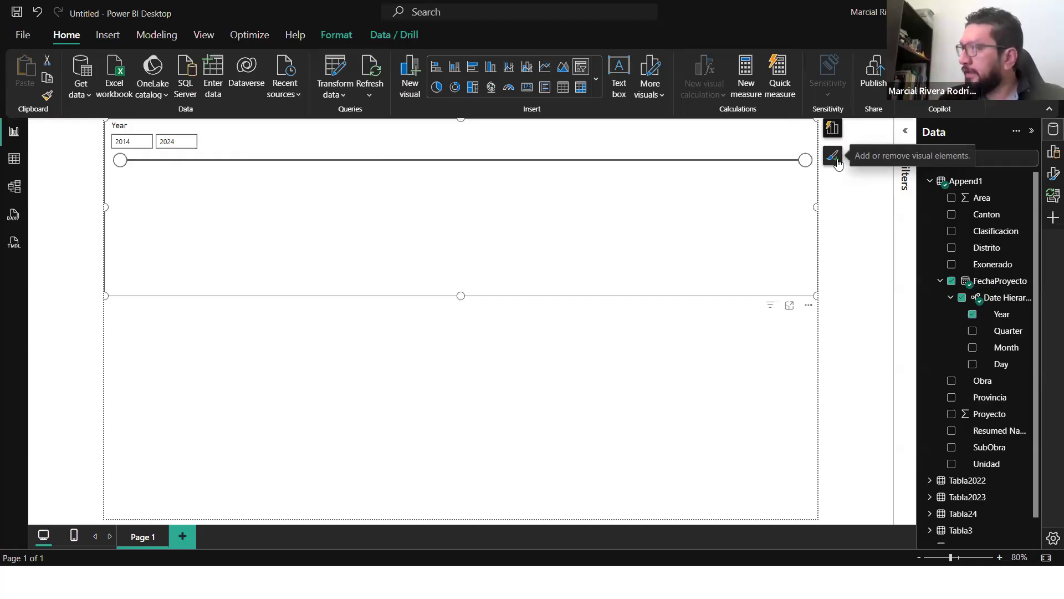
left_click(905, 133)
left_click(905, 132)
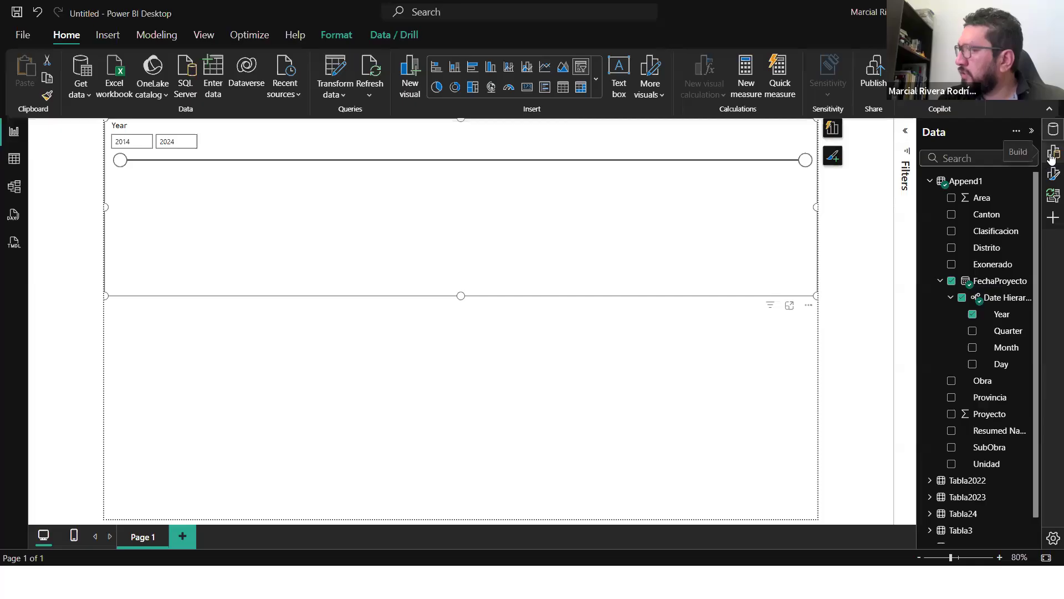
Step: Bring up the Year slicer's formatting options and change the slicer style to Tile
left_click(1052, 175)
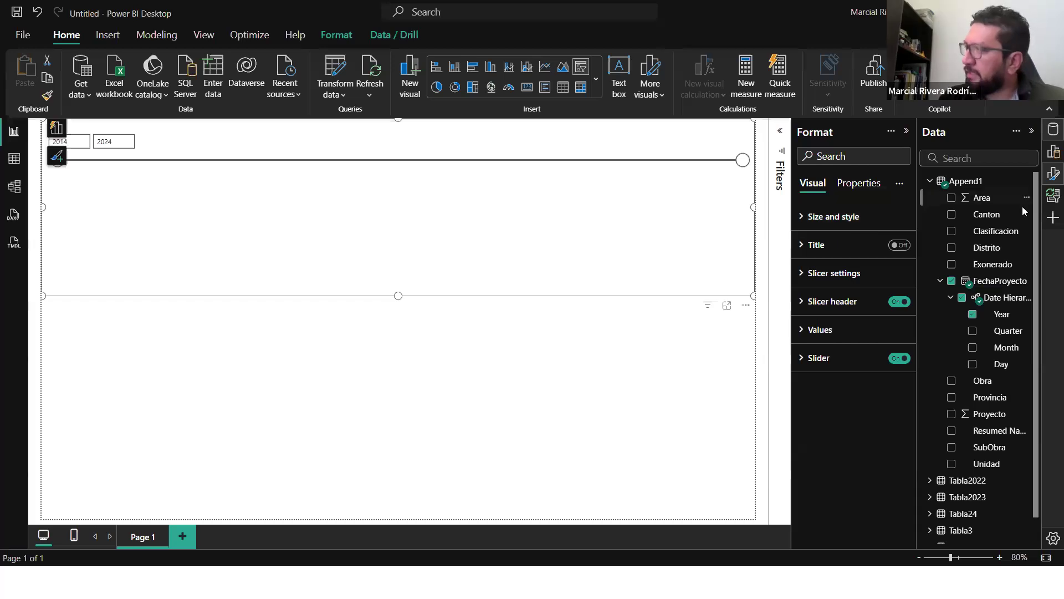
left_click(1052, 133)
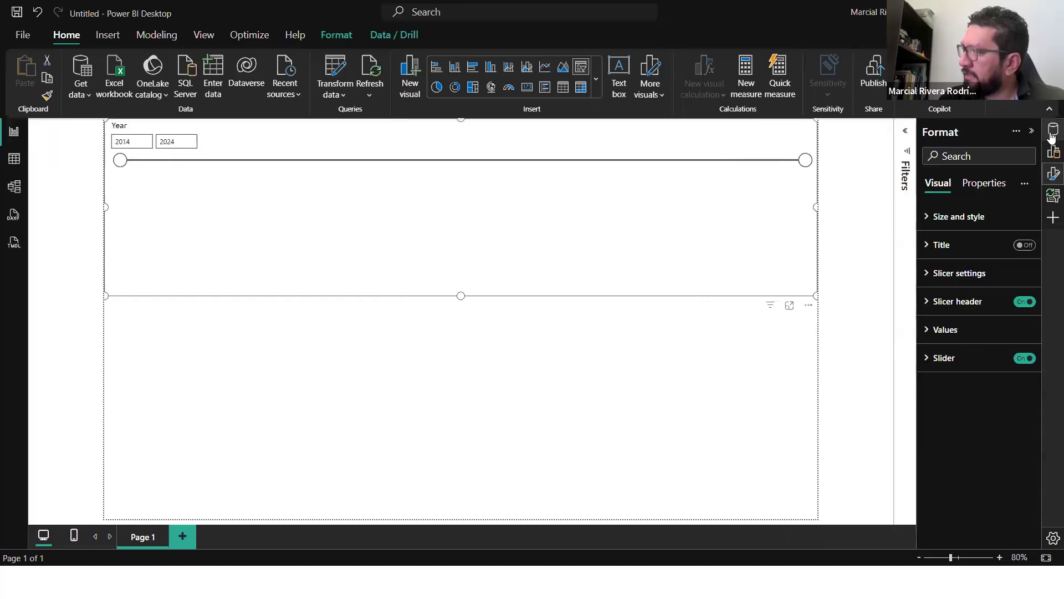
left_click(1053, 151)
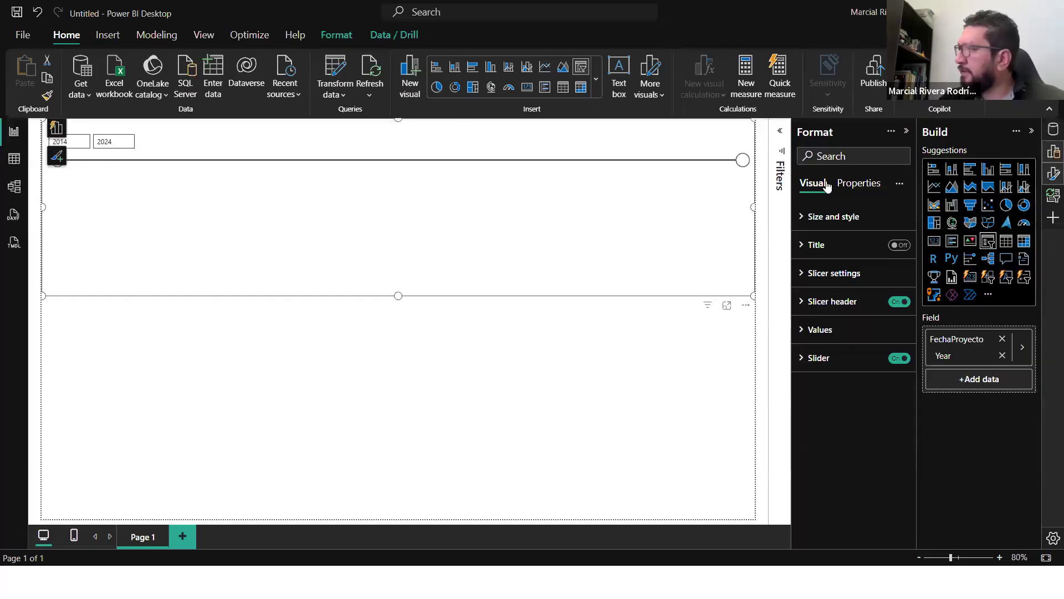
left_click(1052, 174)
left_click(1052, 174)
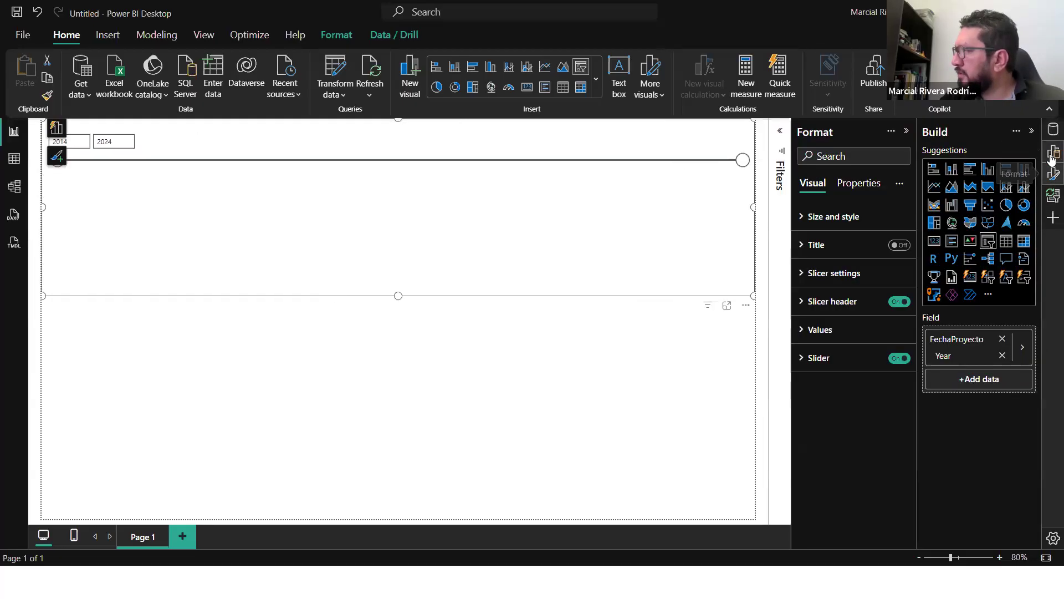
left_click(1052, 155)
left_click(1052, 155)
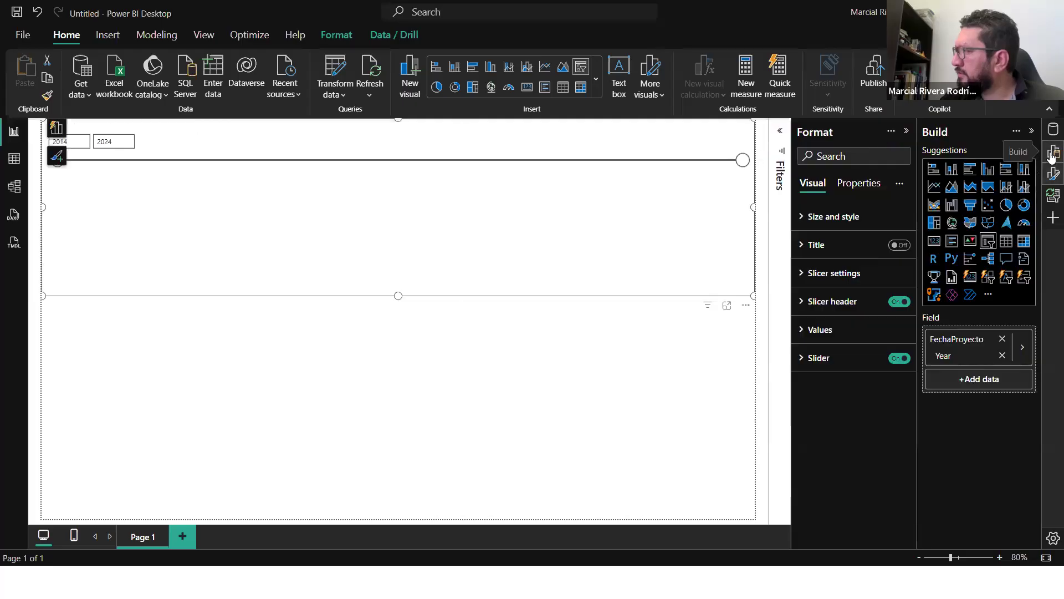
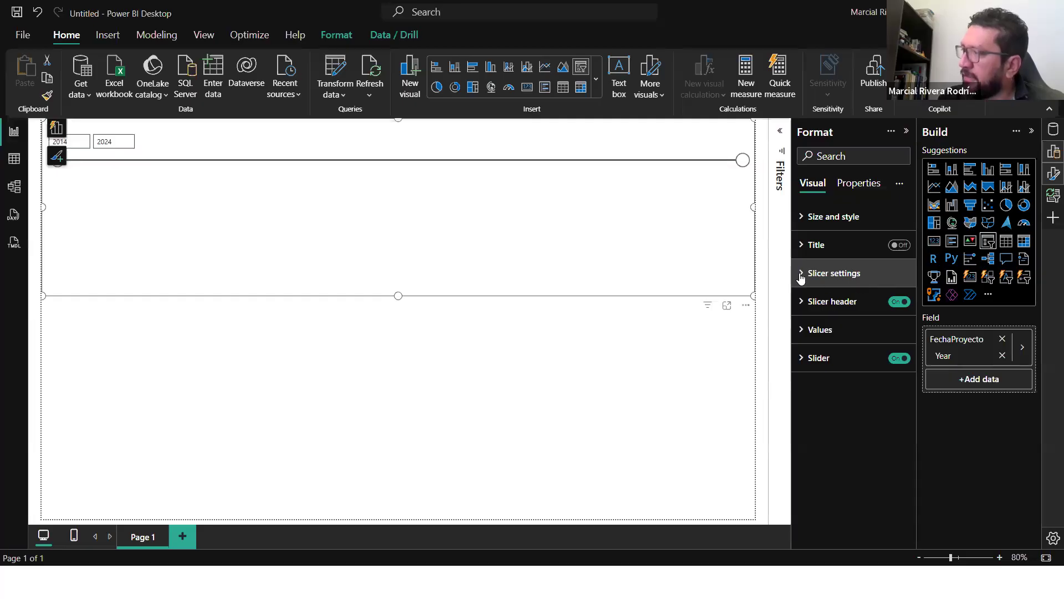
left_click(801, 276)
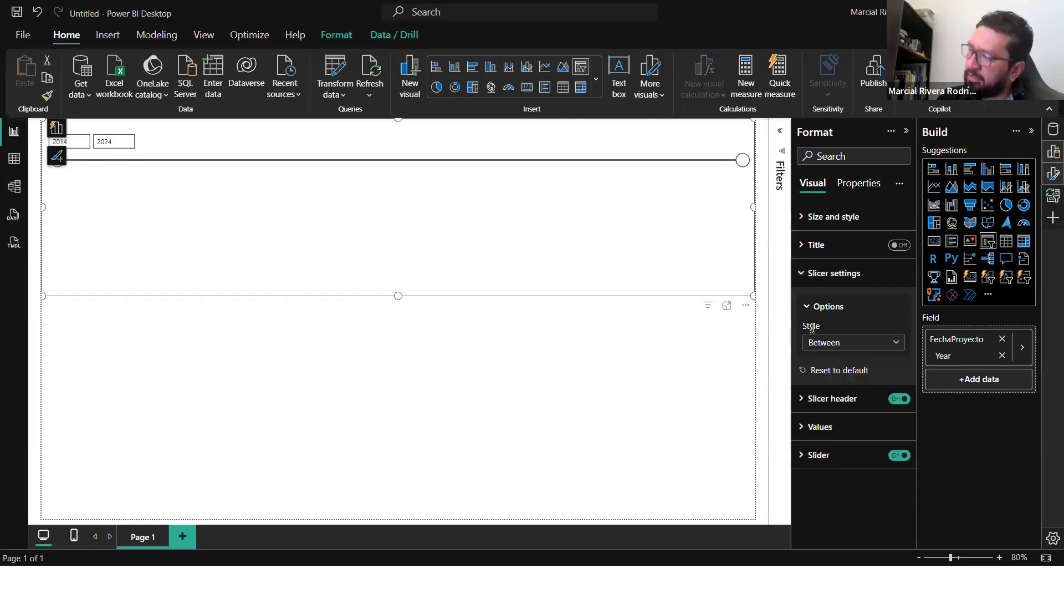
left_click(892, 343)
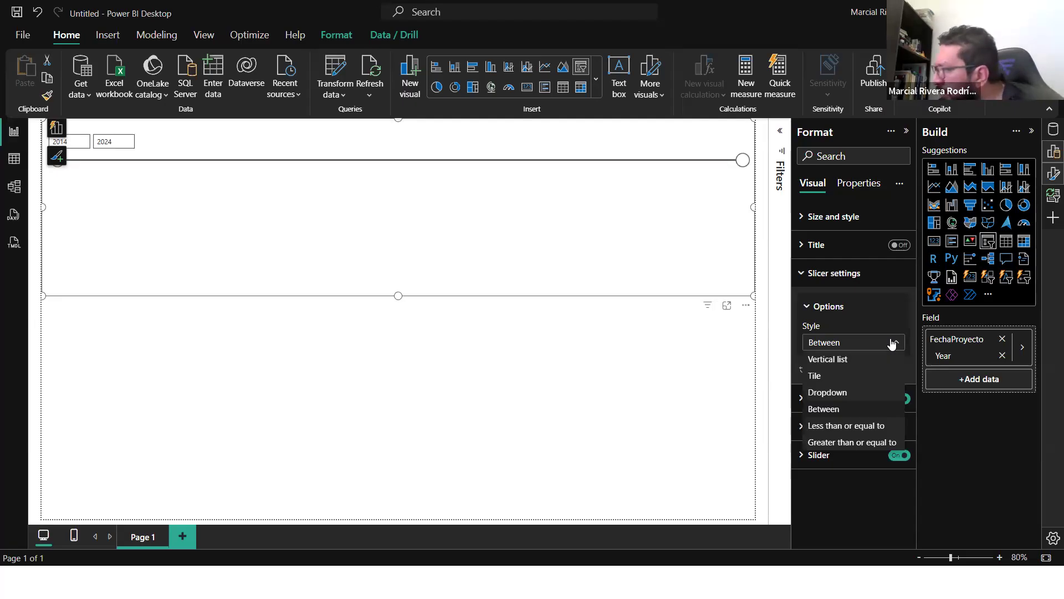
left_click(844, 376)
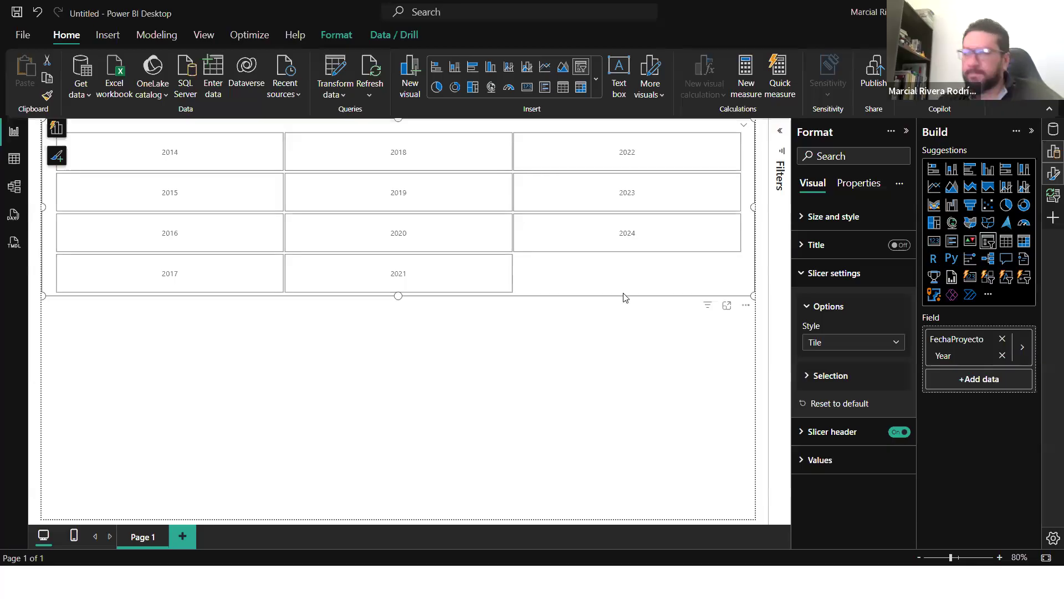
Step: Shrink the Year slicer's height to a single row of tiles, and test a few years before leaving none selected
left_click_drag(398, 296, 403, 162)
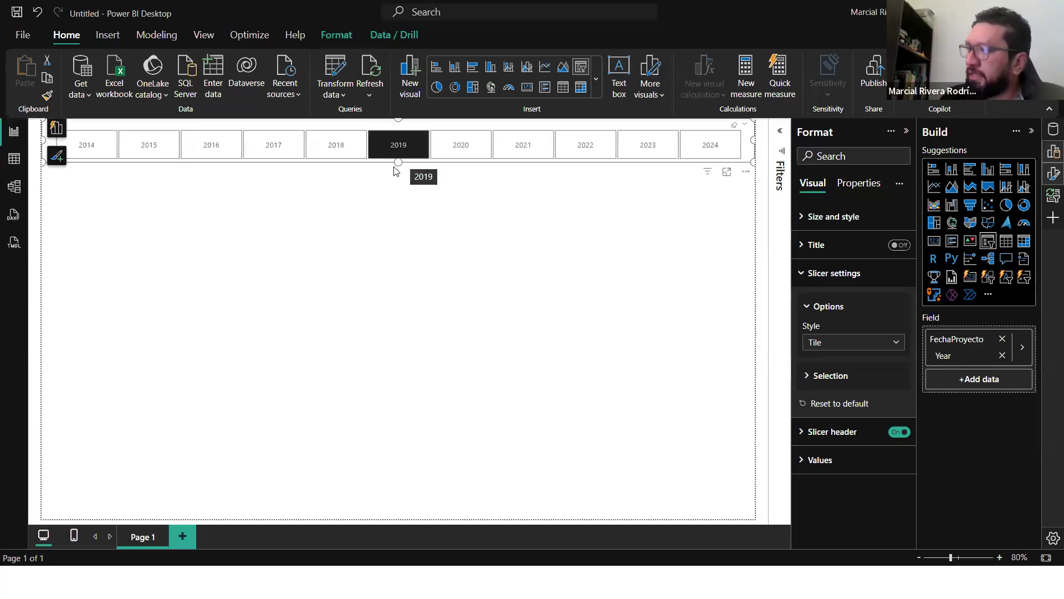
mouse_move(397, 162)
left_mouse_down()
mouse_move(399, 353)
mouse_move(399, 170)
left_mouse_up()
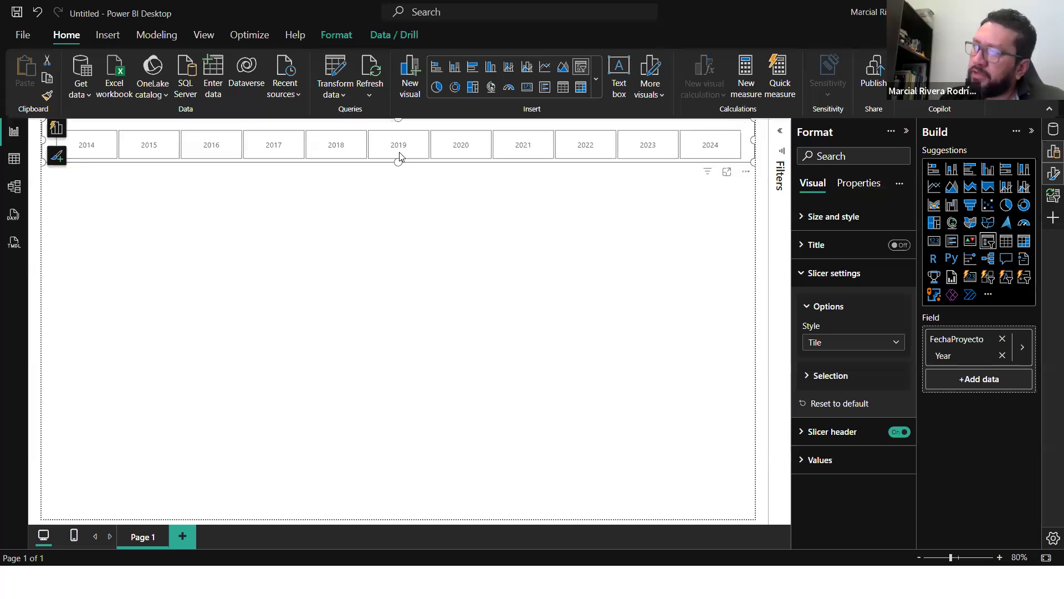
left_click(336, 147)
left_click(104, 149)
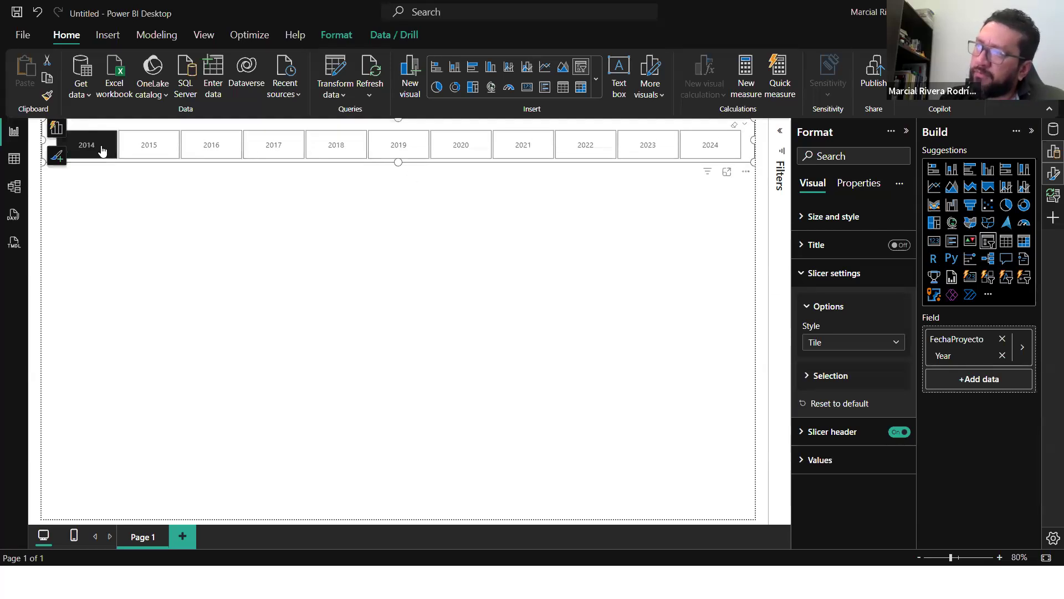
left_click(335, 149)
left_click(540, 157)
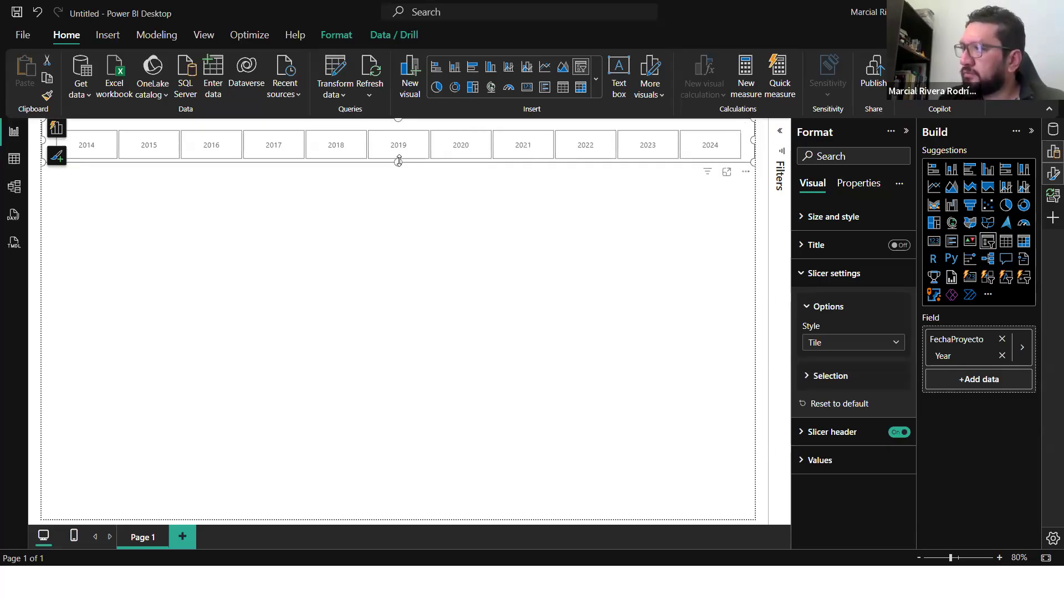
left_click_drag(399, 161, 399, 158)
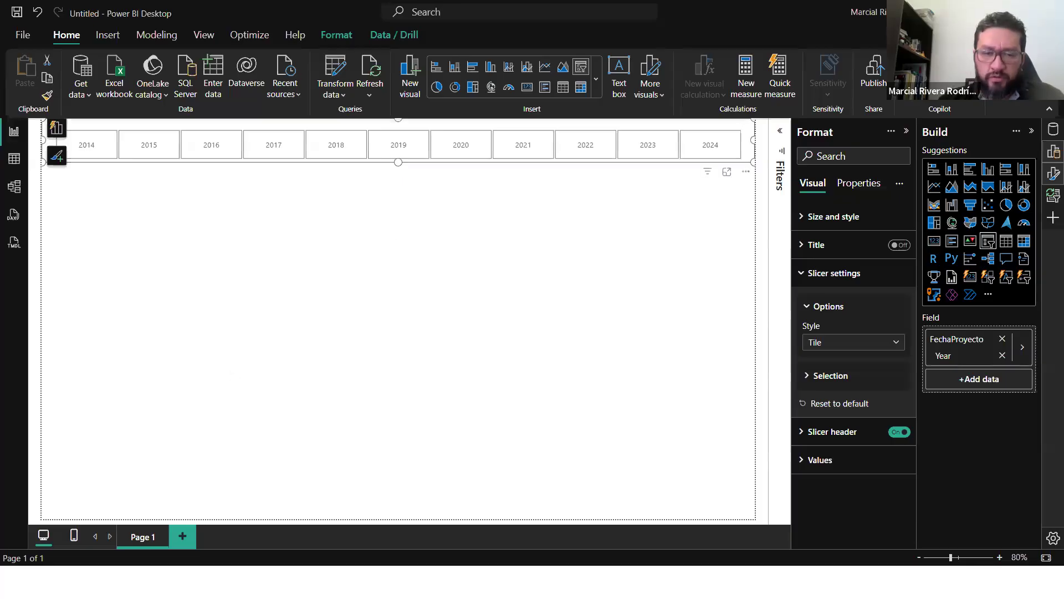
Step: Switch to the CFIA statistics page in the browser, clear its filters and filter by 2024 to examine the year tiles and monthly chart
key("alt+Tab")
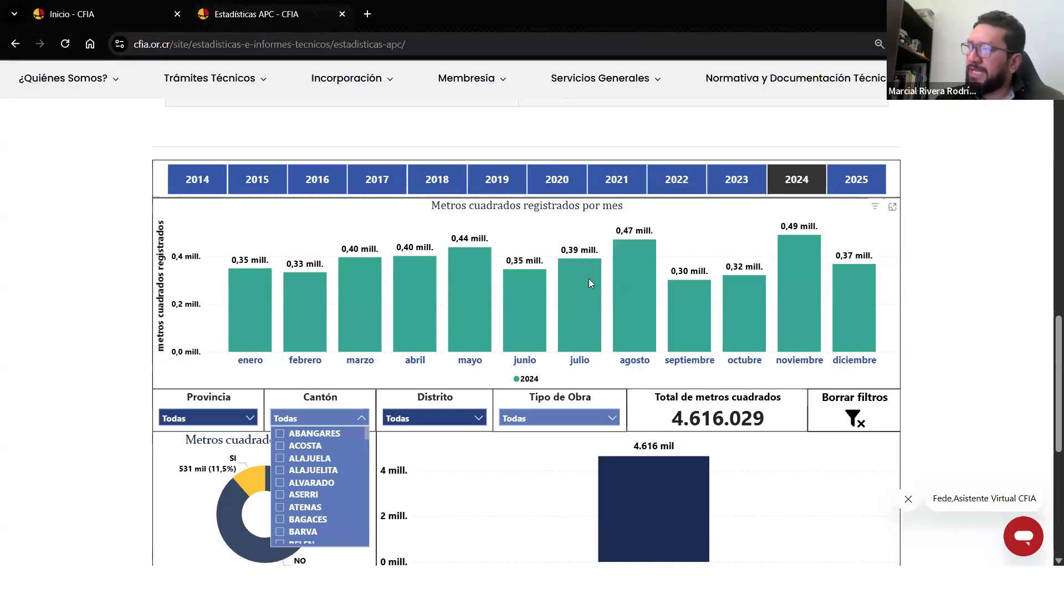
scroll(636, 377, "down", 1)
scroll(641, 376, "up", 1)
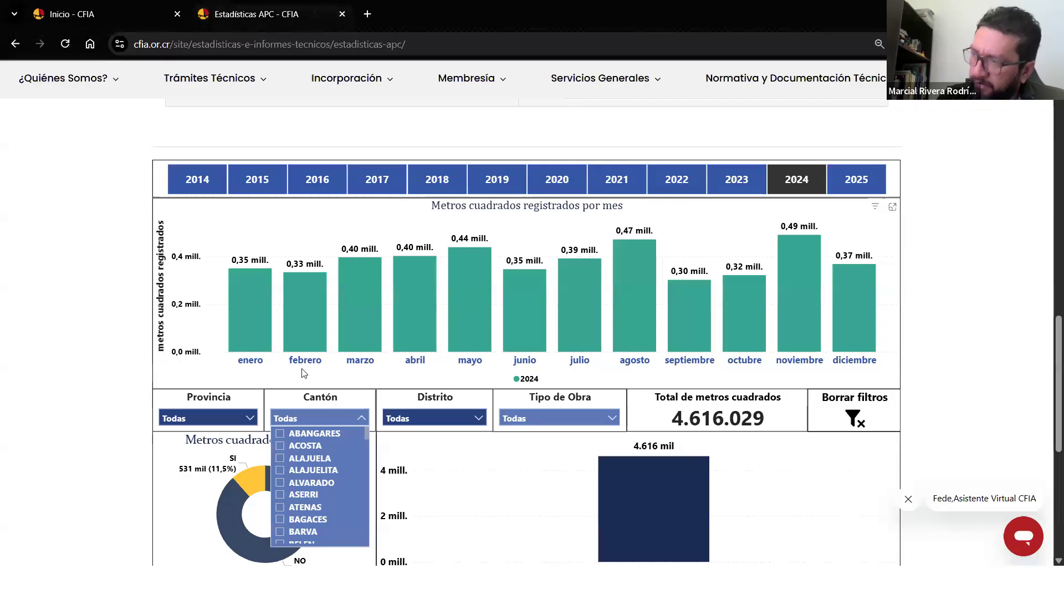
left_click(357, 212)
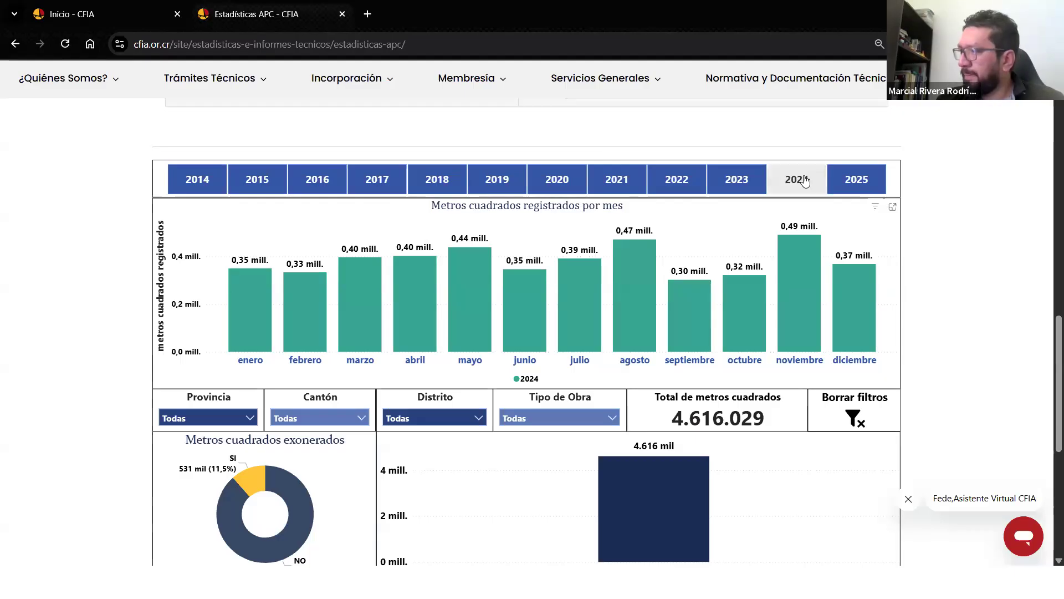
left_click(789, 185)
left_click(789, 187)
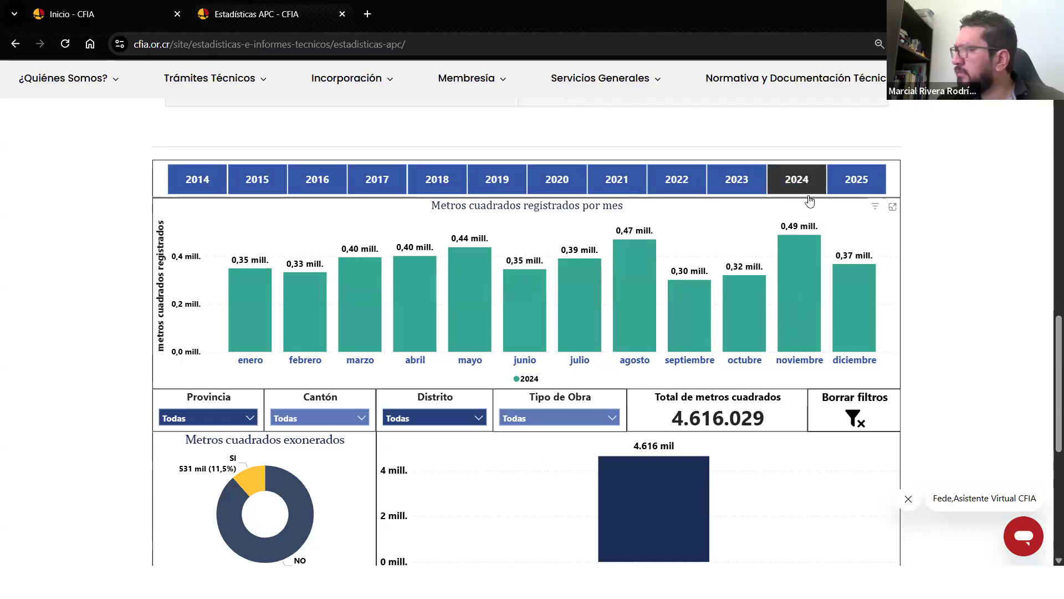
left_click(853, 417)
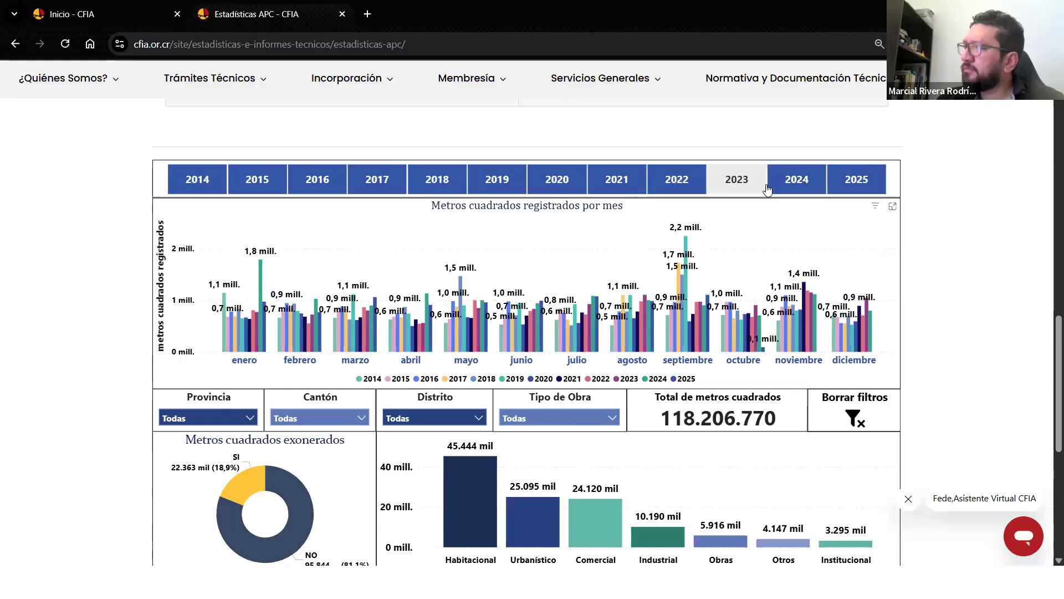
left_click(792, 181)
left_click(740, 180)
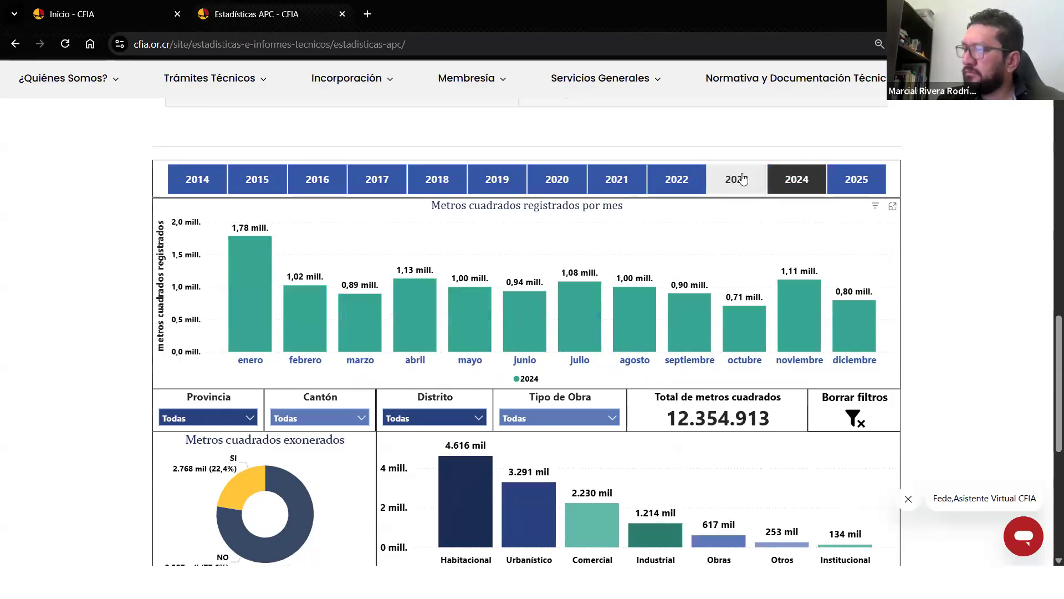
left_click(784, 182)
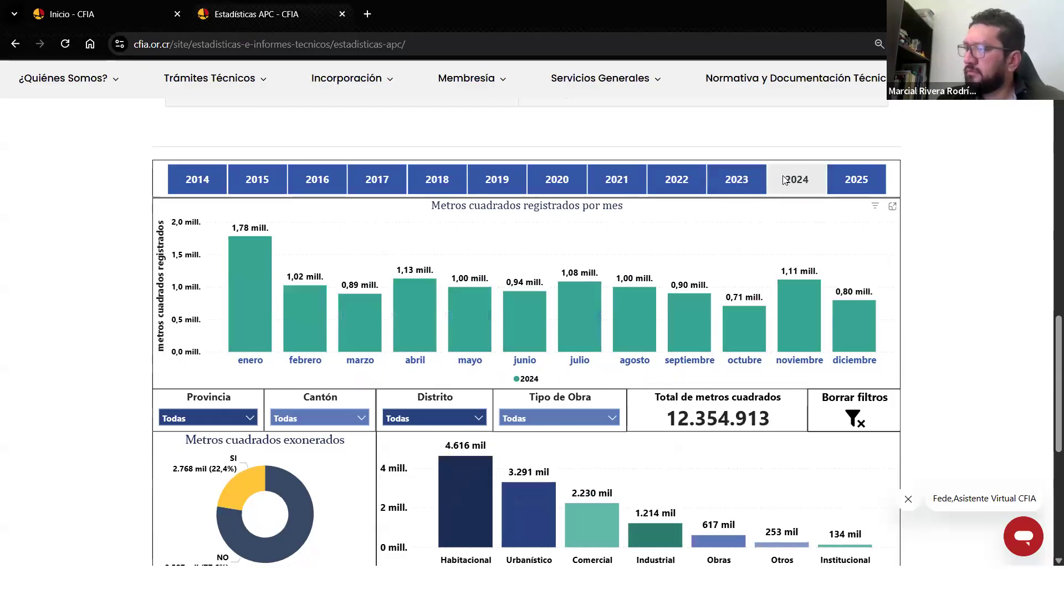
Step: Back in Power BI Desktop, insert a stacked column chart and stretch it from just below the Year slicer to about 70% down the page
key("alt+Tab")
left_click(278, 220)
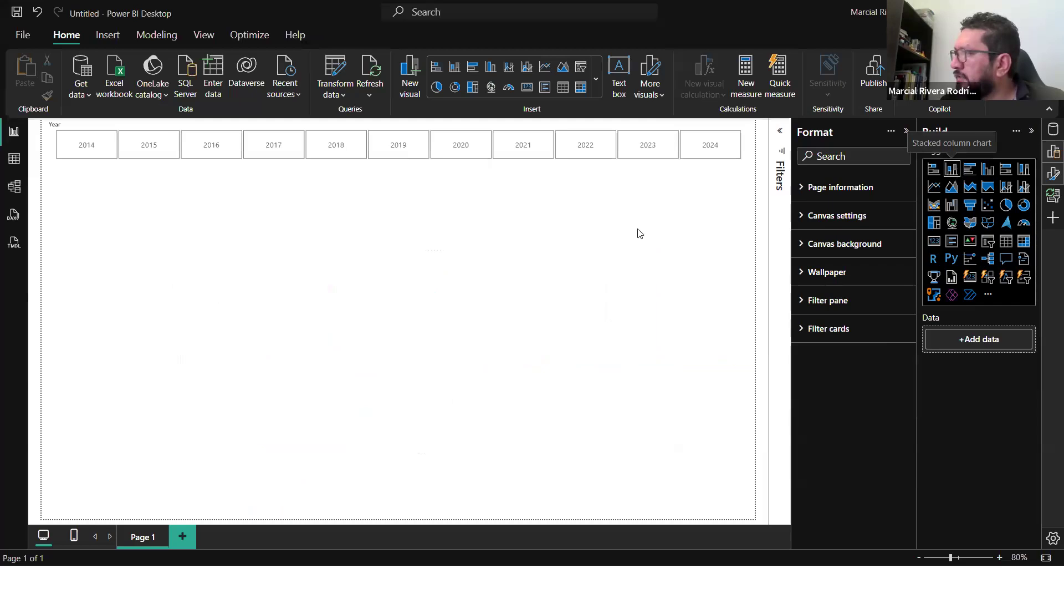
left_click(951, 170)
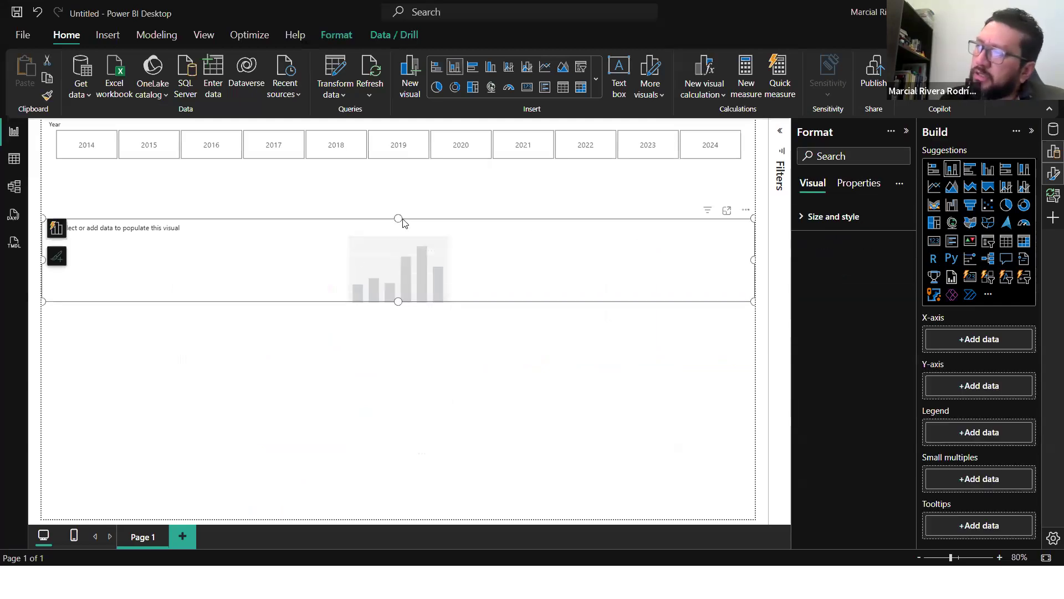
left_click_drag(399, 217, 400, 162)
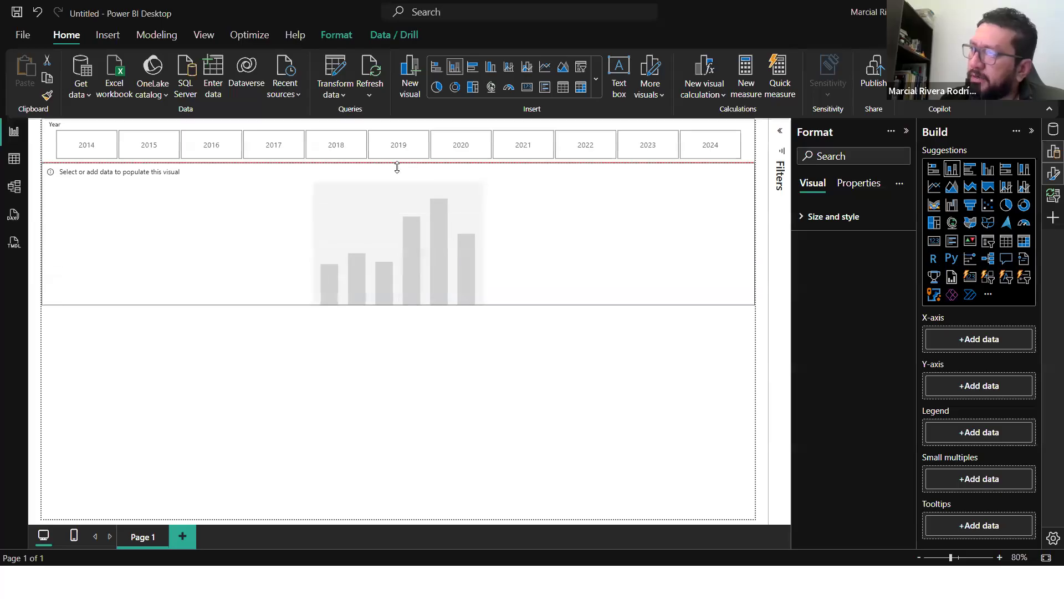
left_click_drag(398, 306, 409, 404)
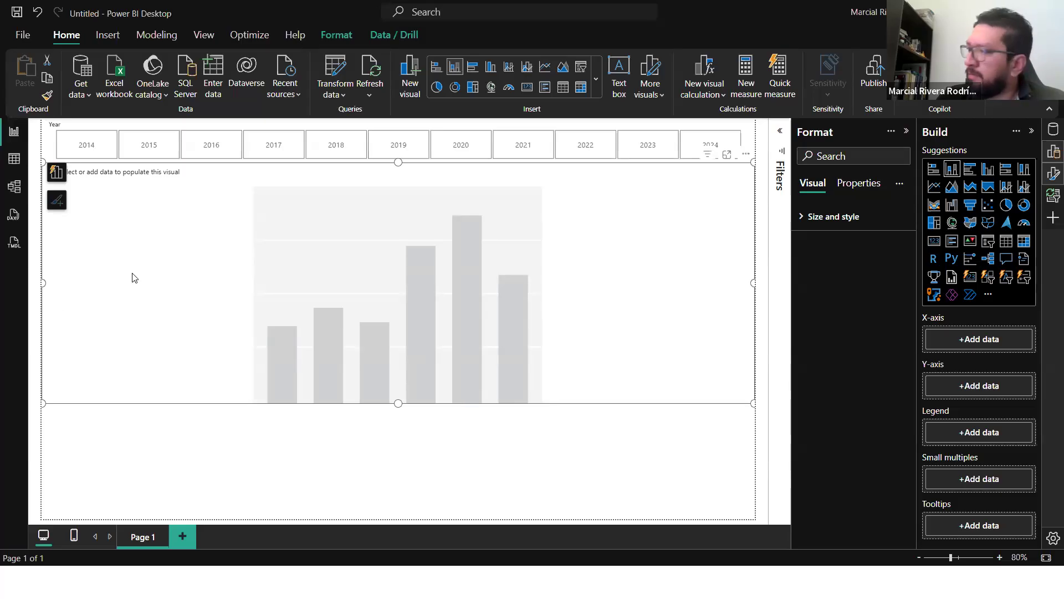
Step: Put Area from Append1 on the column chart's Y-axis and the Month level of FechaProyecto on its X-axis
left_click(1053, 129)
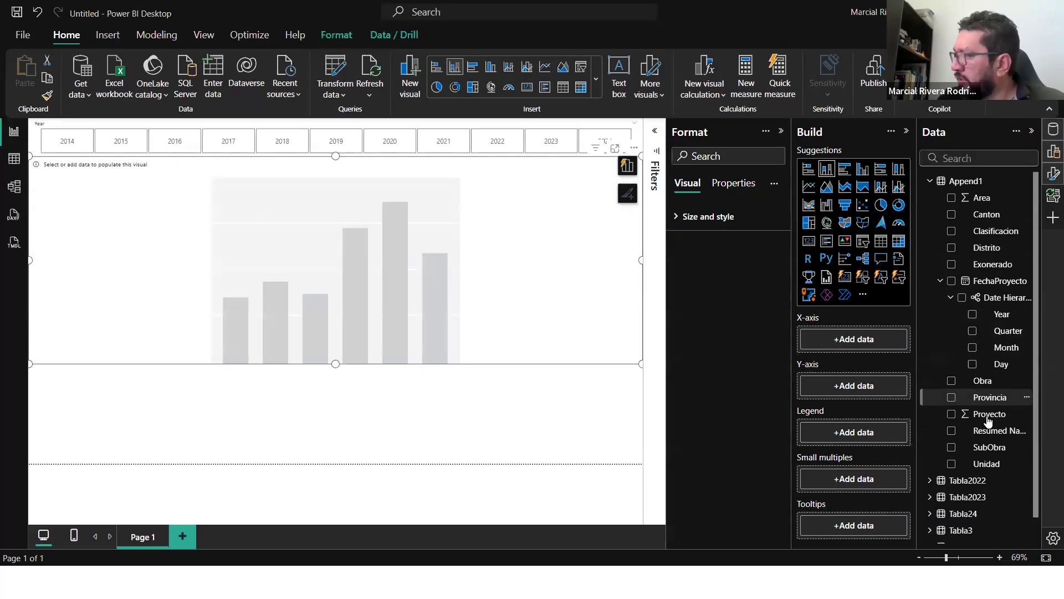
left_click_drag(977, 195, 868, 390)
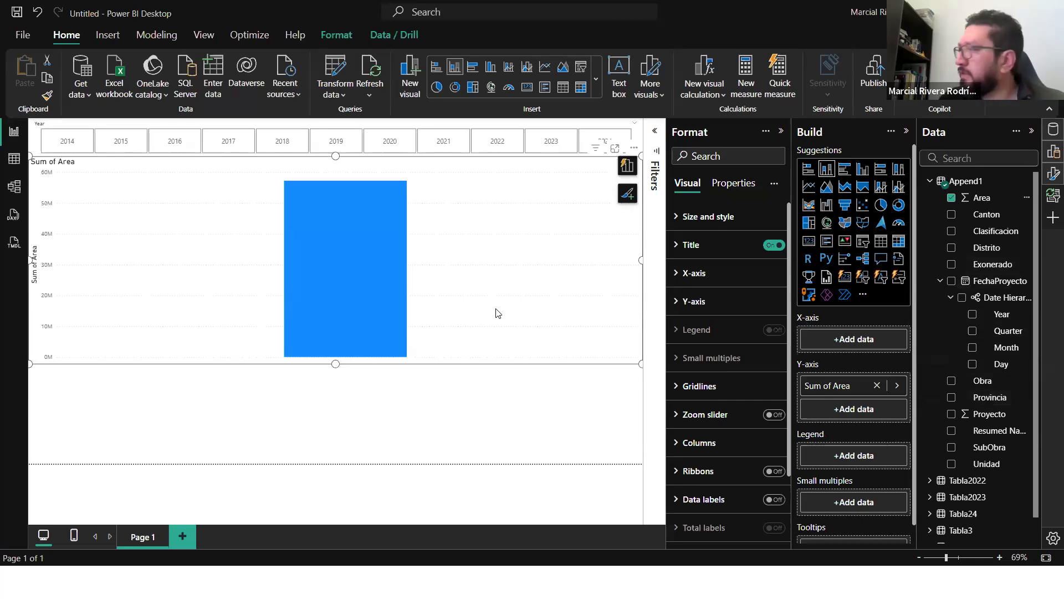
left_click_drag(1001, 351, 852, 339)
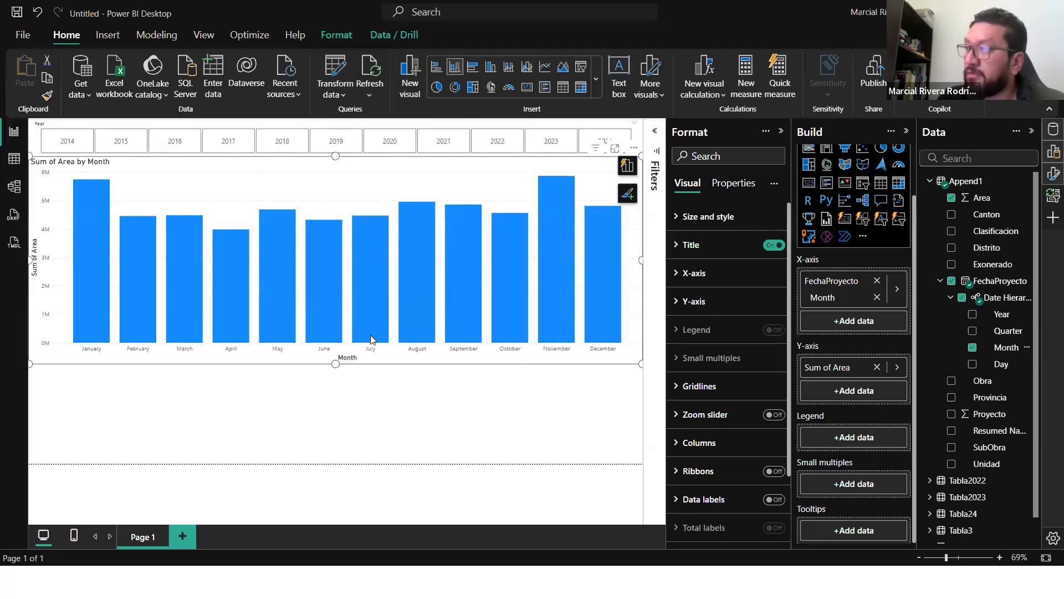
Step: Check the monthly area chart by filtering it through most years in the Year slicer, ending on 2021
left_click(345, 145)
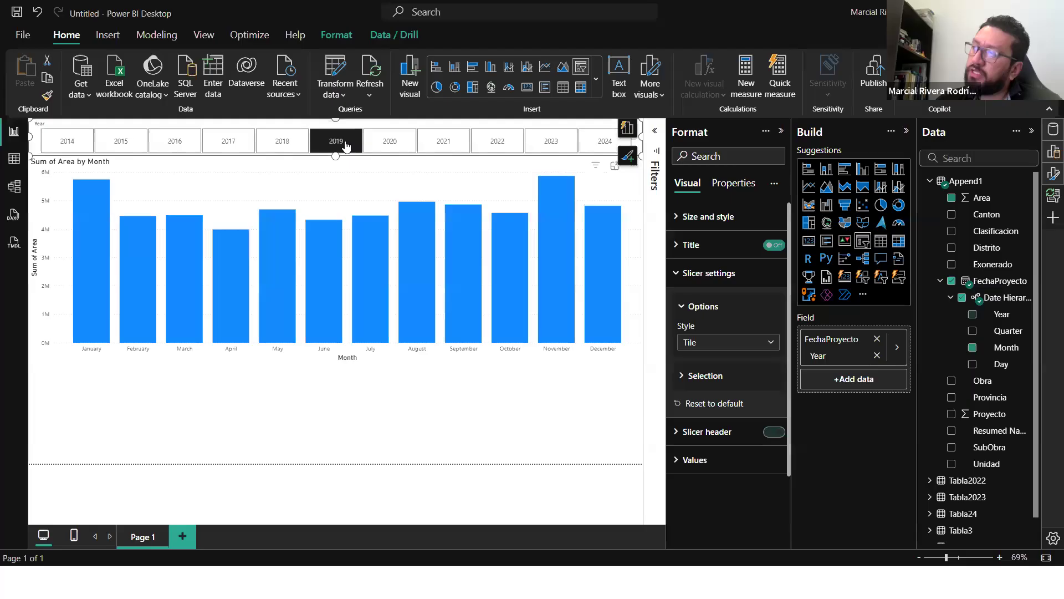
left_click(389, 145)
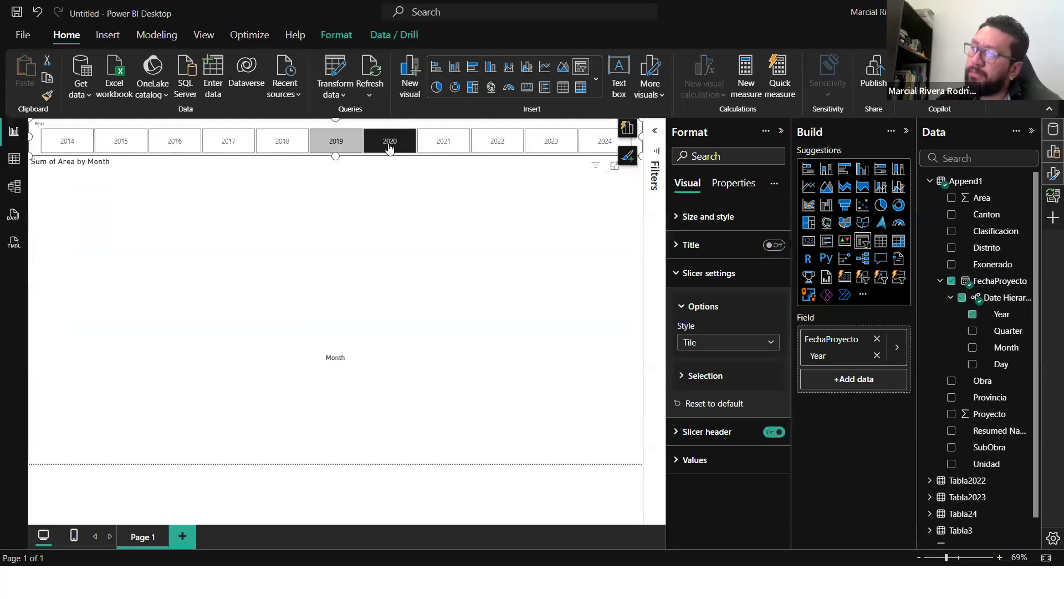
left_click(447, 145)
left_click(493, 143)
left_click(546, 144)
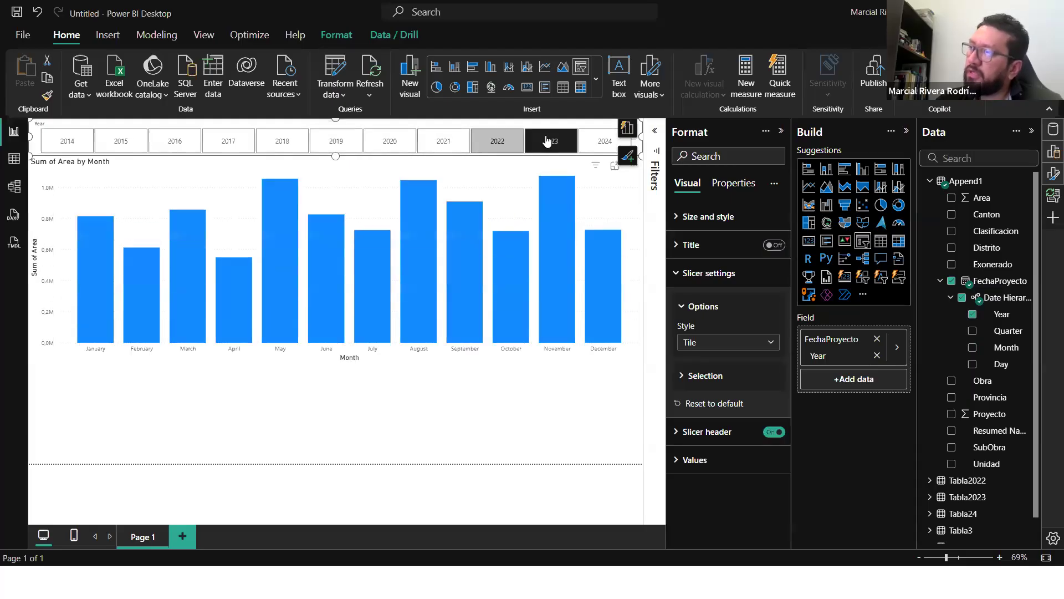
left_click(598, 148)
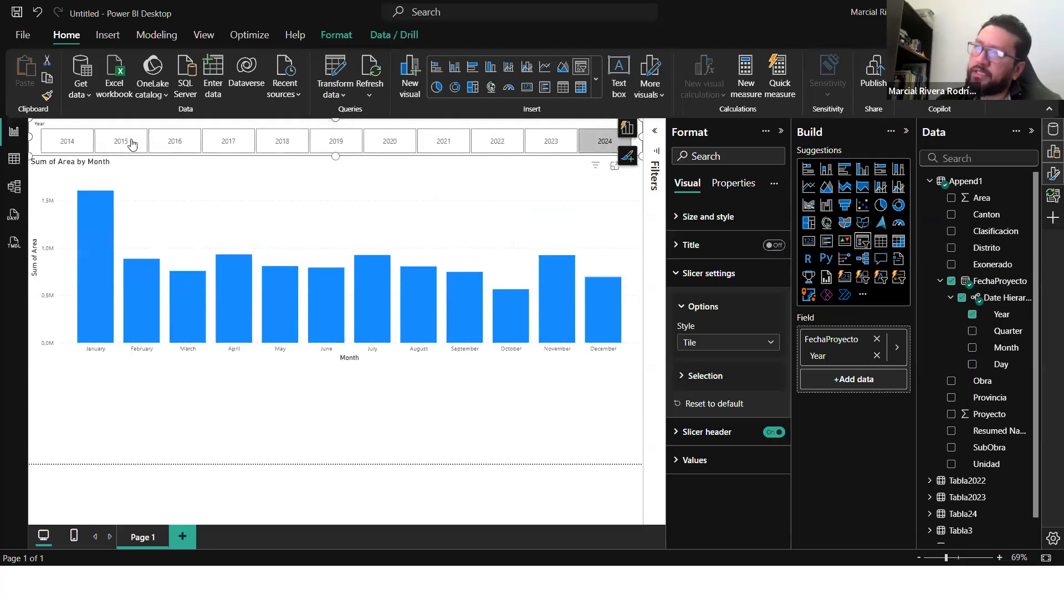
left_click(61, 142)
left_click(101, 144)
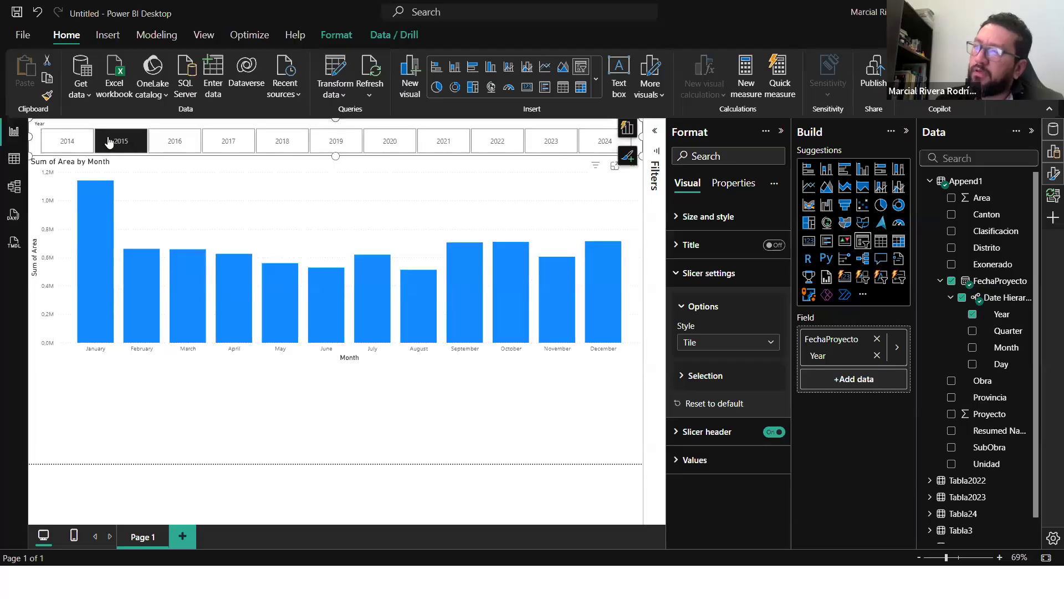
left_click(169, 141)
left_click(214, 144)
left_click(280, 142)
left_click(384, 147)
left_click(427, 148)
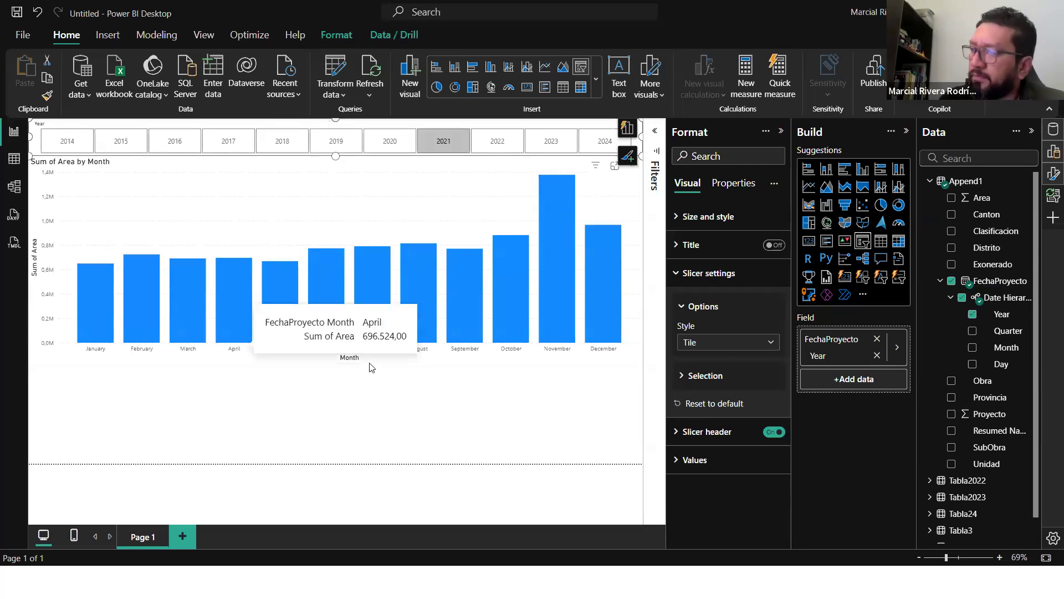
Step: Shorten the column chart to end about halfway down the page, and view the CFIA reference chart in the browser with its 2024 filter cleared
left_click_drag(343, 364, 339, 295)
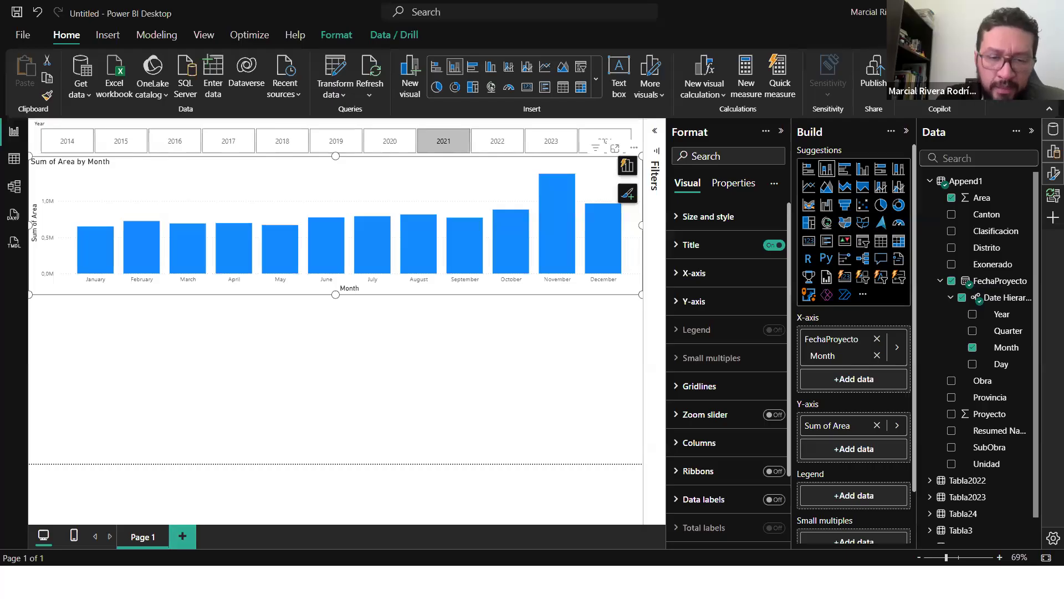
key("alt+Tab")
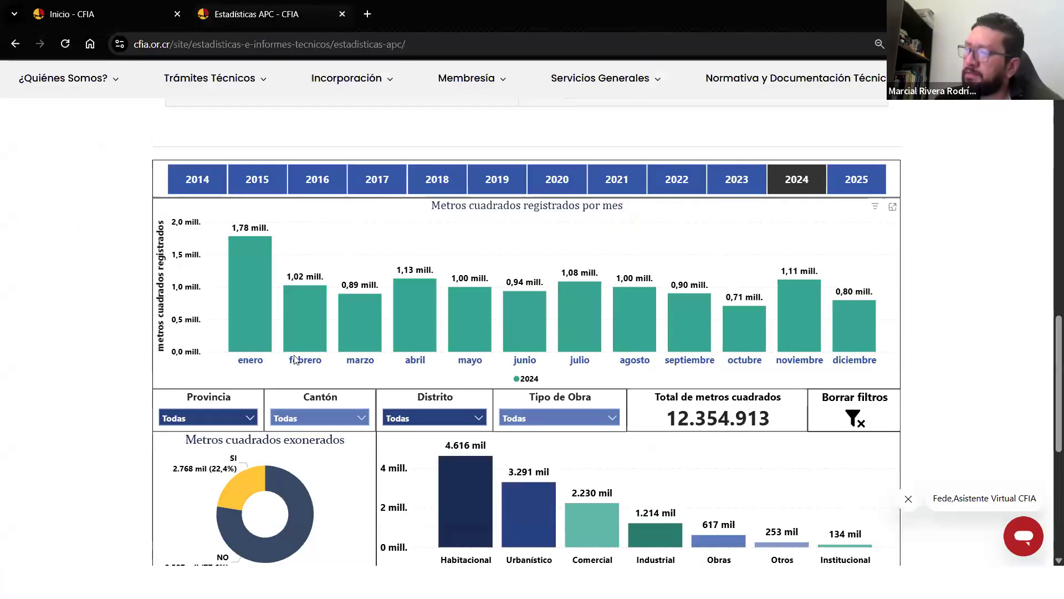
left_click(797, 183)
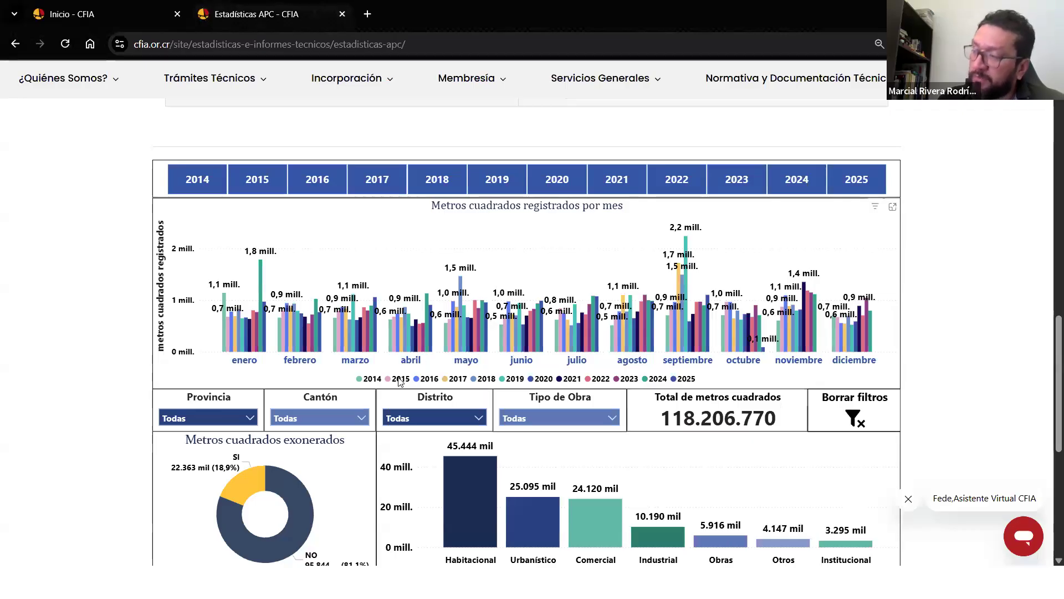
mouse_move(413, 351)
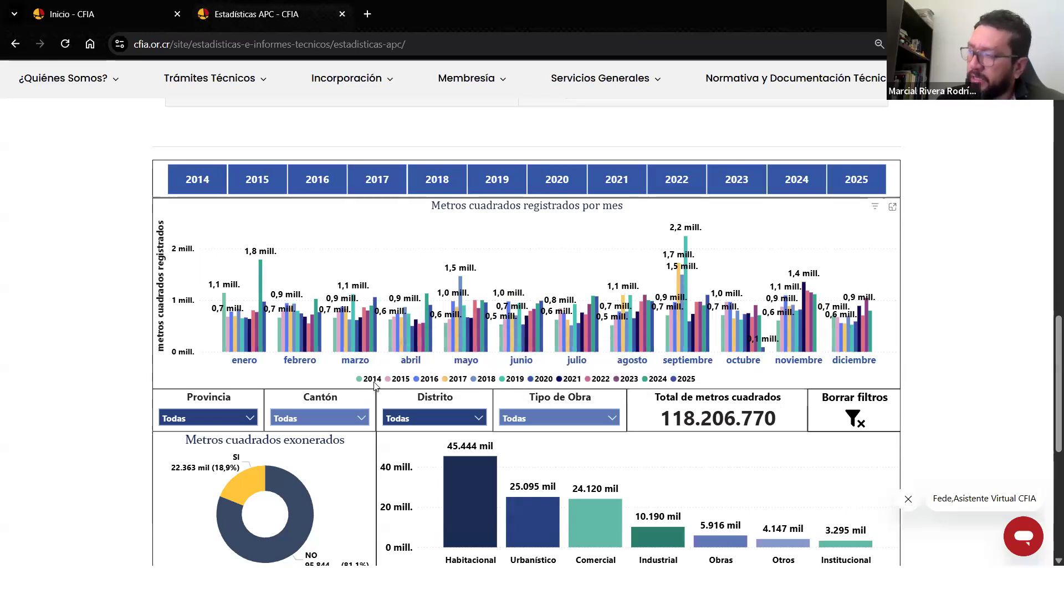
Step: Back in Power BI Desktop, add the Year level of FechaProyecto to the column chart's X-axis alongside Month
key("alt+Tab")
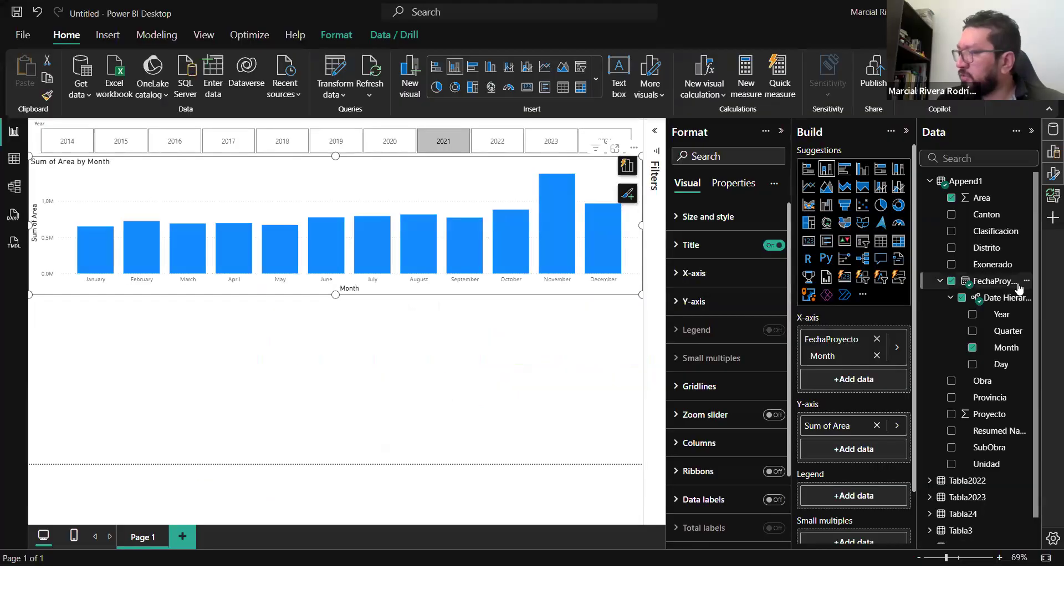
left_click_drag(1001, 315, 858, 356)
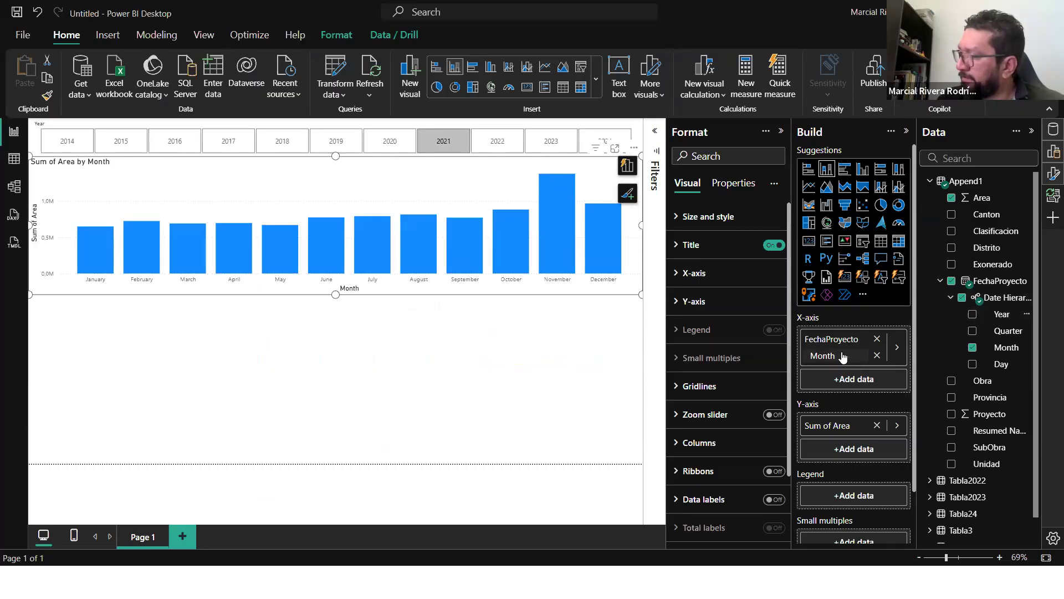
left_click(897, 347)
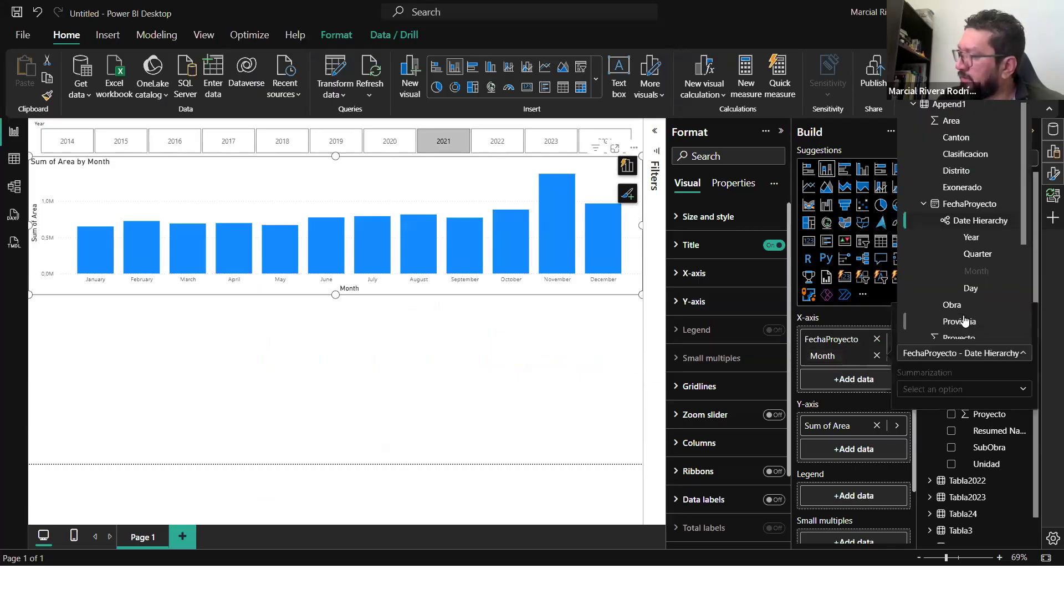
left_click(973, 238)
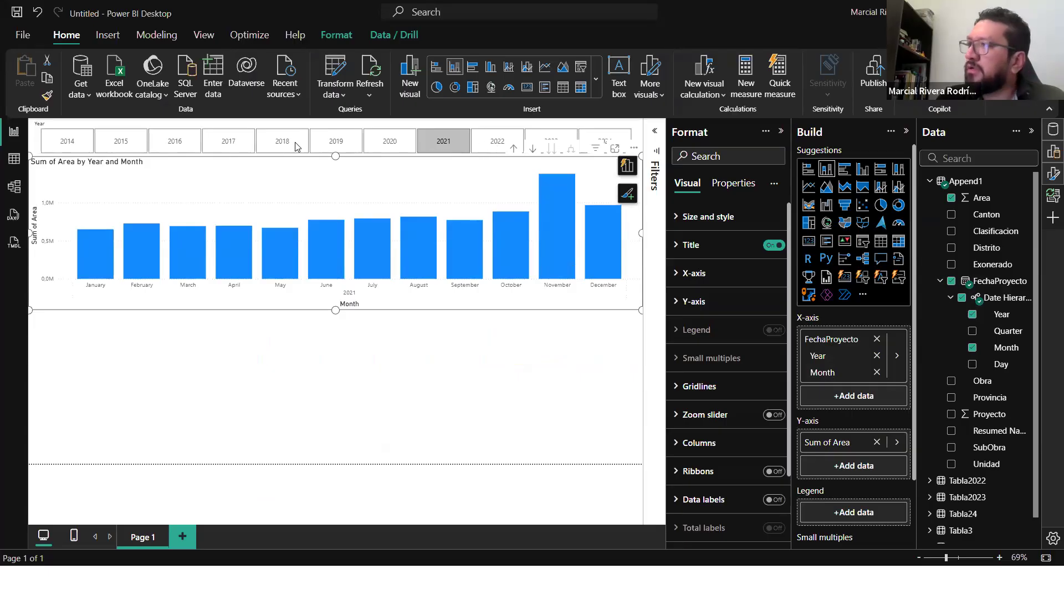
Step: Check the chart for 2020 with the Year slicer, and clear the year selection
left_click(354, 419)
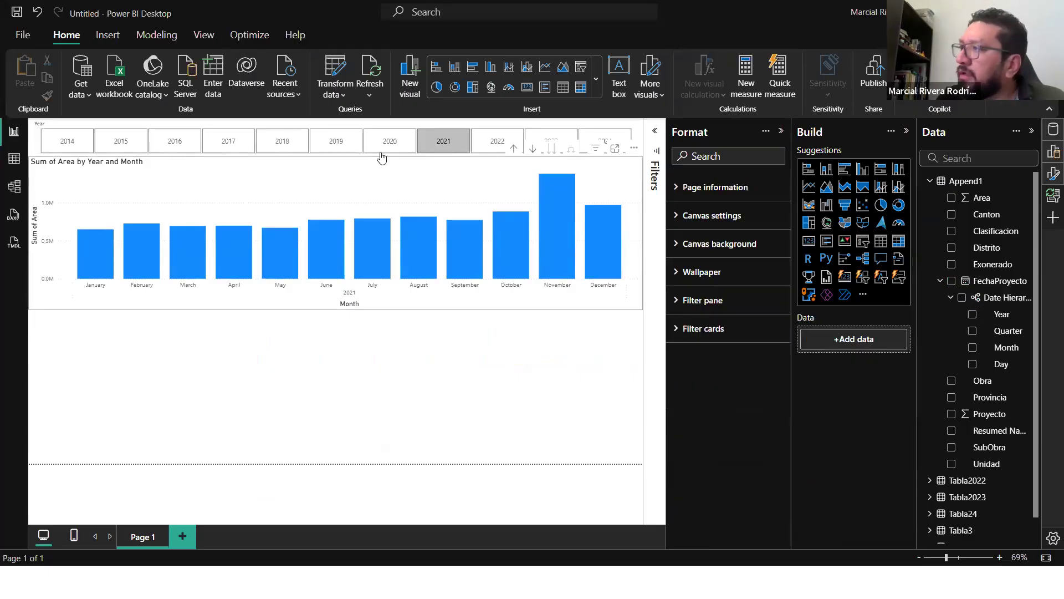
left_click(390, 143)
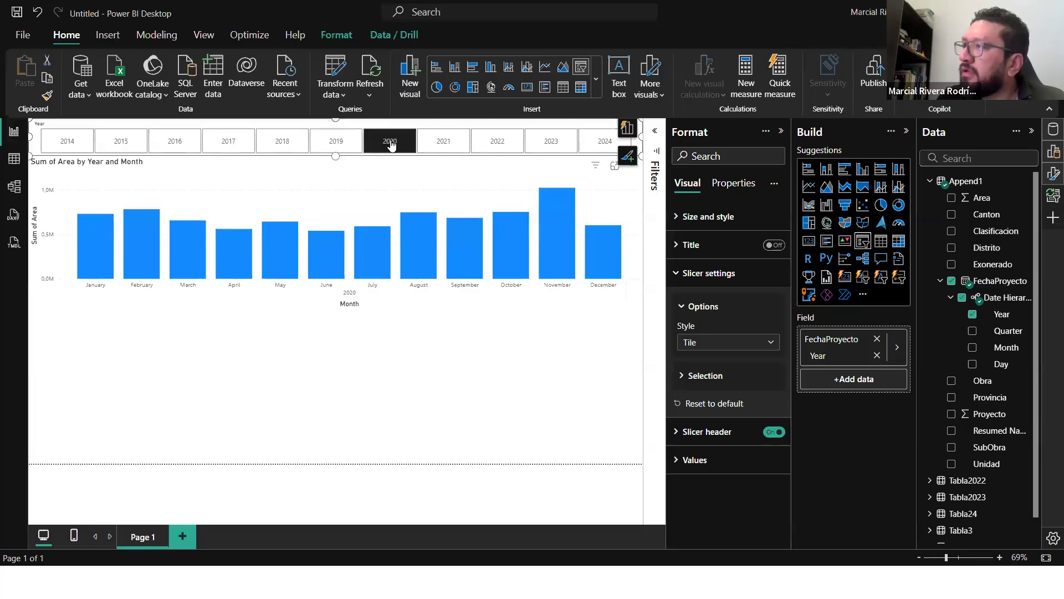
left_click(390, 143)
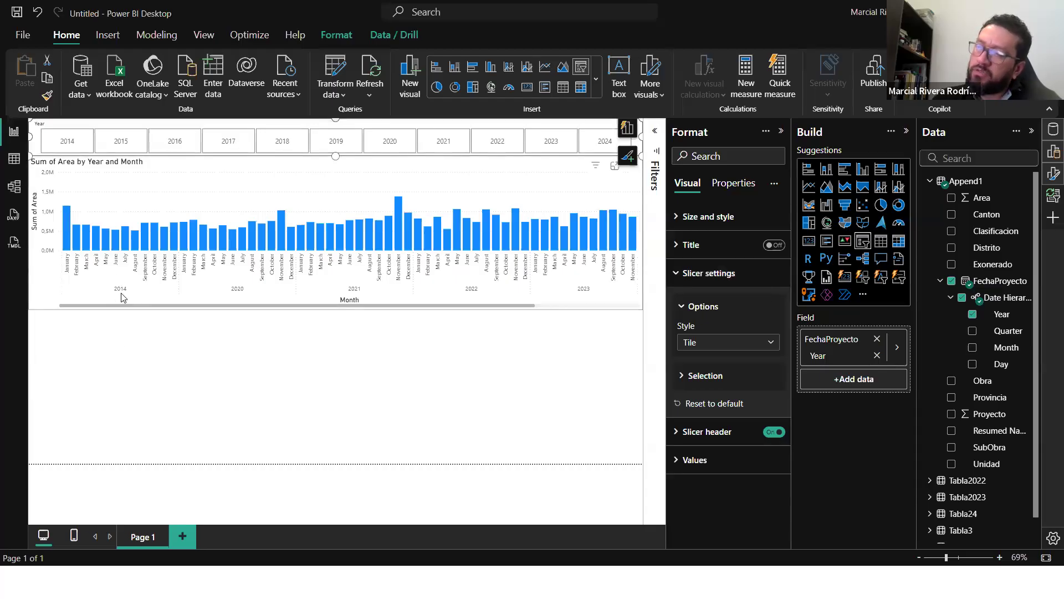
Step: Enlarge the column chart downward until it nearly reaches the page's lower edge, and switch its drill mode on and off
left_click(337, 308)
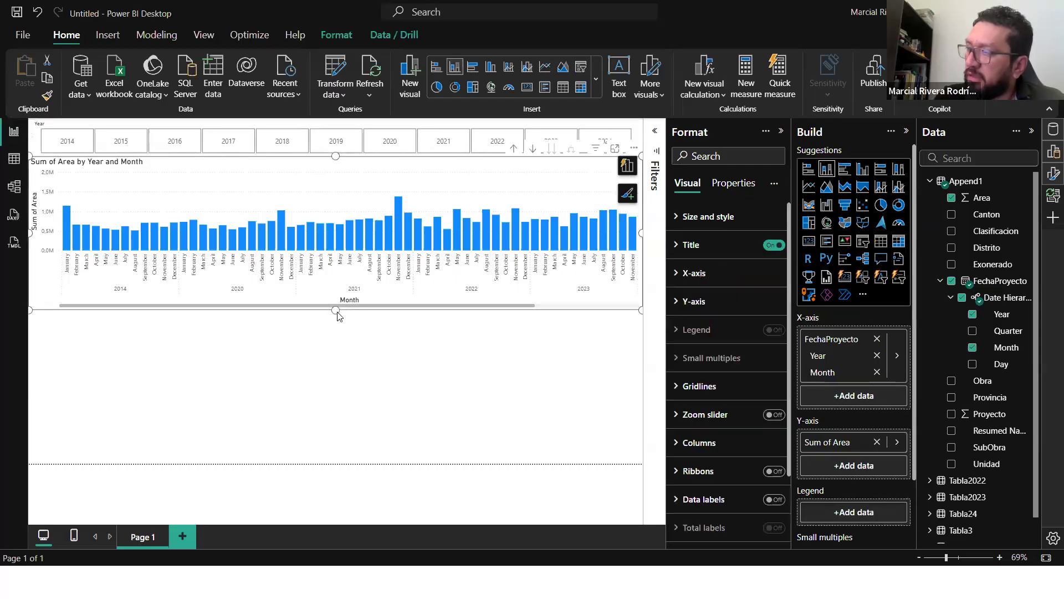
left_click_drag(336, 310, 339, 425)
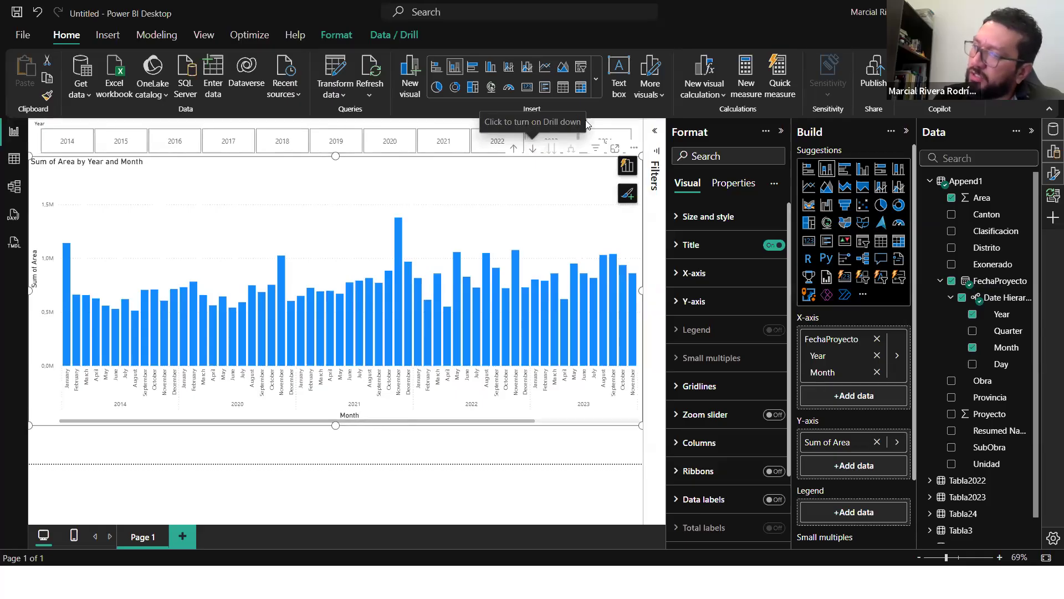
left_click(532, 149)
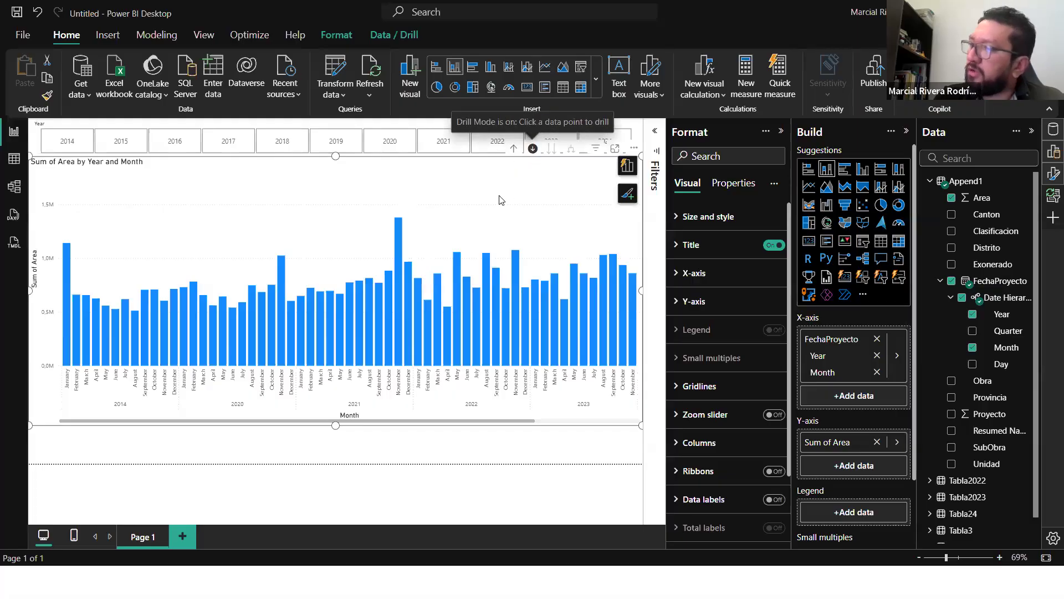
left_click(533, 159)
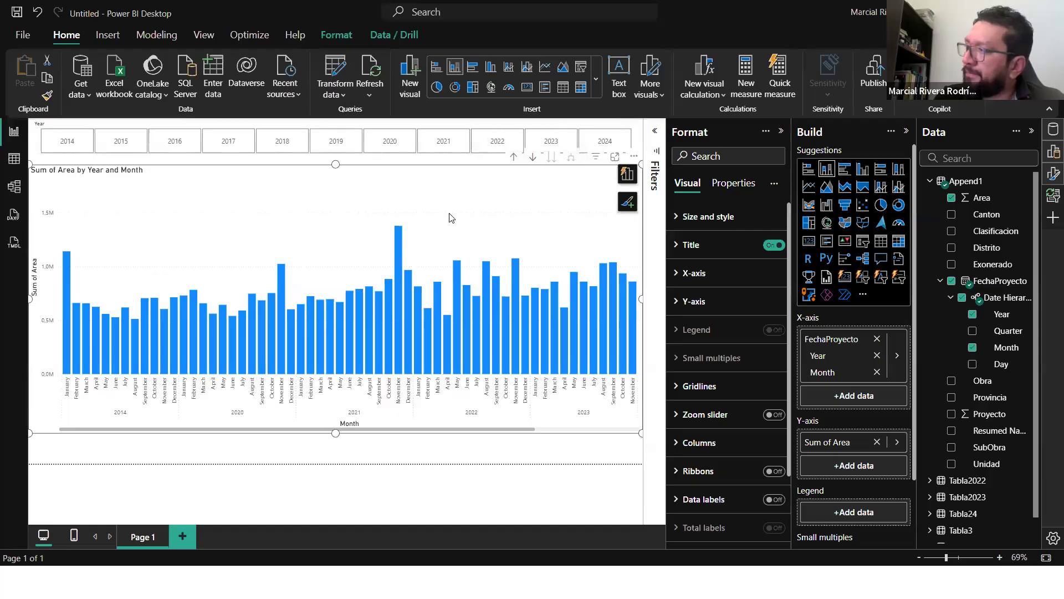
Step: Compare the chart's date hierarchy levels by drilling up to years, going down to months, expanding to year and month, and returning to years
left_click(515, 165)
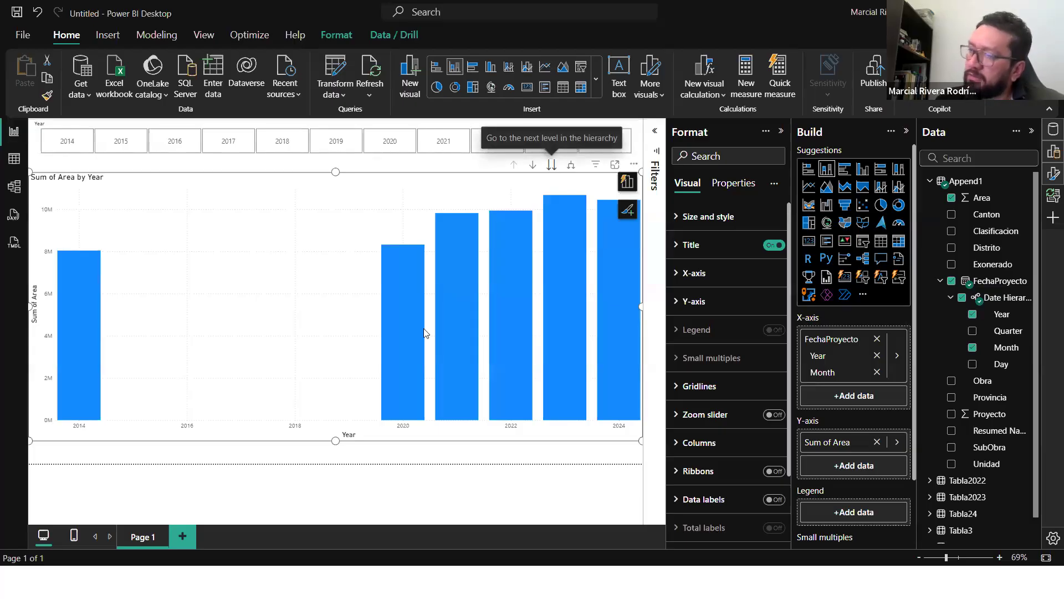
left_click(553, 165)
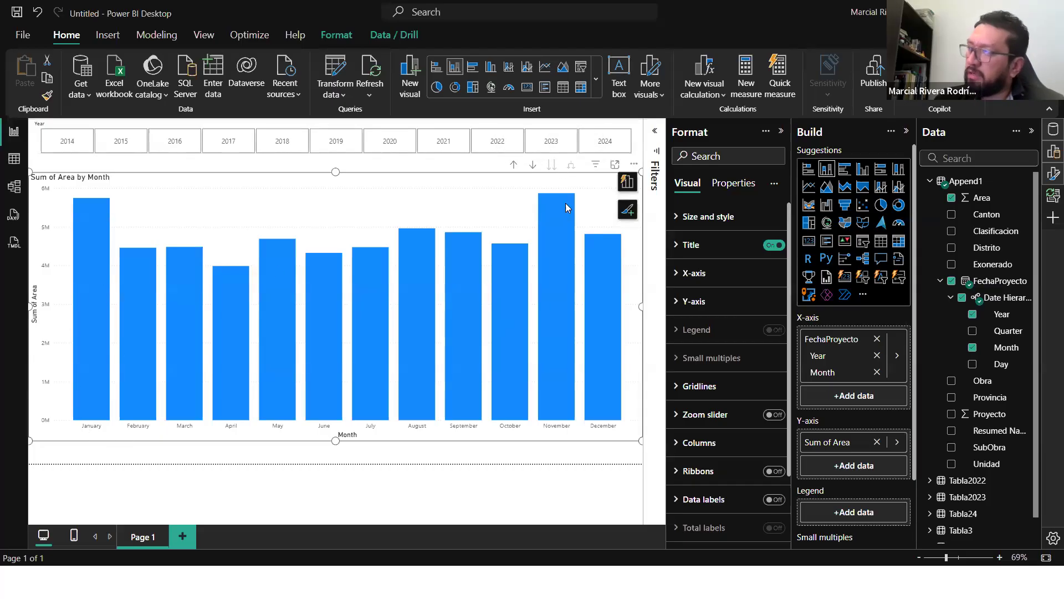
left_click(516, 166)
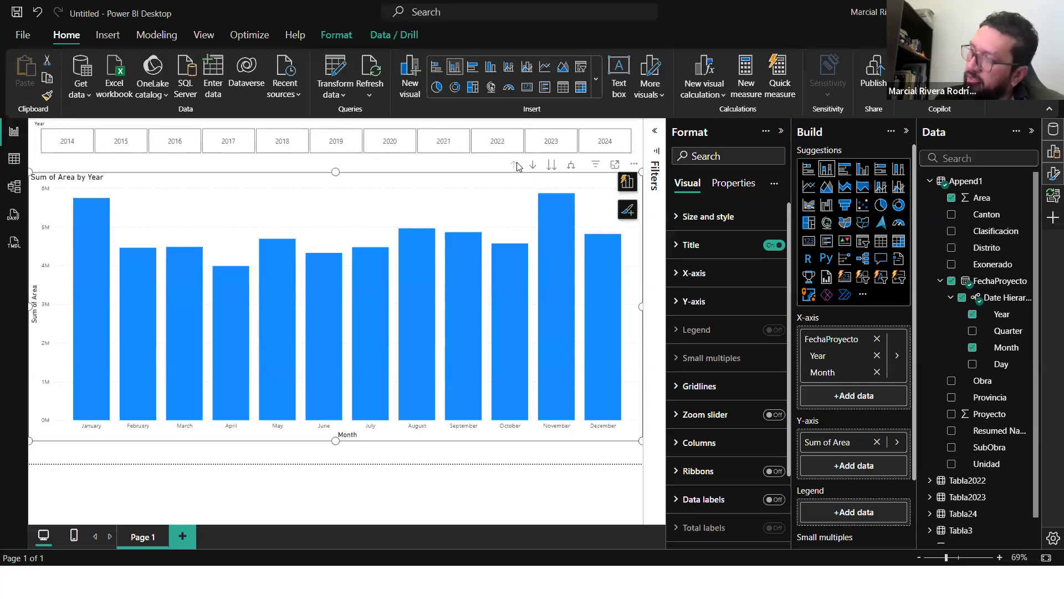
left_click(567, 166)
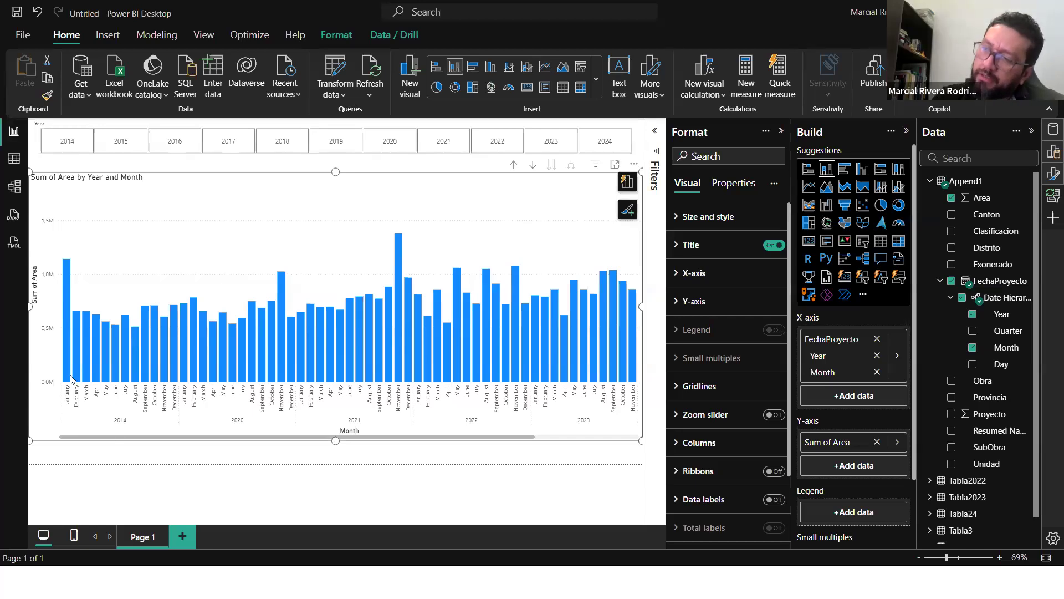
left_click(516, 164)
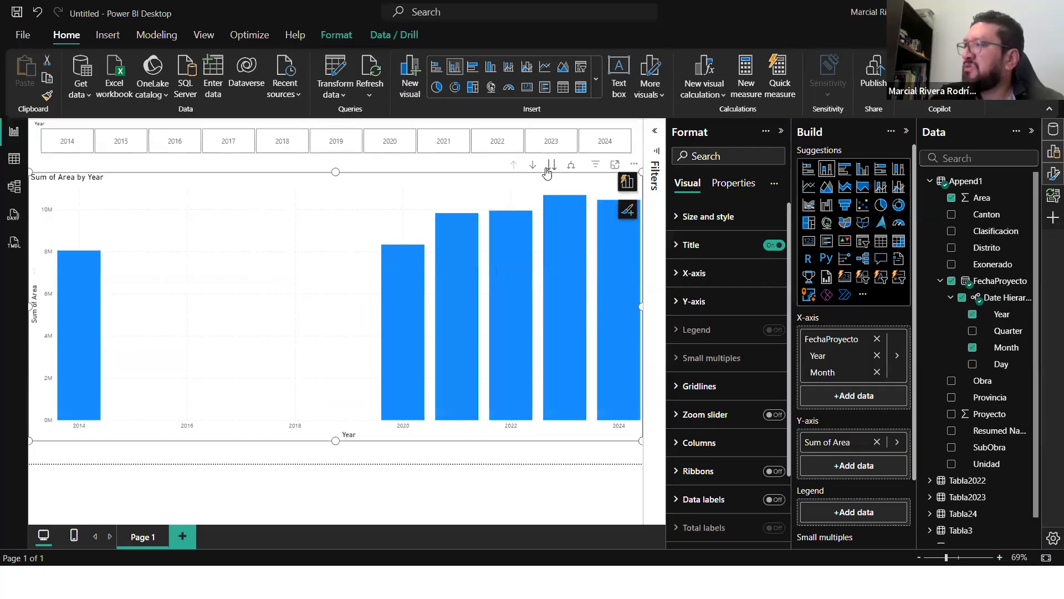
left_click(552, 165)
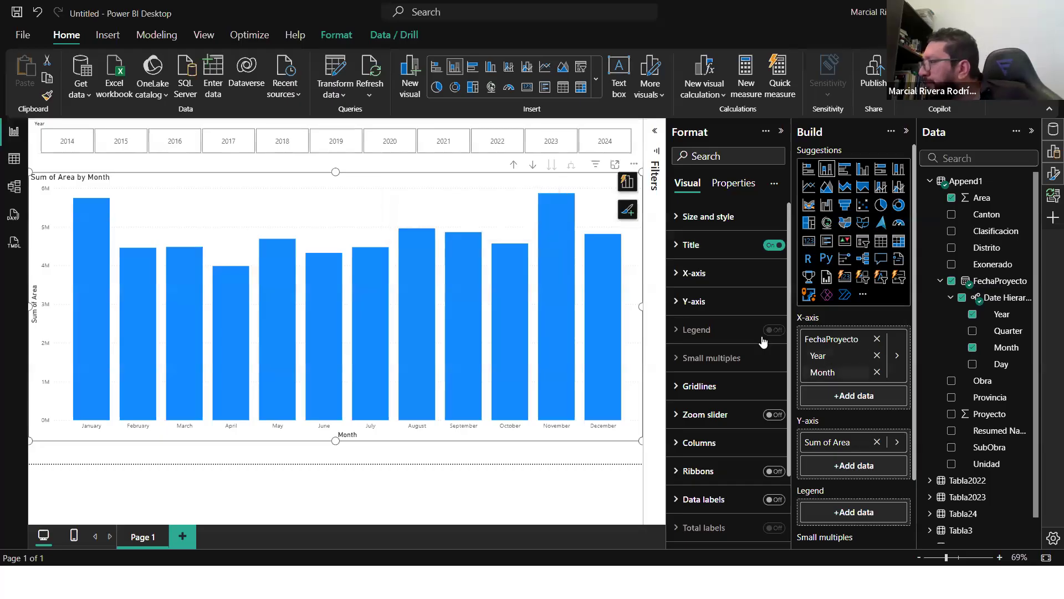
mouse_move(465, 278)
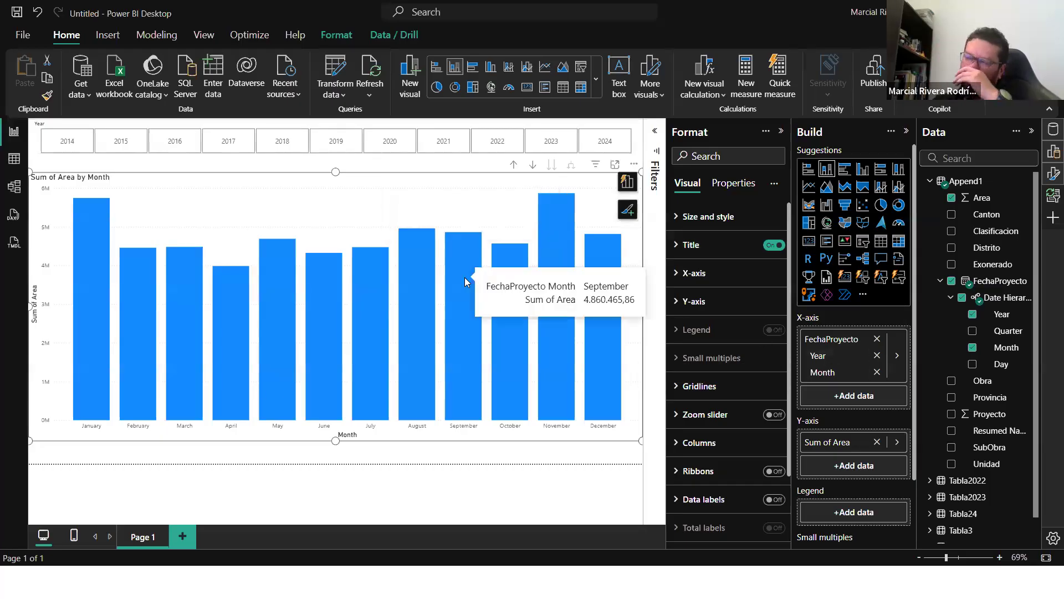
left_click(514, 165)
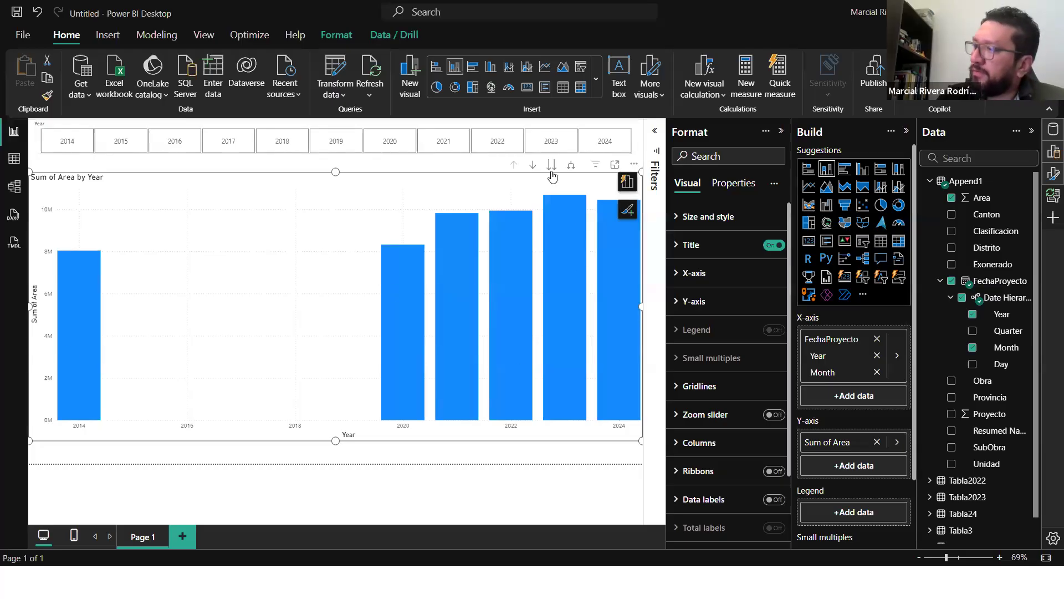
Step: Move the Year level of FechaProyecto from the X-axis to the legend, and change the visual to a clustered column chart
left_click(876, 356)
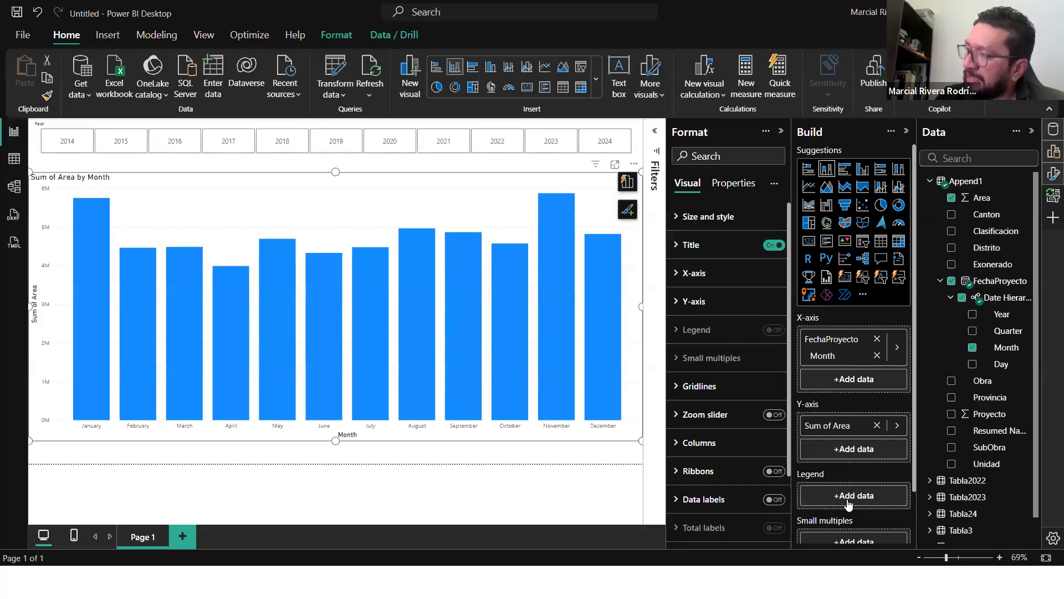
left_click_drag(998, 316, 858, 494)
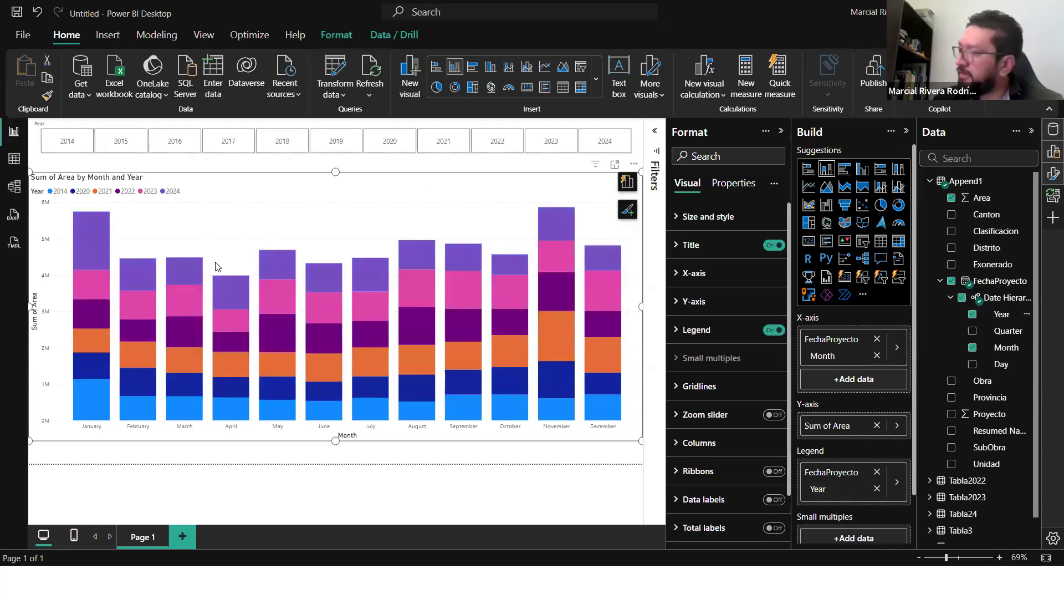
left_click(865, 173)
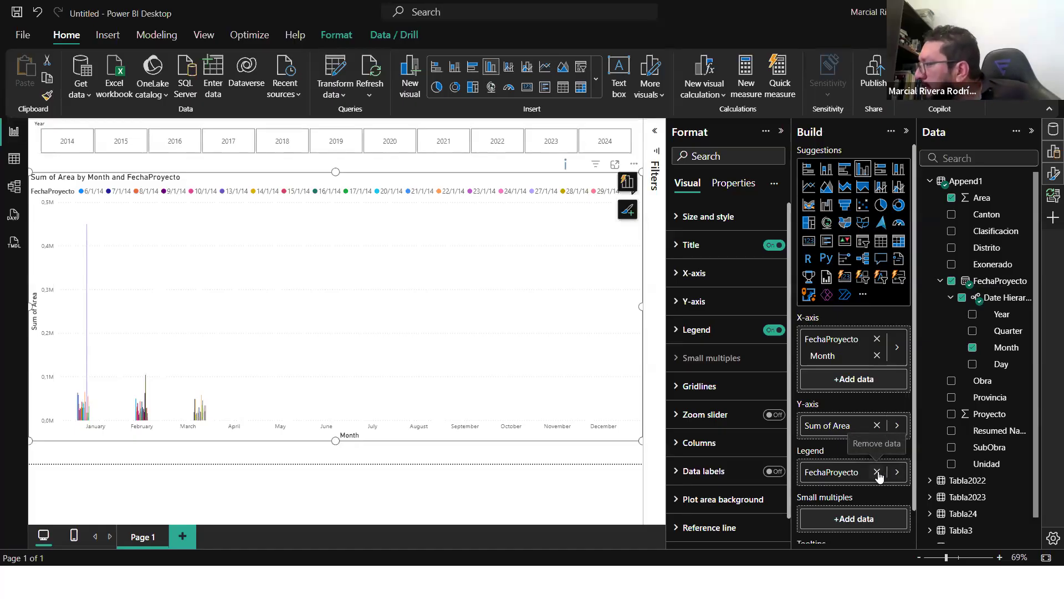
Step: Clear FechaProyecto from the chart's legend and keep only its Month level on the X-axis
left_click(972, 314)
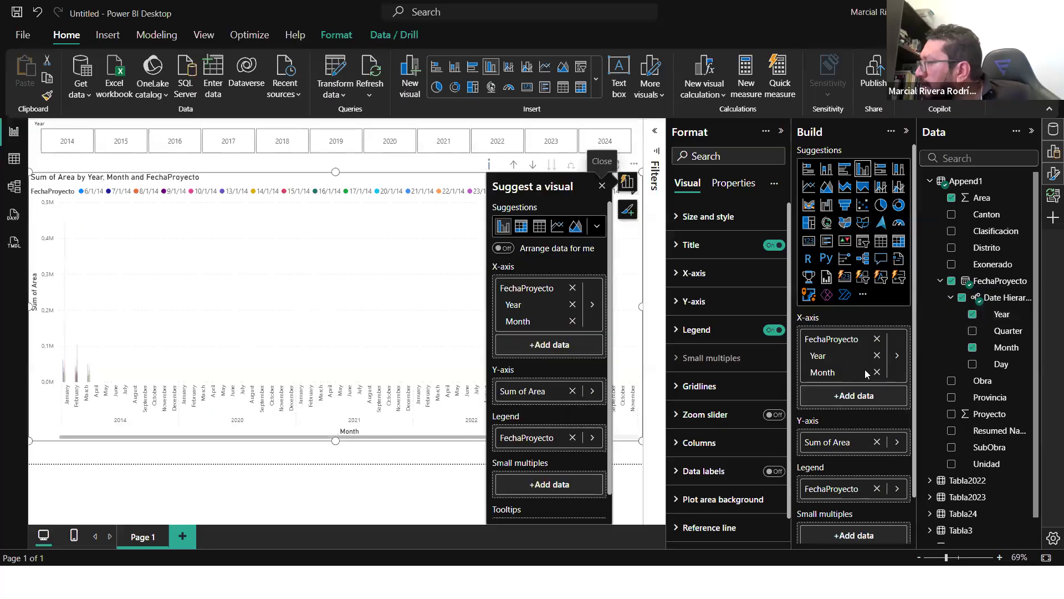
left_click(877, 356)
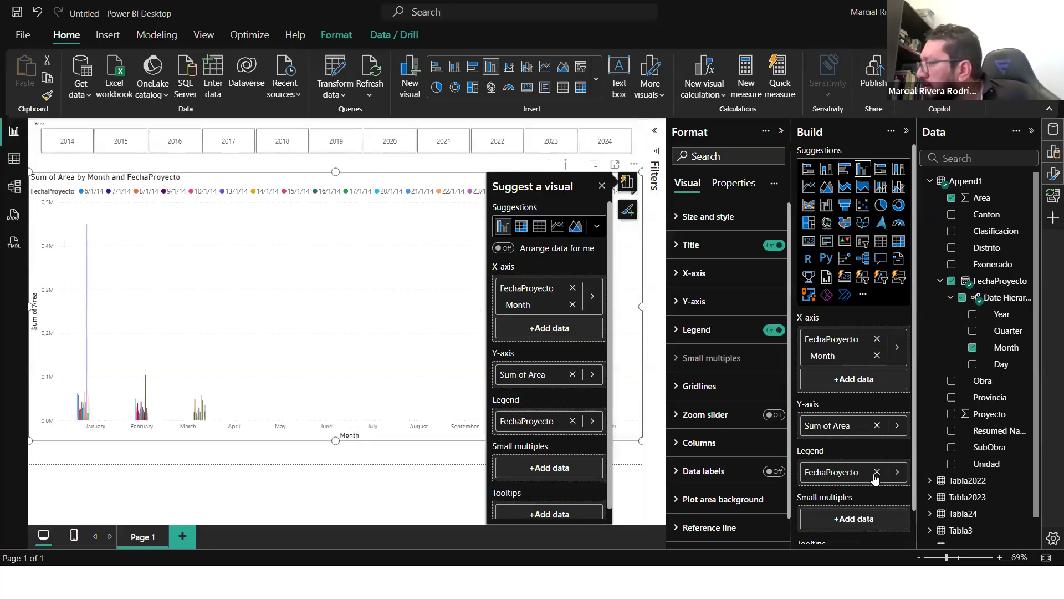
left_click(877, 472)
Step: Add the Year level of FechaProyecto from Append1 to both the X-axis and the legend of the clustered column chart
left_click(834, 496)
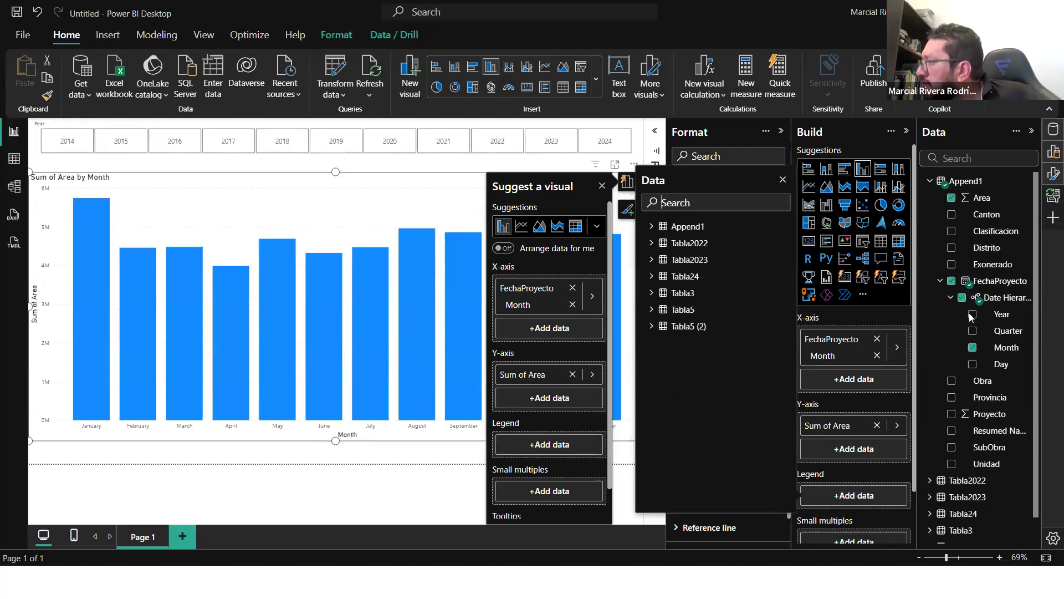
left_click(973, 314)
left_click(806, 509)
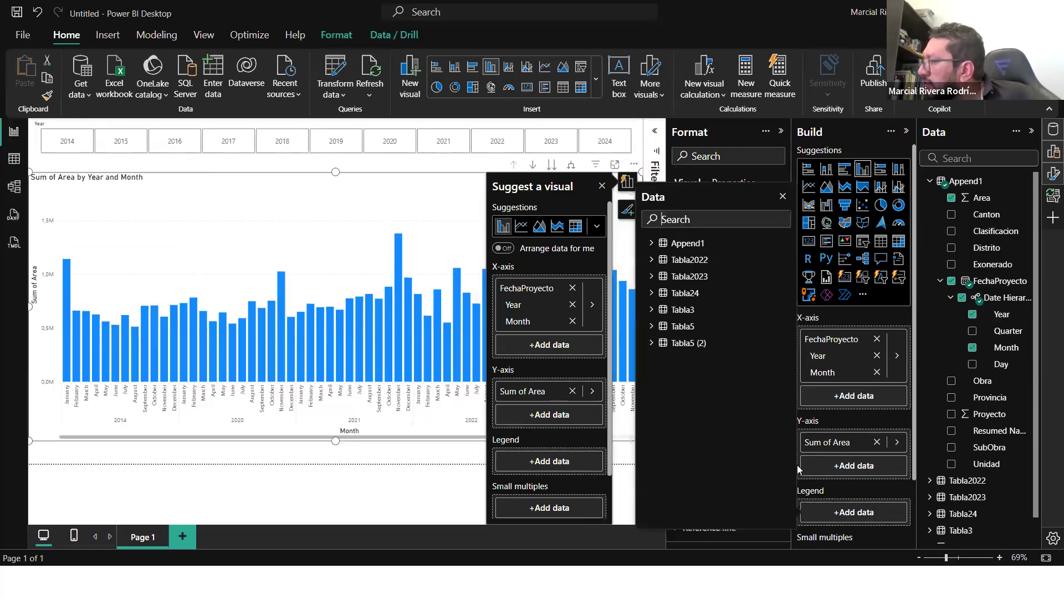
left_click(652, 244)
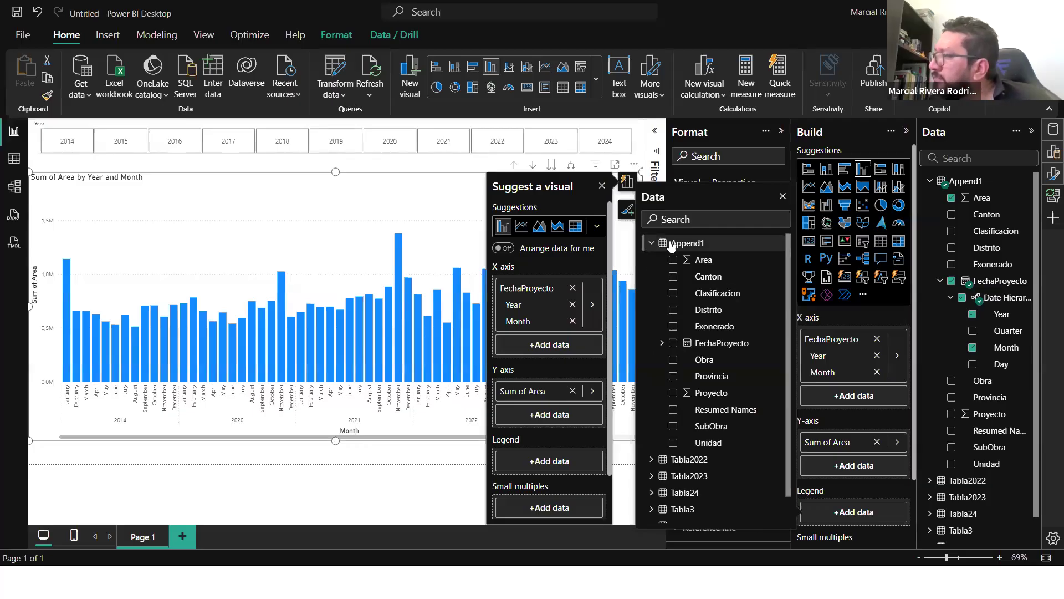
left_click(663, 344)
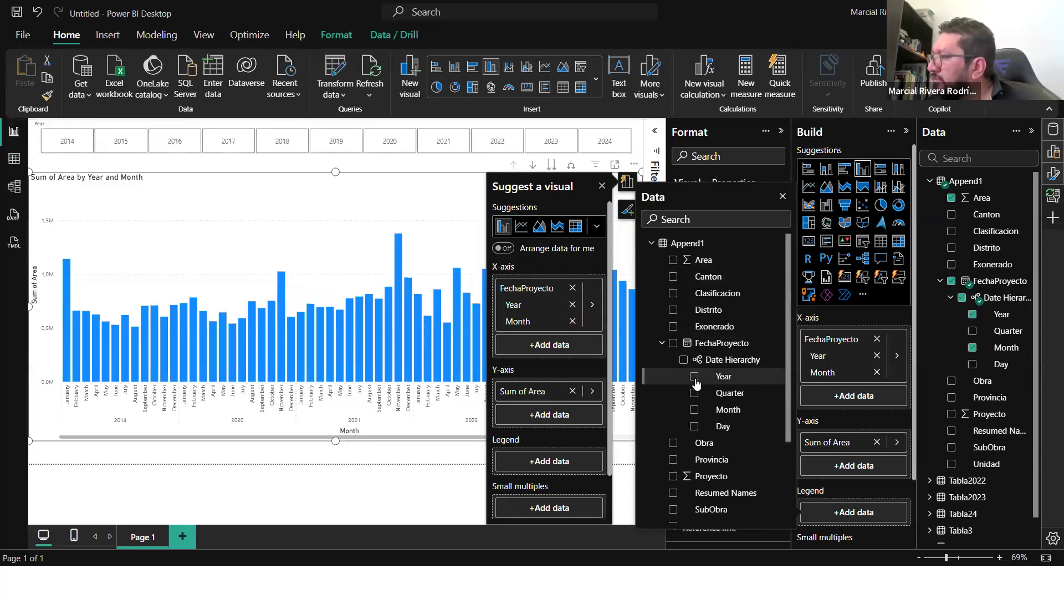
left_click(695, 377)
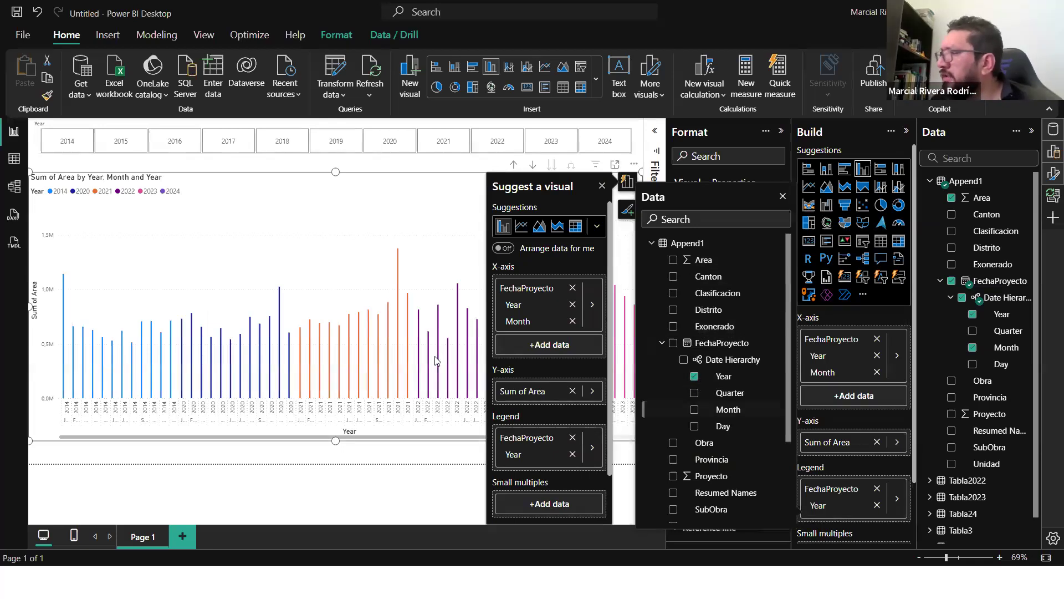
Step: Close the visual suggestions and remove Year from the chart's legend and X-axis, leaving only Month on the axis
left_click(532, 165)
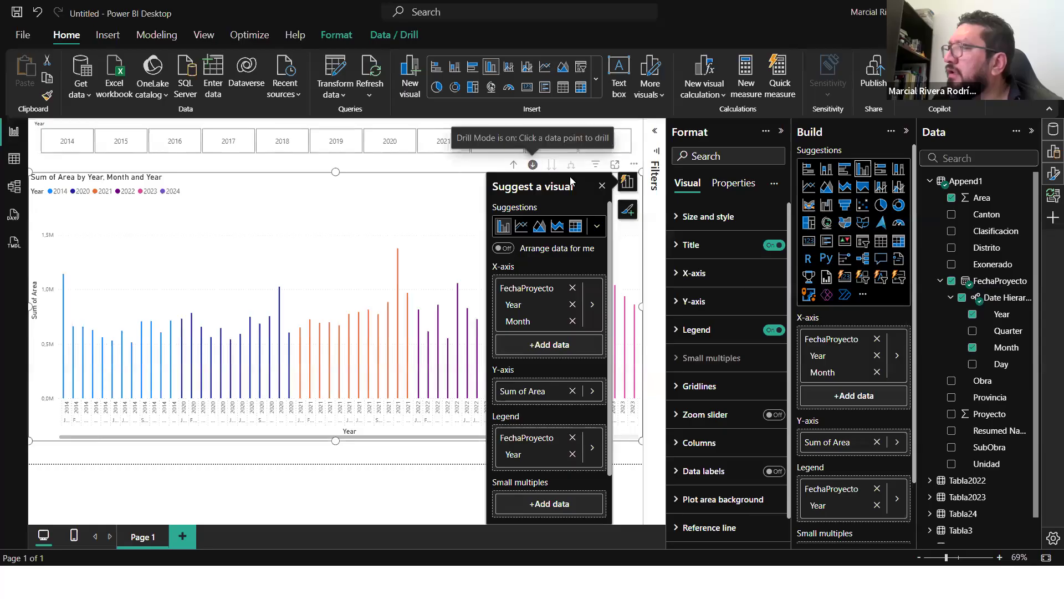
left_click(602, 188)
left_click(533, 165)
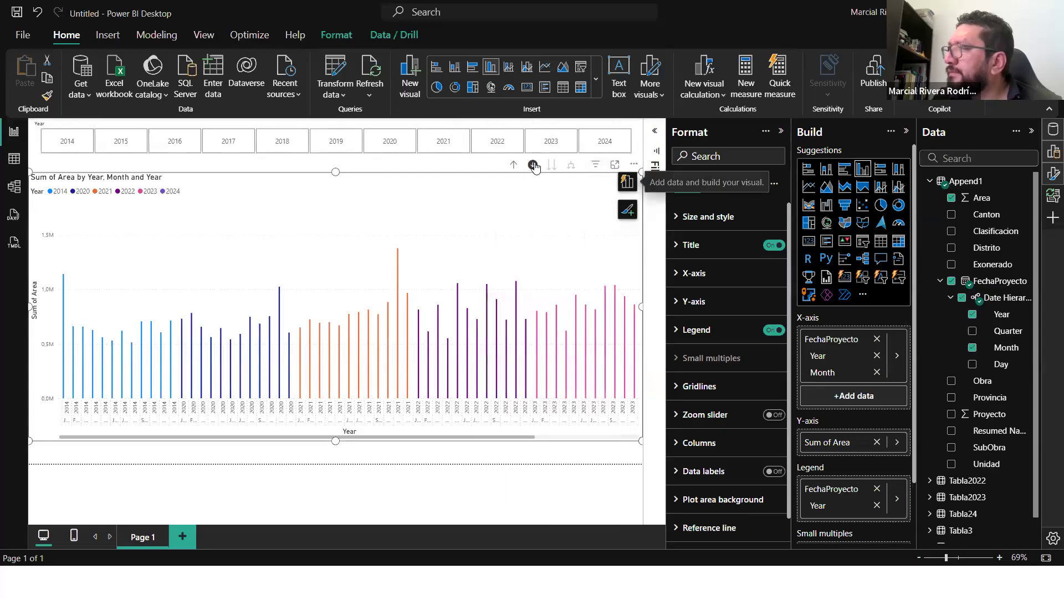
left_click(876, 487)
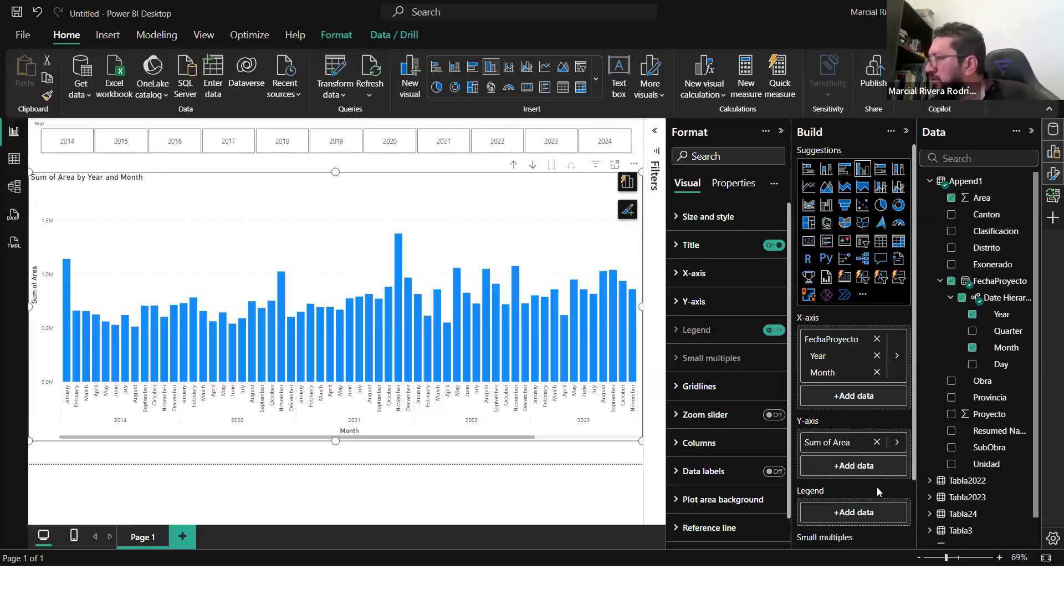
left_click(877, 355)
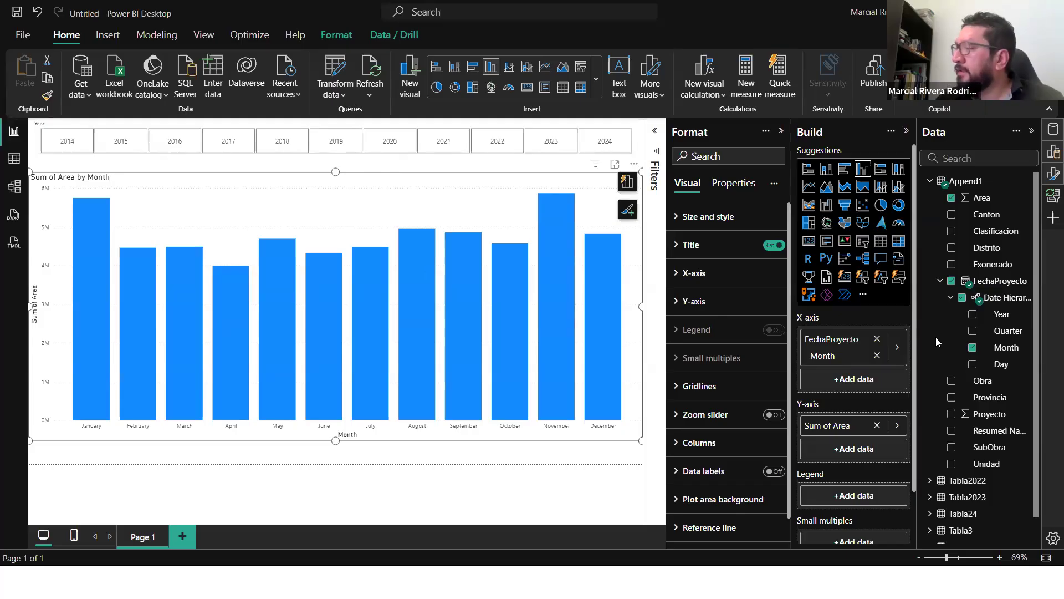
Step: Move the column chart slightly up below the slicer, and shorten it to end about halfway down the page
scroll(857, 379, "down", 1)
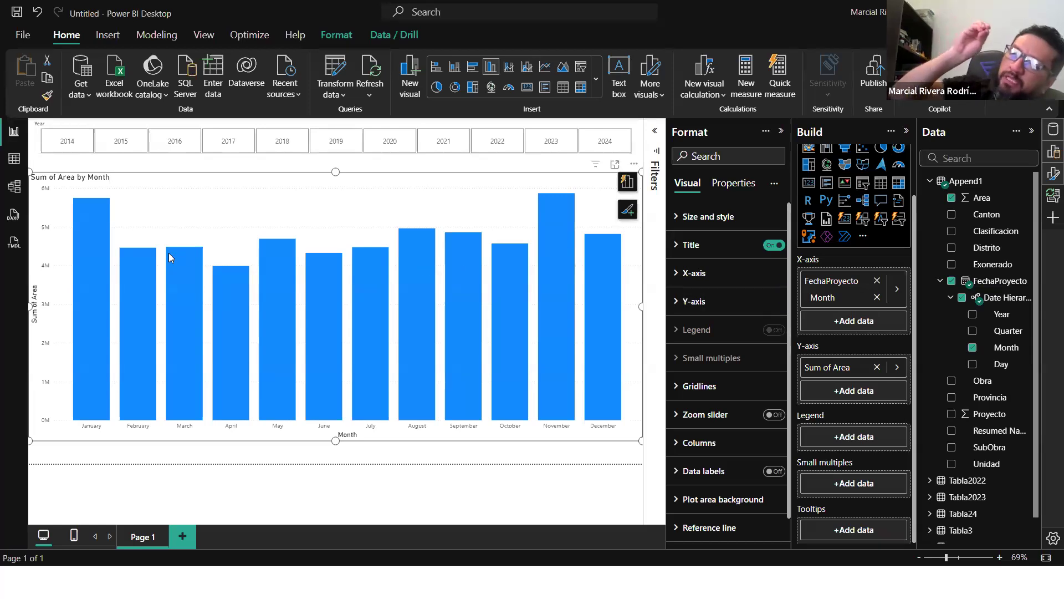
mouse_move(168, 252)
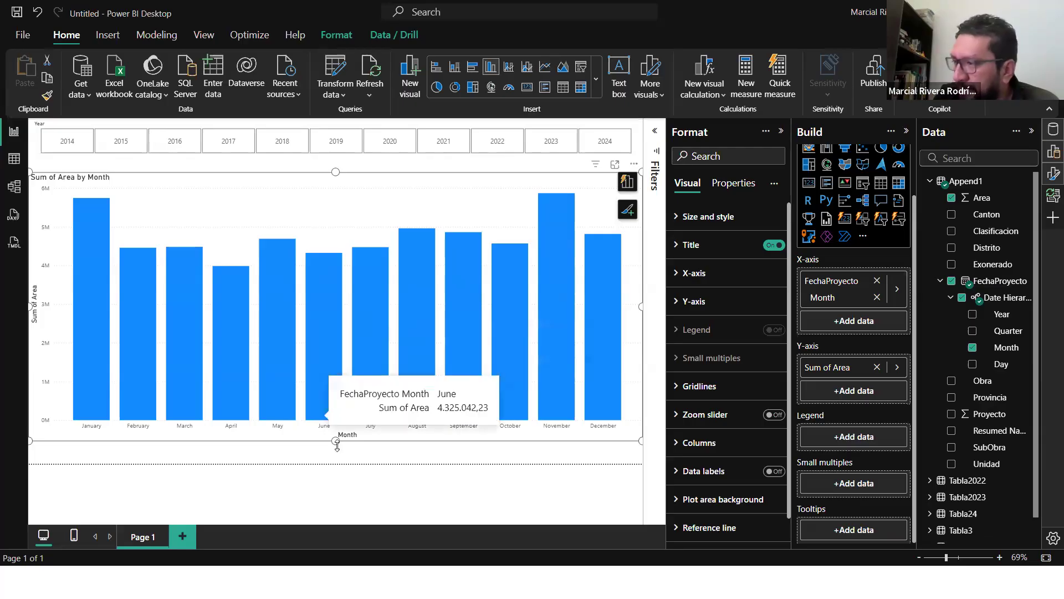
left_click_drag(358, 164, 358, 169)
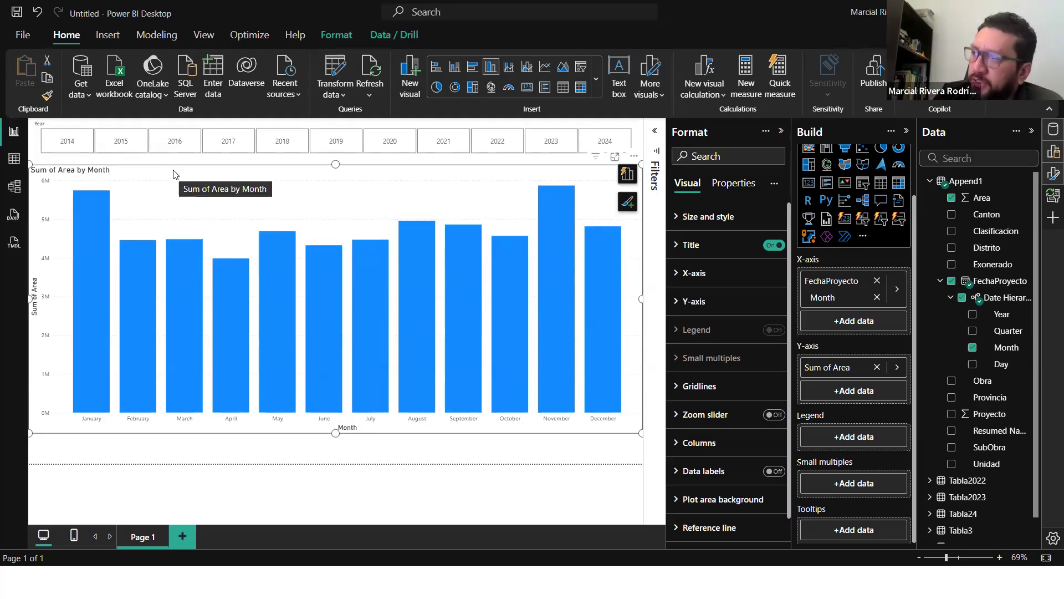
scroll(823, 222, "up", 2)
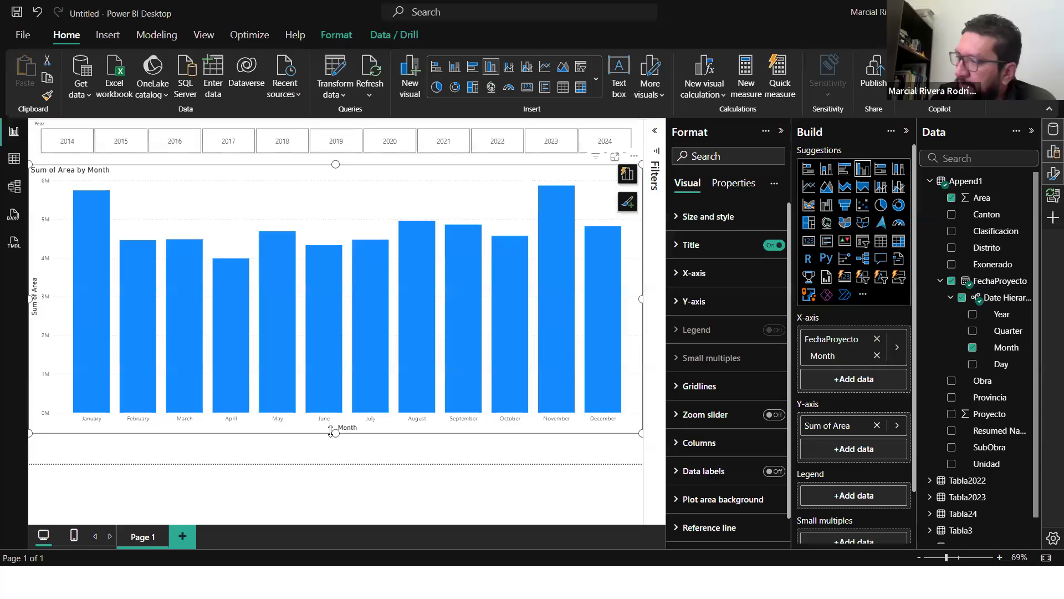
left_click_drag(336, 433, 333, 302)
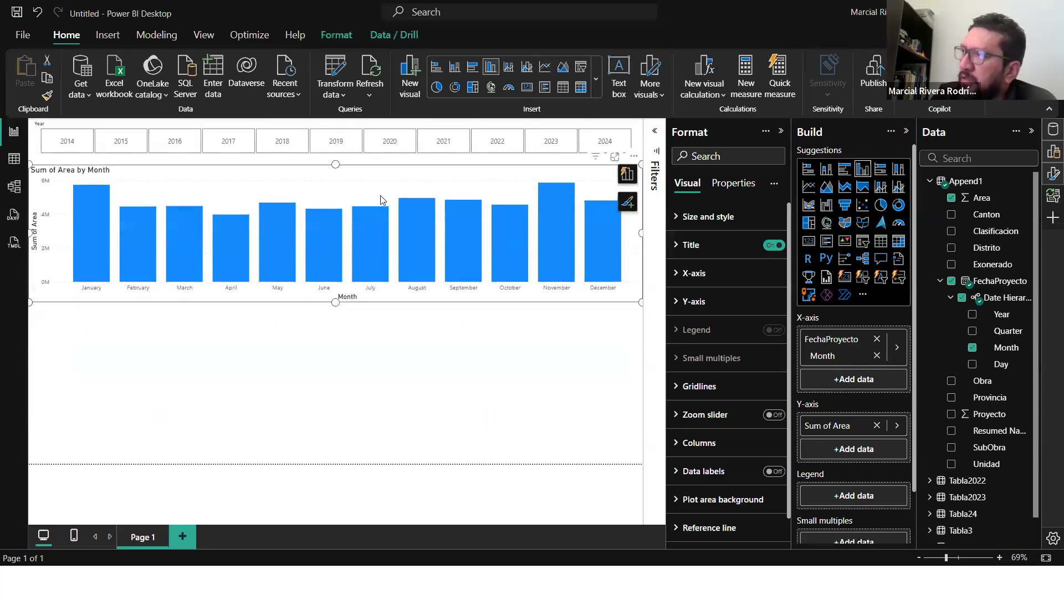
Step: Filter the monthly area chart to 2021 with the Year slicer
left_click(406, 150)
left_click(449, 147)
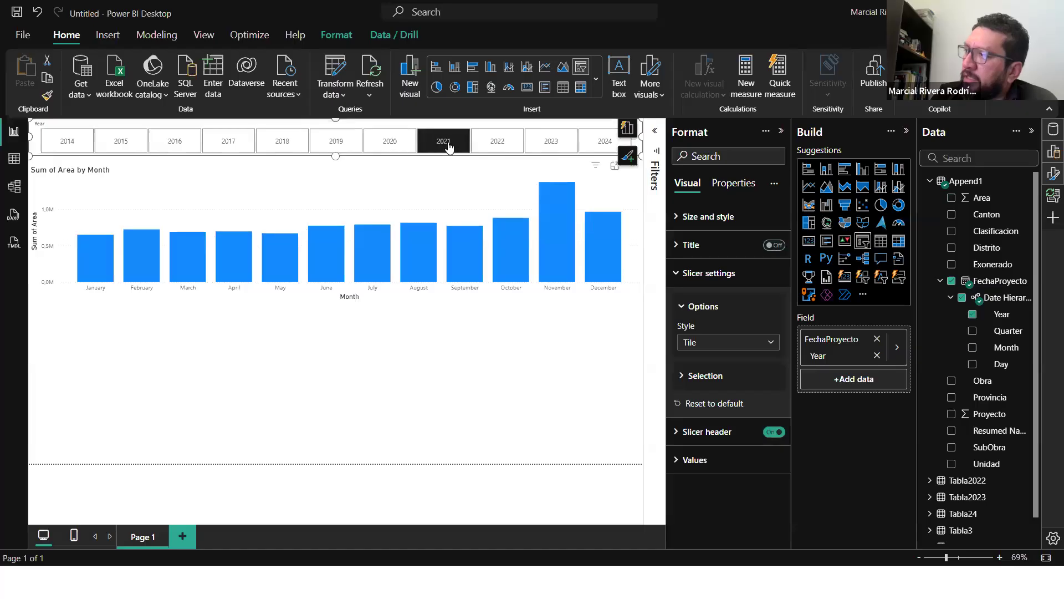
Step: Preview the monthly areas for 2022 and 2023 with the Year slicer, and clear the year selection
left_click(498, 145)
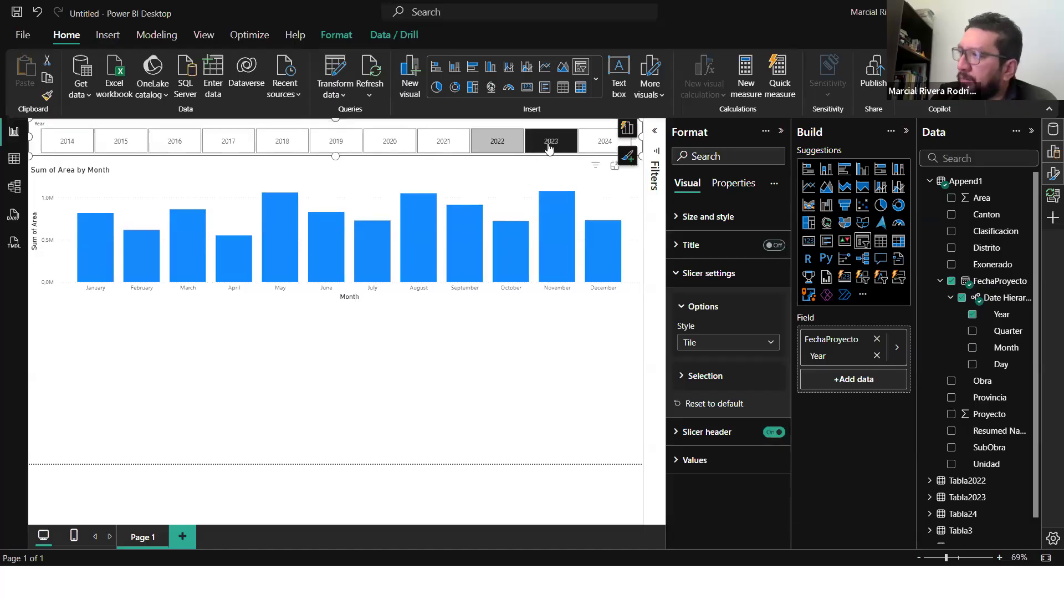
left_click(551, 145)
left_click(498, 145)
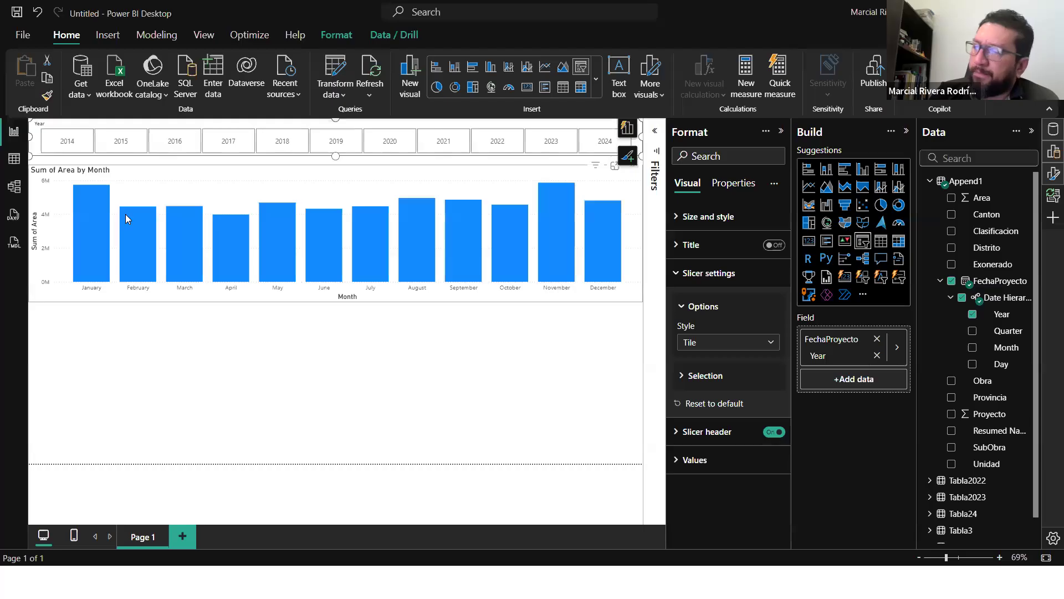
Step: Turn on data labels for the Sum of Area by Month column chart
left_click(409, 175)
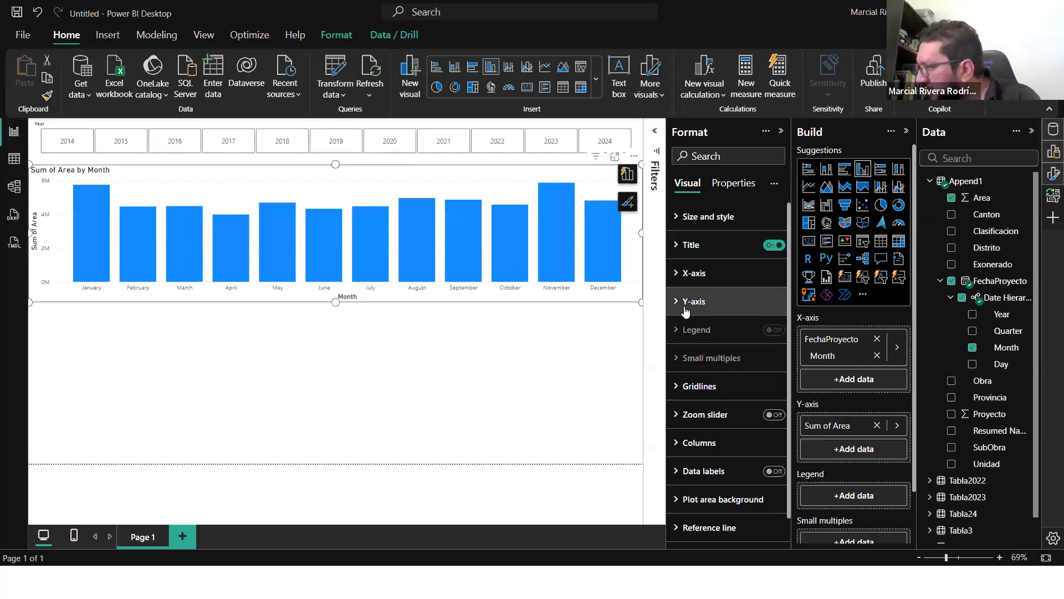
left_click(779, 473)
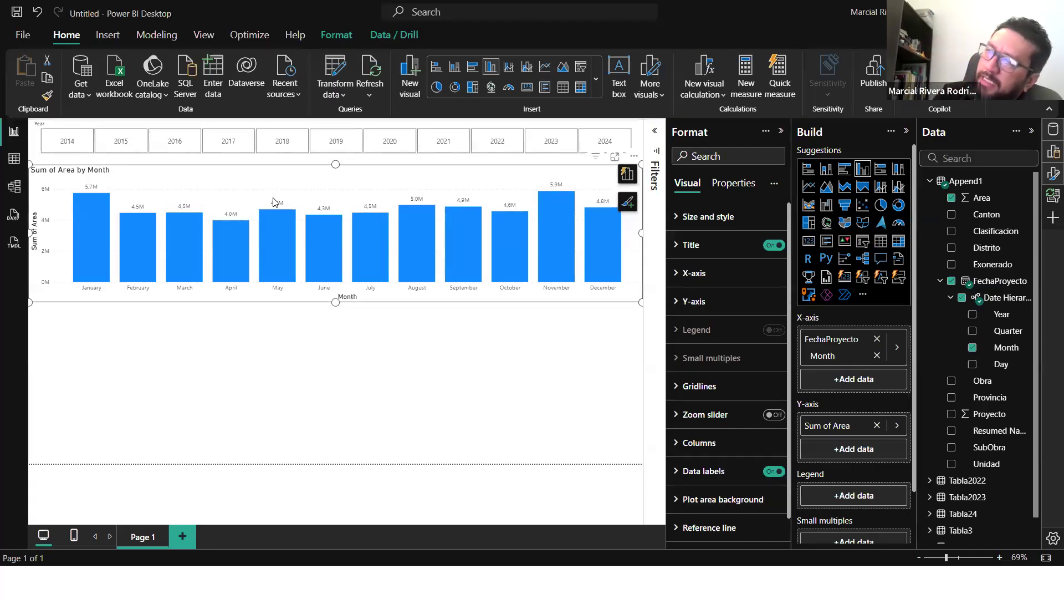
Step: Compare the labelled monthly areas for the years 2019 to 2022 with the Year slicer, leaving 2022 selected
left_click(482, 150)
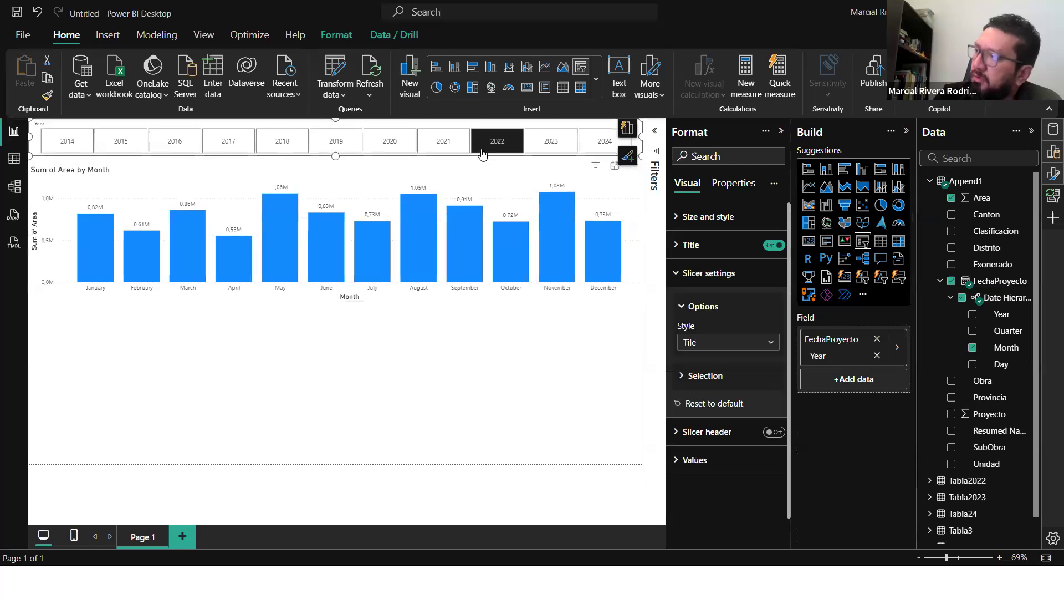
left_click(444, 145)
left_click(389, 145)
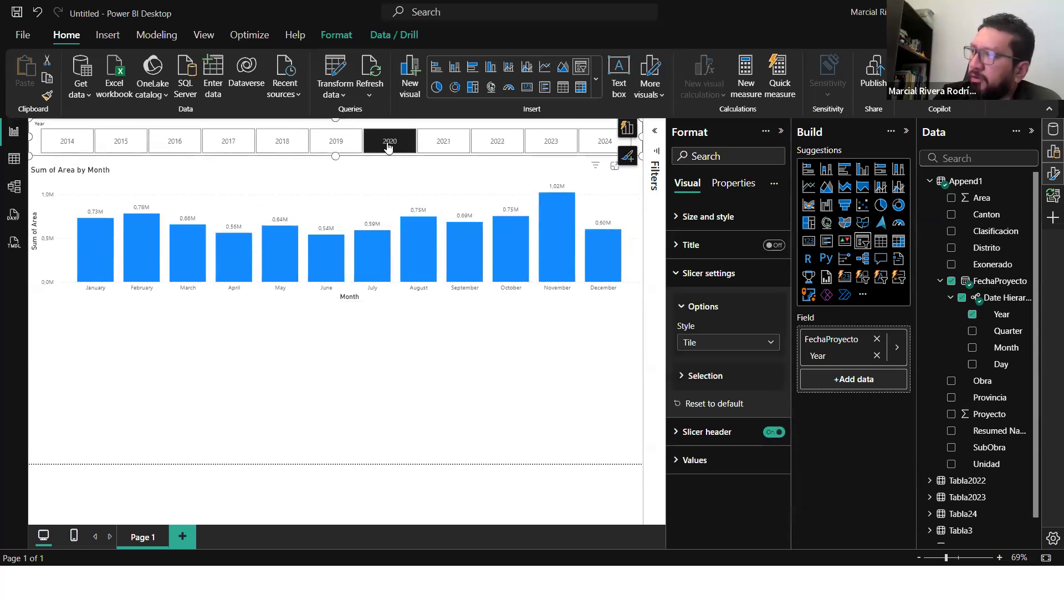
left_click(336, 144)
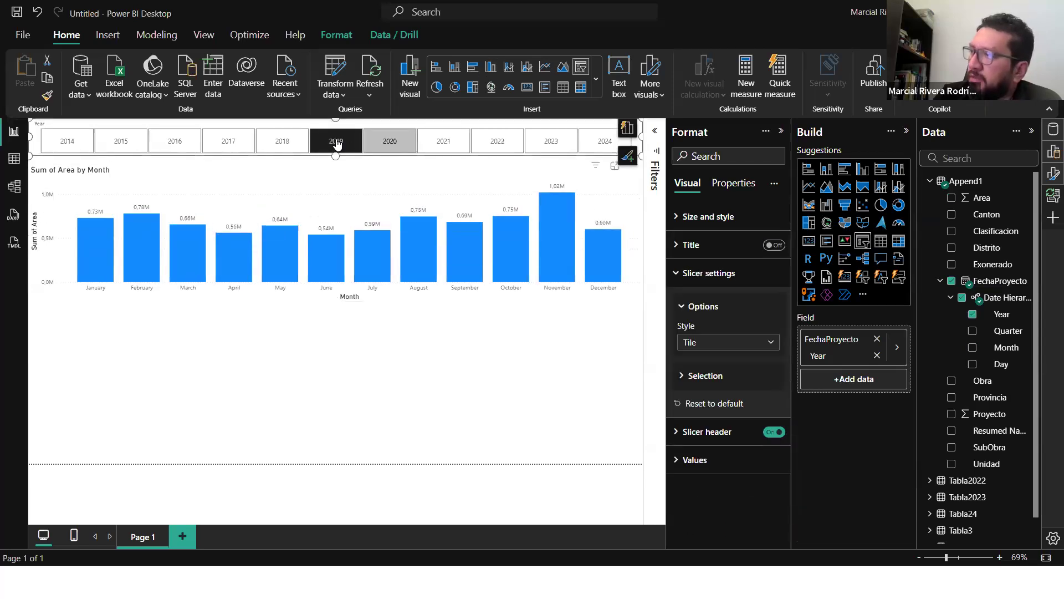
left_click(389, 143)
left_click(443, 145)
left_click(495, 143)
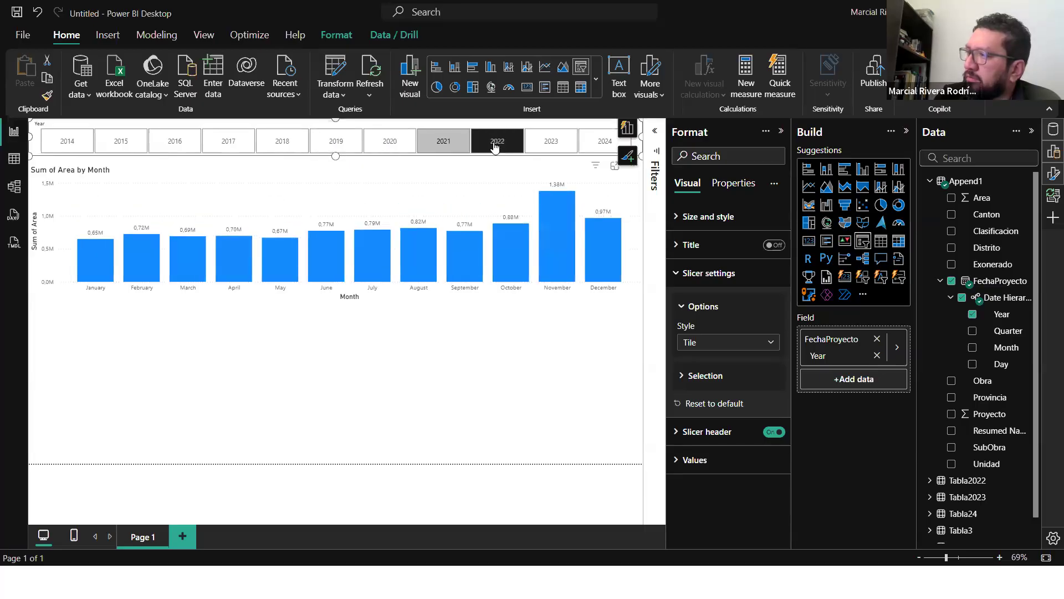
left_click(542, 146)
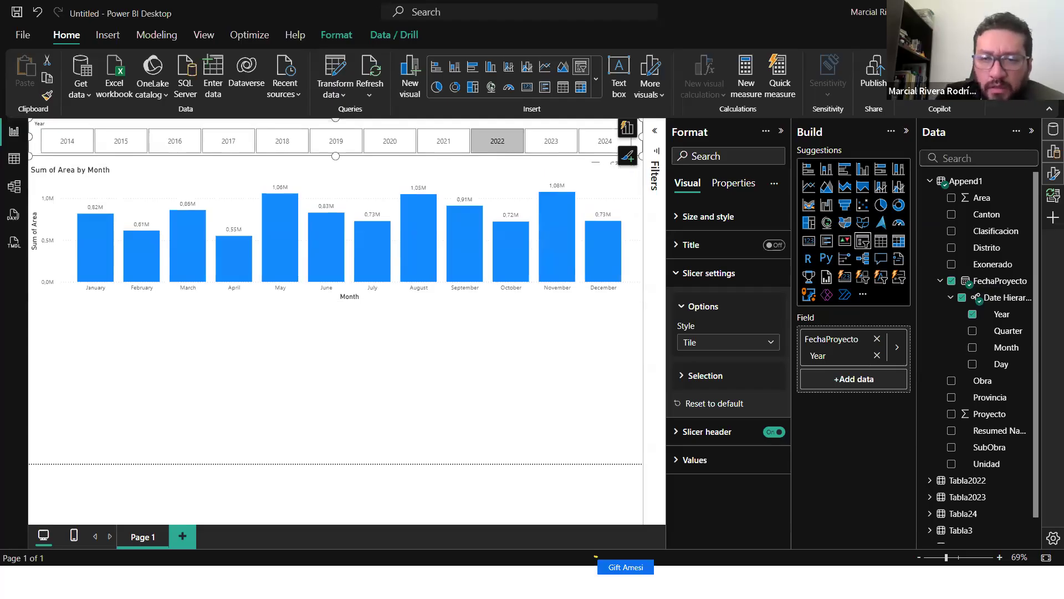
Step: Extend the column chart's upper edge to meet the bottom of the Year slicer
left_click(344, 395)
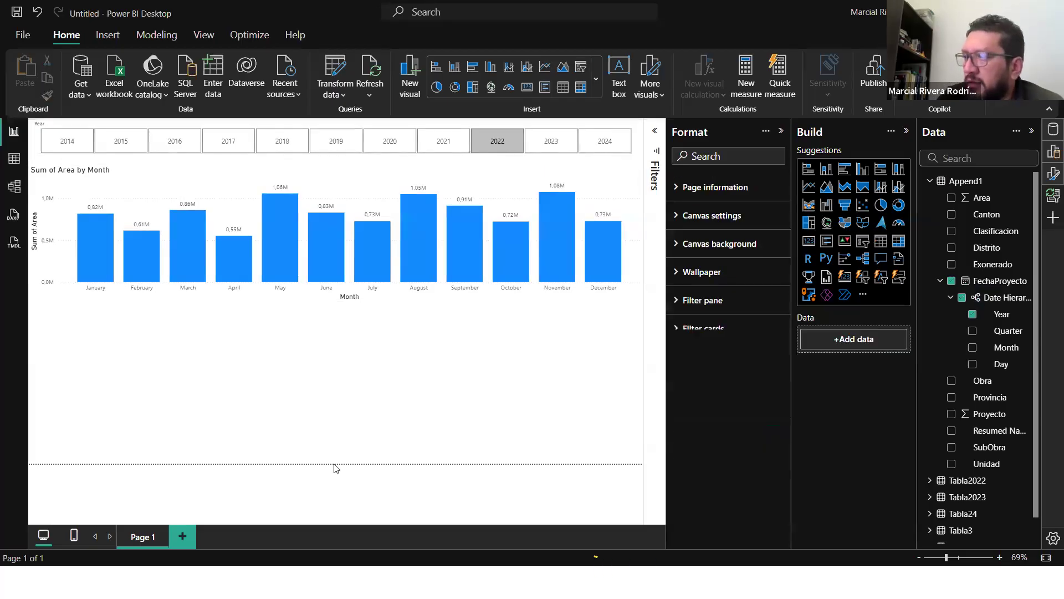
left_click(314, 180)
left_click_drag(335, 165, 336, 157)
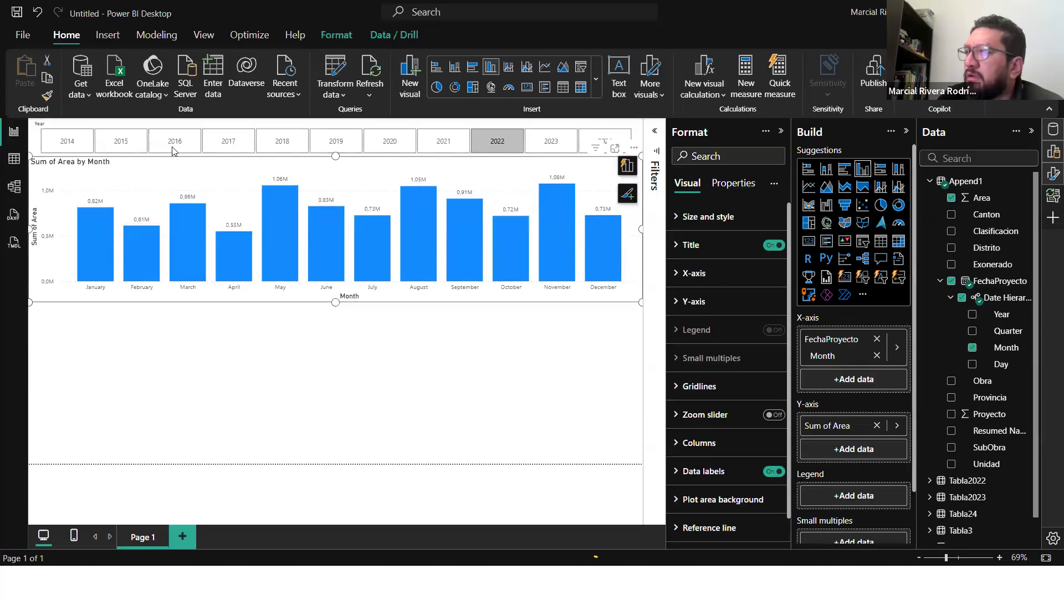
Step: Filter the chart to 2023 with the Year slicer, and hide the formatting options to enlarge the report page
left_click(549, 143)
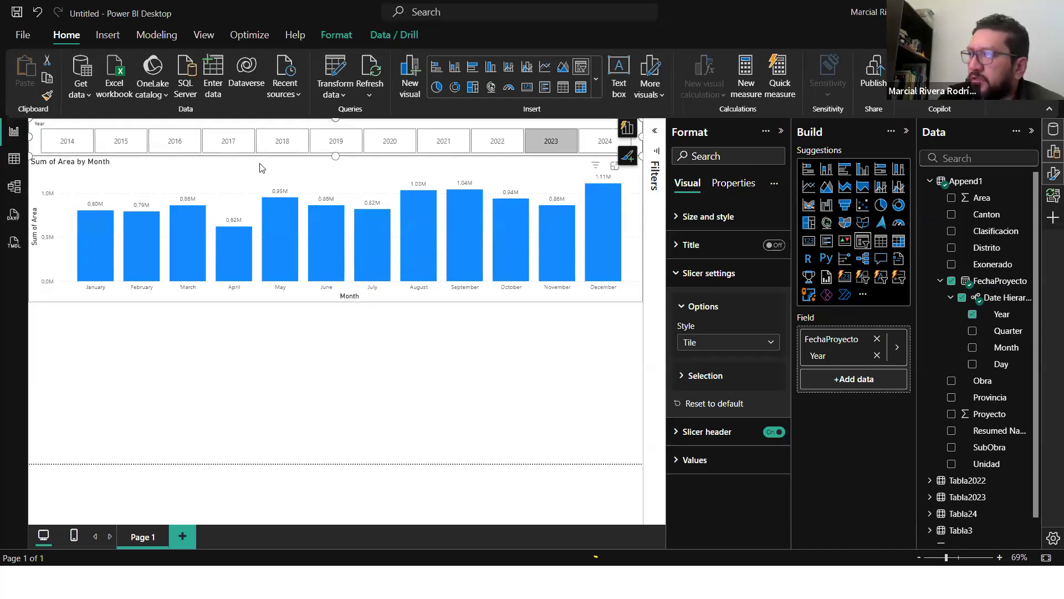
left_click(607, 260)
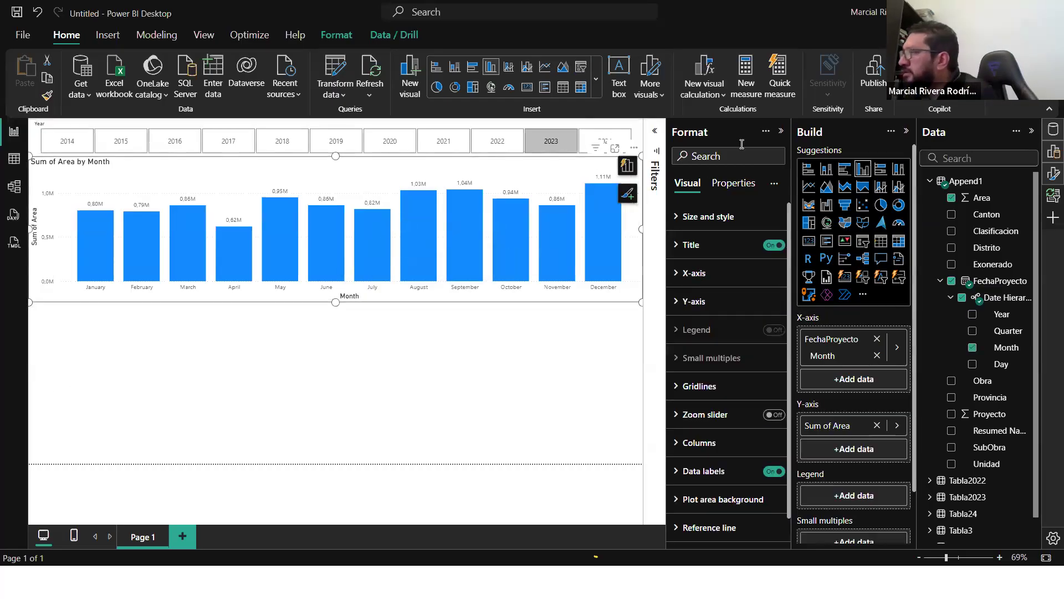
left_click(782, 133)
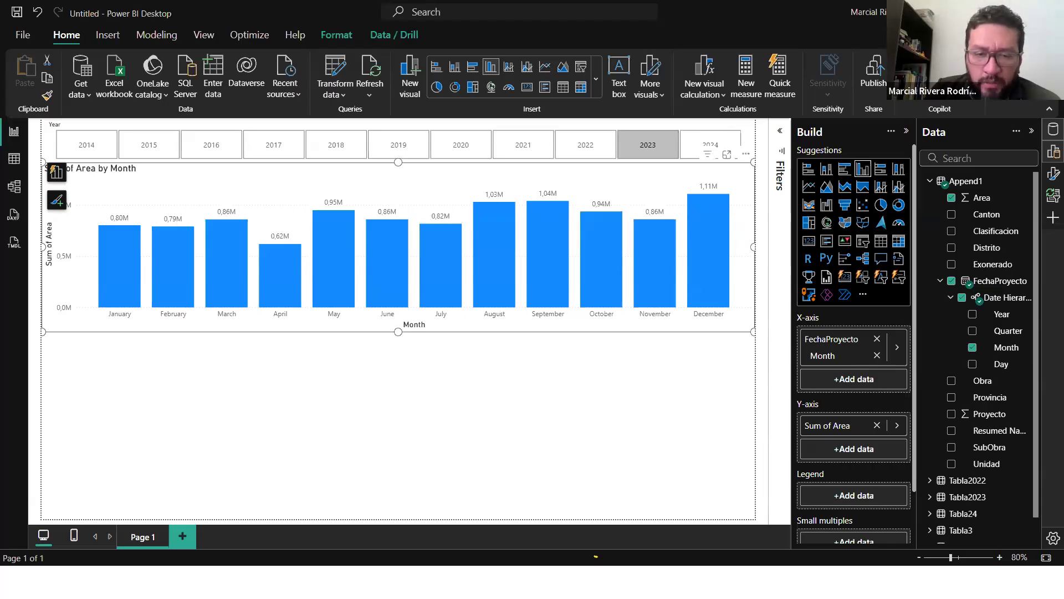
Step: Switch to the browser to check the CFIA dashboard's visuals below the monthly chart, and return to Power BI Desktop
key("alt+Tab")
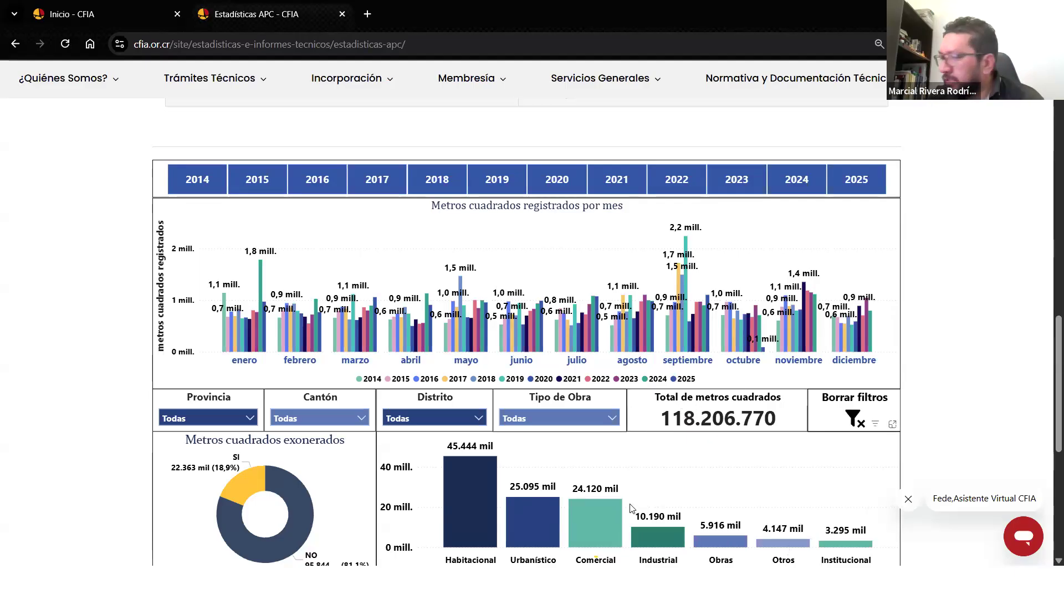
key("alt+Tab")
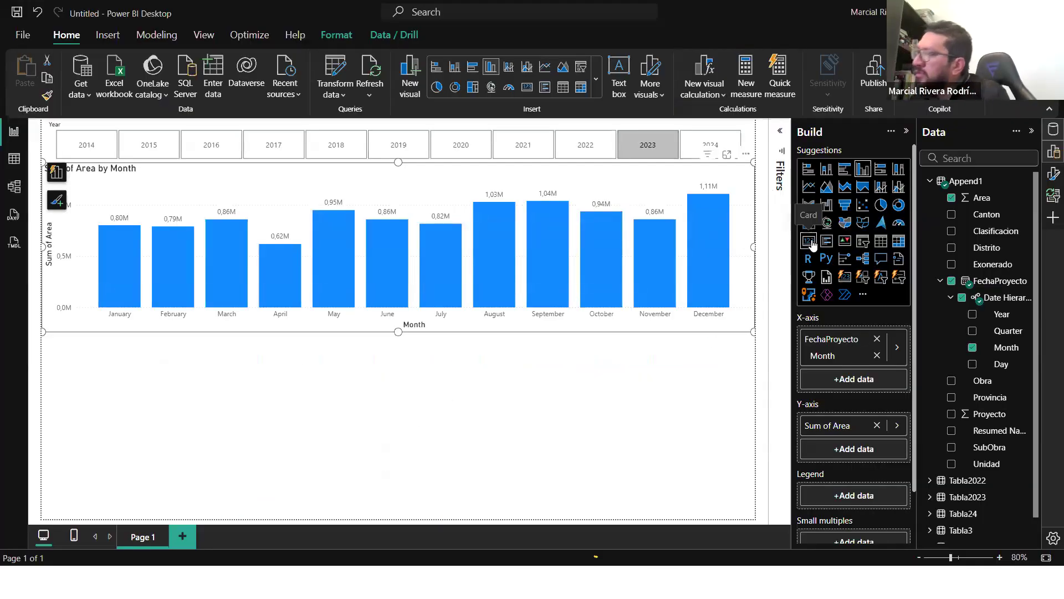
Step: Add a card below the column chart showing the sum of Area from Append1, and open the card's quick formatting options
left_click(453, 358)
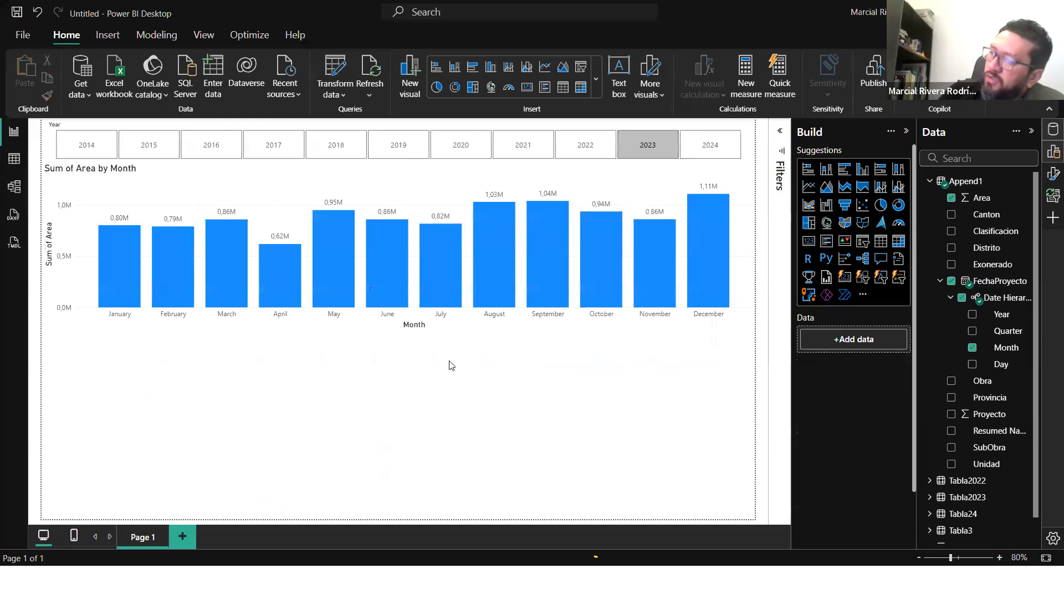
left_click(808, 240)
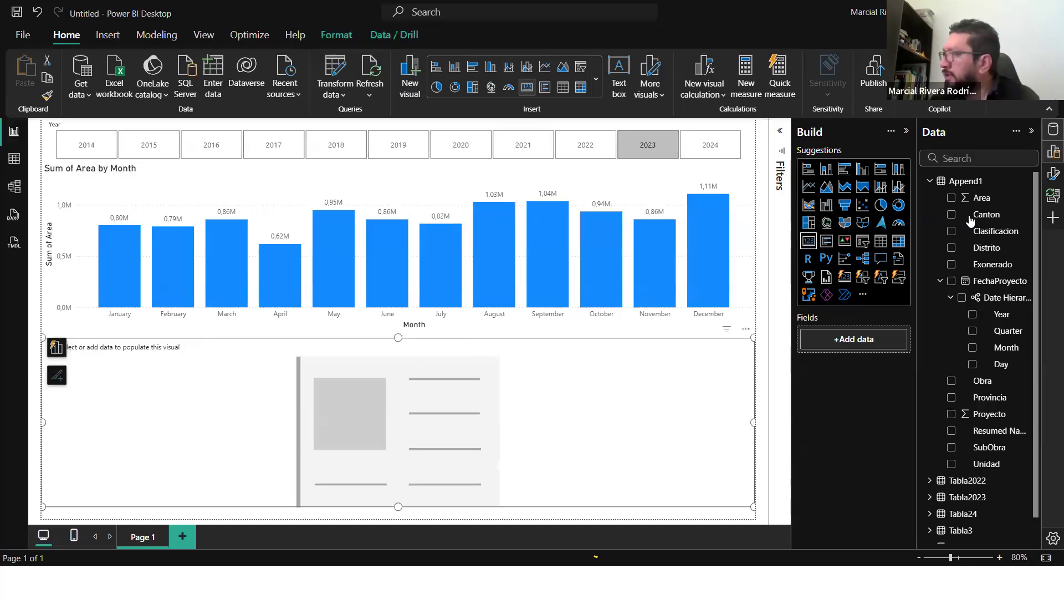
left_click_drag(980, 198, 403, 404)
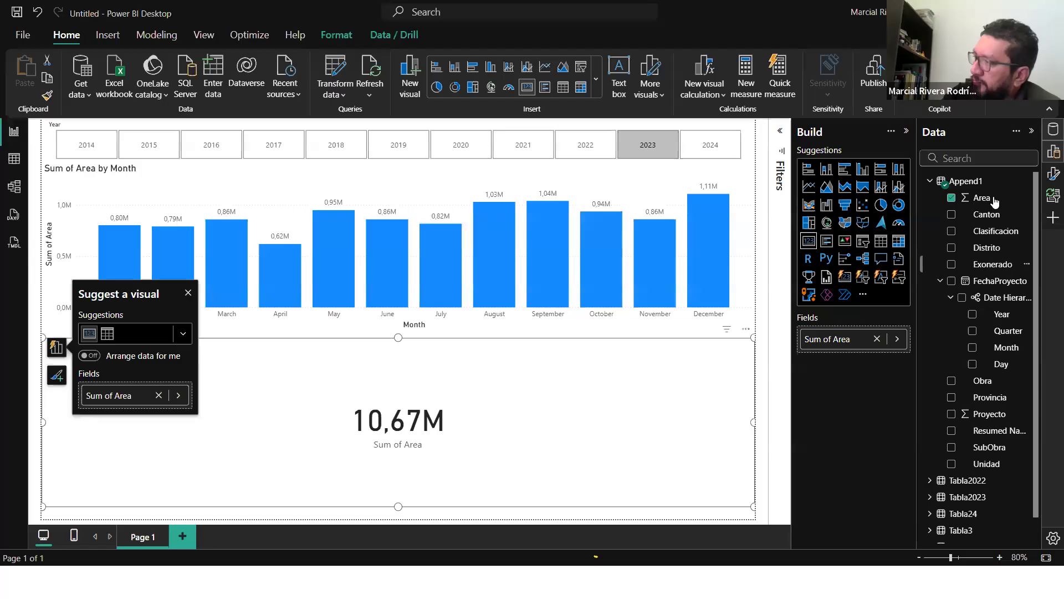
left_click(58, 376)
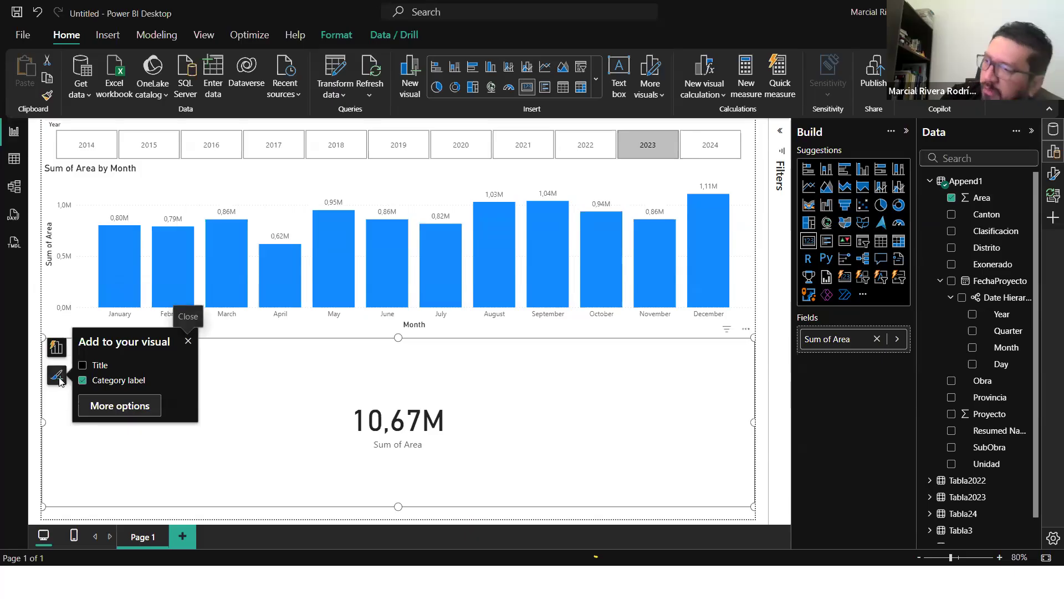
Step: Set the card's callout value to display units None with 0 decimal places
left_click(1052, 174)
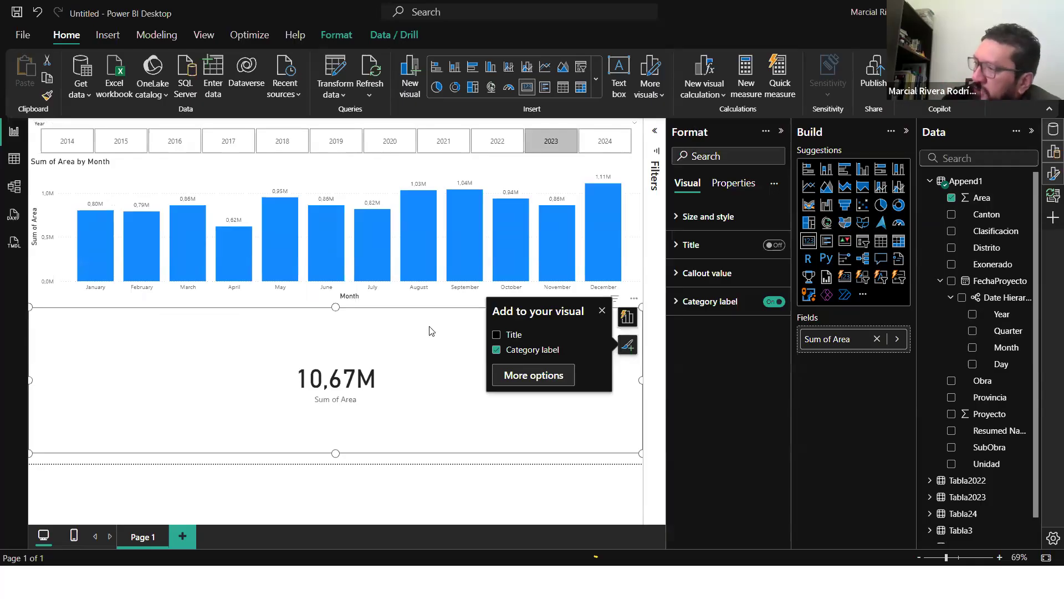
left_click(679, 274)
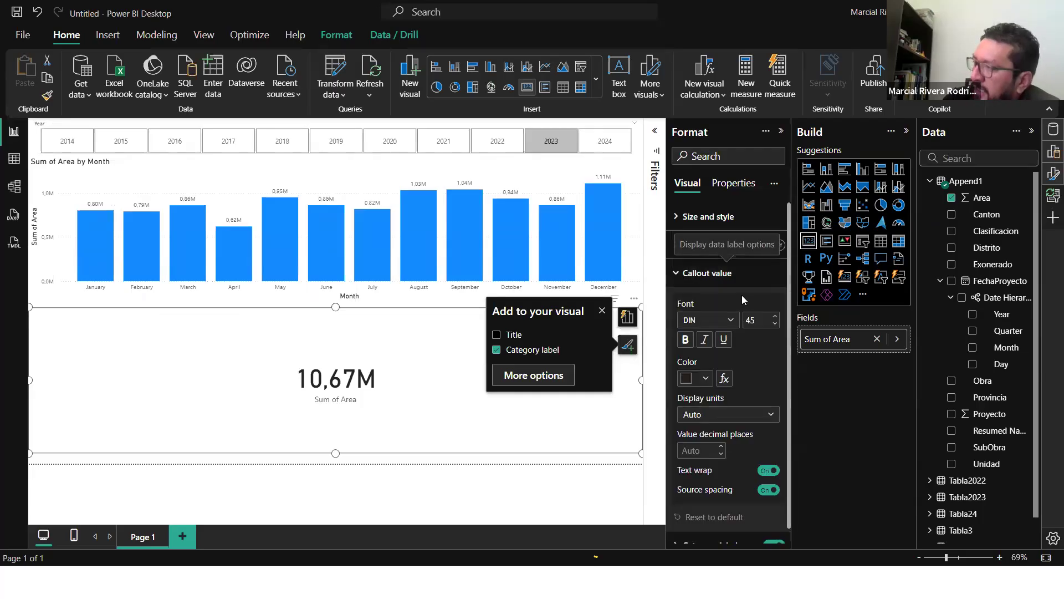
scroll(694, 385, "down", 1)
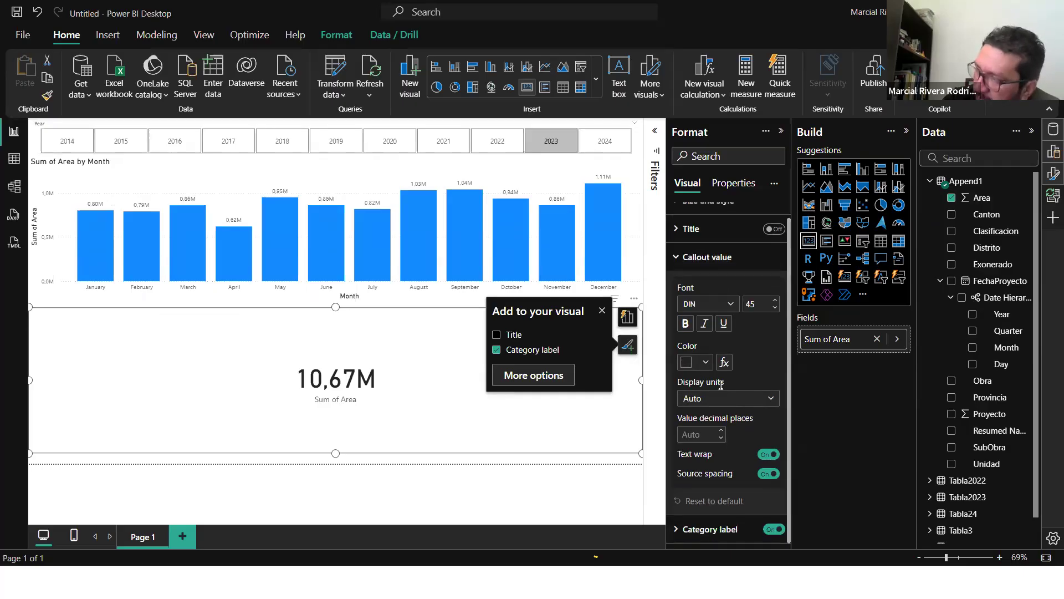
left_click(772, 399)
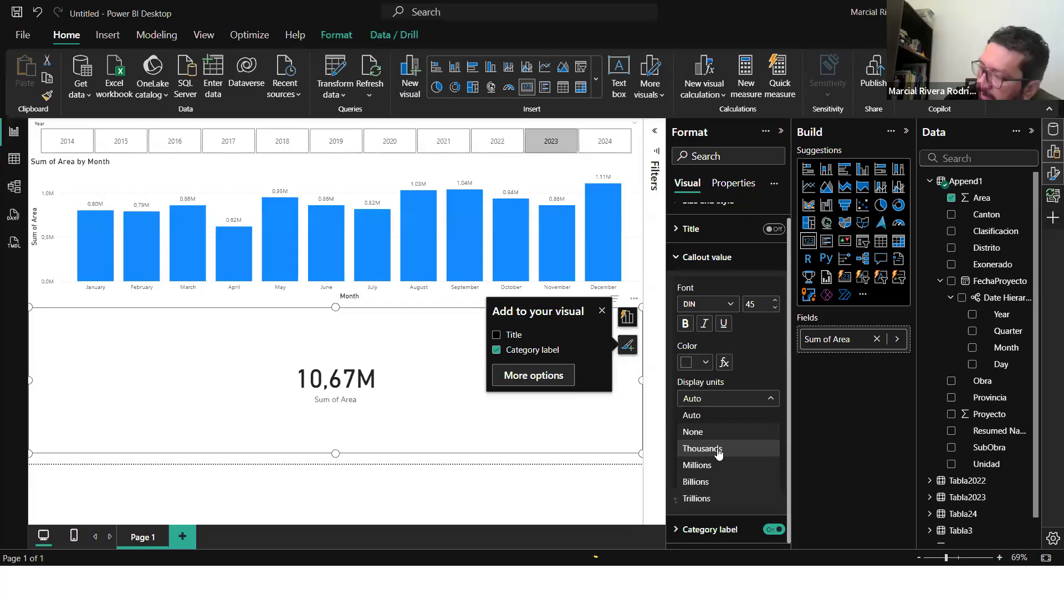
left_click(705, 432)
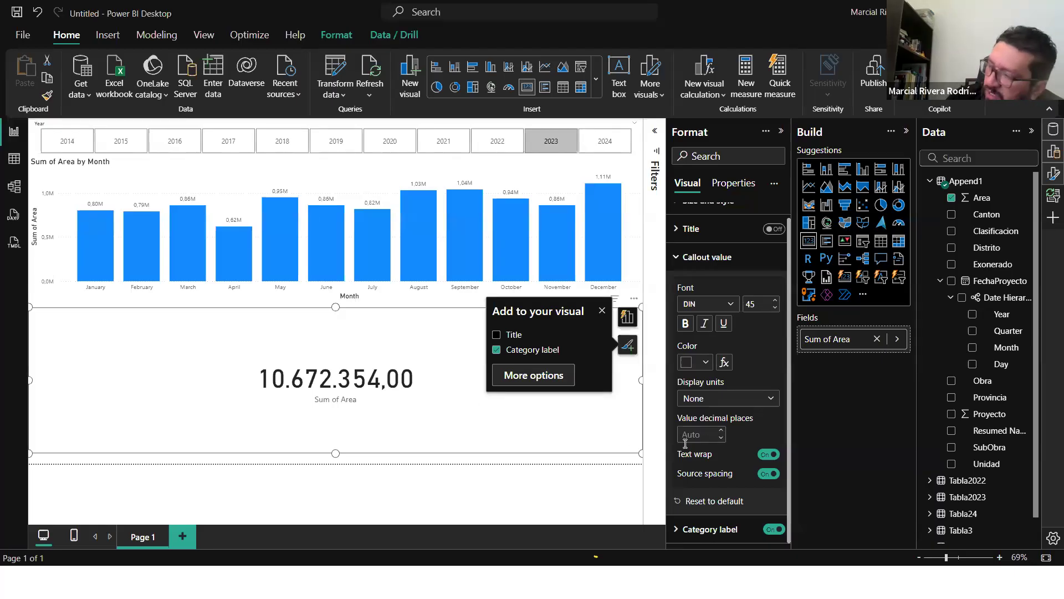
type("0")
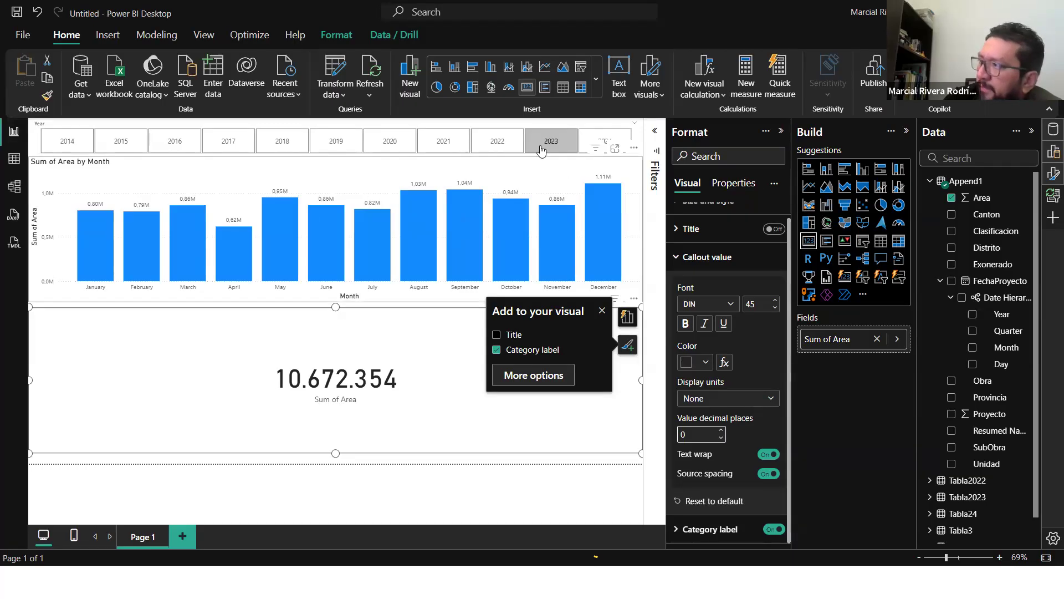
left_click(497, 142)
double_click(114, 143)
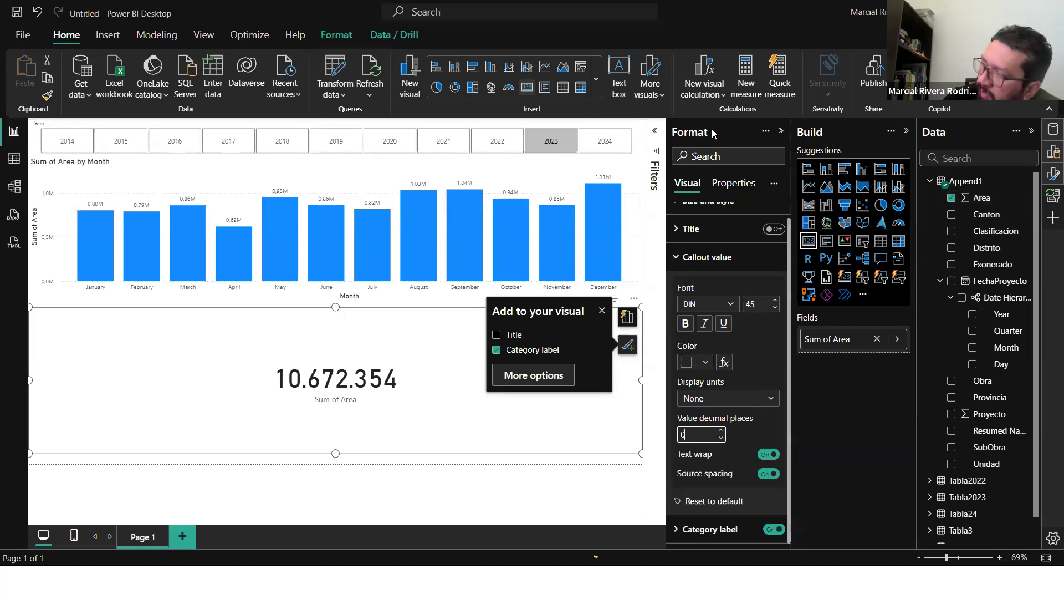
scroll(749, 283, "up", 1)
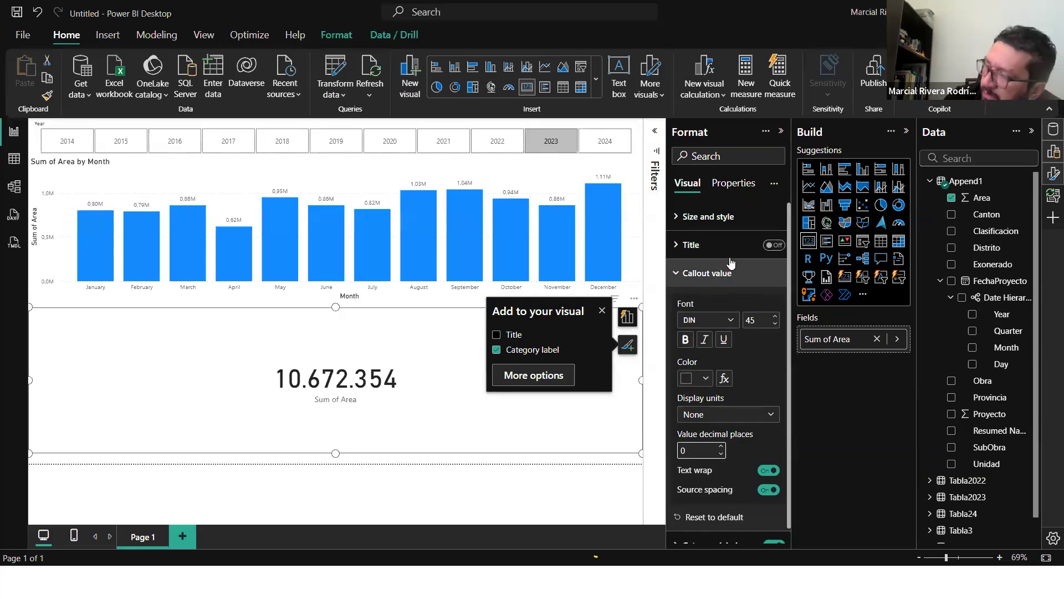
scroll(691, 437, "down", 1)
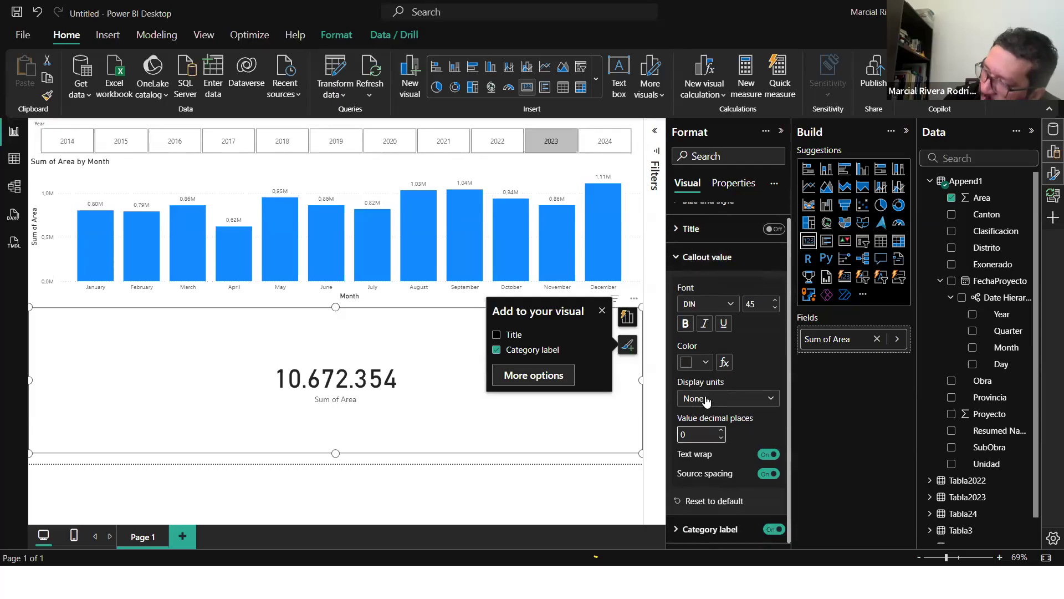
left_click(745, 398)
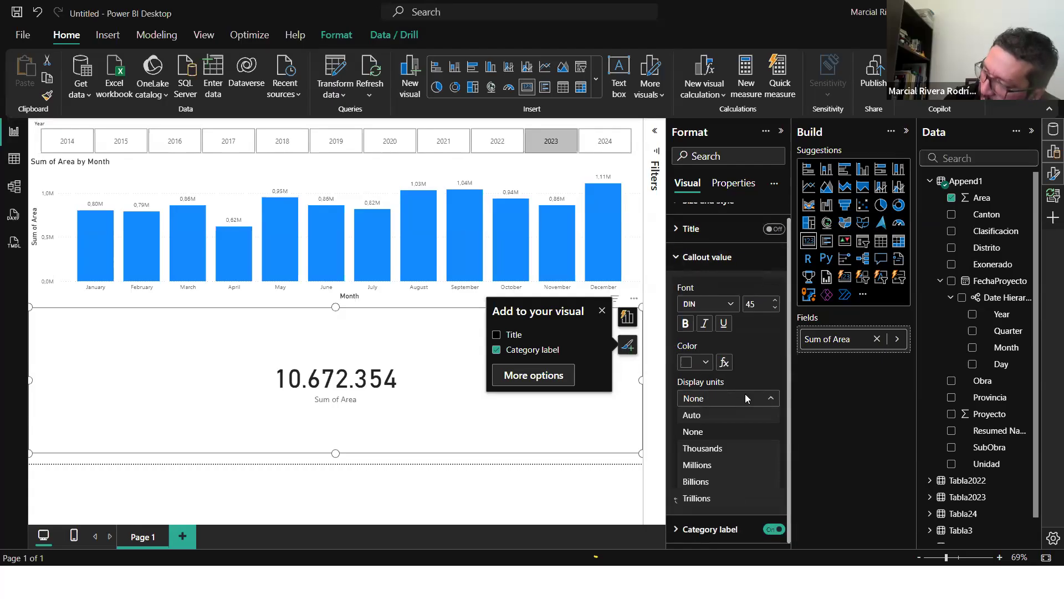
left_click(712, 432)
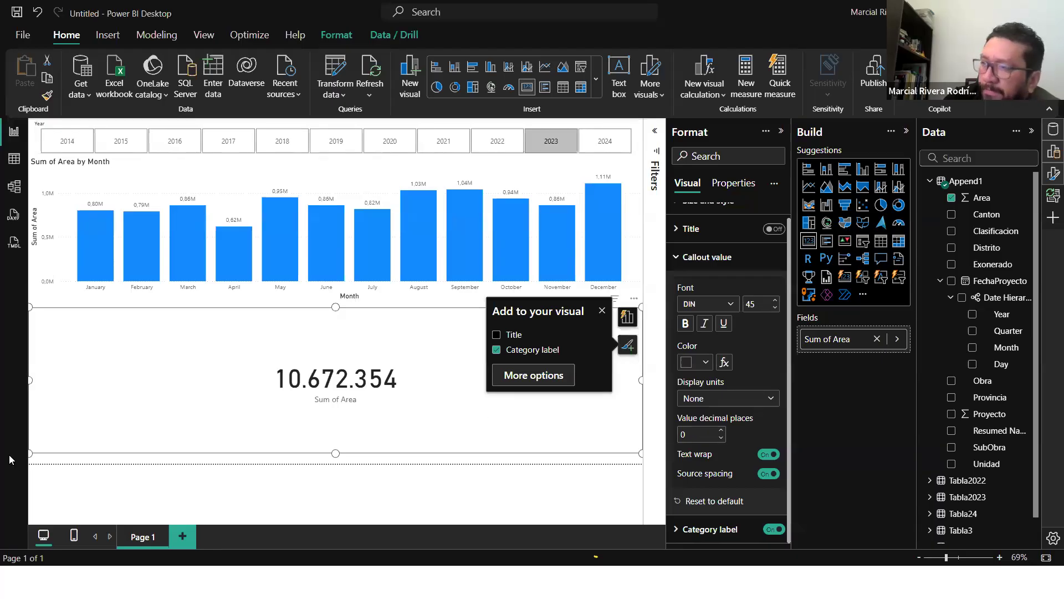
Step: Shrink the Sum of Area card to a small box just below the bar chart and set its callout font size to 36
left_click_drag(29, 454, 413, 363)
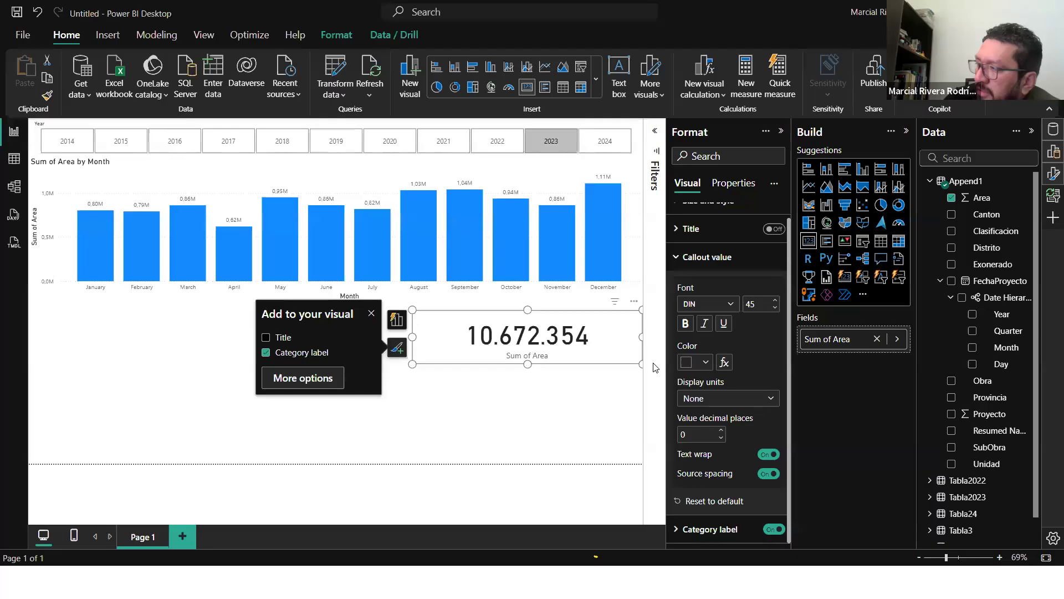
left_click_drag(637, 364, 581, 364)
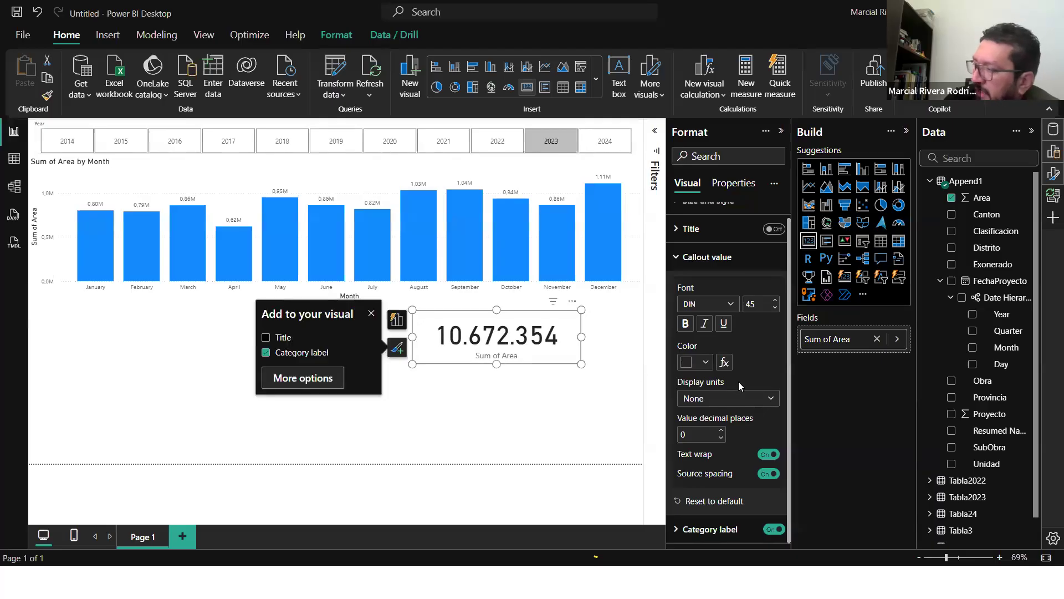
double_click(763, 309)
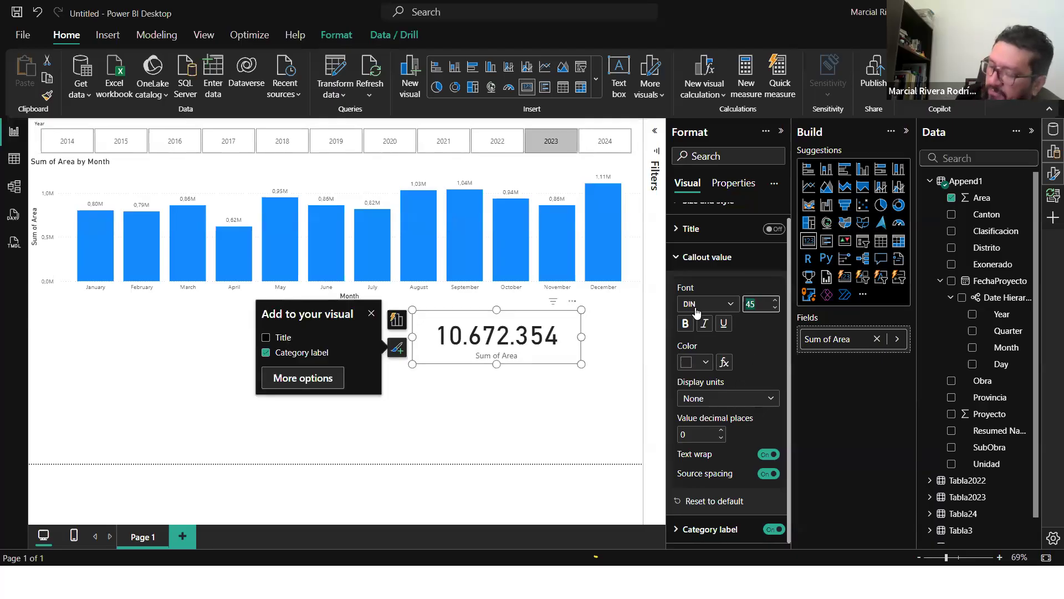
type("40")
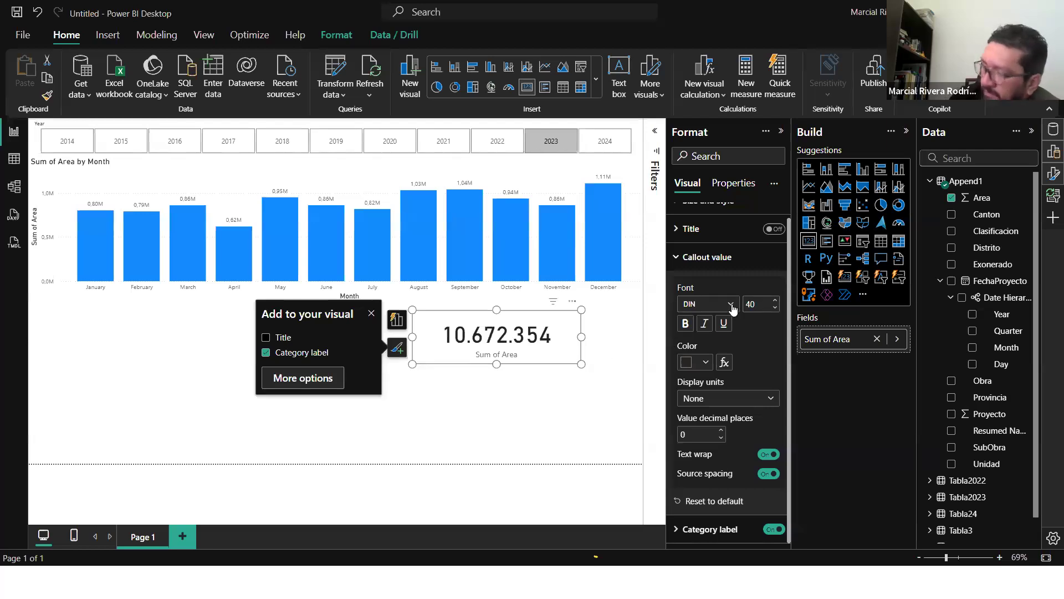
key("BackSpace")
key("BackSpace")
type("36")
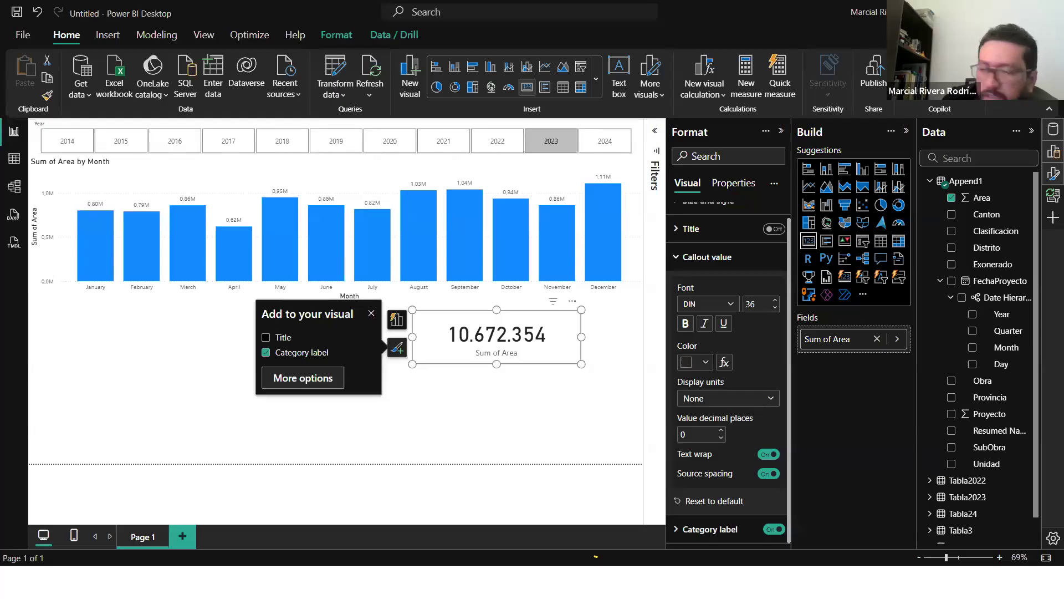
Step: Switch to the CFIA statistics page in the browser, filter its report by 2023 and compare the total square metres with the Power BI card
key("alt+Tab")
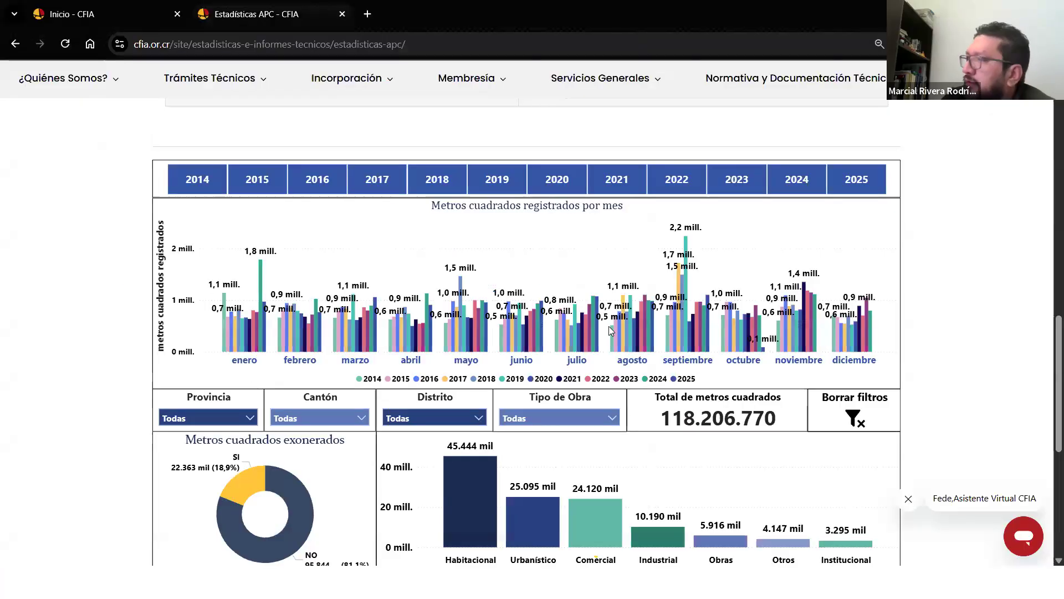
left_click(744, 188)
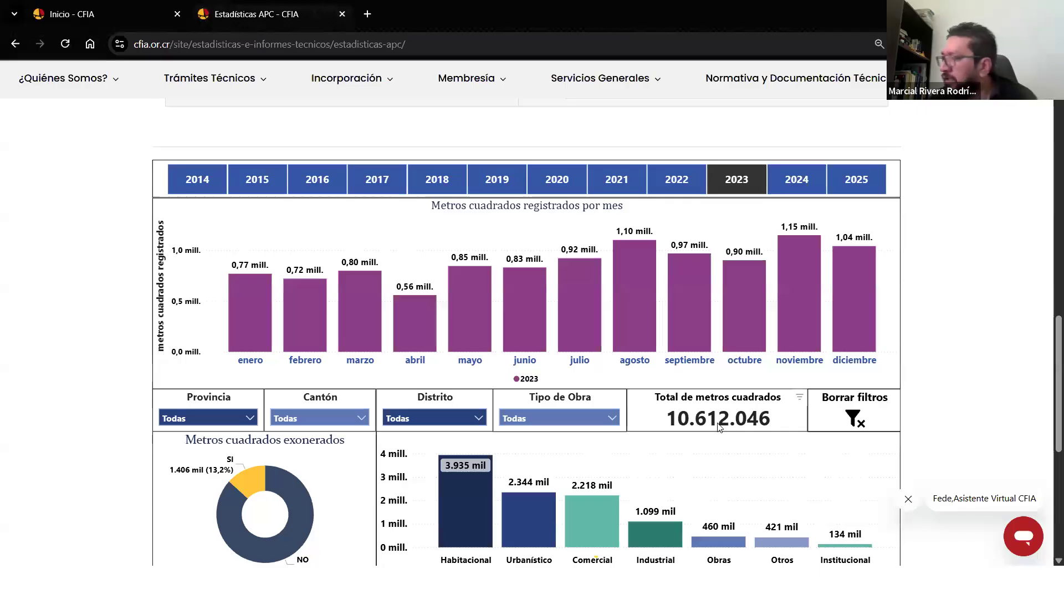
key("alt+Tab")
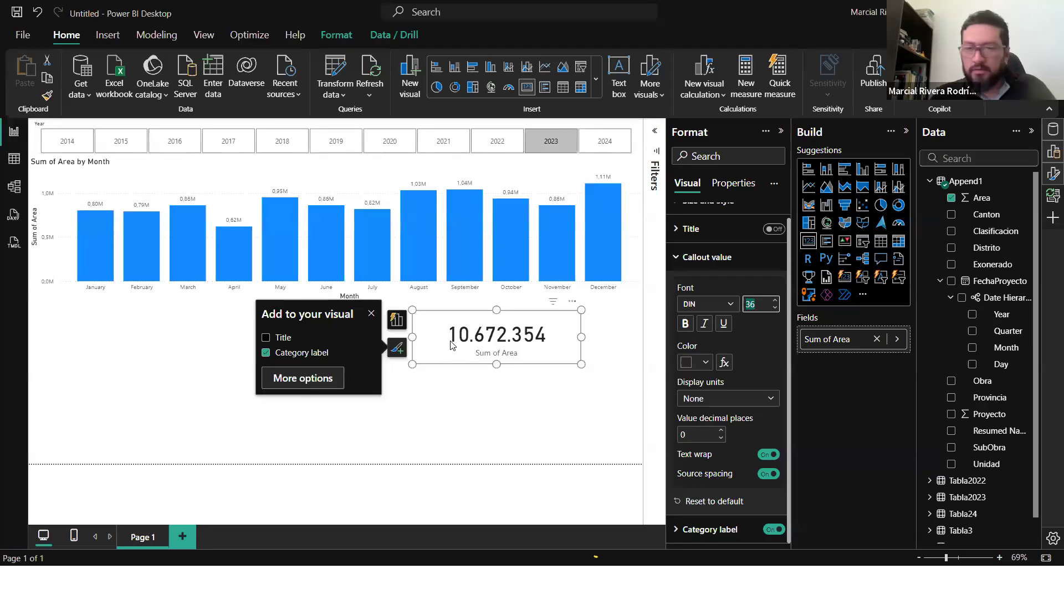
Step: Return to the CFIA page in the browser and view the Registros de Obra Eléctrica report page for 2024 and 2023
key("alt+Tab")
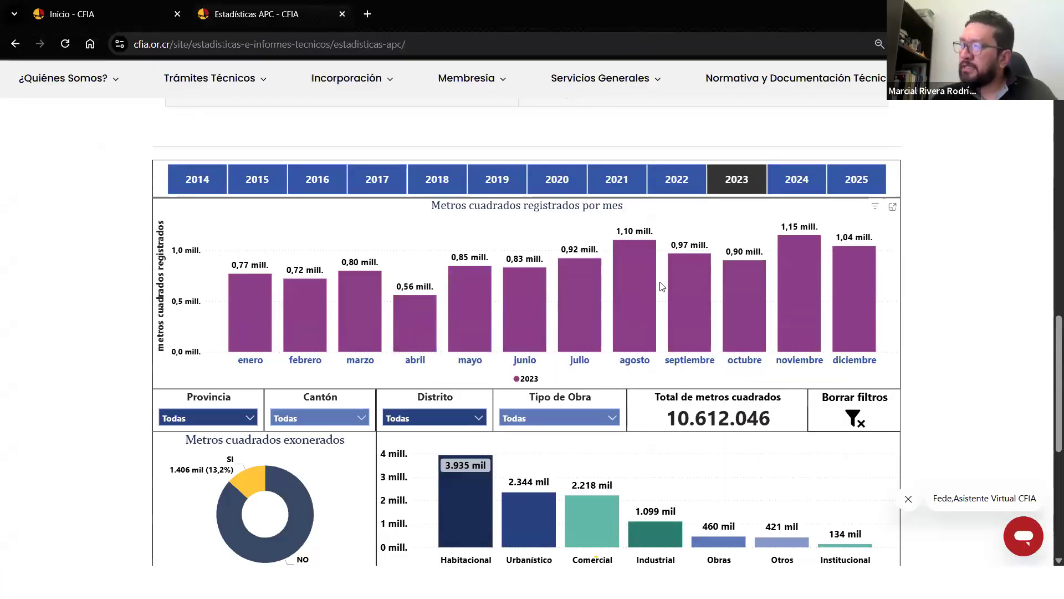
scroll(660, 286, "down", 1)
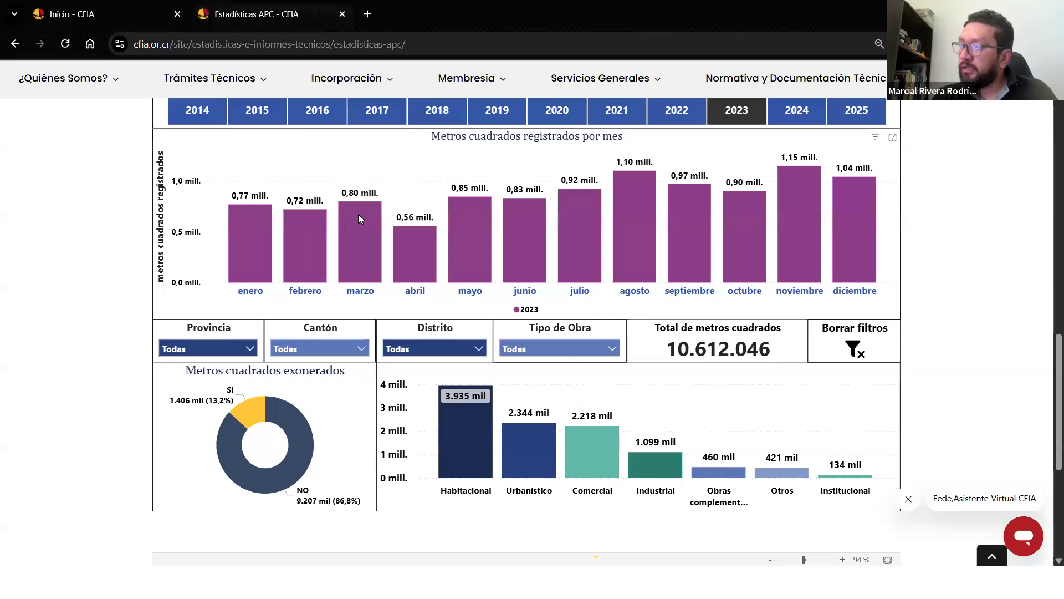
scroll(499, 332, "down", 1)
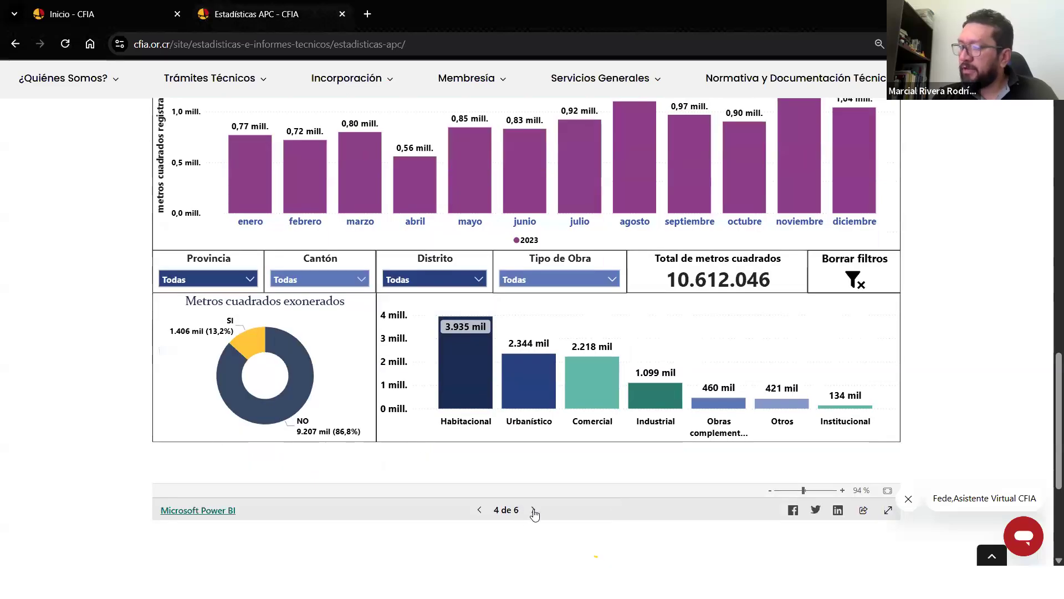
left_click(533, 510)
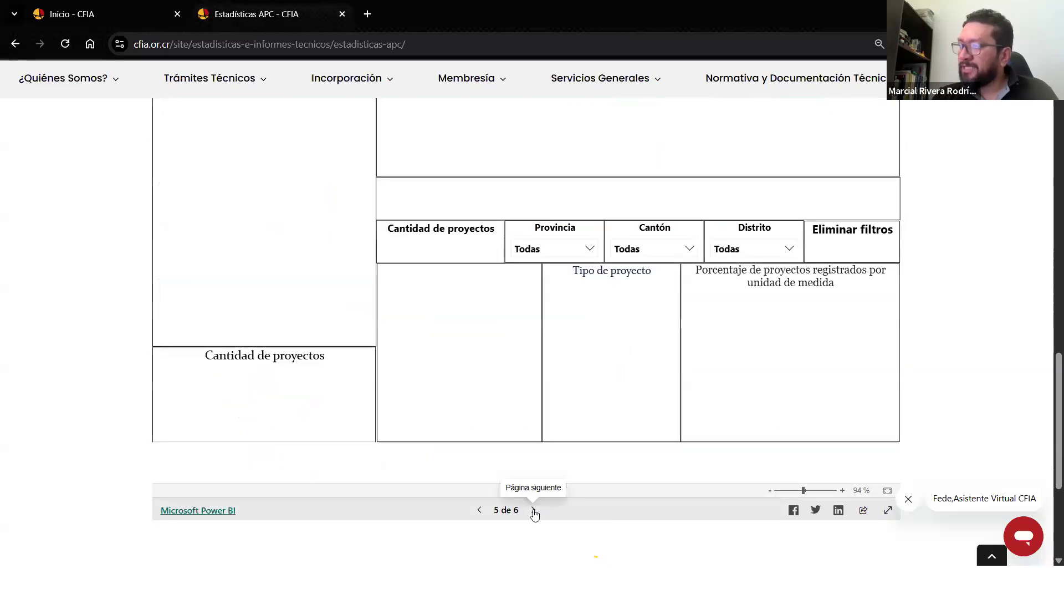
left_click(534, 510)
scroll(604, 392, "up", 2)
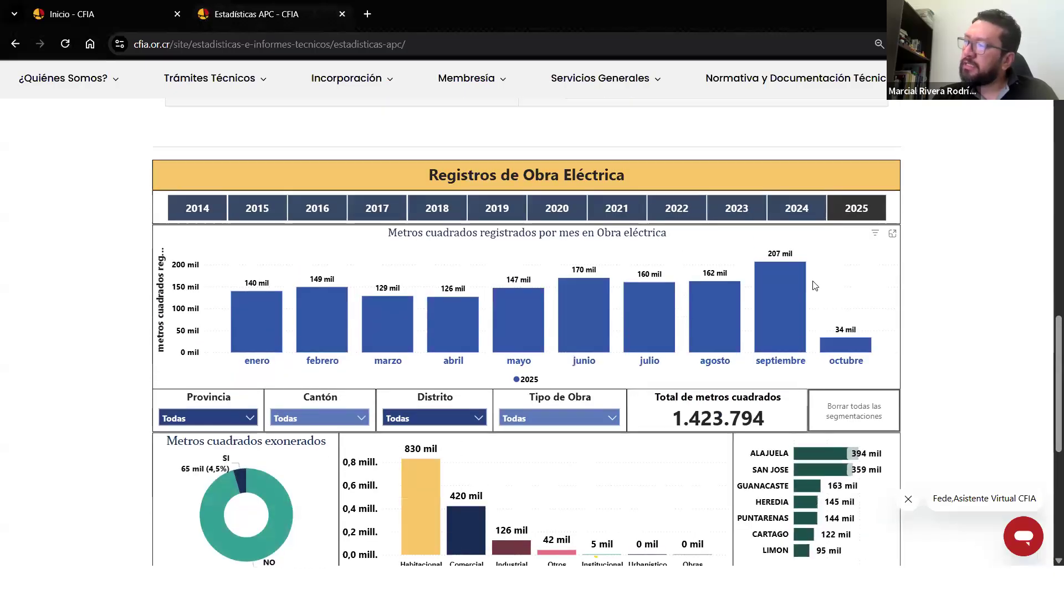
left_click(797, 208)
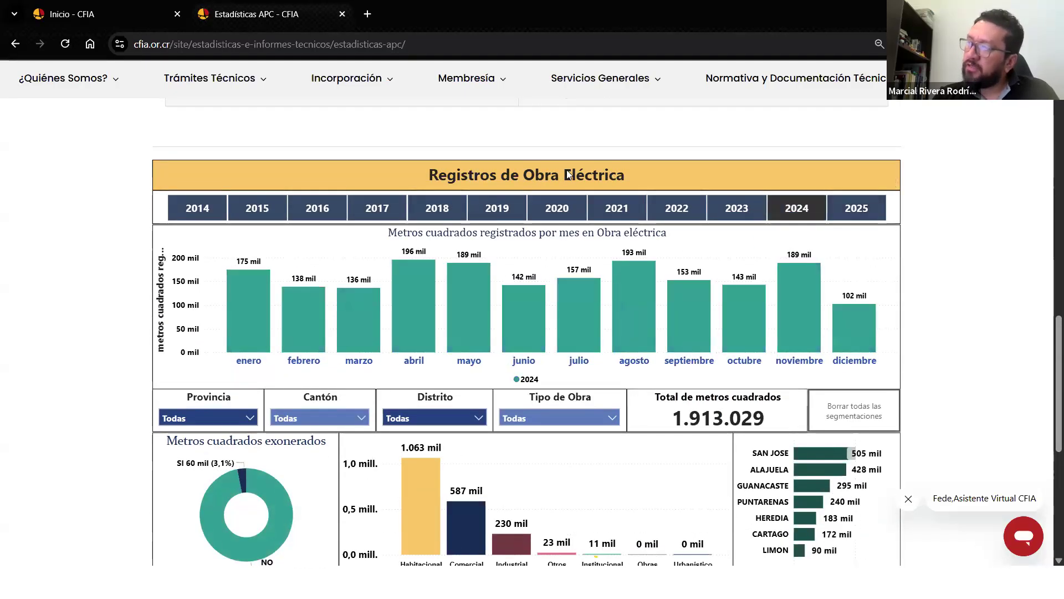
left_click(748, 208)
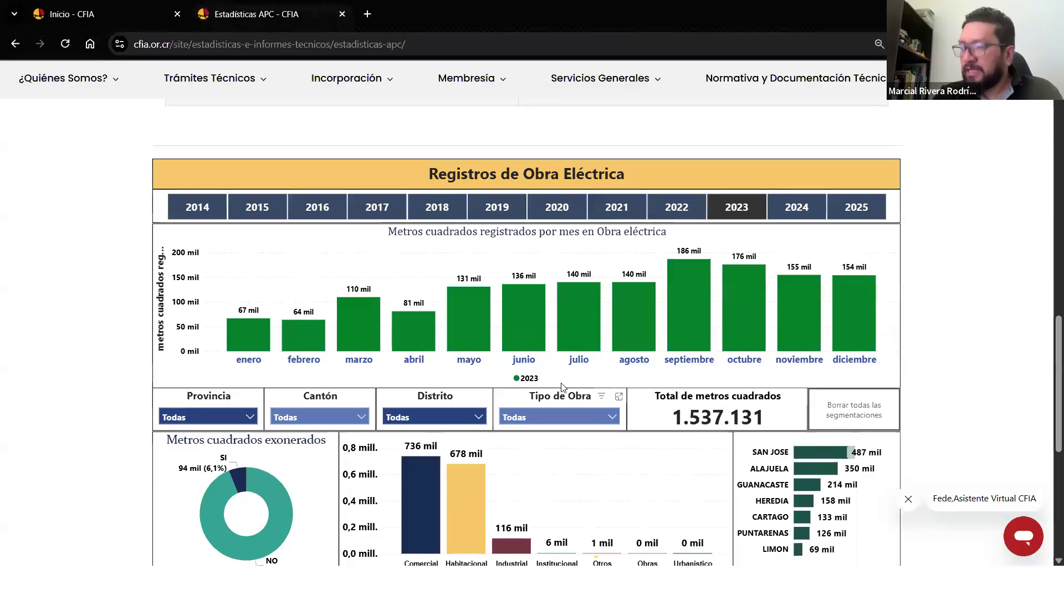
scroll(561, 387, "down", 2)
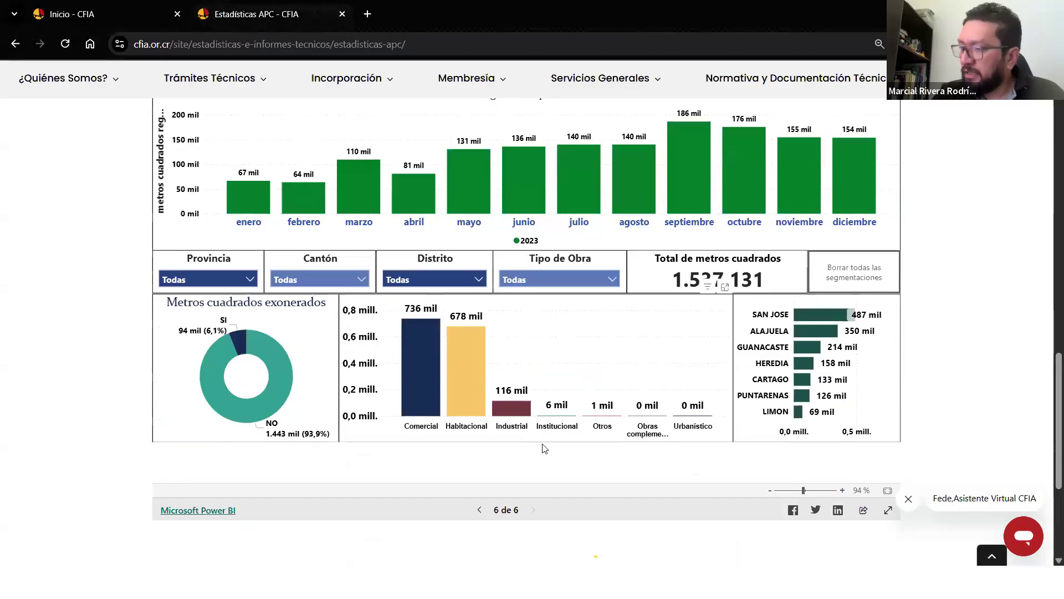
Step: Go back to report page 4, Metros cuadrados registrados por mes, and filter it by 2024
left_click(480, 511)
left_click(480, 510)
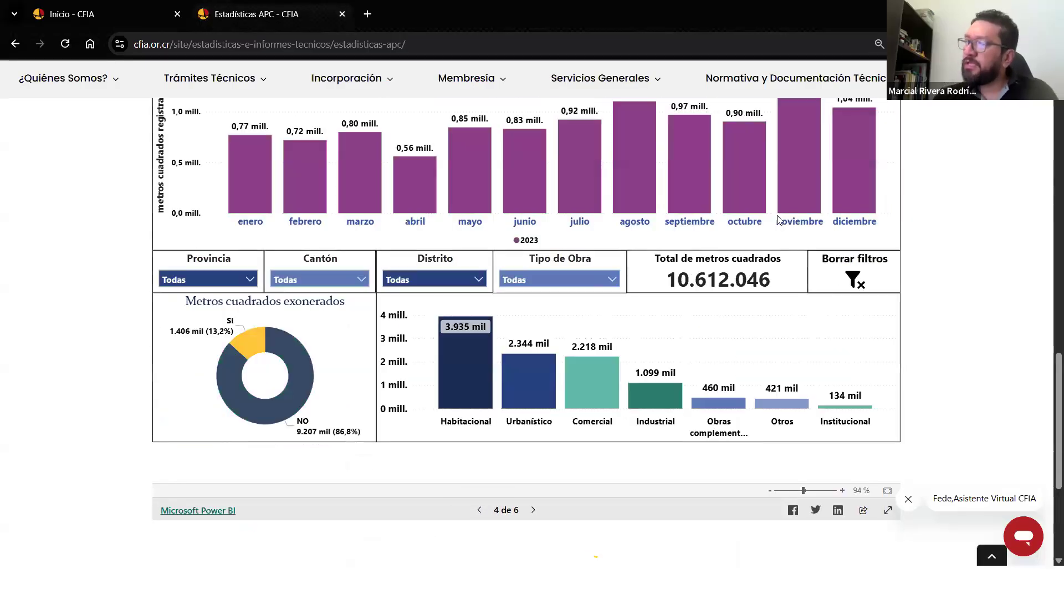
scroll(639, 270, "up", 1)
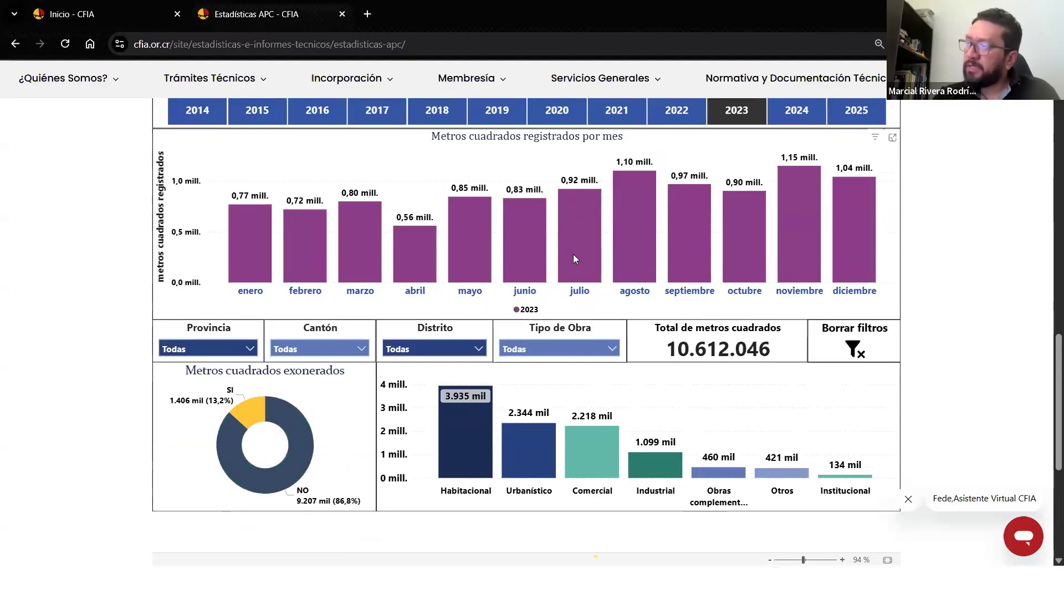
mouse_move(689, 271)
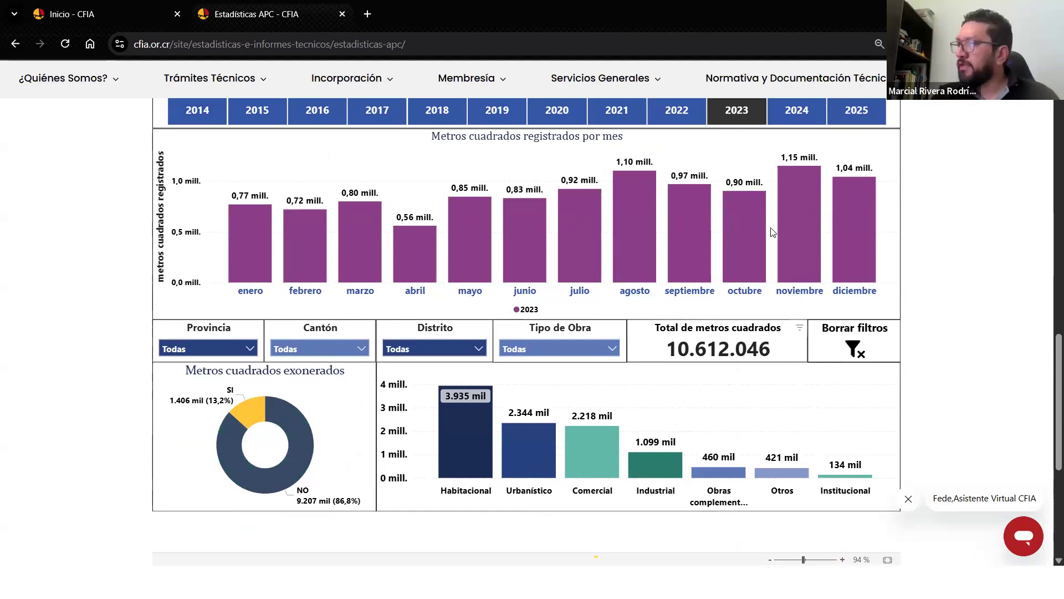
left_click(801, 122)
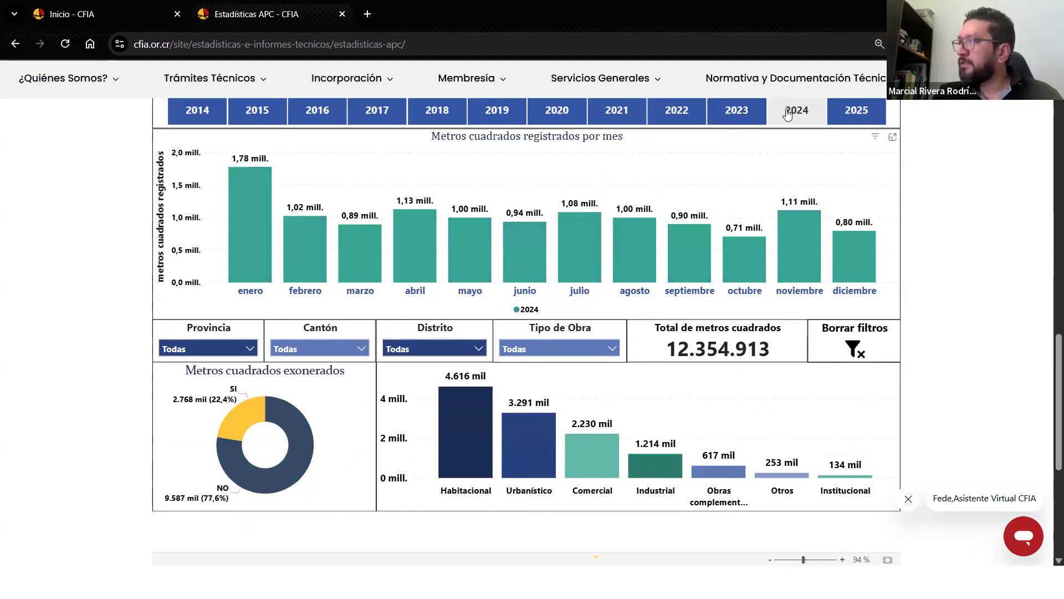
Step: Reload the CFIA statistics page and filter the monthly registered square metres report by 2024
scroll(785, 190, "up", 4)
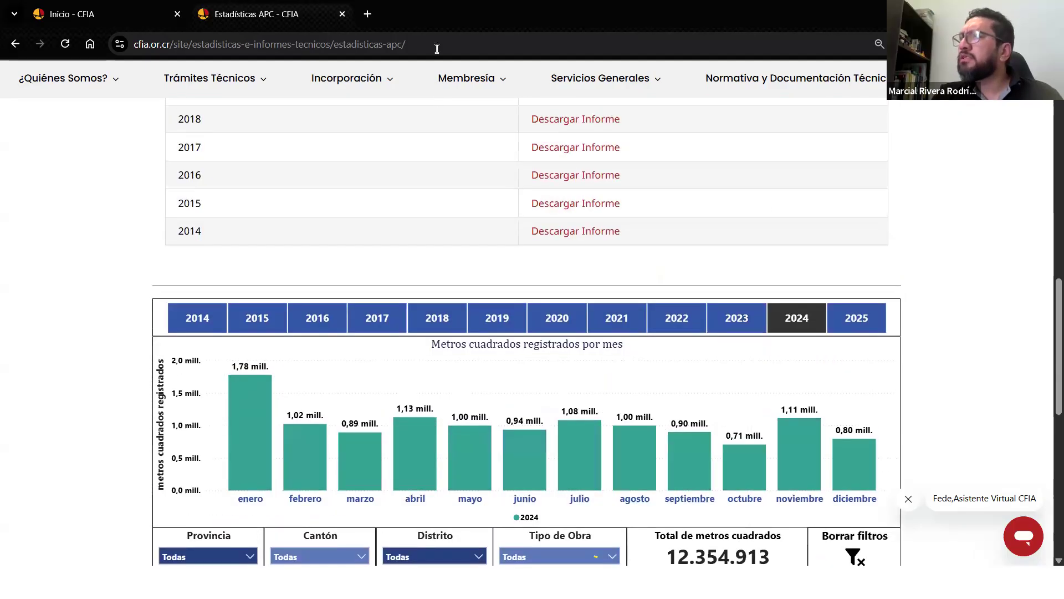
left_click(436, 49)
key("Return")
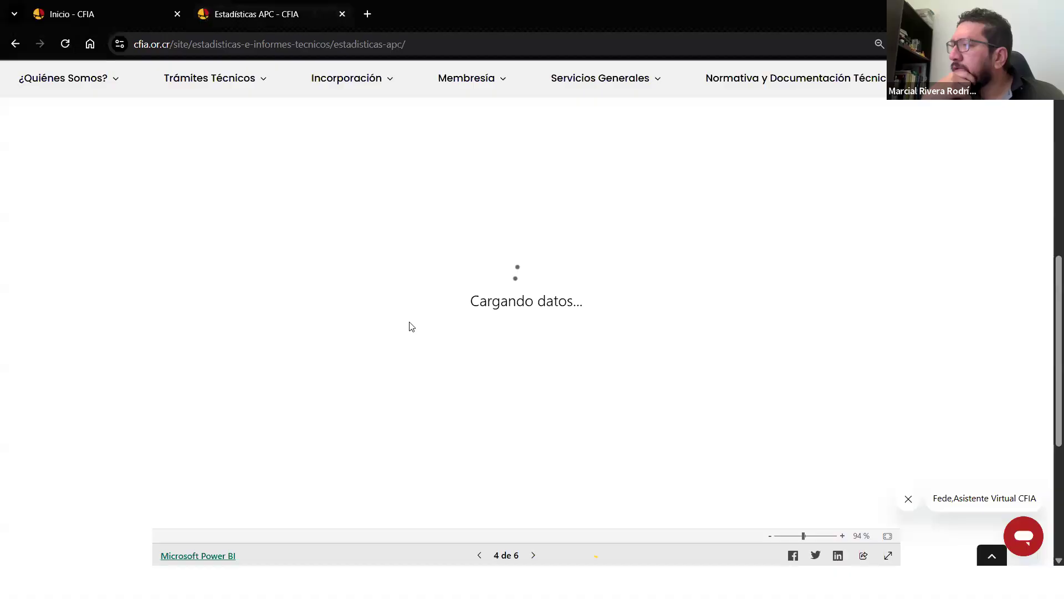
scroll(606, 256, "up", 1)
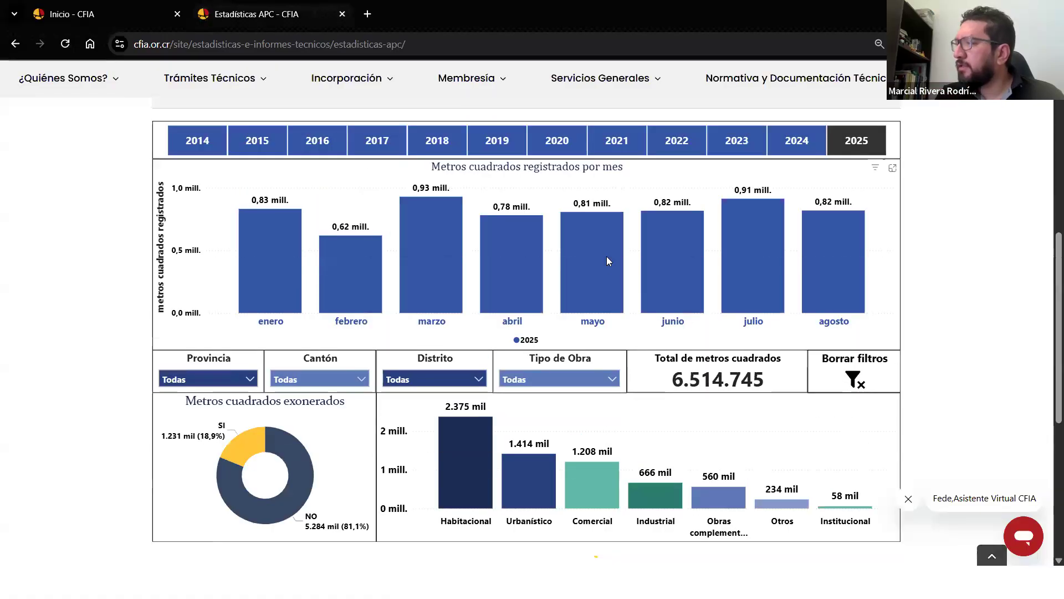
left_click(795, 161)
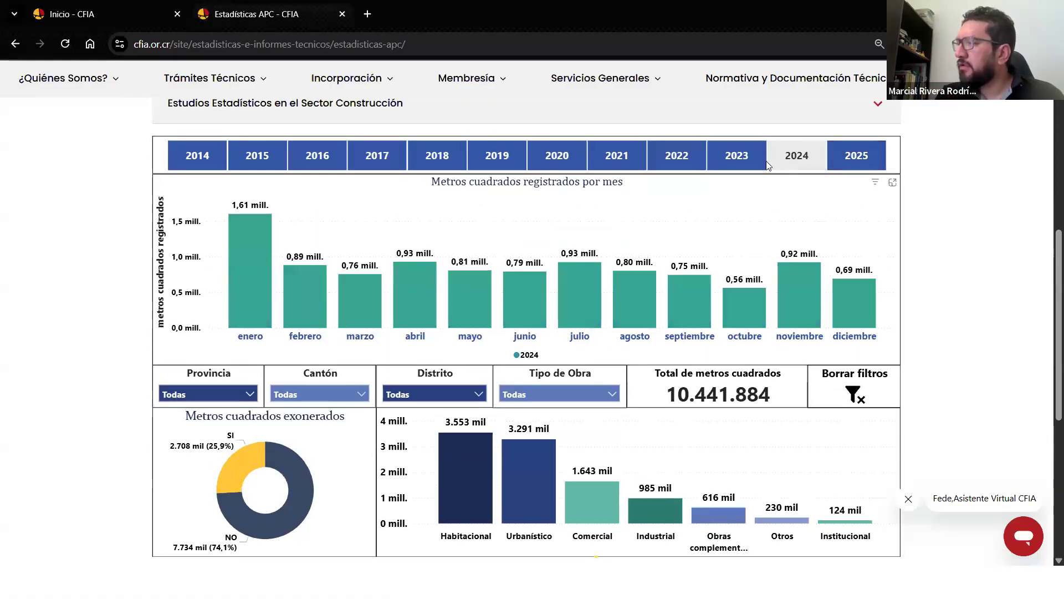
Step: Filter the CFIA monthly registered square metres report by 2023 and switch to Power BI Desktop to compare its figures
left_click(742, 161)
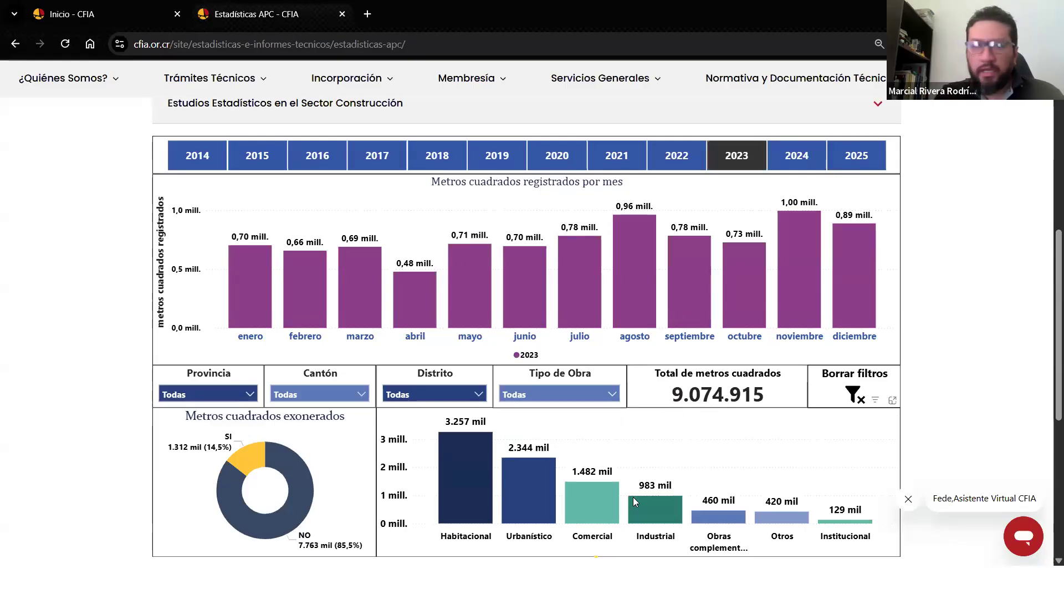
mouse_move(633, 496)
key("alt+Tab")
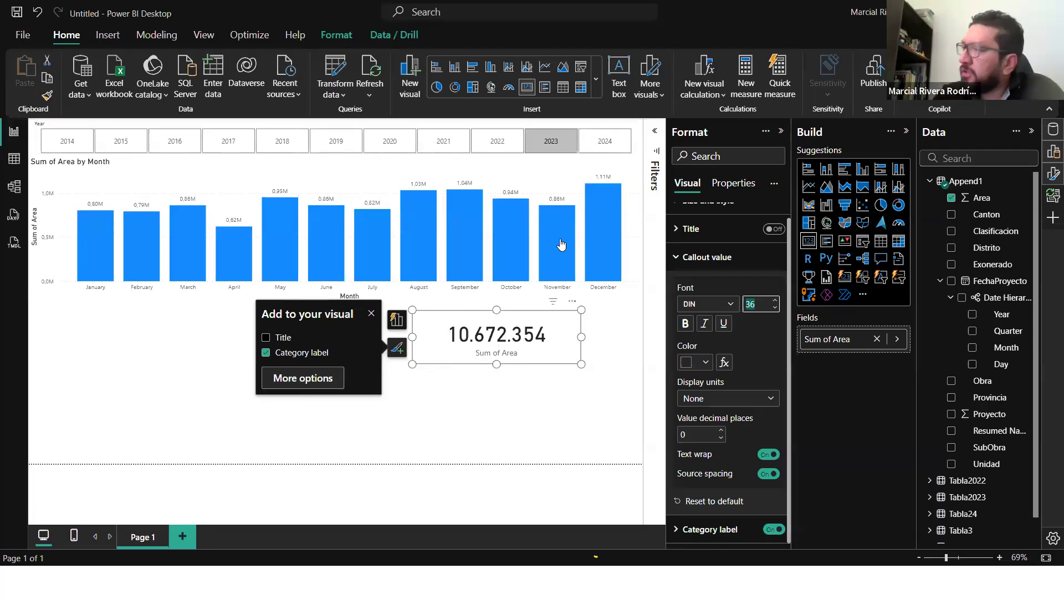
Step: Collapse the Format and Build panes, expand the Filters pane and select the Sum of Area by Month chart
left_click(781, 130)
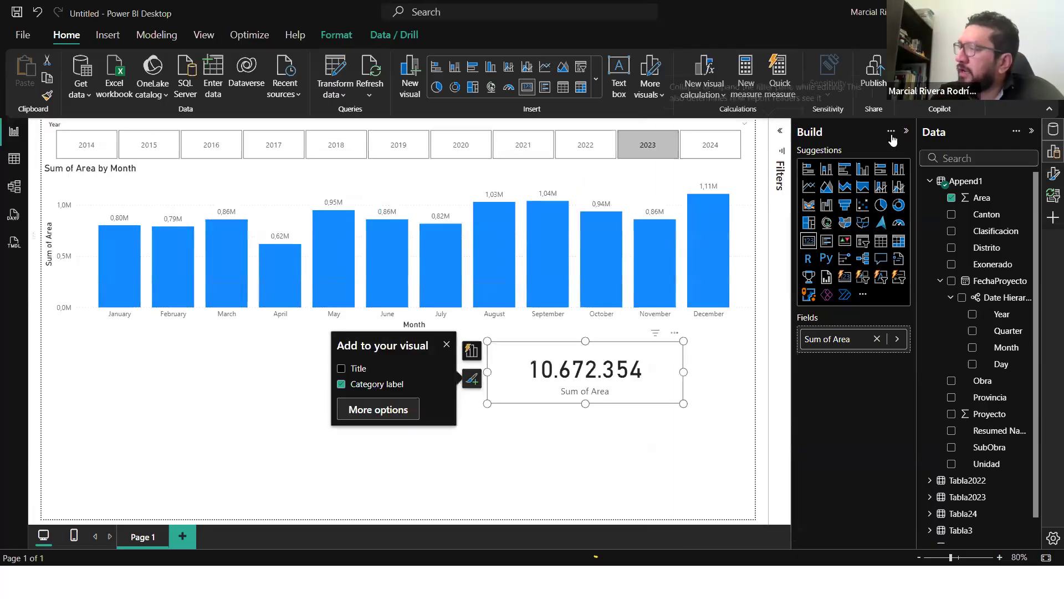
left_click(907, 132)
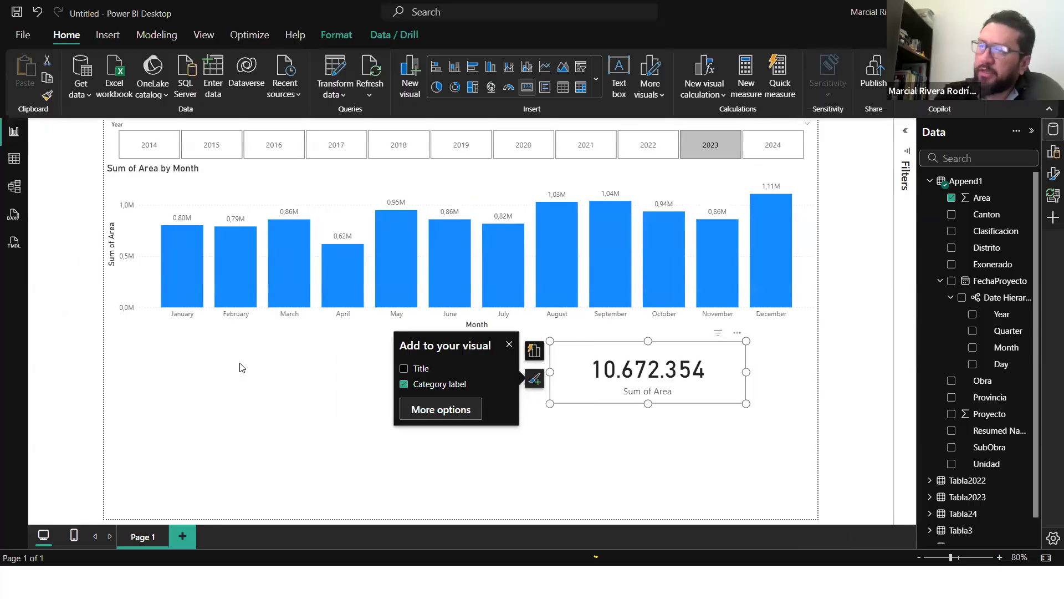
left_click(166, 441)
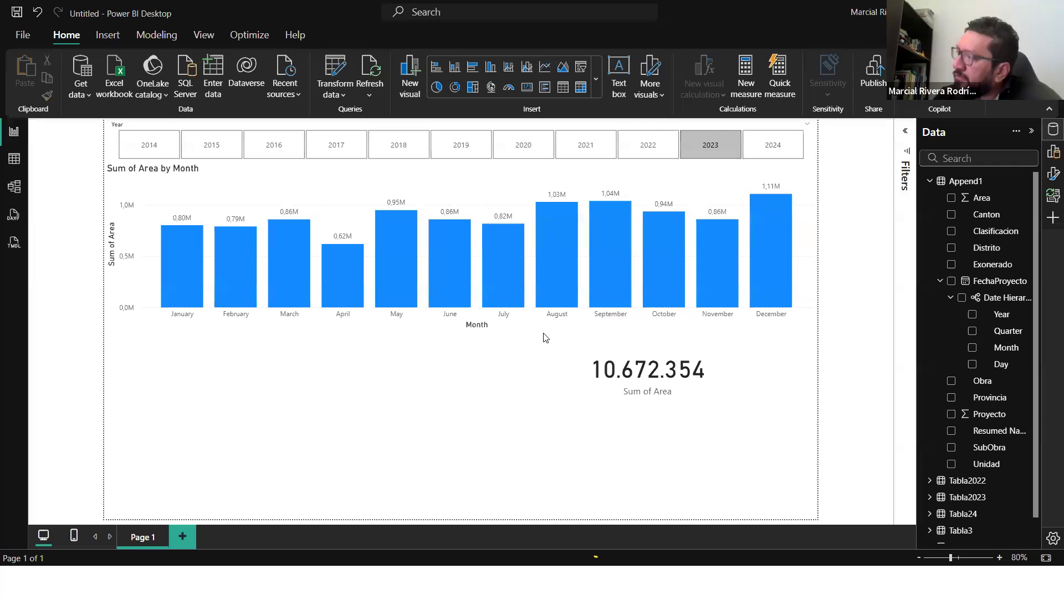
left_click(907, 134)
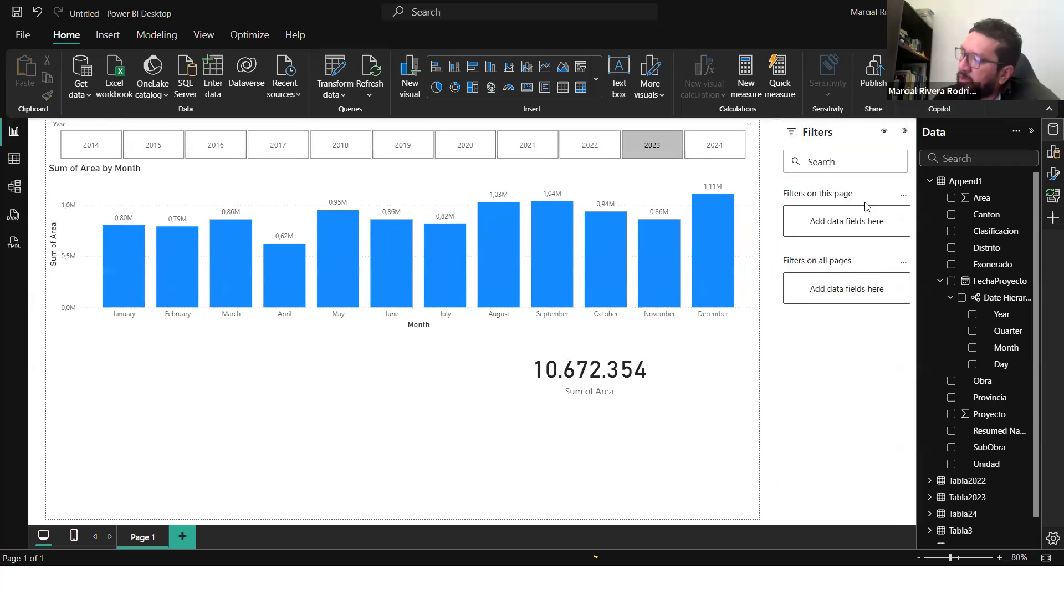
left_click(450, 326)
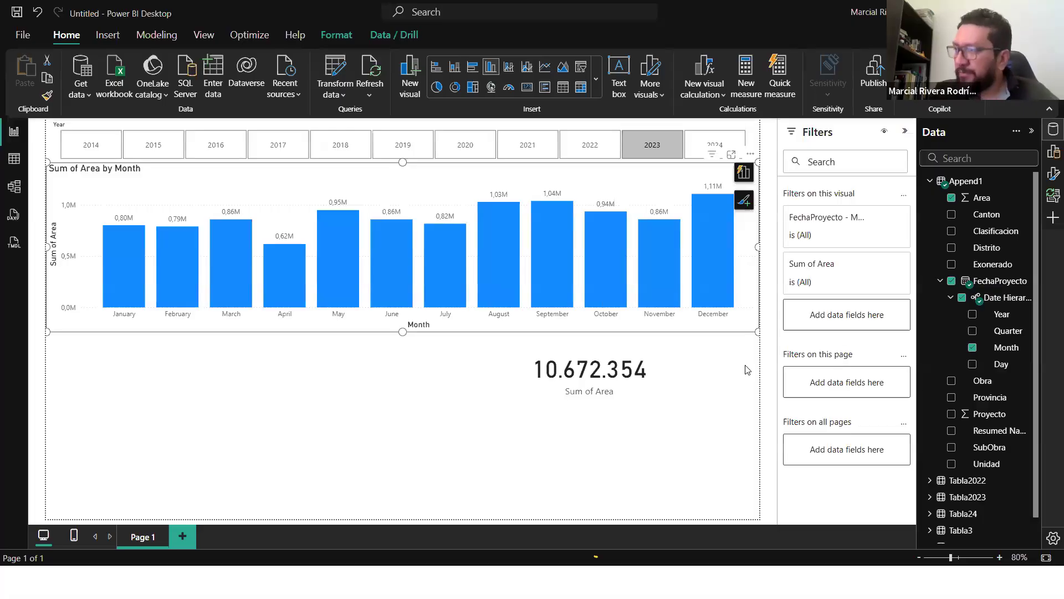
Step: Switch to the CFIA page in the browser and examine report page 6, Registros de Obra Eléctrica, including its monthly chart and total
key("alt+Tab")
scroll(567, 262, "down", 1)
scroll(567, 261, "up", 1)
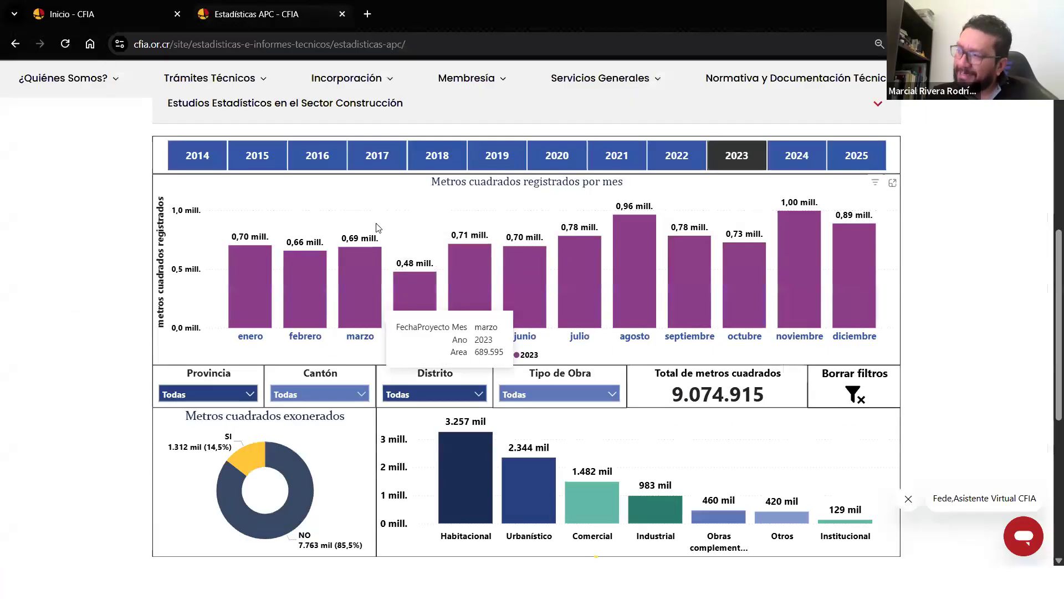
scroll(495, 426, "down", 2)
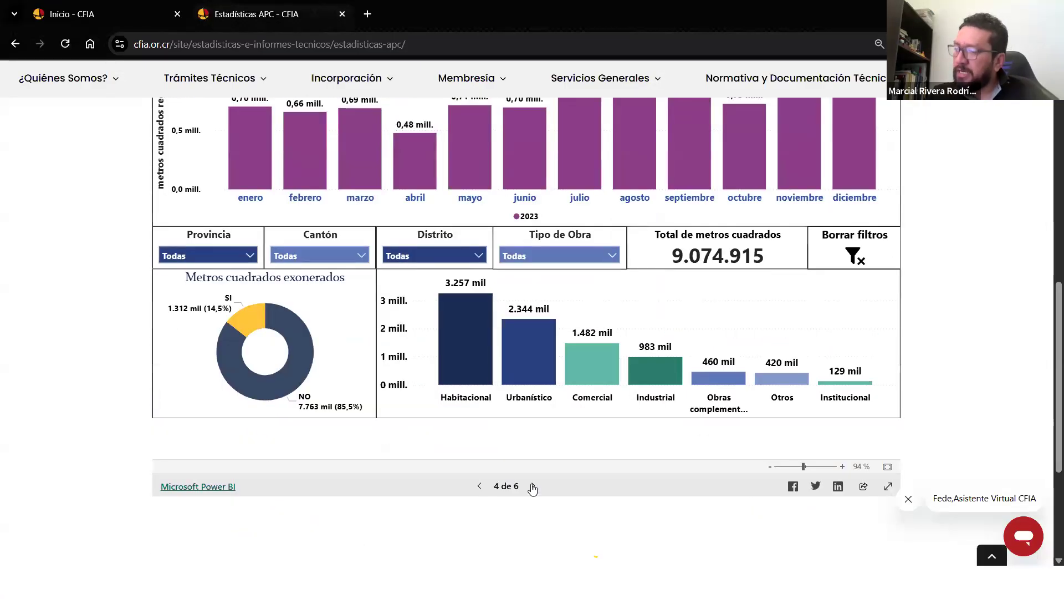
left_click(532, 486)
left_click(532, 486)
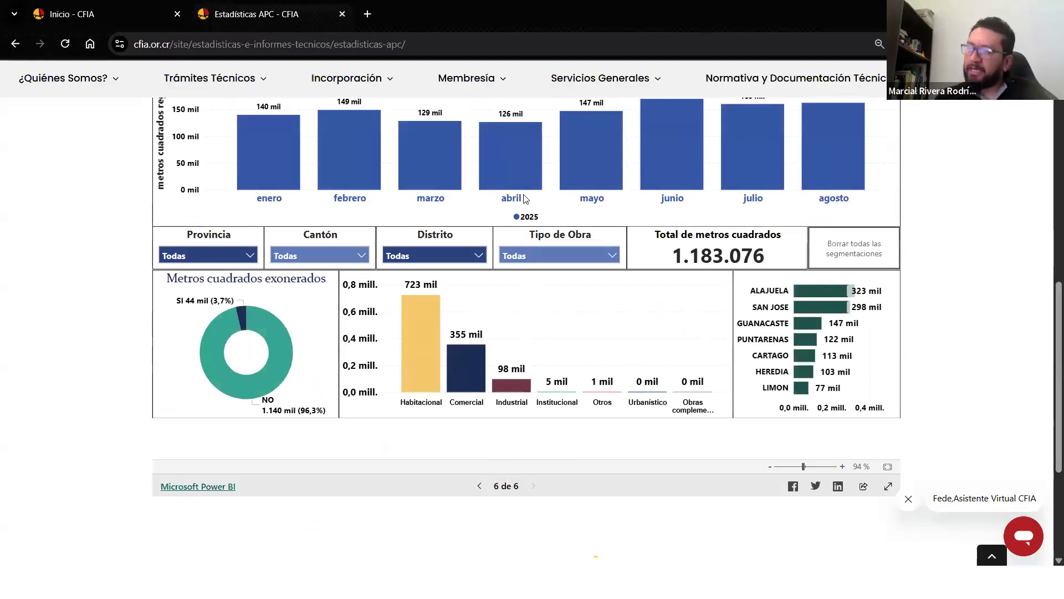
scroll(493, 228, "up", 2)
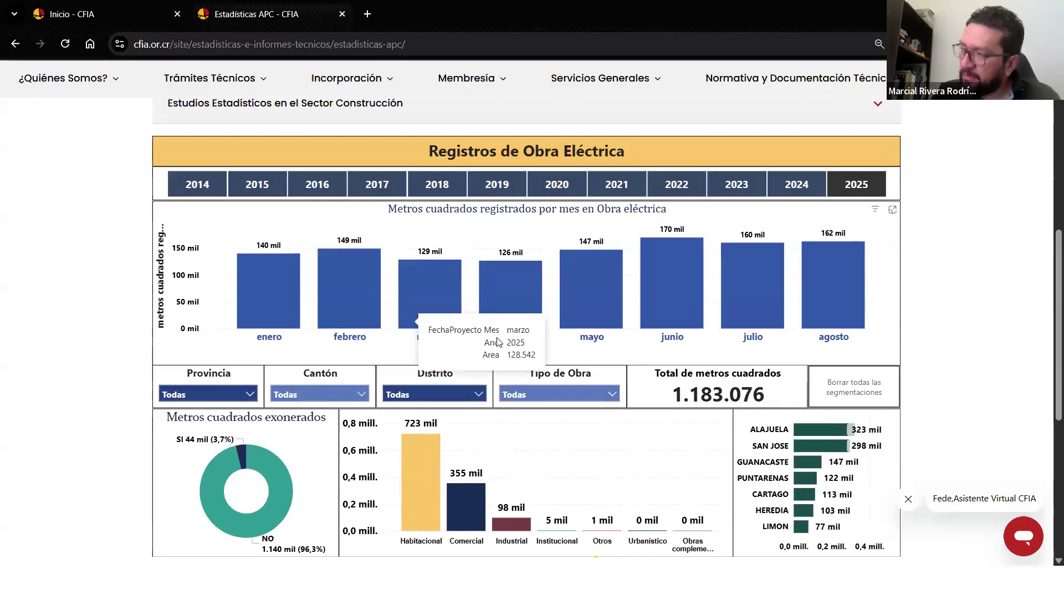
scroll(479, 488, "down", 1)
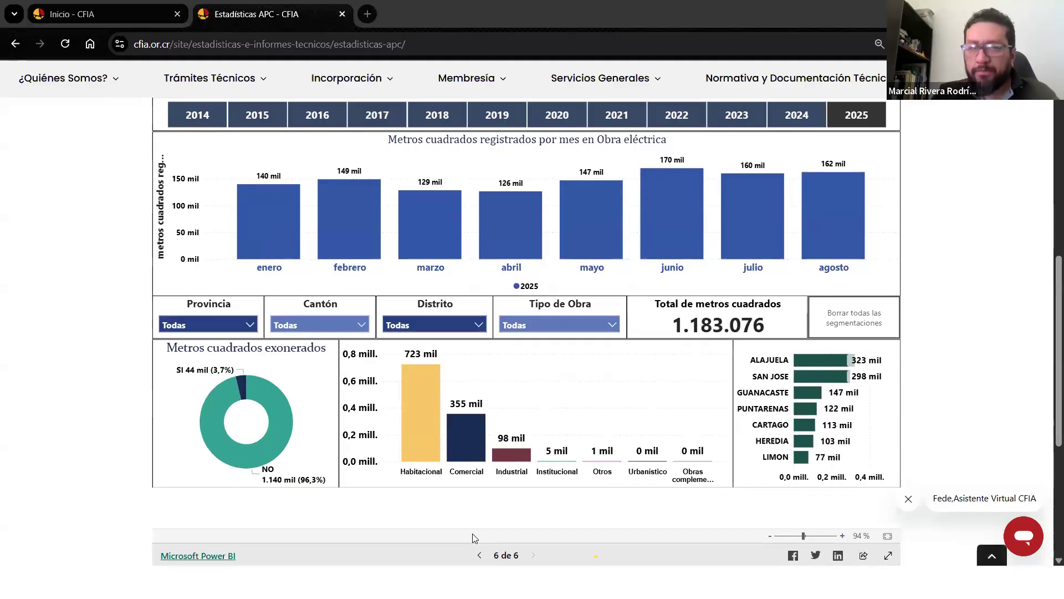
left_click(474, 549)
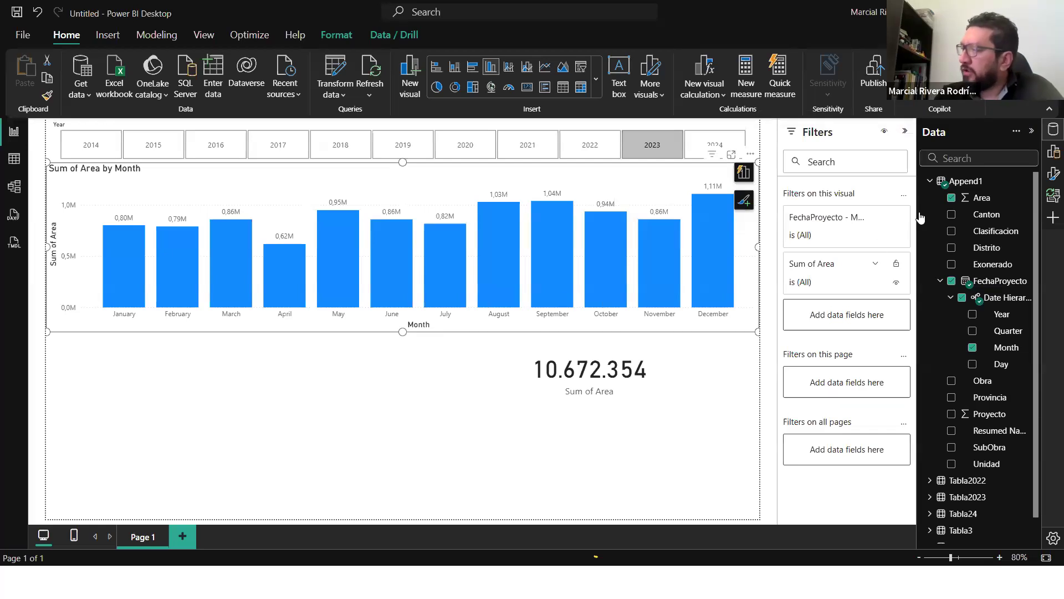
Step: Examine the distinct values of the Clasificacion column in the Append1 table data, and return to the report page
left_click(15, 160)
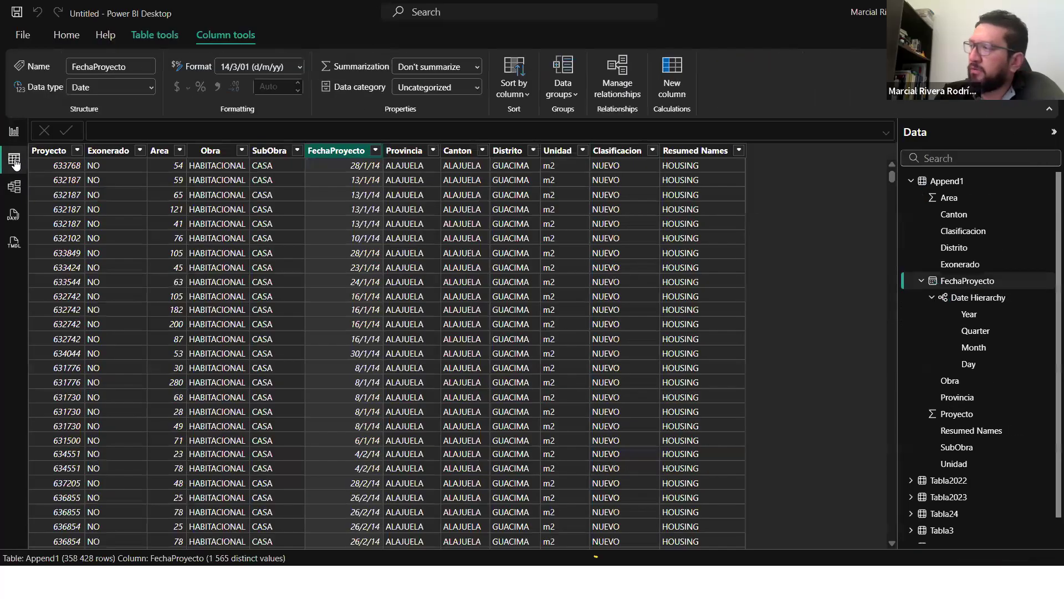
left_click(652, 150)
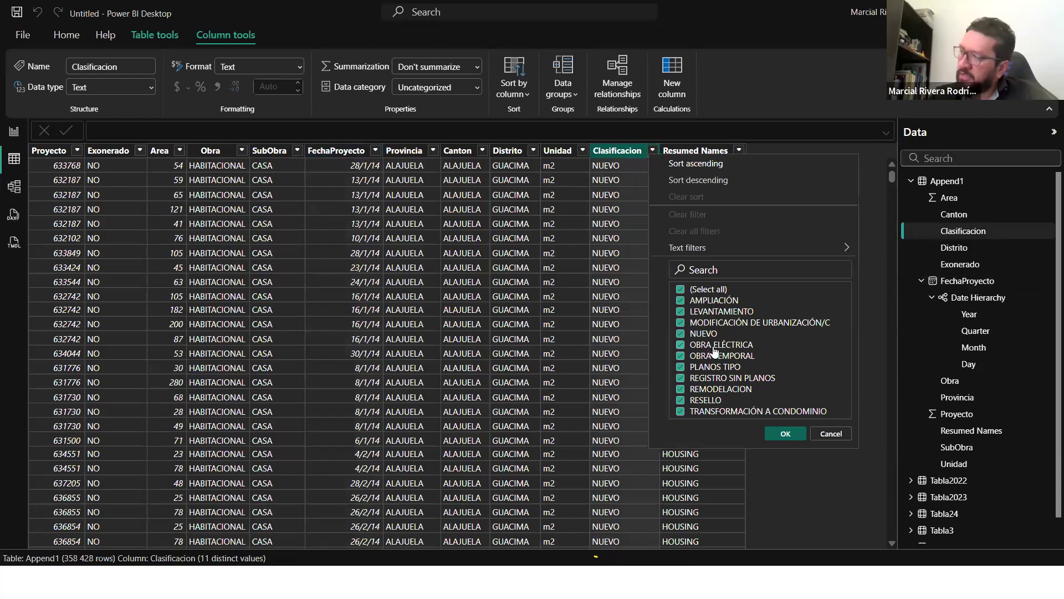
left_click(636, 158)
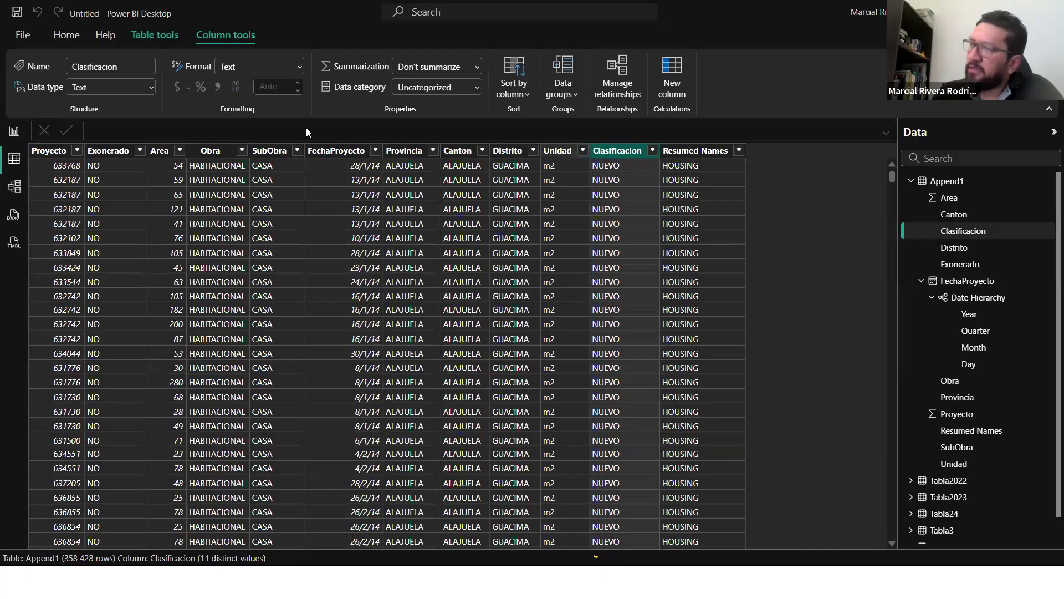
left_click(14, 132)
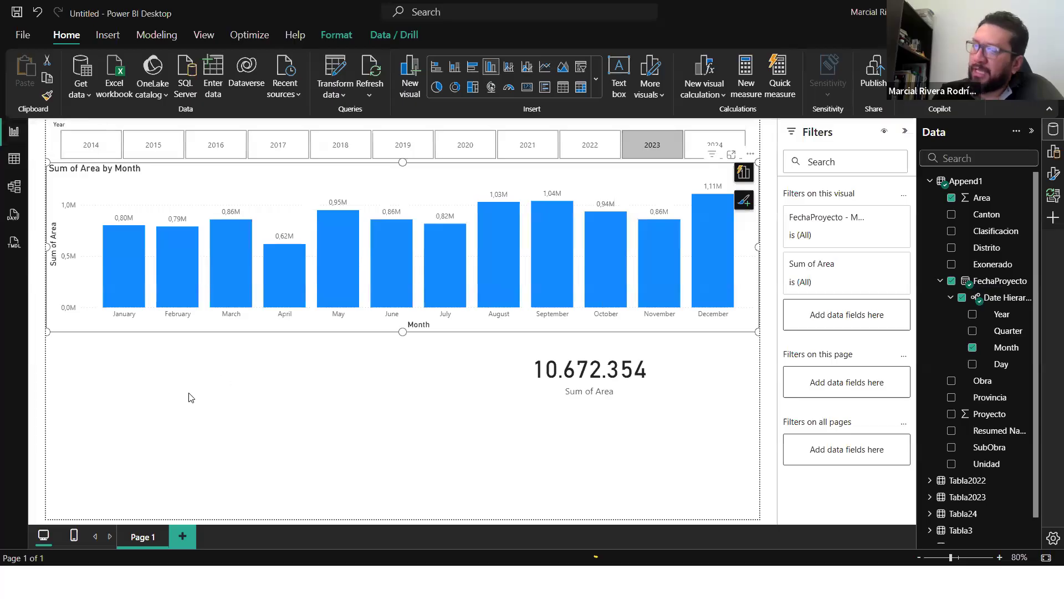
Step: Add Clasificacion as a filter on this page and exclude OBRA ELÉCTRICA from it
left_click(194, 377)
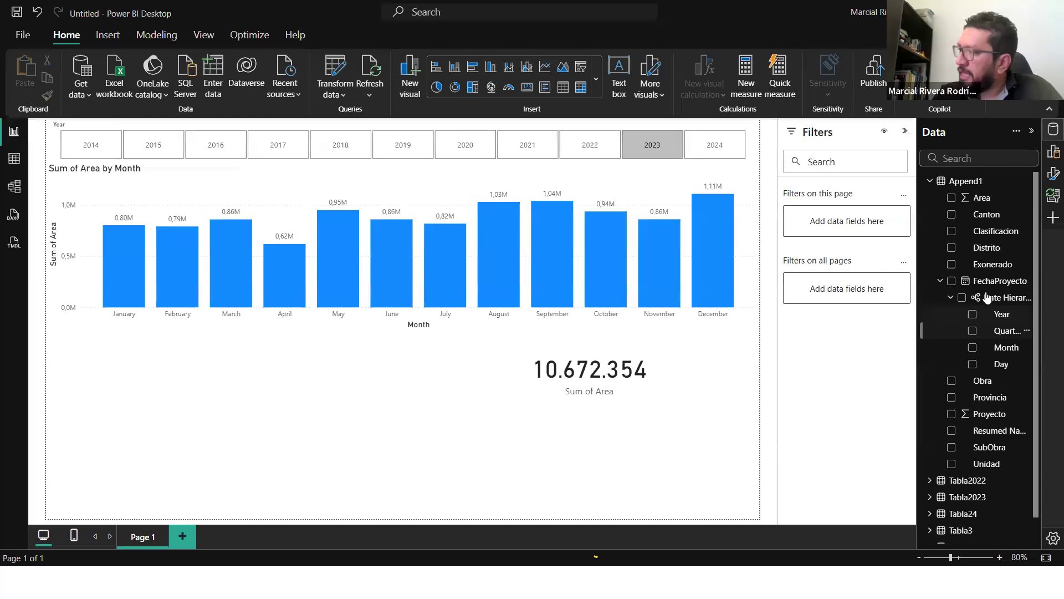
left_click_drag(992, 231, 861, 232)
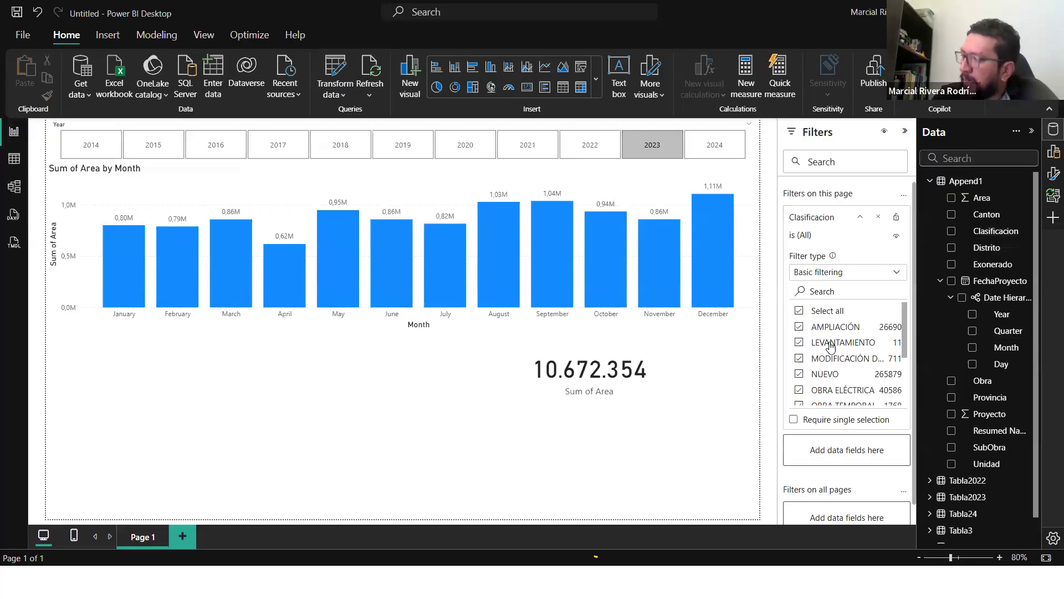
scroll(829, 346, "down", 2)
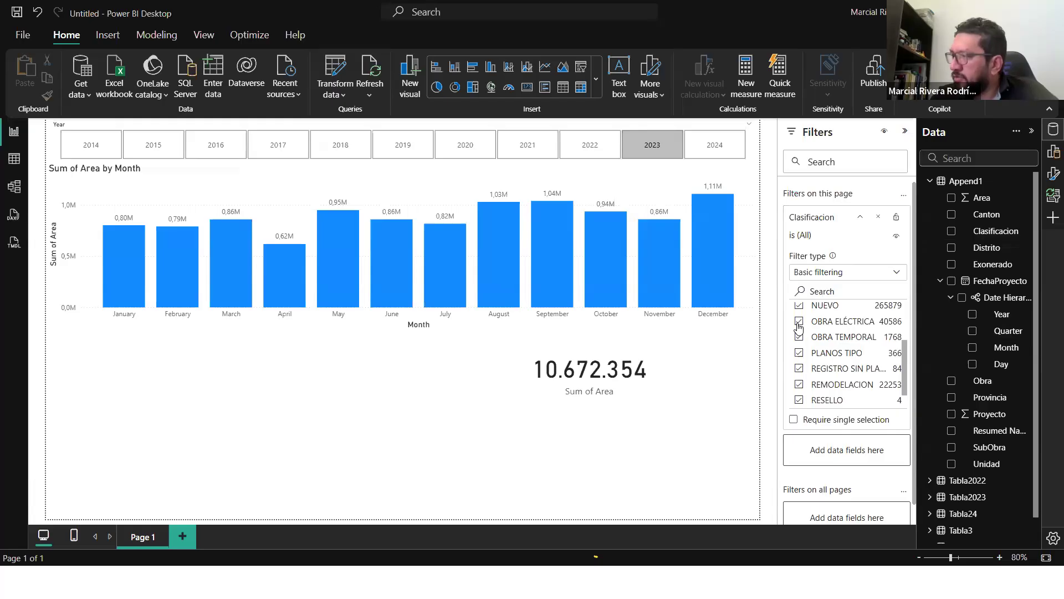
left_click(798, 322)
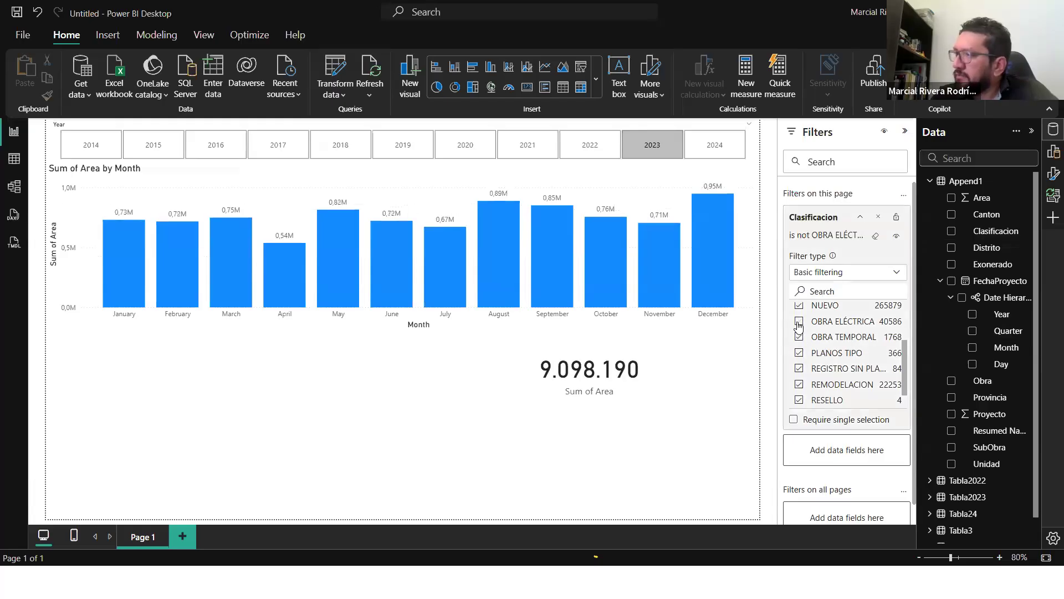
Step: Review the other Clasificacion values in the page filter, and collapse the filter card
scroll(871, 363, "up", 2)
scroll(871, 363, "down", 4)
scroll(867, 355, "up", 5)
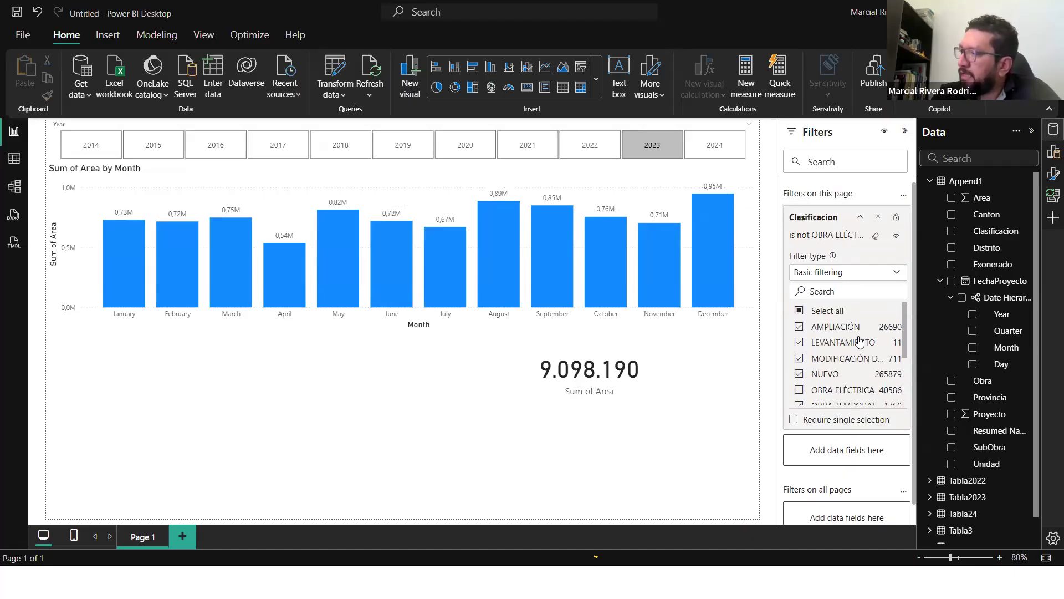
scroll(881, 333, "down", 3)
scroll(885, 327, "down", 1)
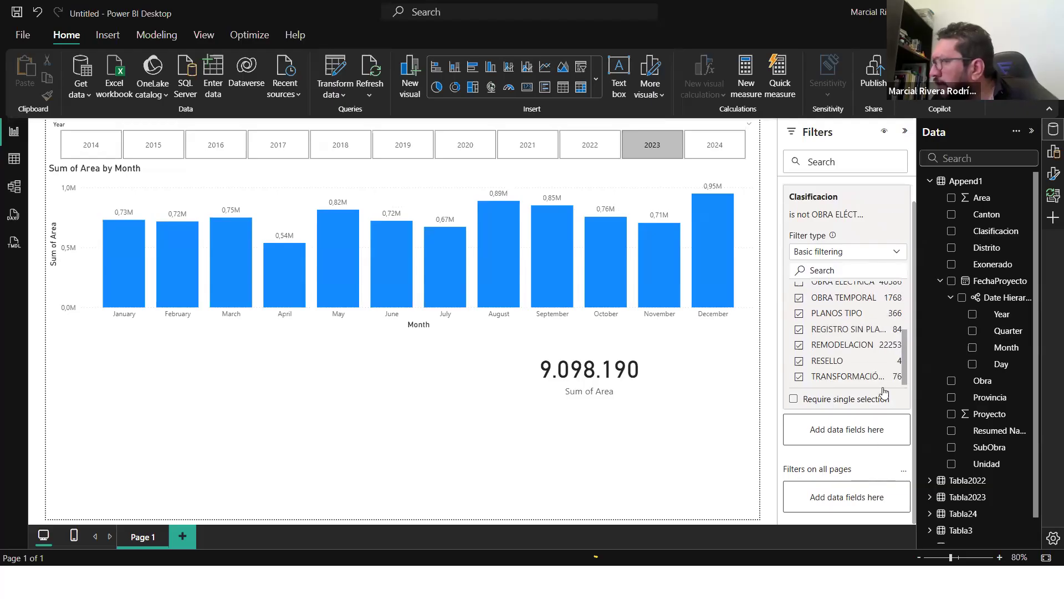
scroll(893, 311, "up", 3)
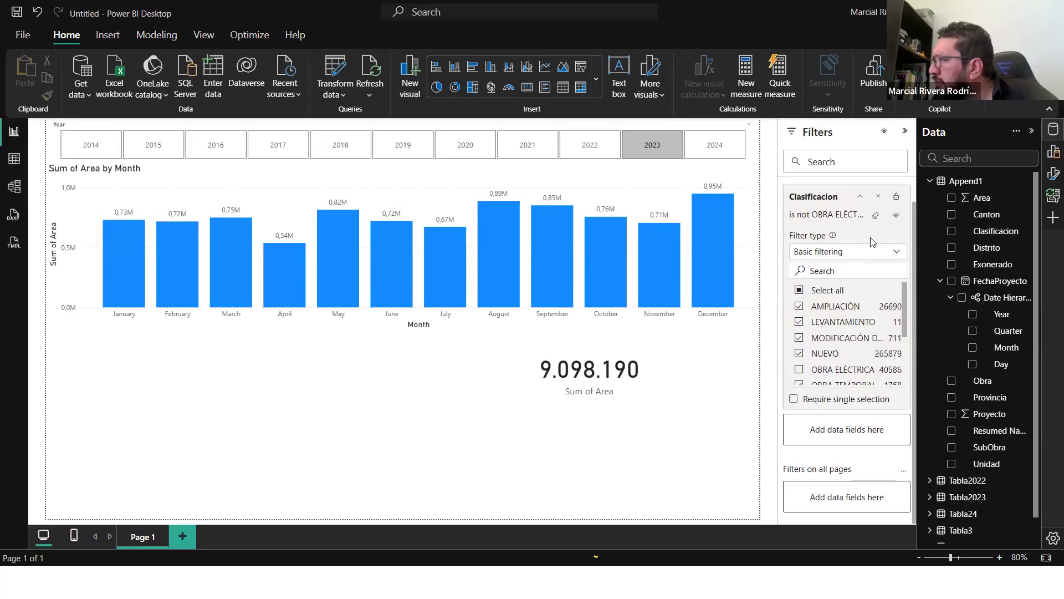
scroll(882, 333, "down", 3)
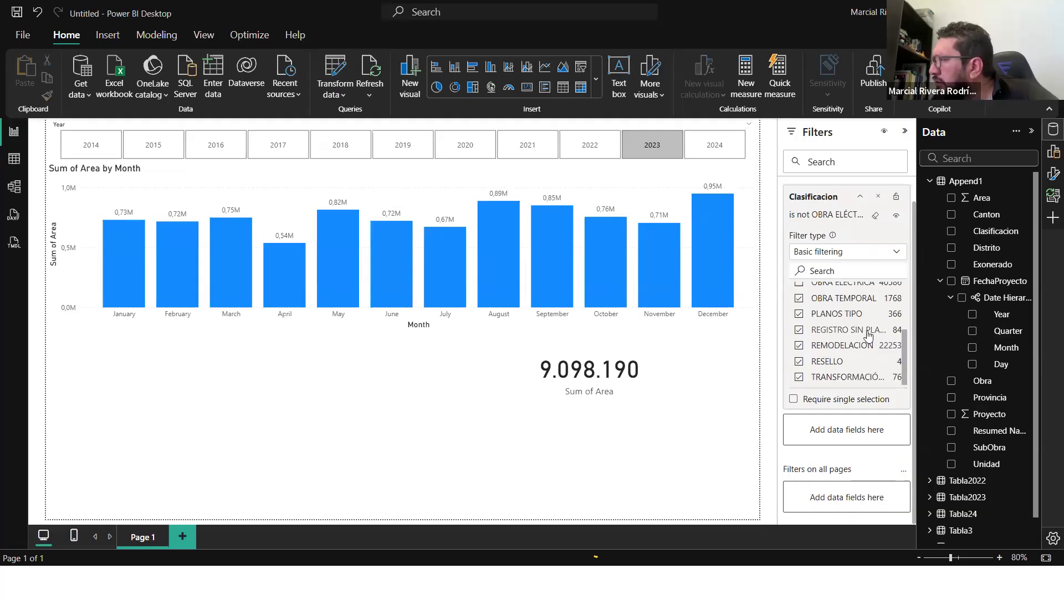
left_click(860, 196)
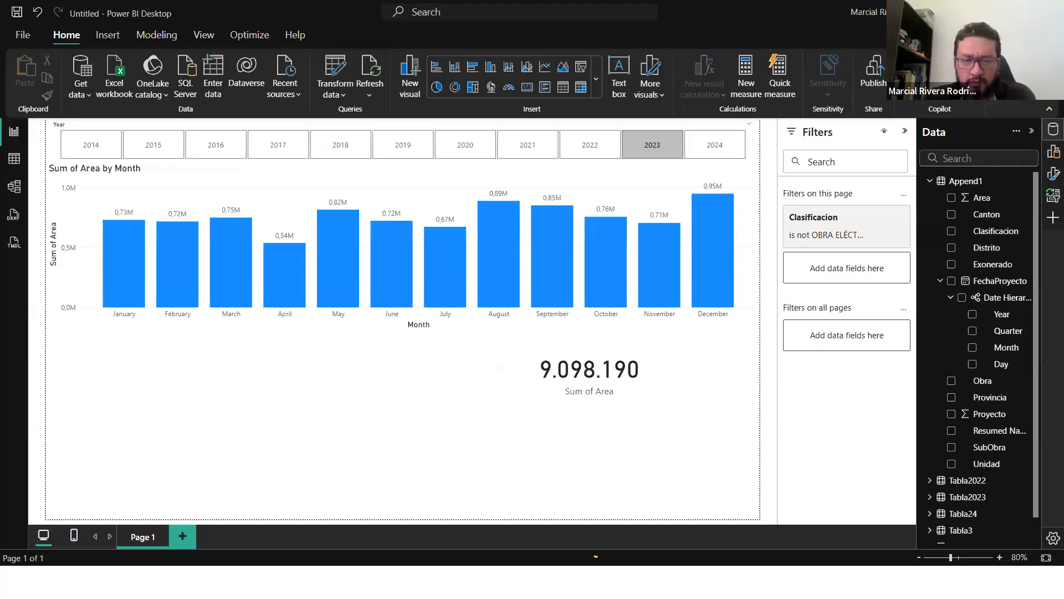
Step: Switch to the CFIA page, go back to report page 4, Mensual, and compare its 2023 total with the Power BI card
key("alt+Tab")
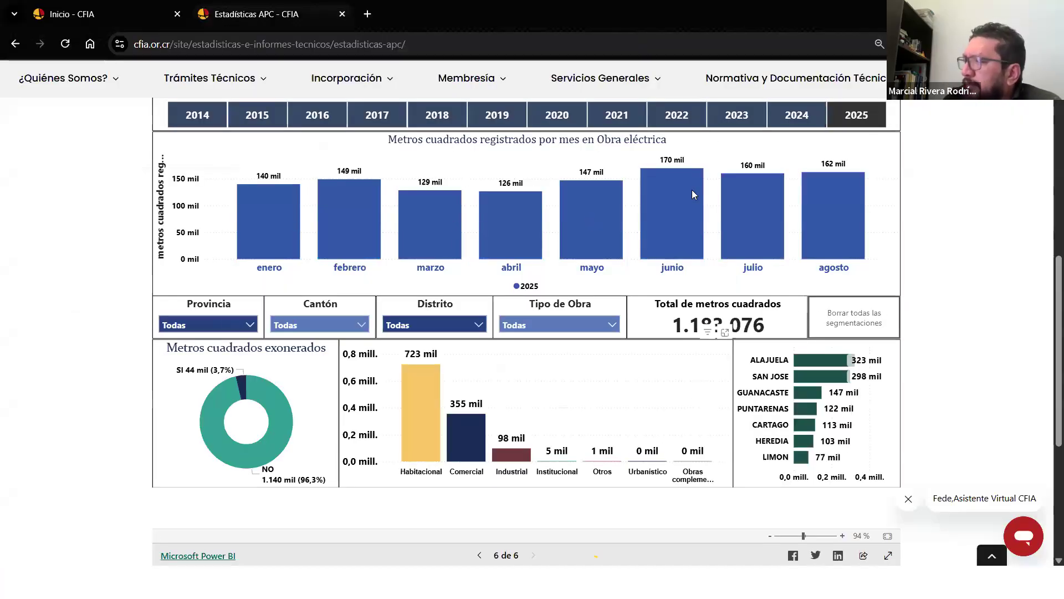
mouse_move(481, 561)
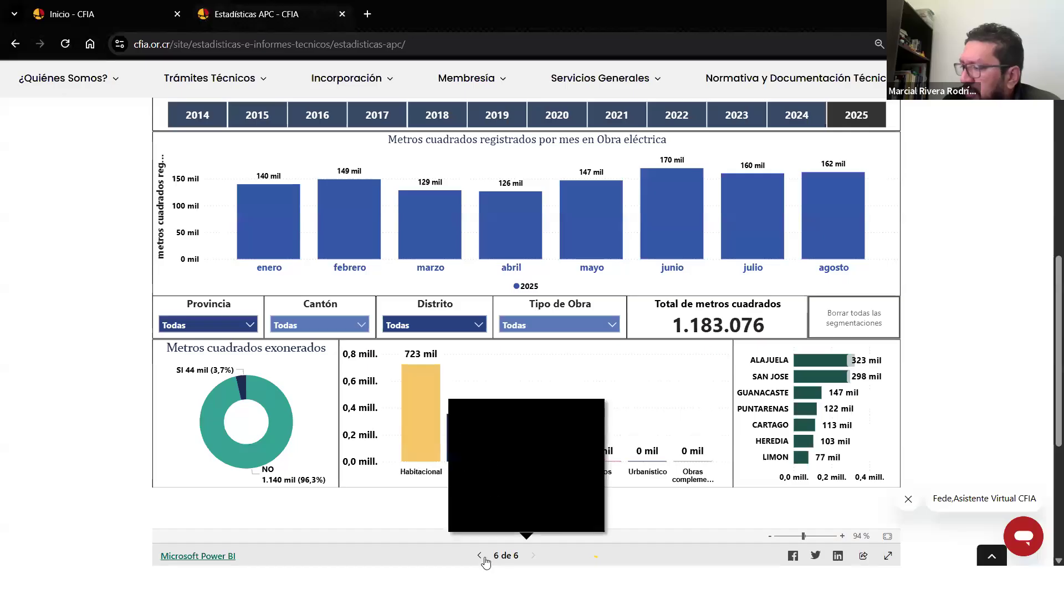
left_click(482, 556)
left_click(481, 555)
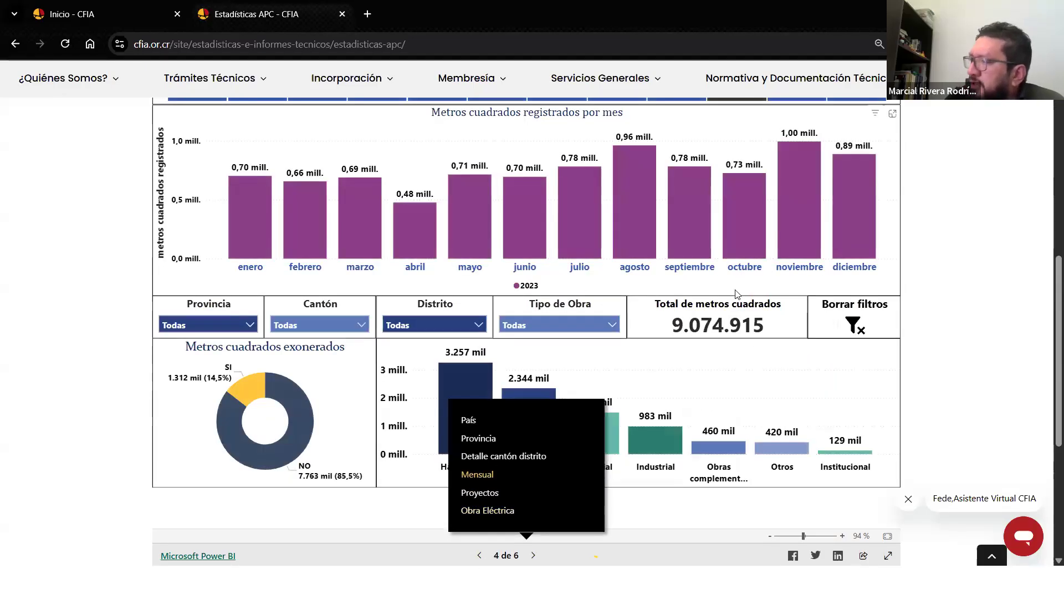
scroll(737, 294, "up", 1)
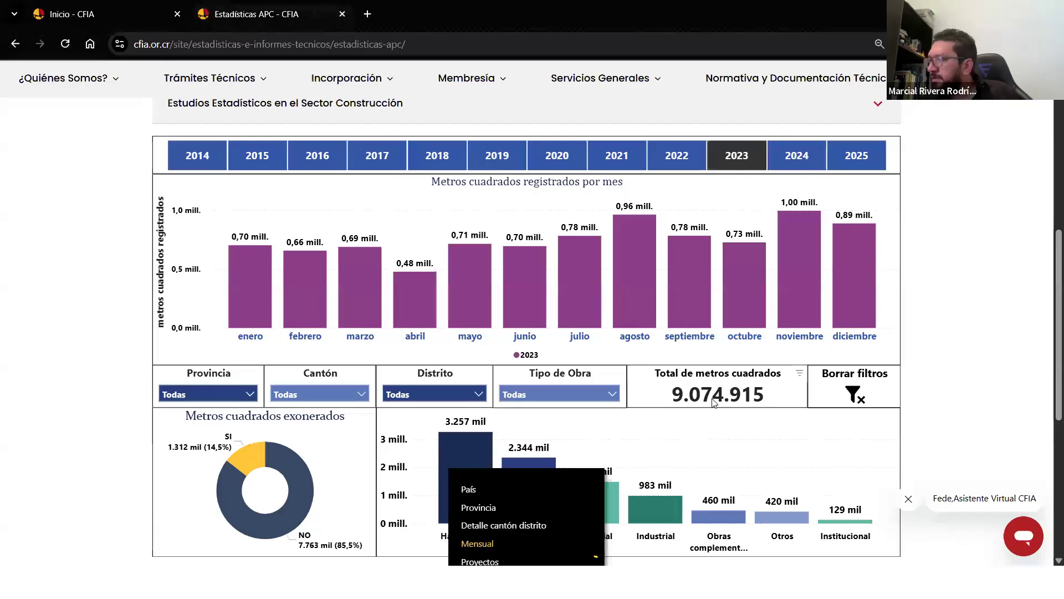
key("alt+Tab")
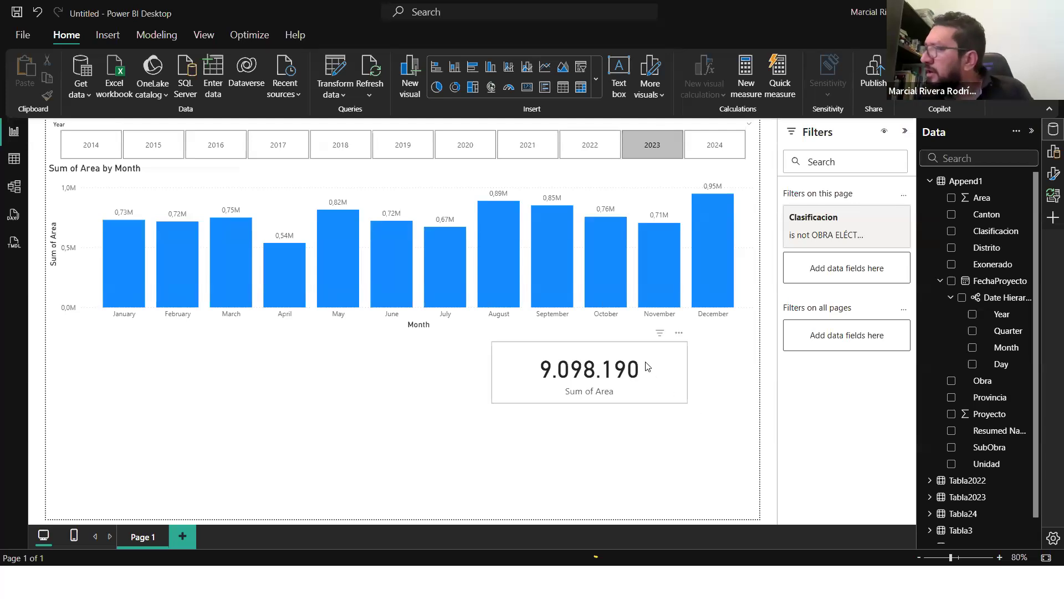
Step: Set the Power BI year slicer to 2024, filter the CFIA report by 2024 and compare both totals
left_click(694, 142)
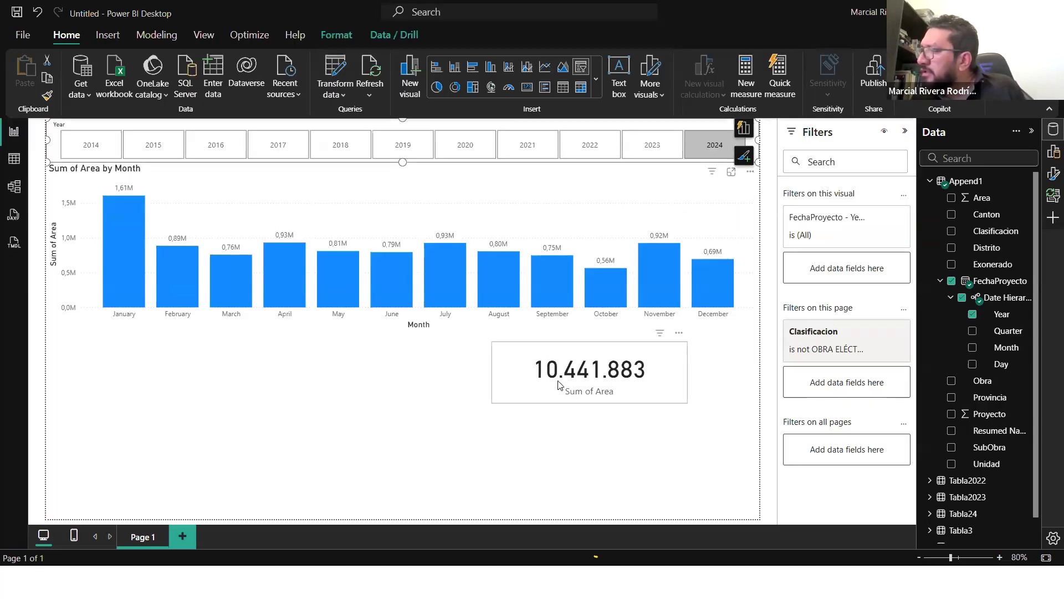
key("alt+Tab")
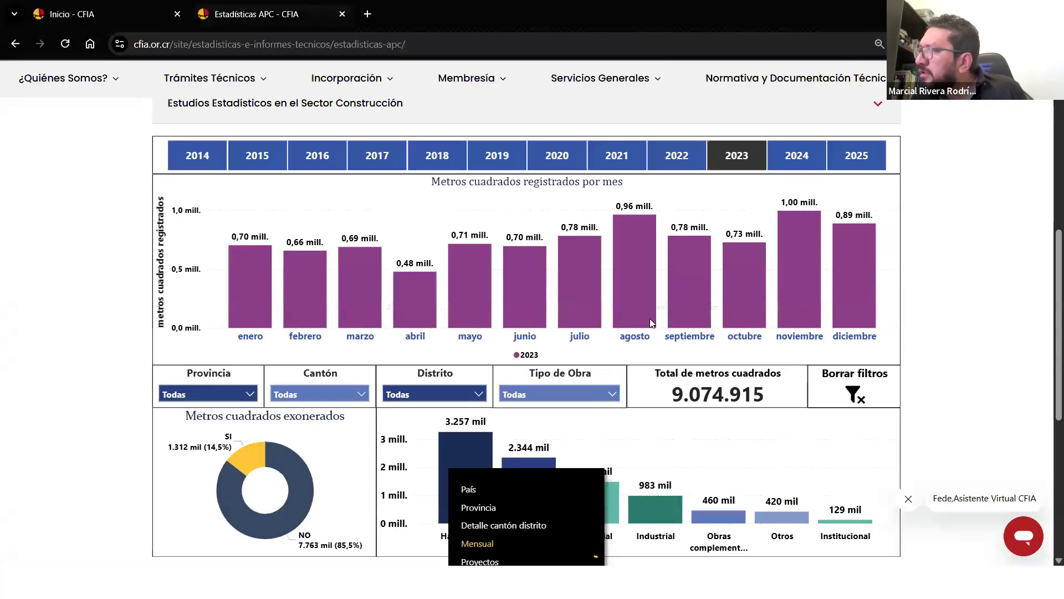
left_click(810, 160)
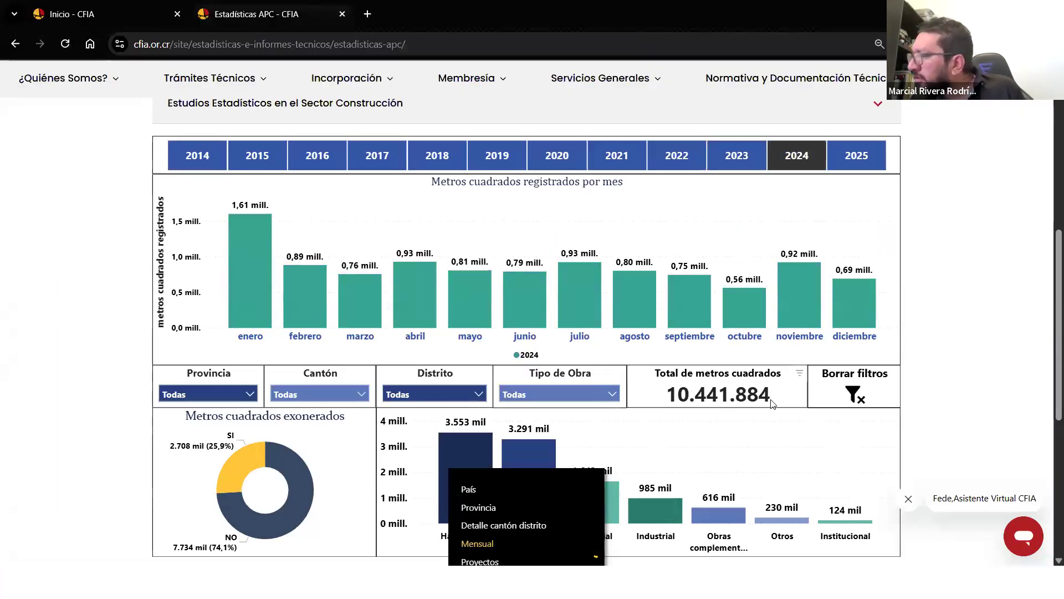
key("alt+Tab")
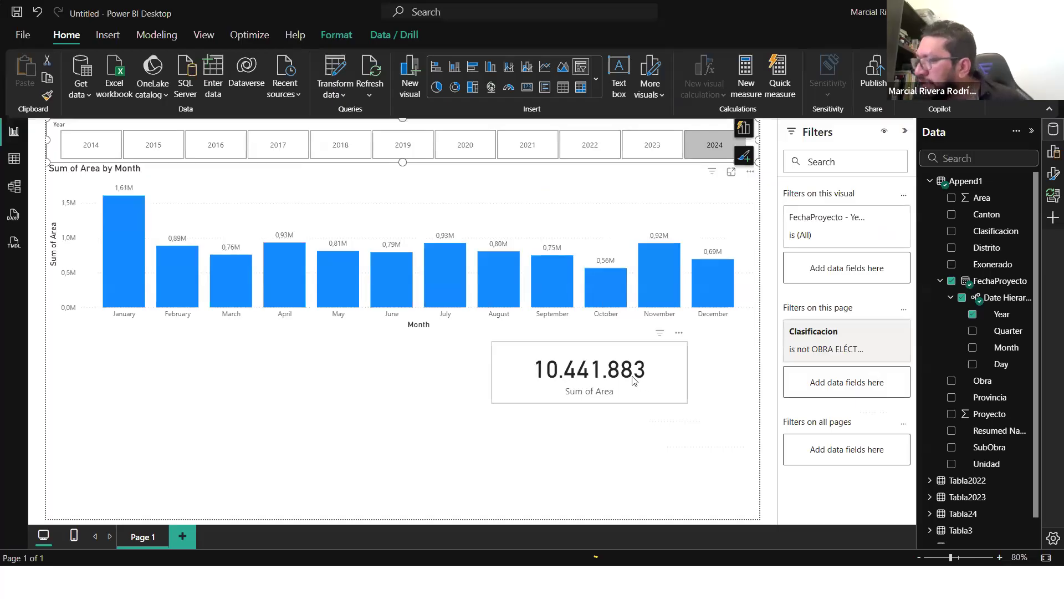
Step: Set the Power BI year slicer to 2023, switch to the CFIA page and filter its report by 2023 to compare both totals
left_click(657, 154)
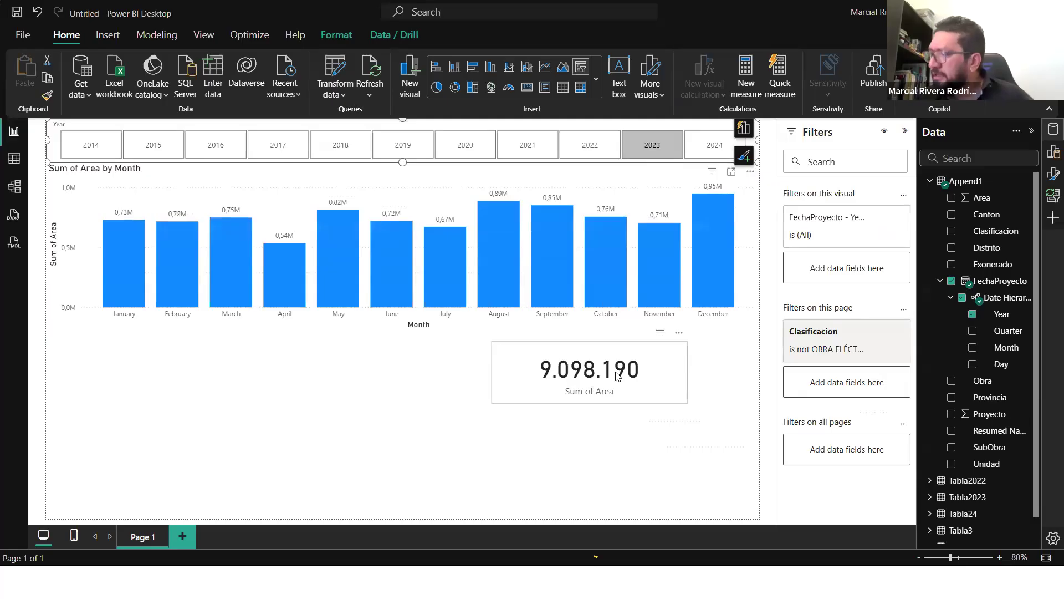
key("alt+Tab")
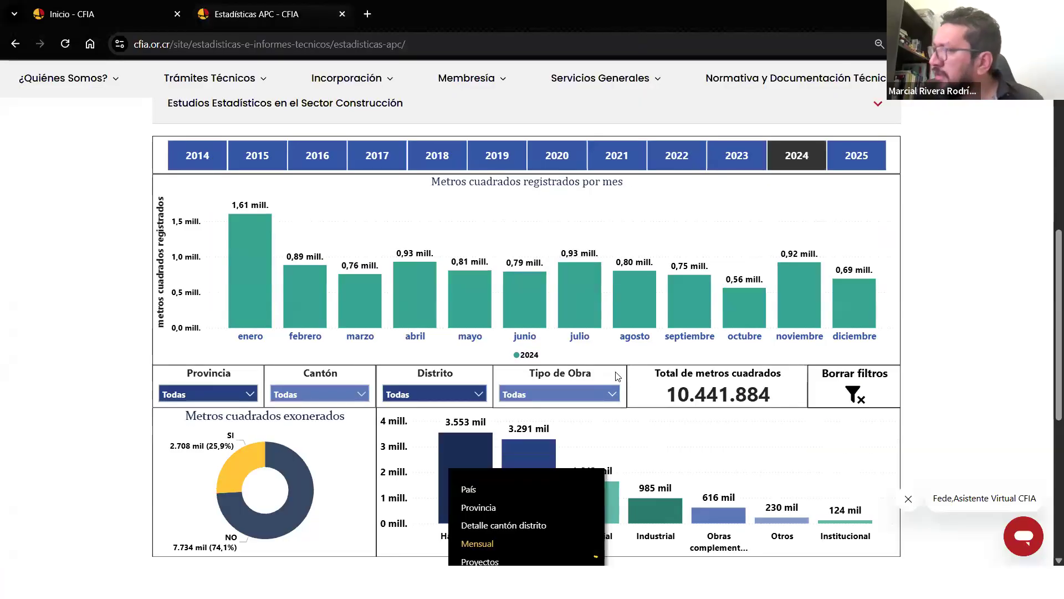
left_click(737, 160)
Step: Filter the CFIA report by 2014, switch to Power BI, and set the year slicer to 2014 to compare both totals
left_click(201, 165)
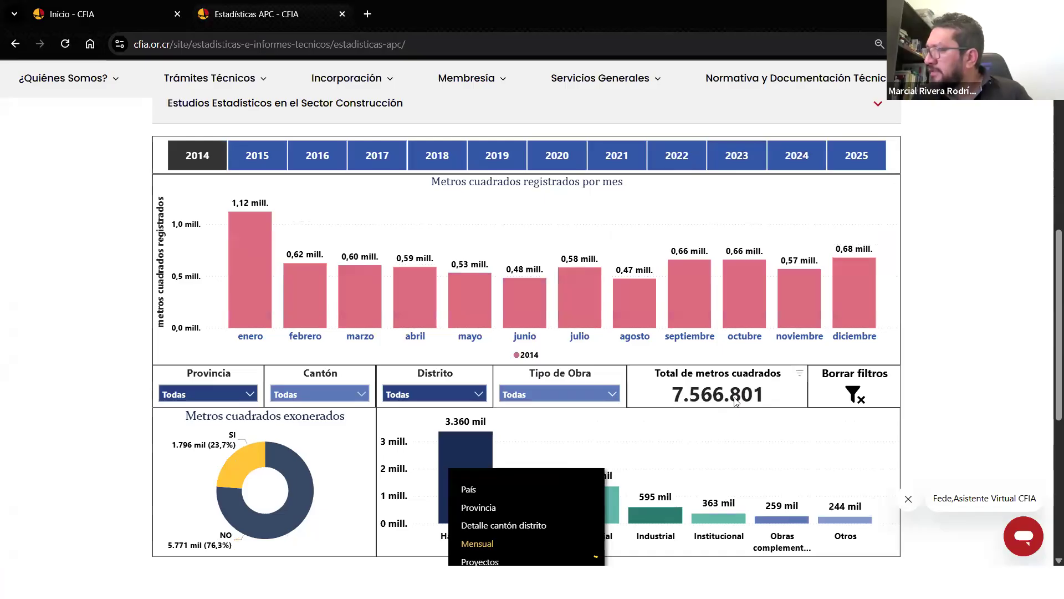
key("alt+Tab")
left_click(90, 156)
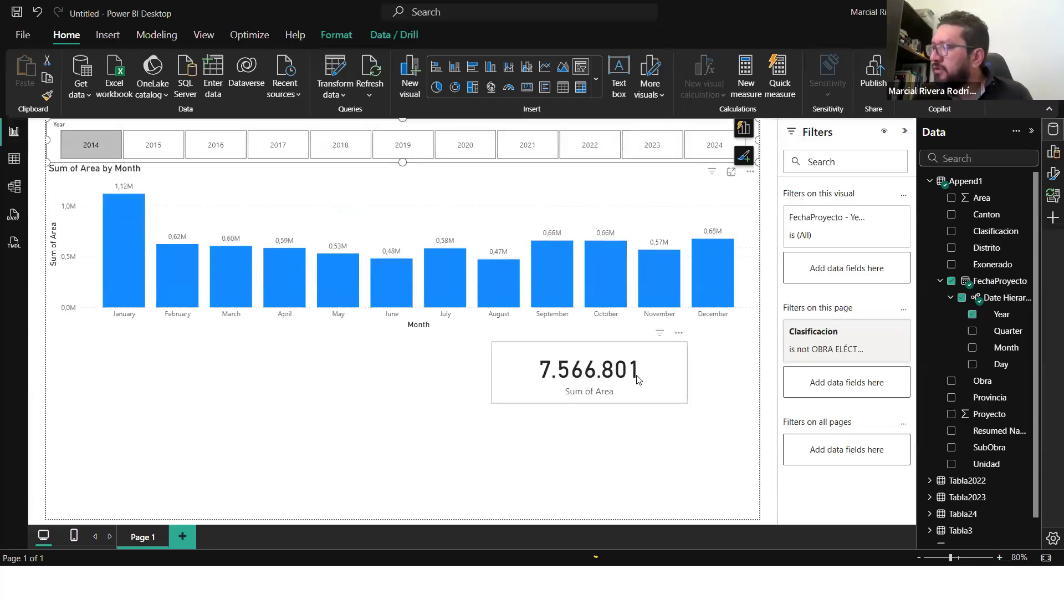
Step: Go through the other years in the Power BI year slicer, leaving it on 2022, and review the monthly areas and total
left_click(650, 144)
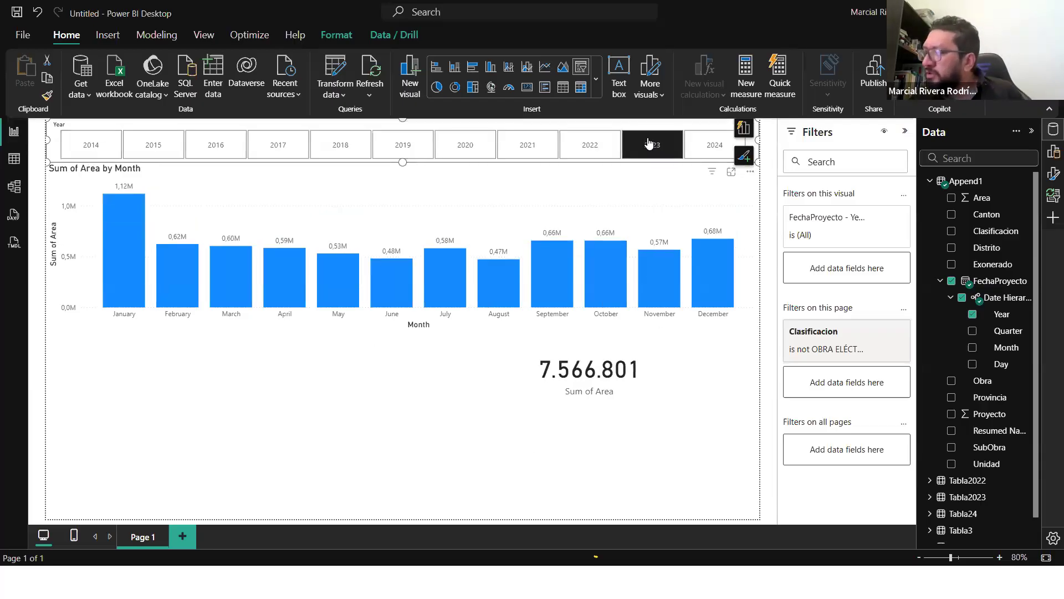
left_click(586, 150)
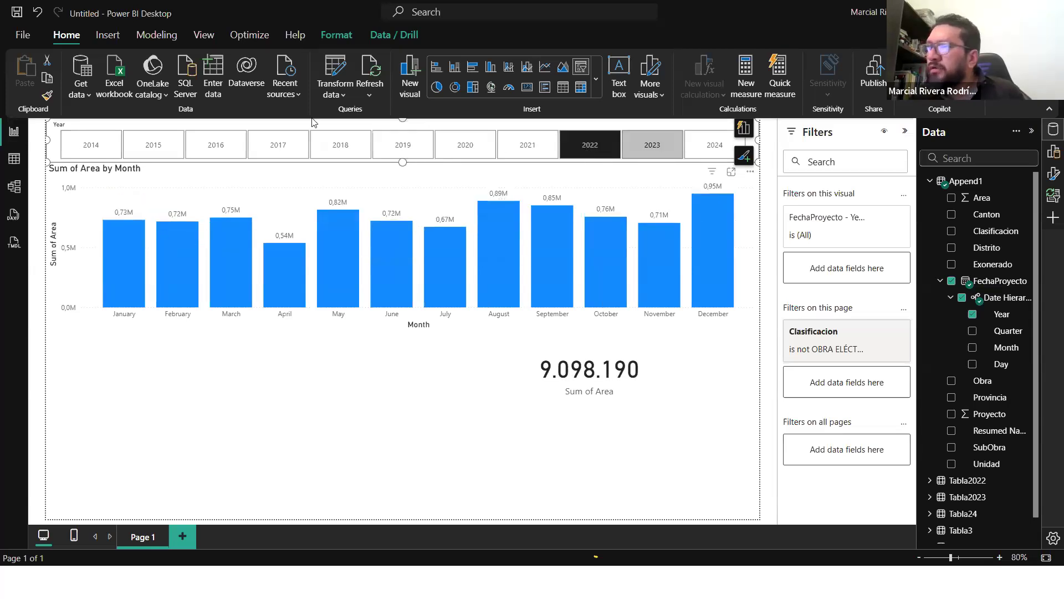
left_click(149, 145)
left_click(236, 154)
left_click(299, 158)
left_click(366, 156)
left_click(468, 155)
left_click(571, 153)
left_click(645, 153)
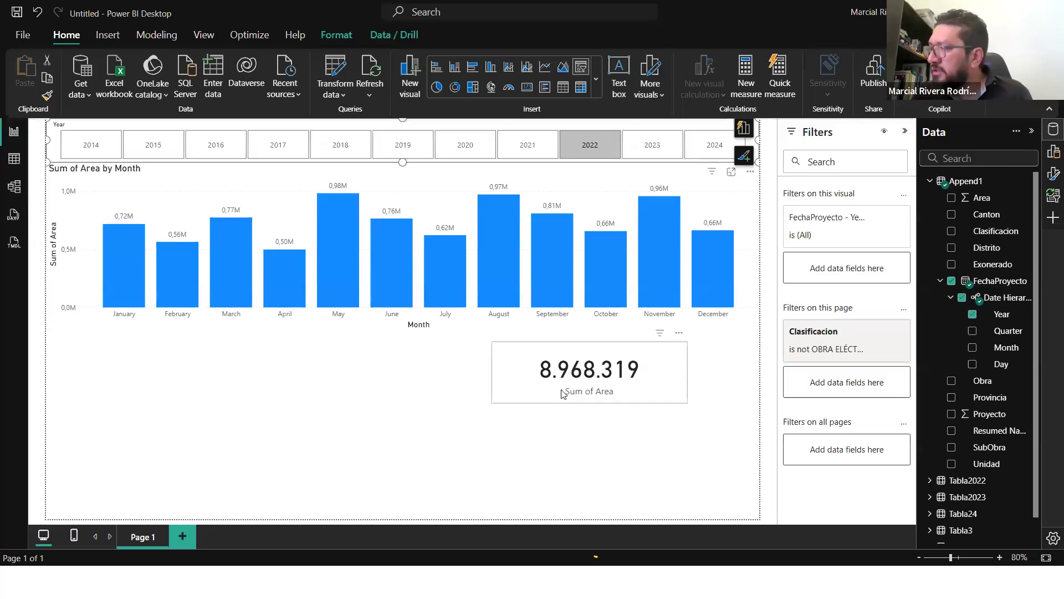
Step: Switch to the CFIA page, filter its report by 2022, and compare its monthly values and total with Power BI
key("alt+Tab")
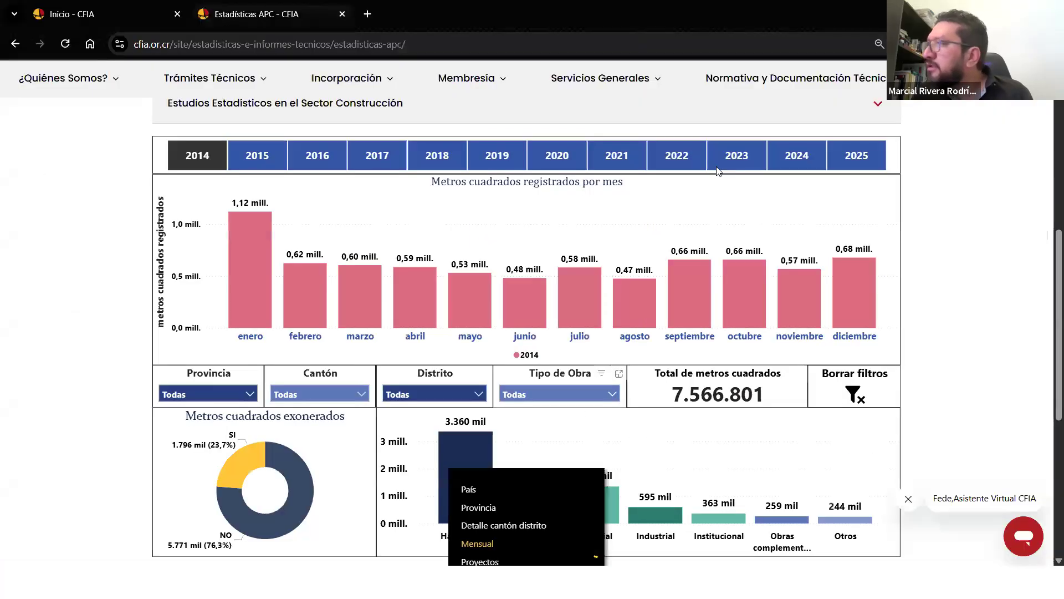
left_click(680, 155)
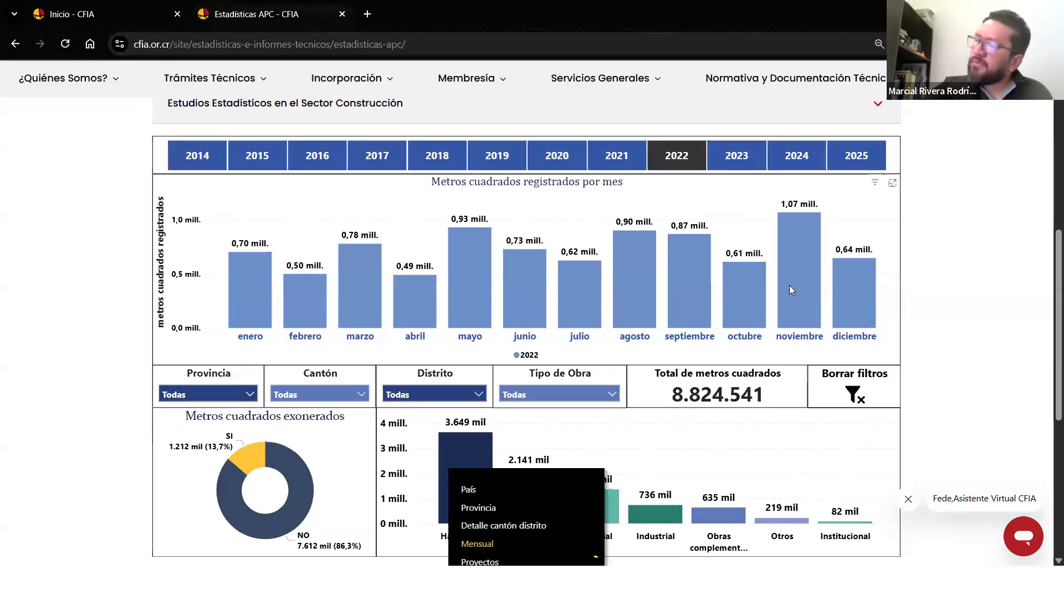
mouse_move(790, 286)
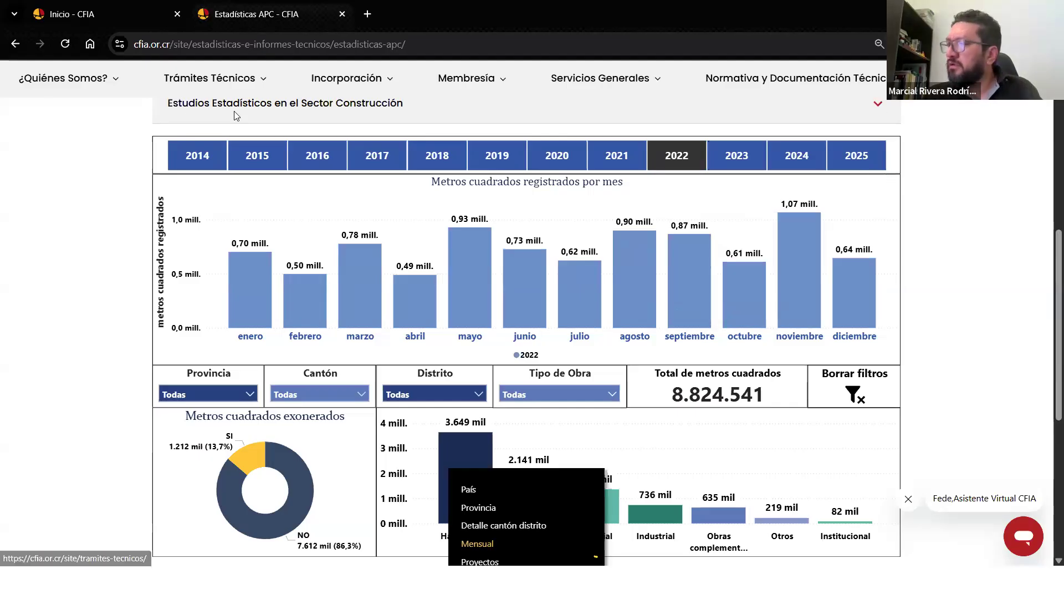
mouse_move(215, 78)
key("alt+Tab")
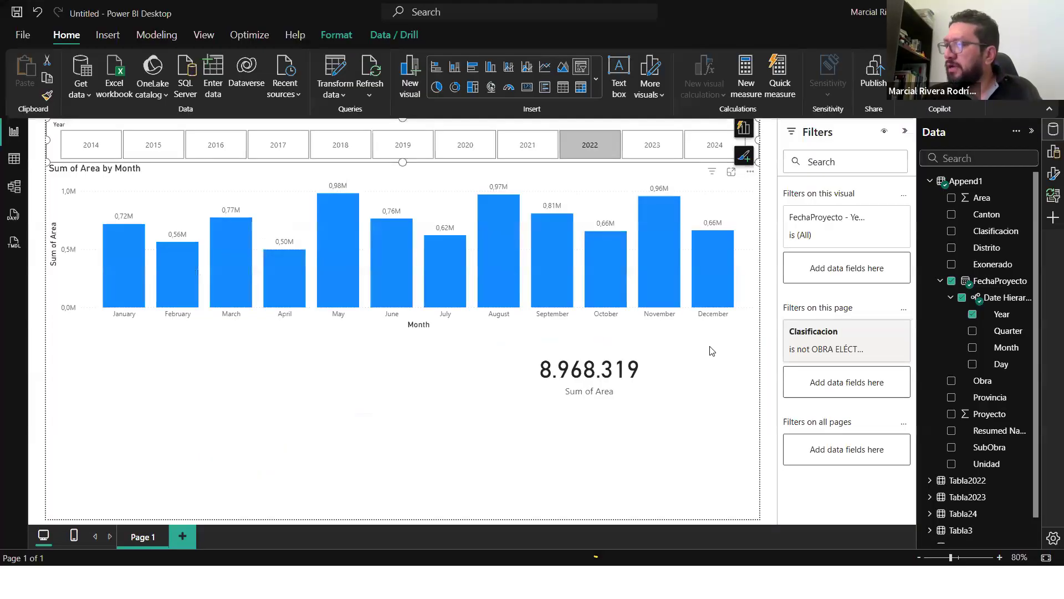
Step: Move the Sum of Area card up directly beneath the monthly chart and reduce its height slightly
left_click(565, 338)
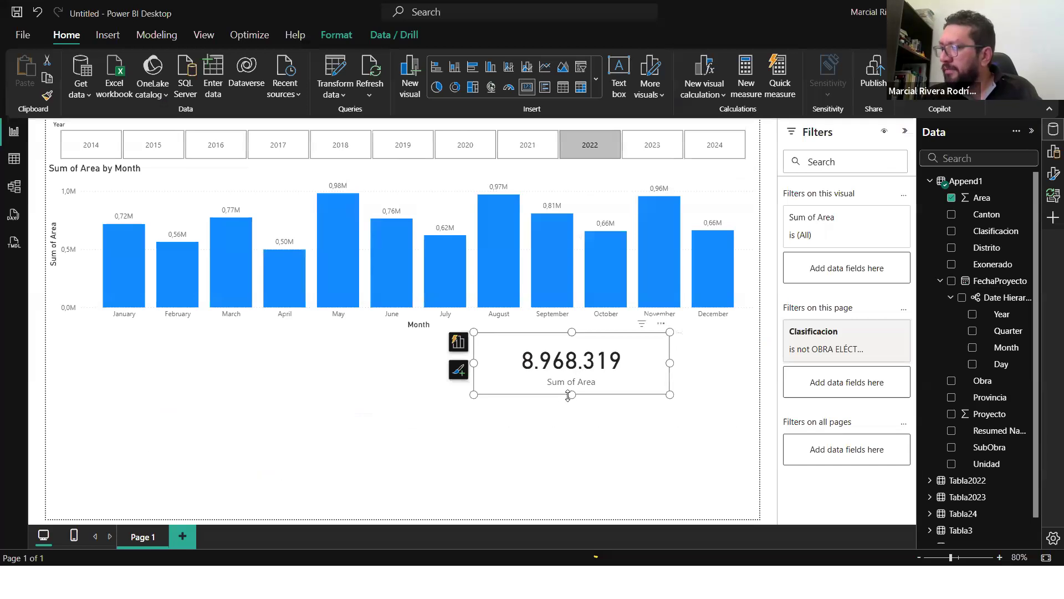
left_click_drag(571, 394, 570, 393)
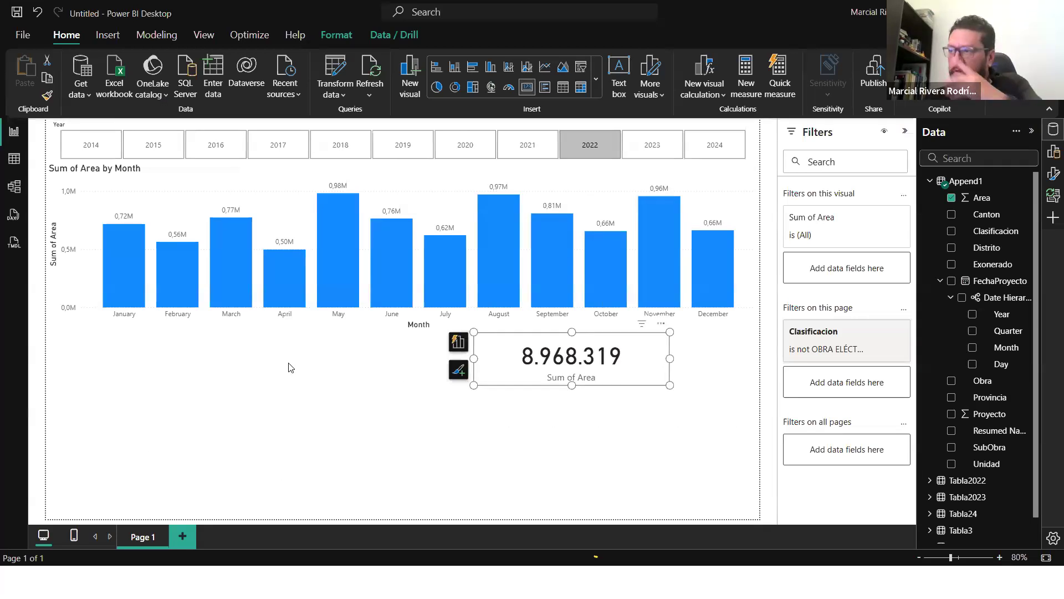
left_click(271, 363)
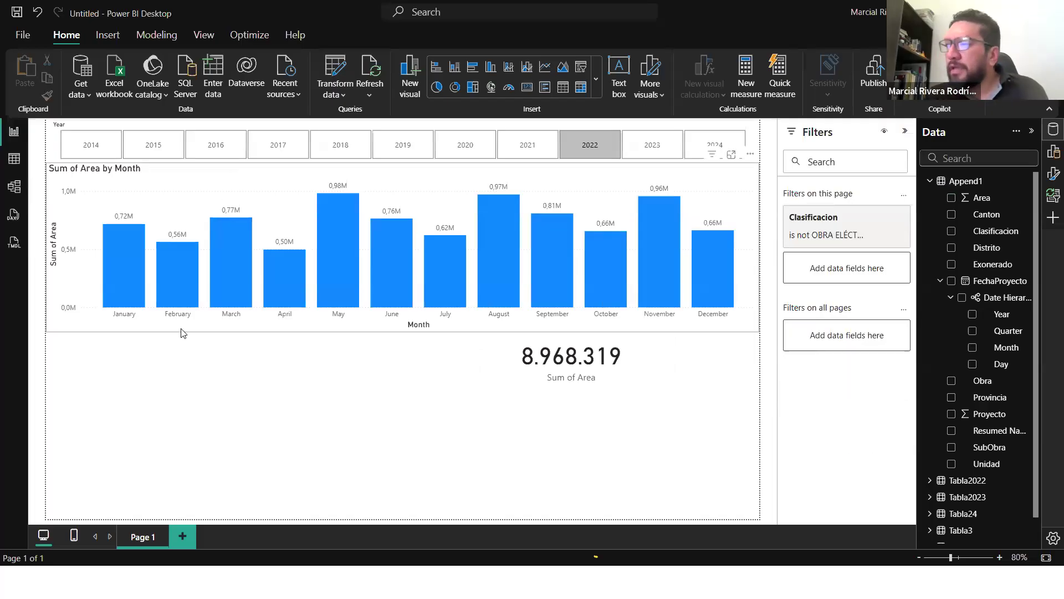
Step: Check the filter layout on the CFIA page, then add a compact Provincia table below the monthly chart in Power BI
key("alt+Tab")
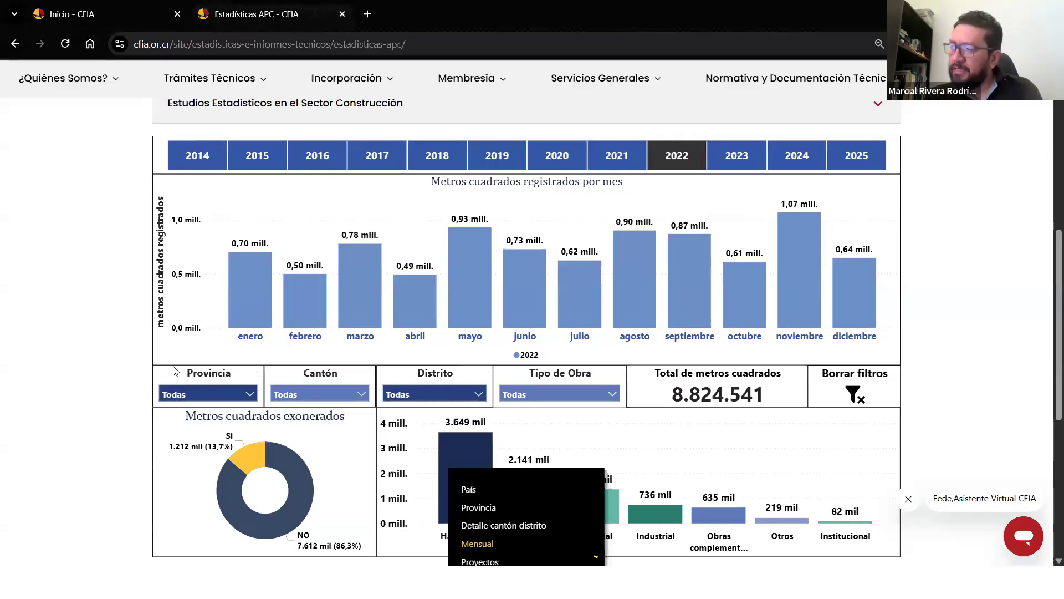
key("alt+Tab")
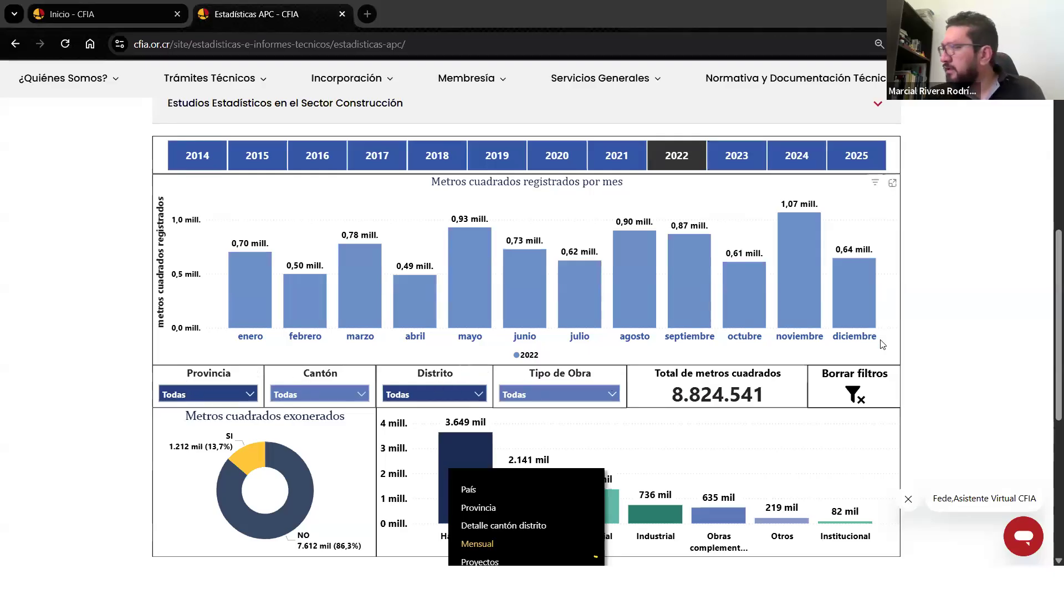
left_click_drag(165, 381, 129, 381)
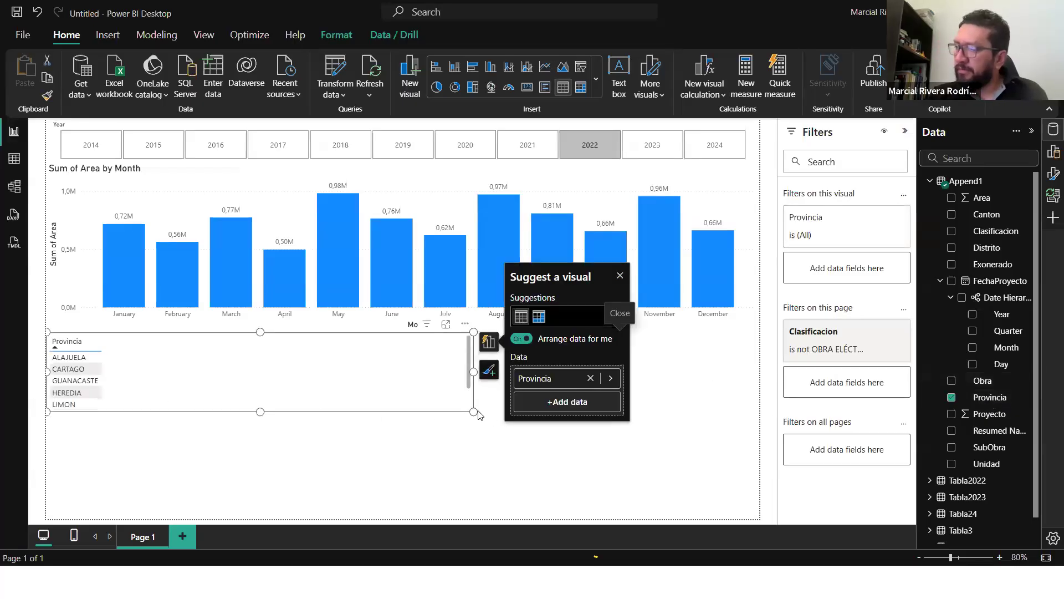
left_click_drag(471, 407, 151, 402)
left_click(100, 366)
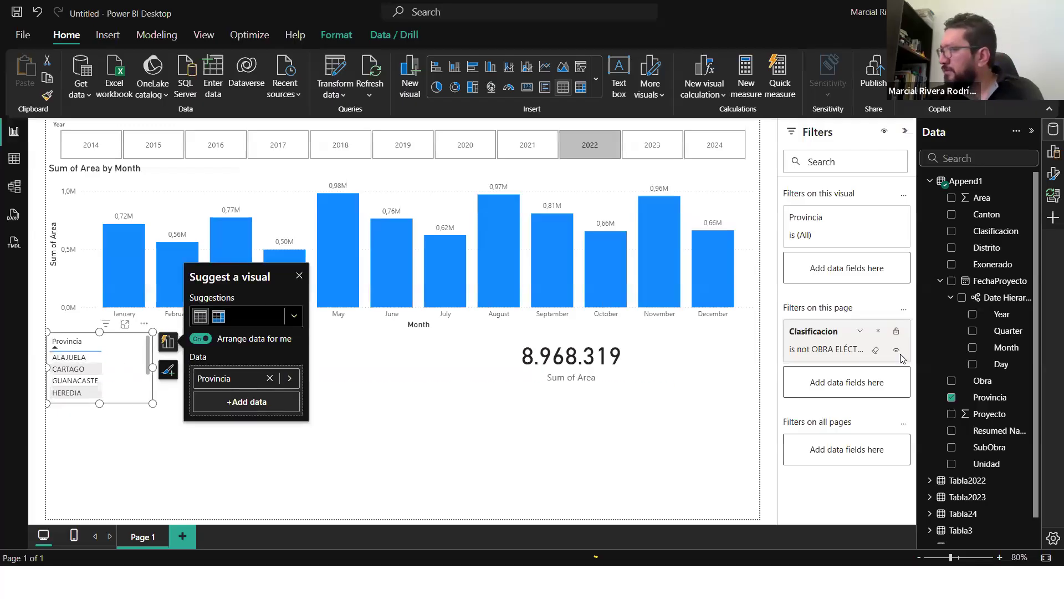
Step: Convert the Provincia table to a slicer and extend its height until the list of provinces shows
left_click(290, 316)
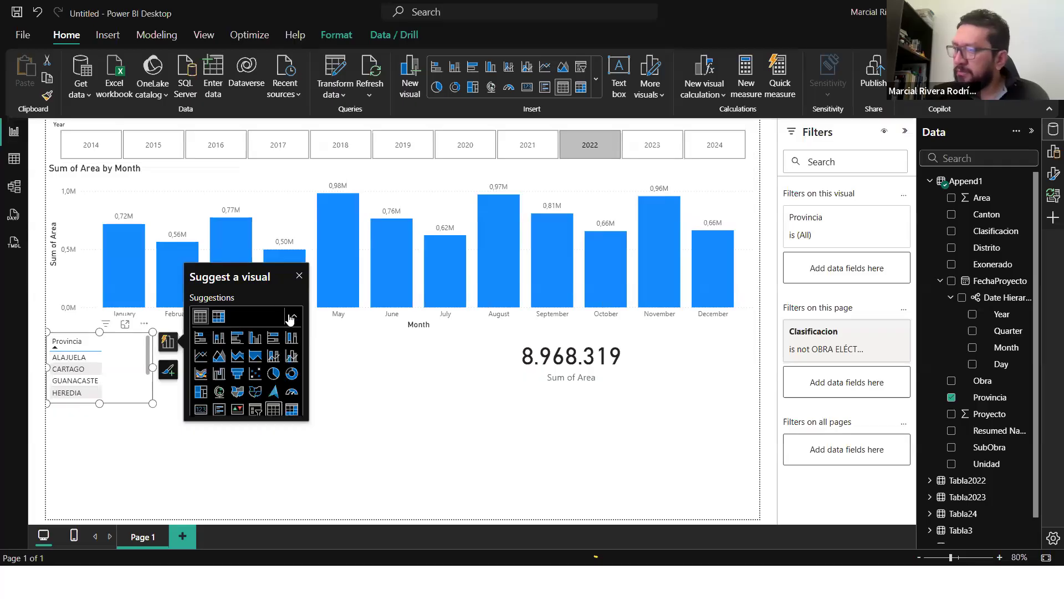
left_click(255, 410)
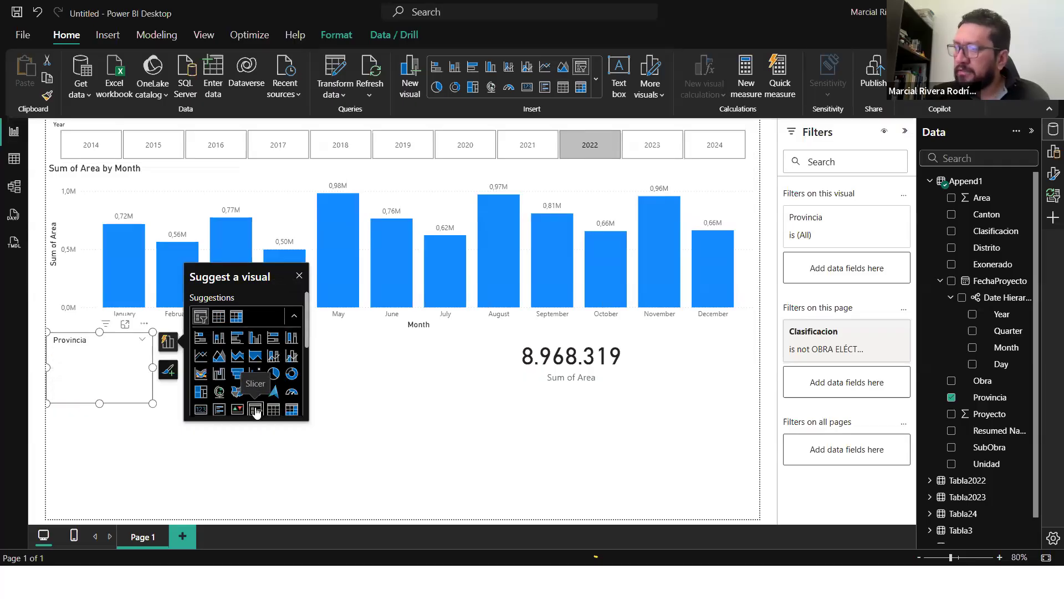
left_click_drag(100, 402, 98, 457)
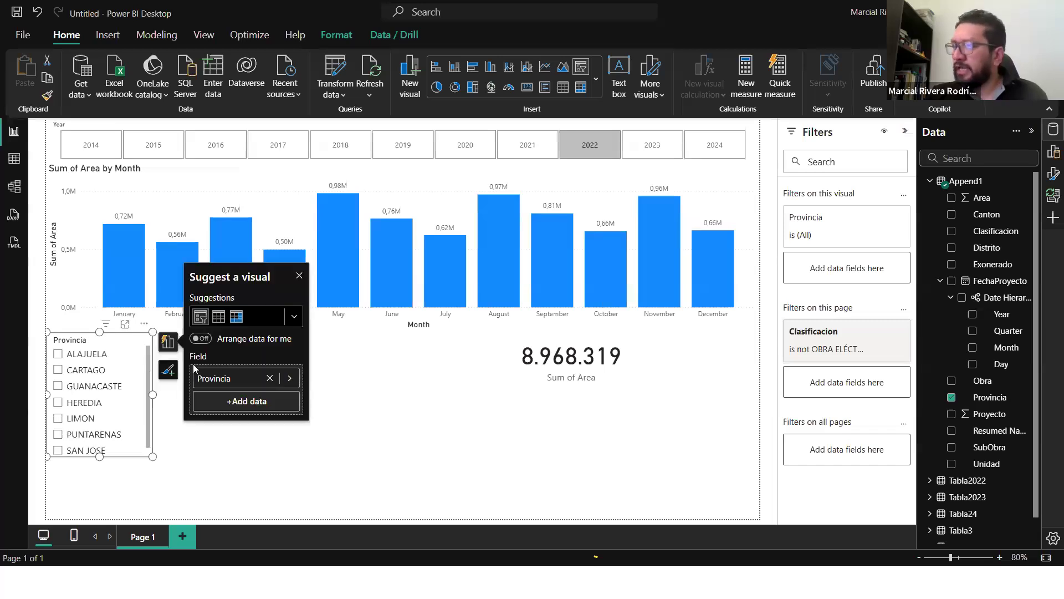
Step: Set the Provincia slicer's style to Dropdown
left_click(168, 369)
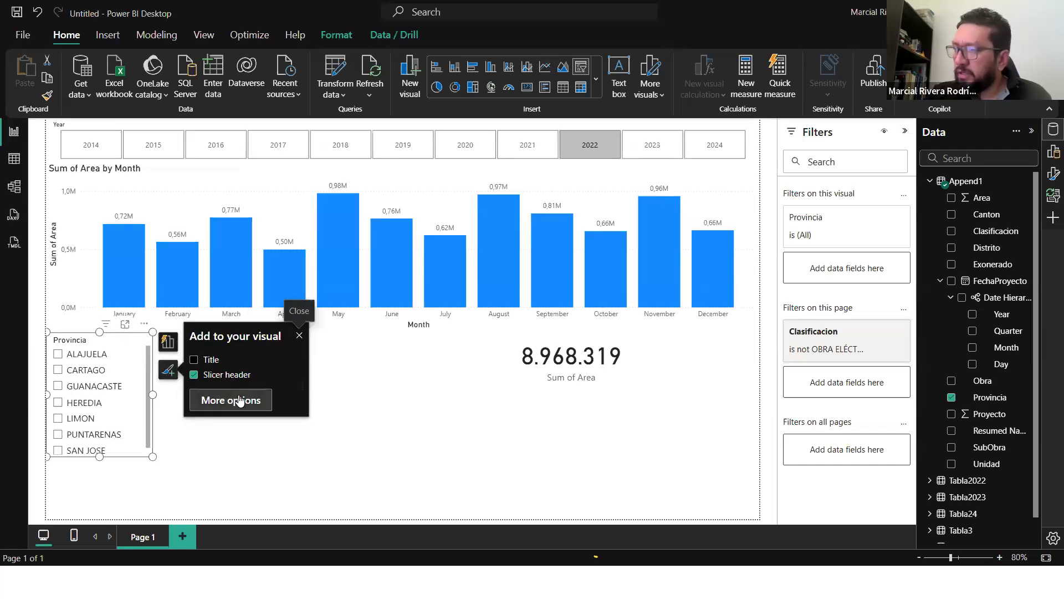
left_click(233, 399)
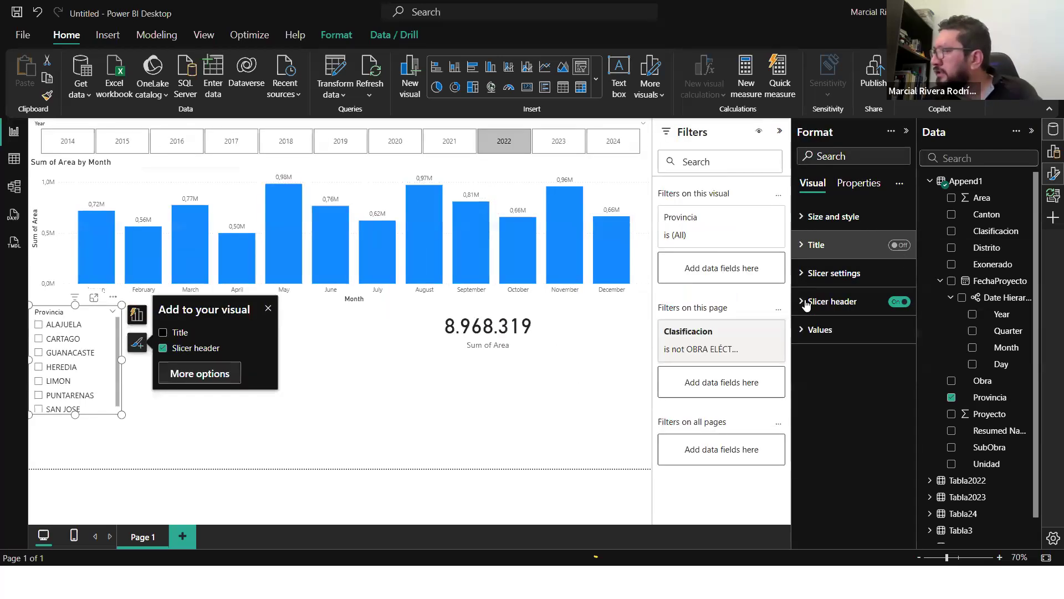
left_click(834, 273)
left_click(873, 343)
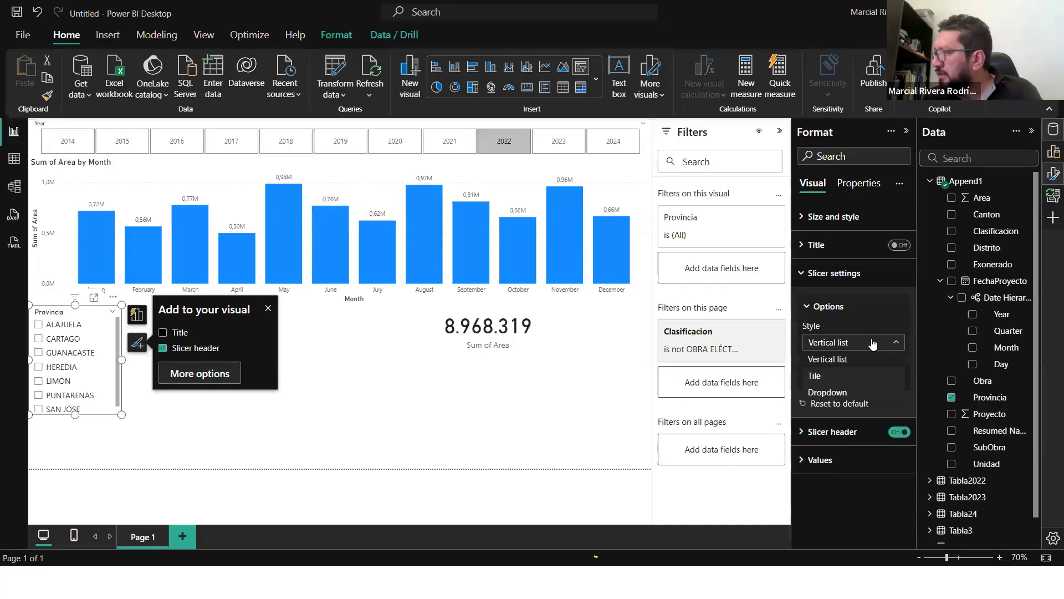
left_click(827, 392)
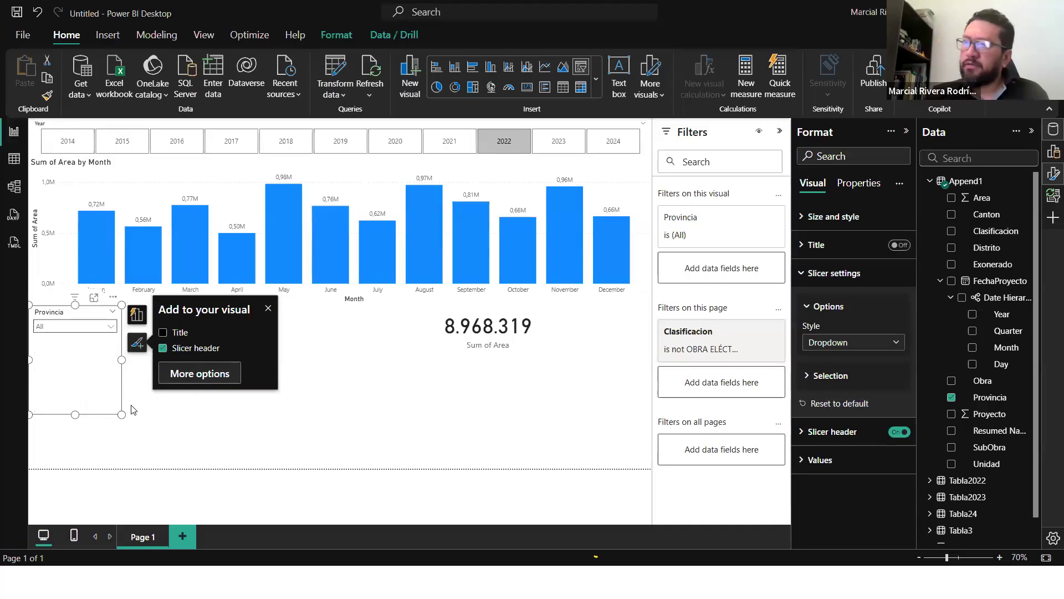
Step: Shrink the Provincia slicer to fit its dropdown, and open its list of provinces
left_click(133, 371)
left_click(121, 348)
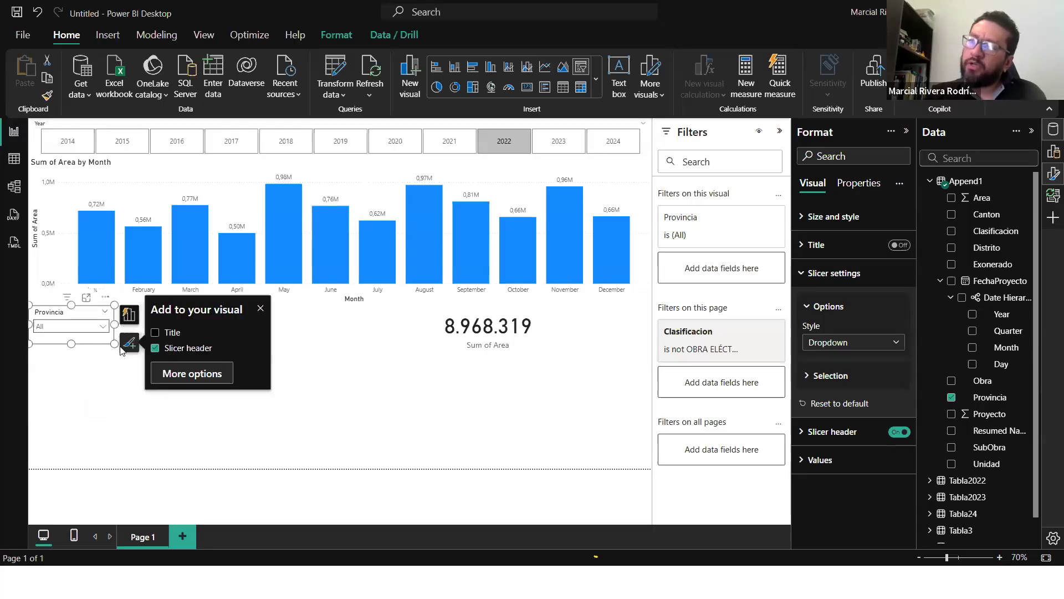
left_click(101, 329)
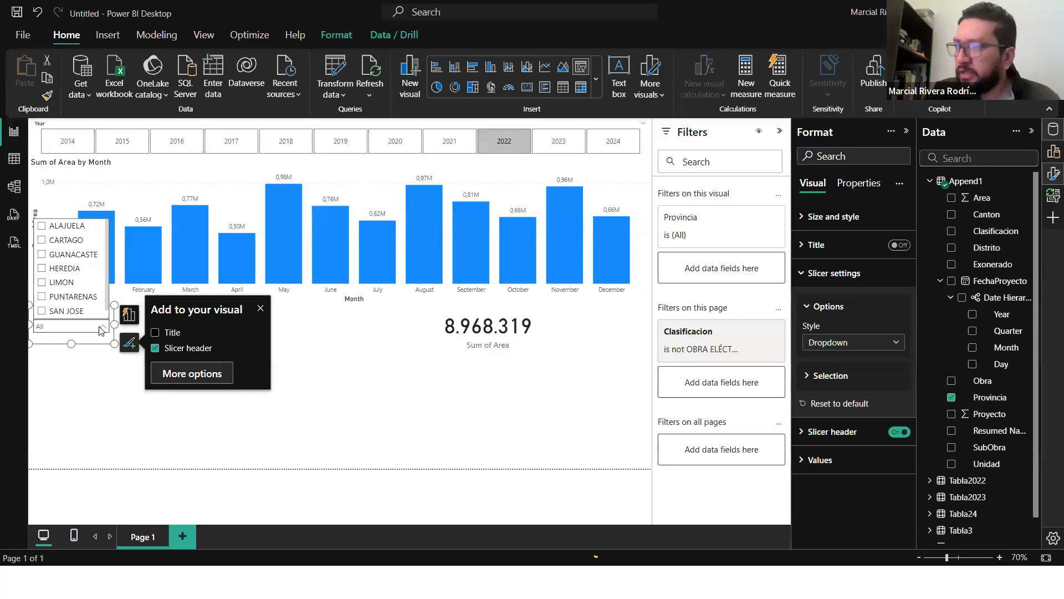
Step: Switch to the CFIA page and examine the options in its Distrito, Cantón and Provincia filters
key("alt+Tab")
left_click(452, 393)
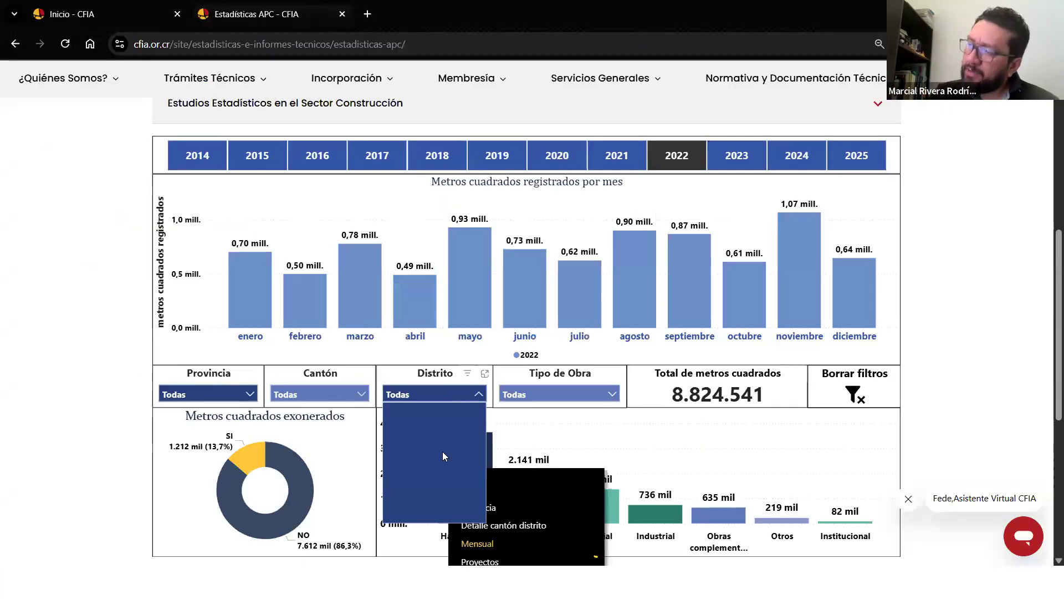
scroll(441, 463, "down", 5)
scroll(442, 463, "up", 5)
left_click(461, 389)
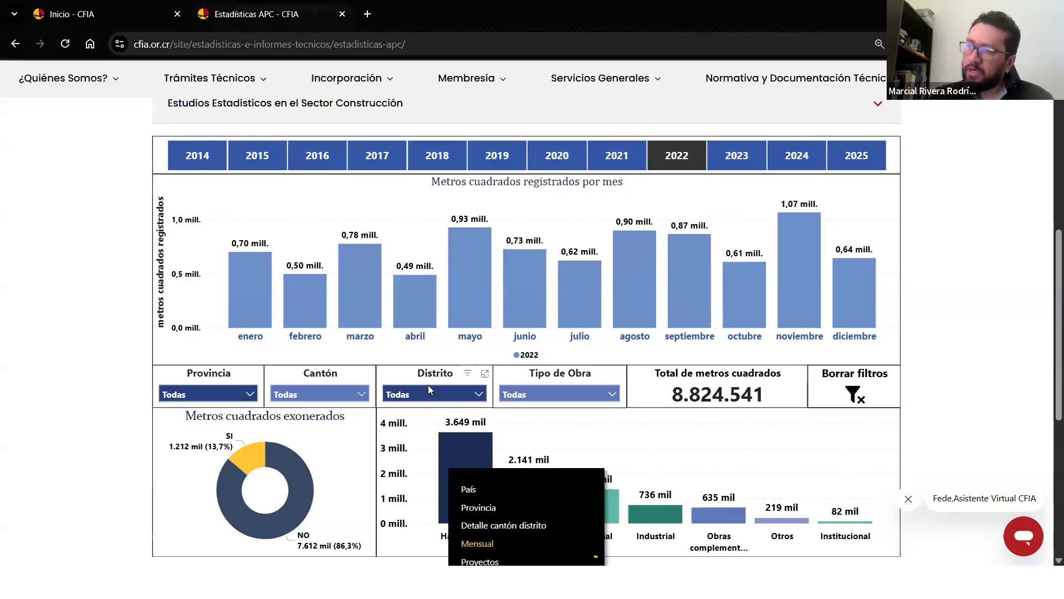
left_click(359, 394)
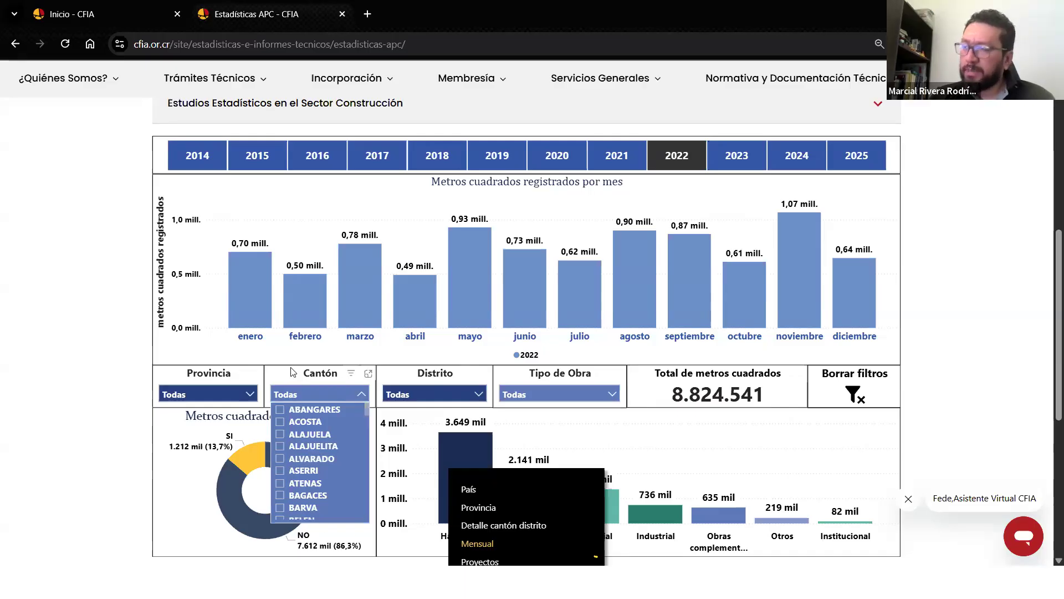
left_click(294, 374)
left_click(250, 394)
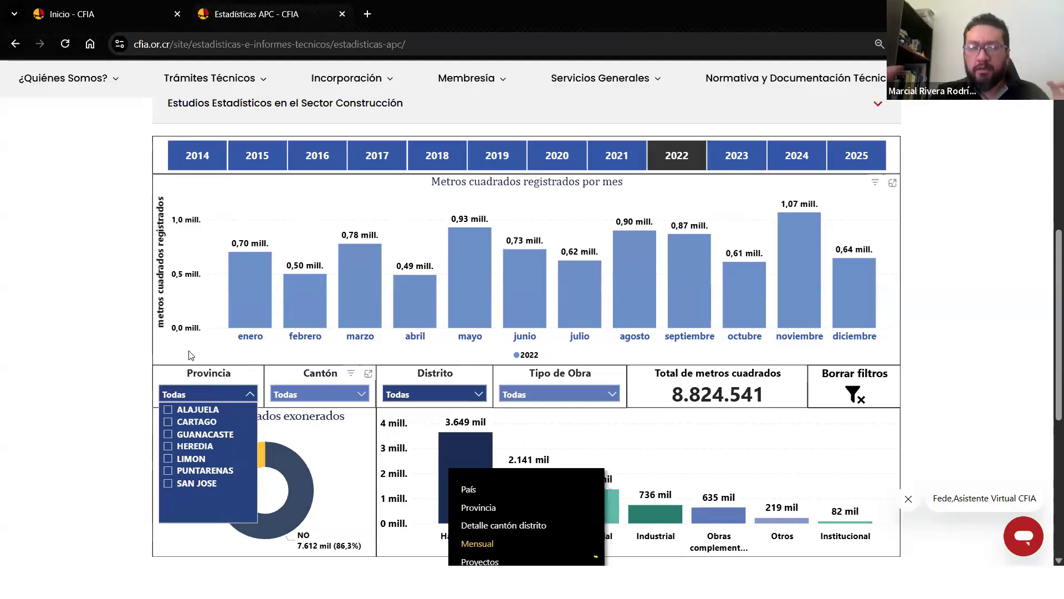
Step: Switch to Power BI Desktop and make two copies of the Provincia slicer, lined up in a row beside the original
key("alt+Tab")
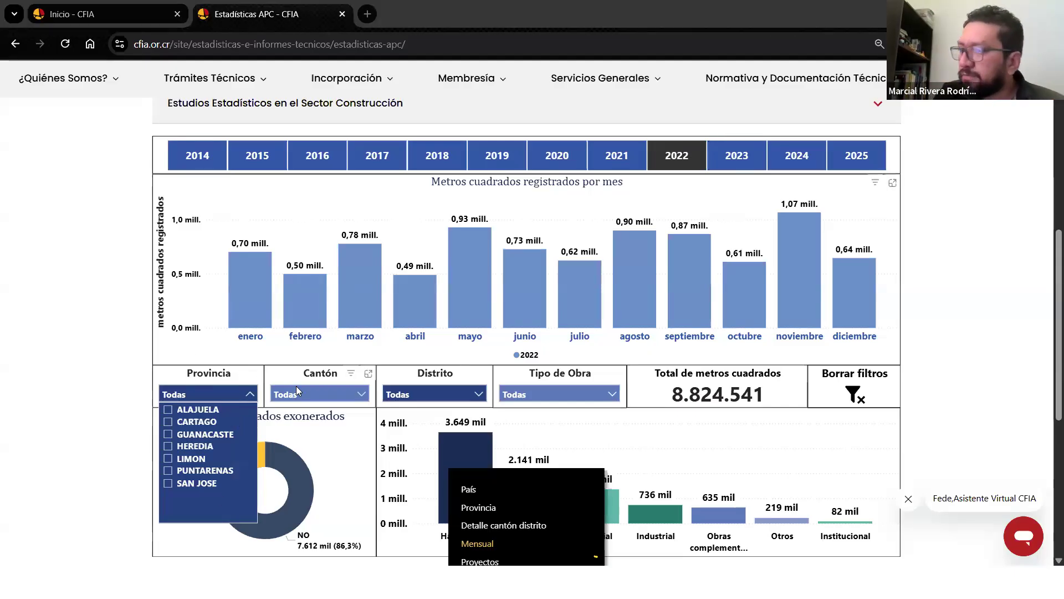
left_click(82, 340)
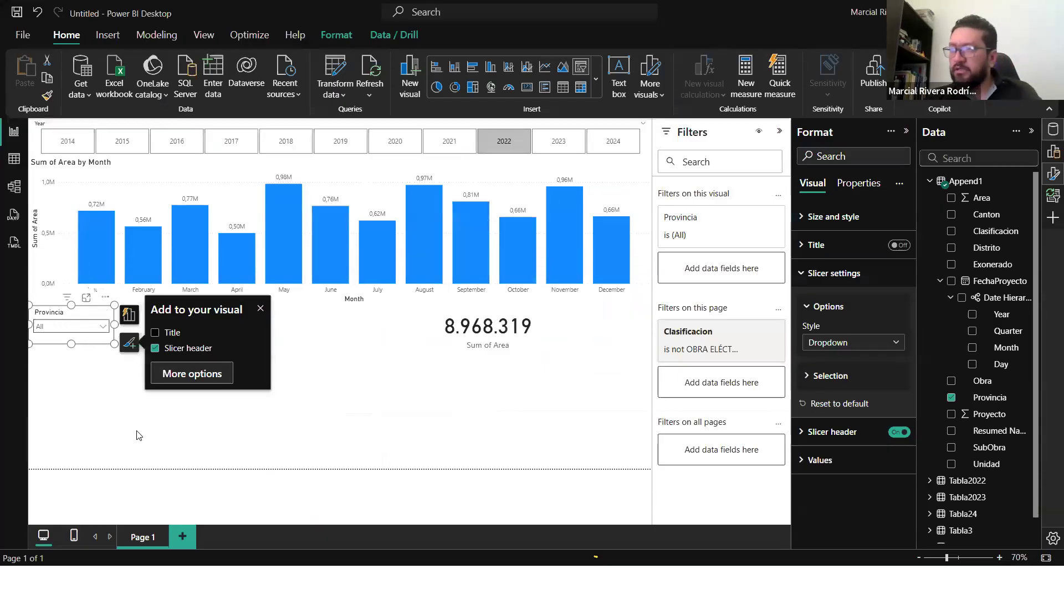
left_click(138, 435)
left_click(67, 314)
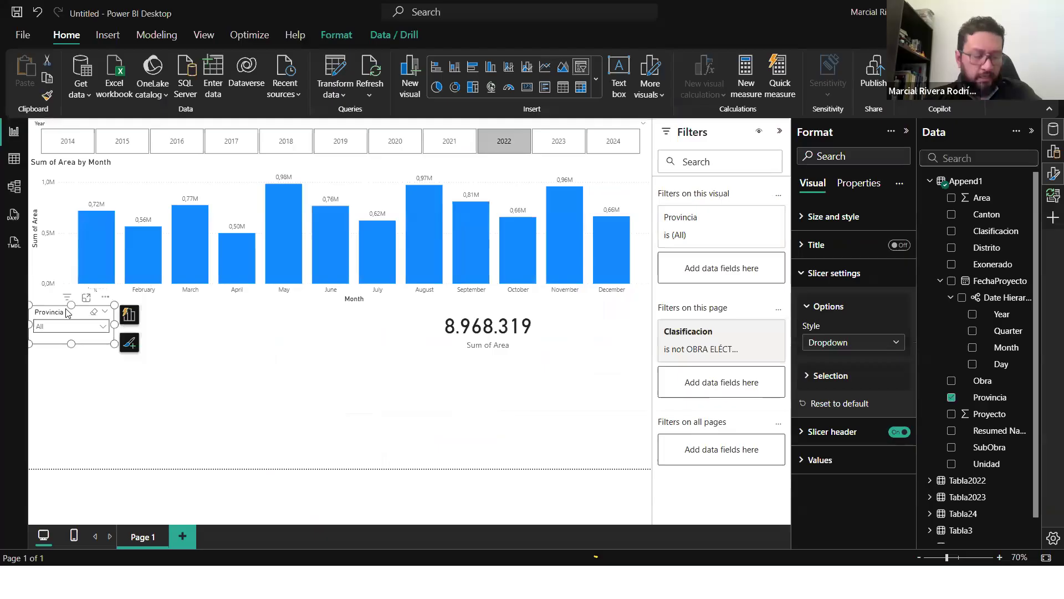
key("ctrl+c")
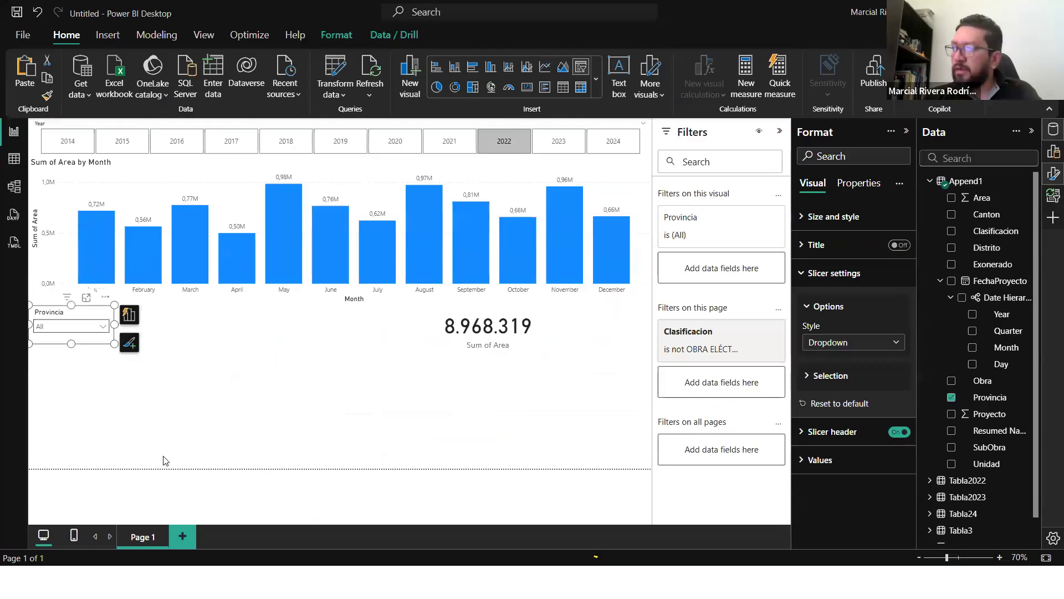
key("ctrl+v")
left_click_drag(89, 317, 180, 316)
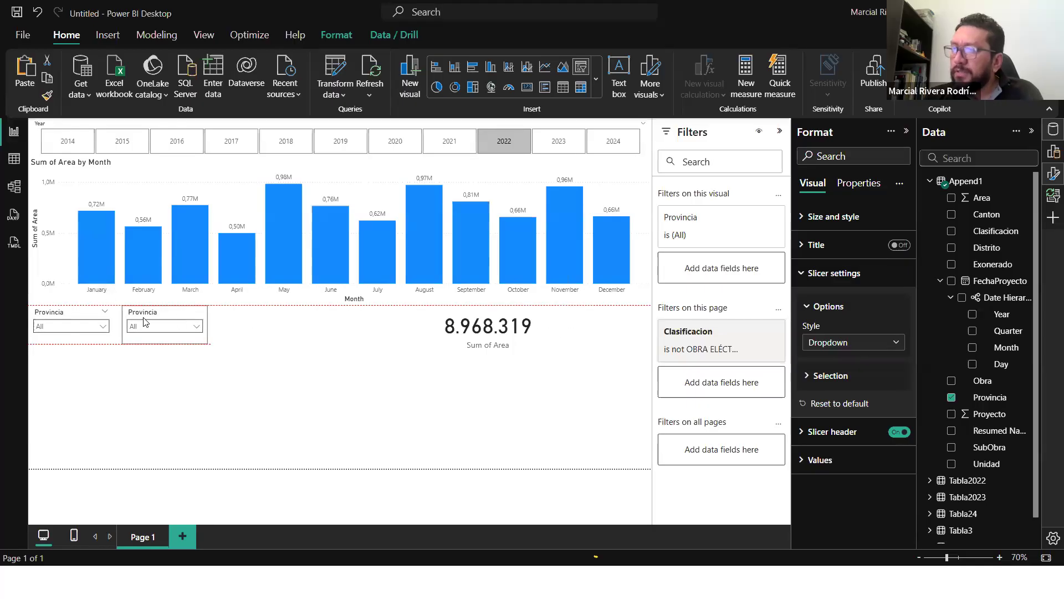
key("ctrl+v")
left_click_drag(64, 312, 246, 311)
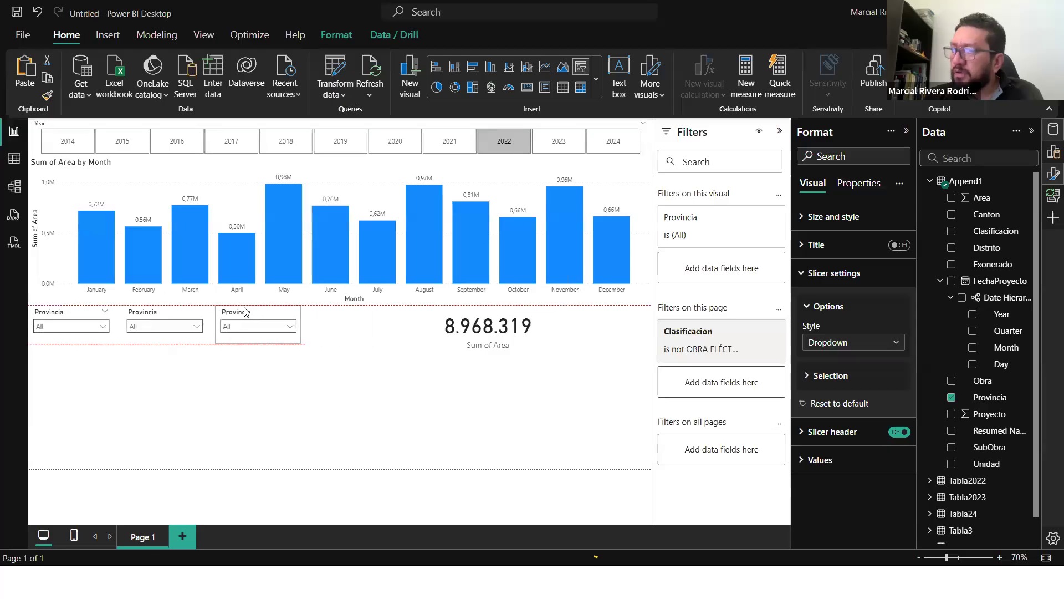
Step: Replace the Provincia field of the middle slicer with Canton, closing the Format pane to make room
left_click(186, 316)
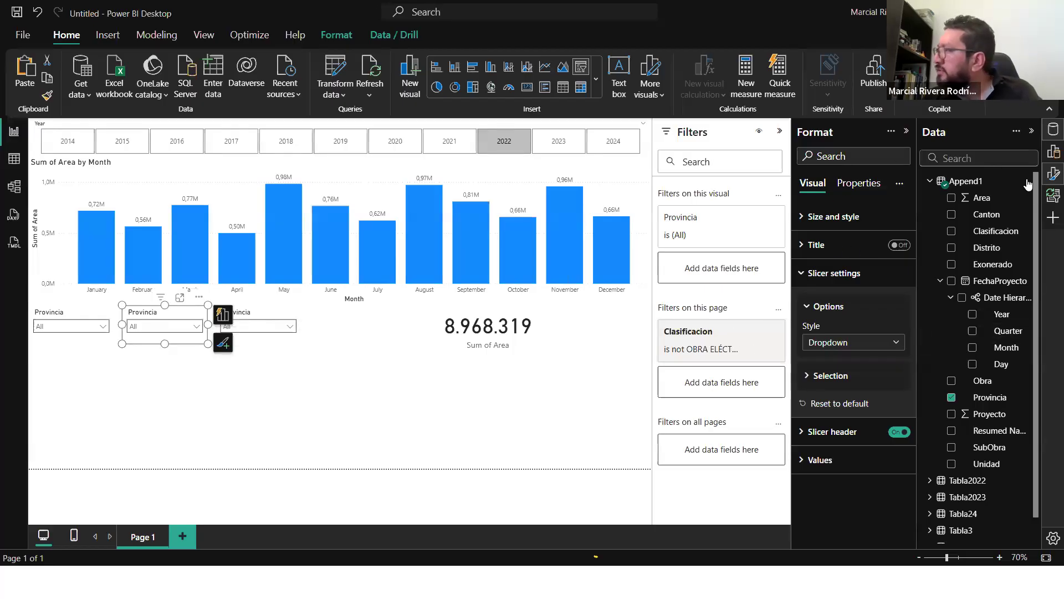
left_click(1053, 131)
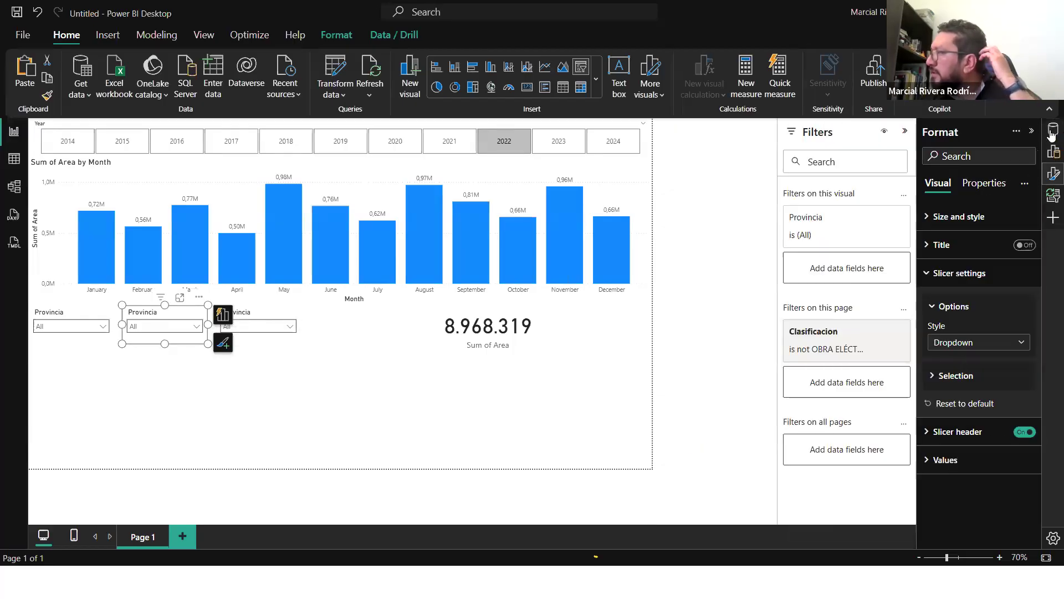
left_click(1053, 151)
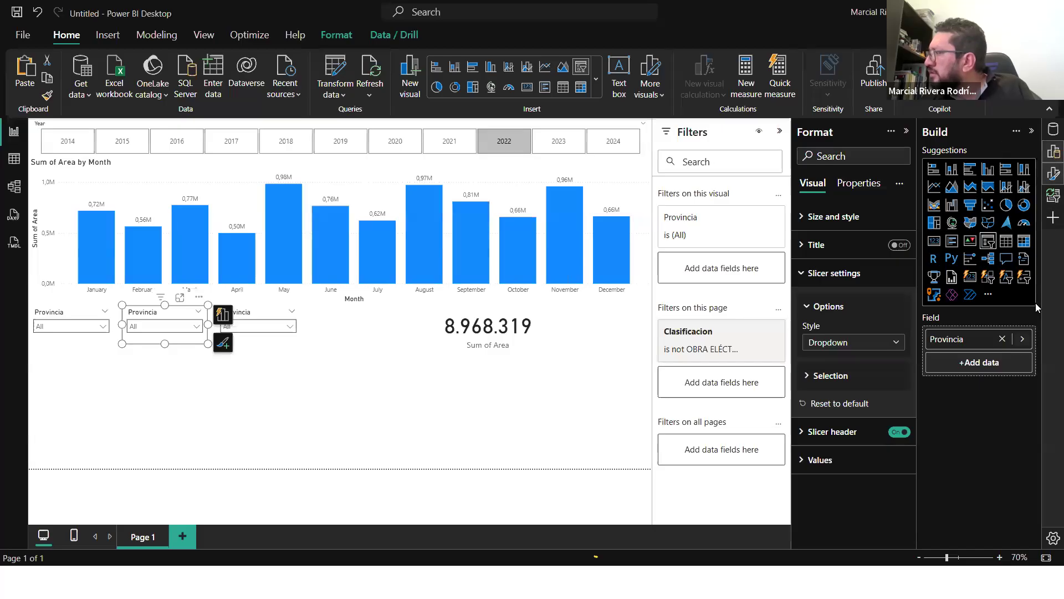
left_click(1053, 130)
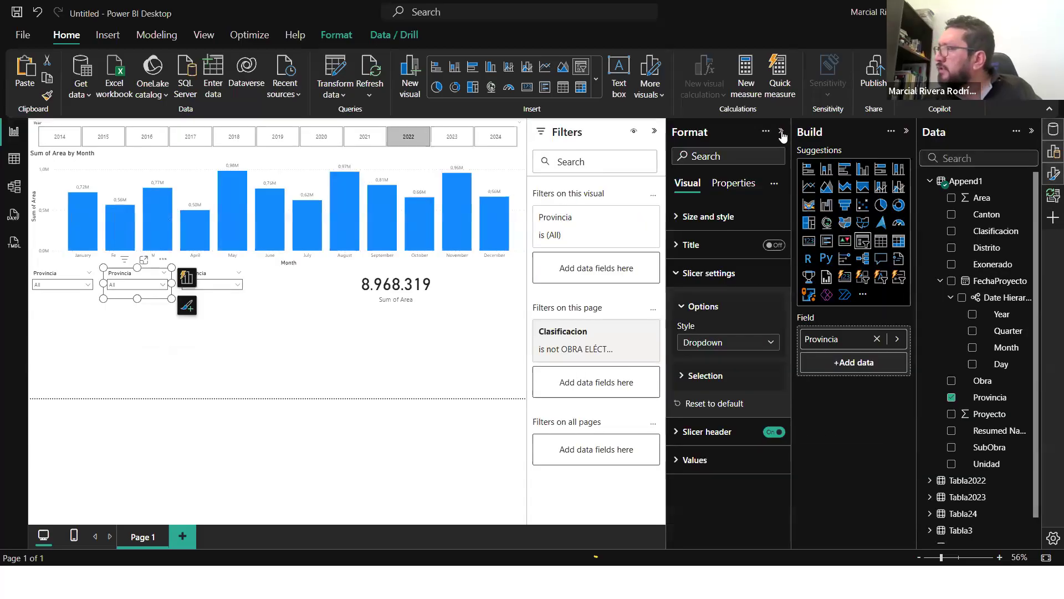
left_click(781, 132)
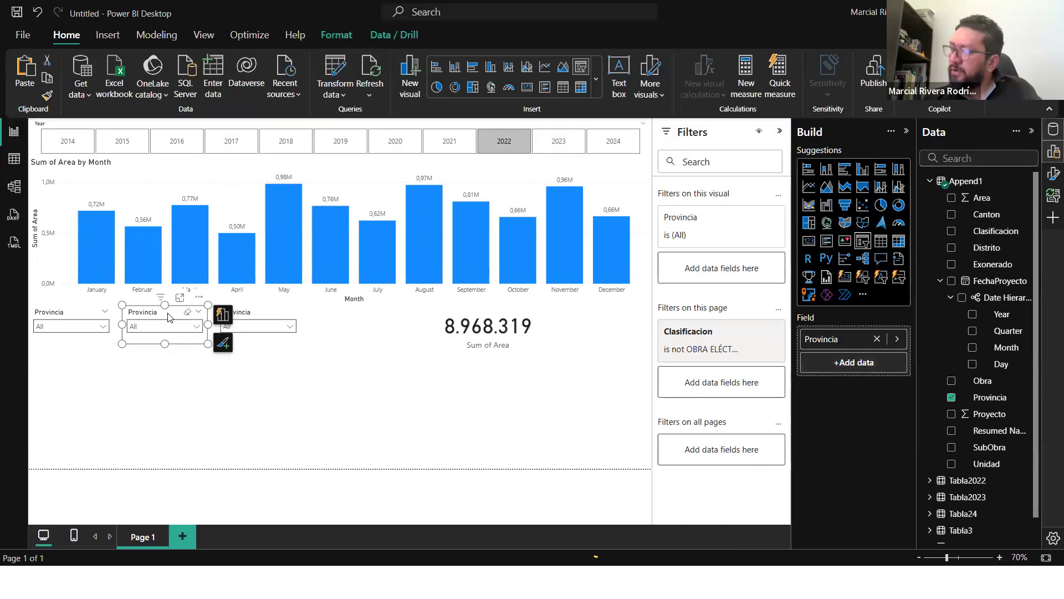
left_click_drag(981, 219, 870, 361)
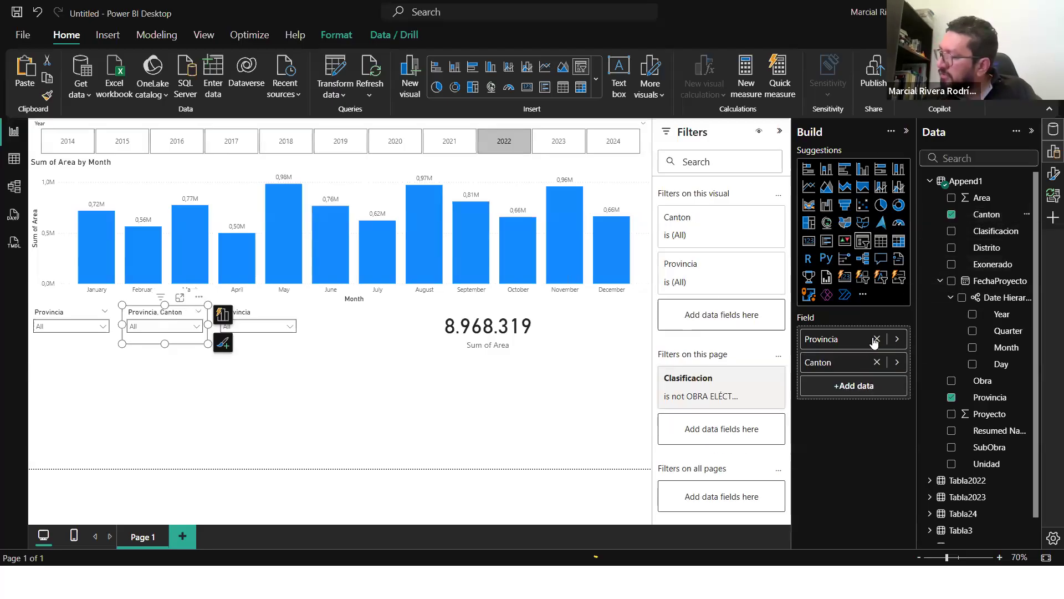
left_click(875, 339)
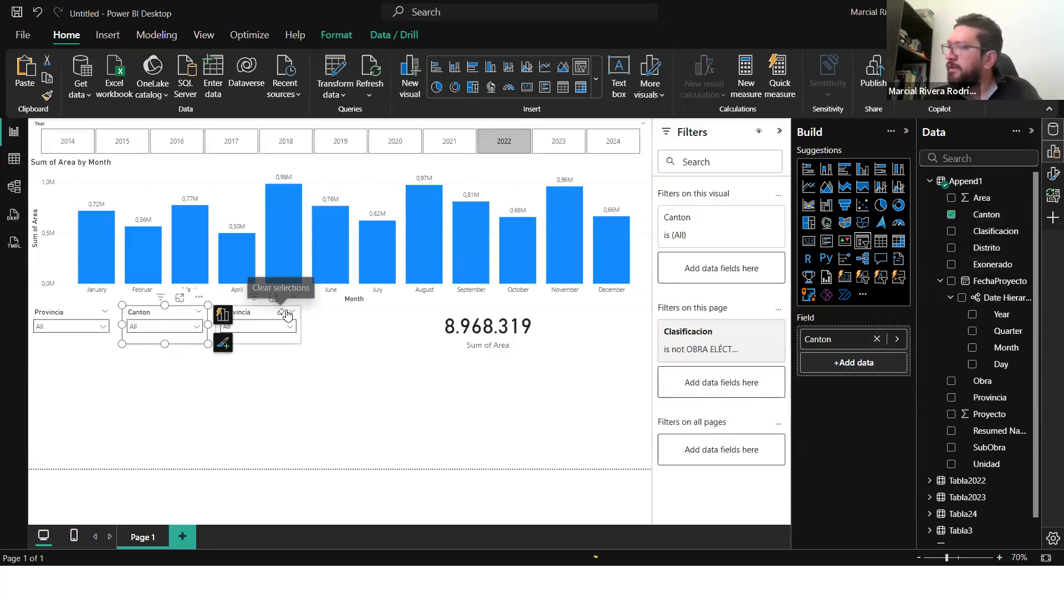
Step: Replace the Provincia field of the third slicer with Distrito
left_click(267, 318)
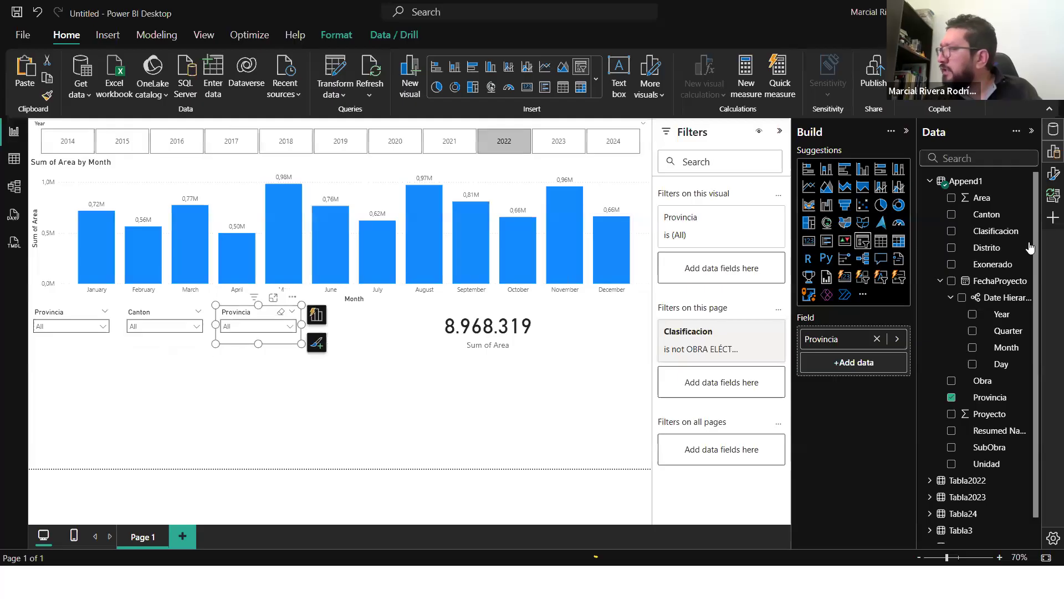
left_click_drag(1025, 248, 857, 368)
left_click(877, 339)
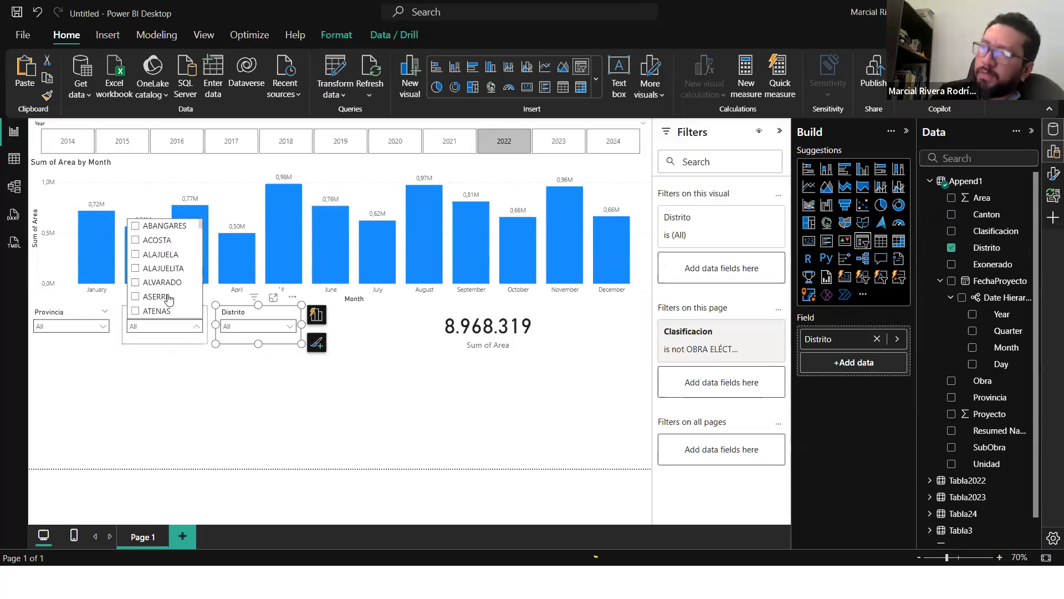
Step: Look through the Canton slicer's list, close it, and move the Sum of Area card next to the Distrito slicer
left_click(163, 283)
left_click(165, 298)
left_click(164, 298)
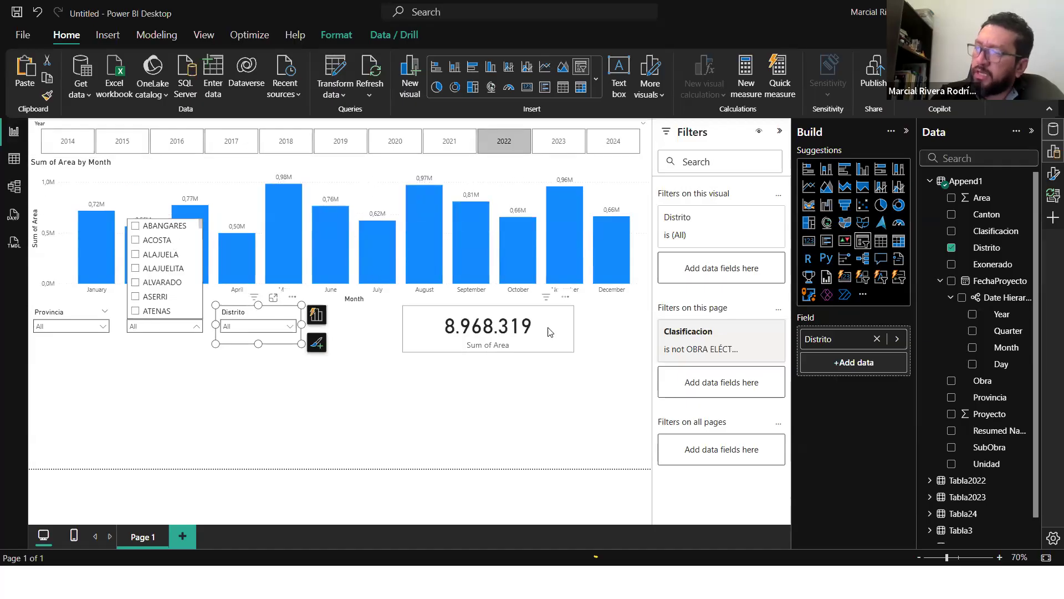
left_click(365, 378)
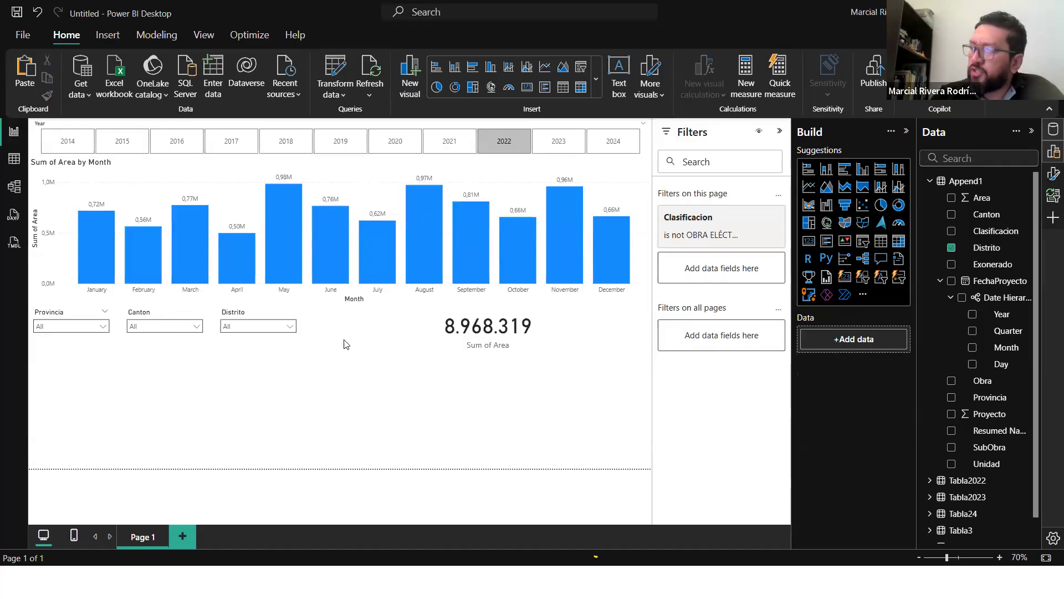
left_click_drag(426, 332, 340, 334)
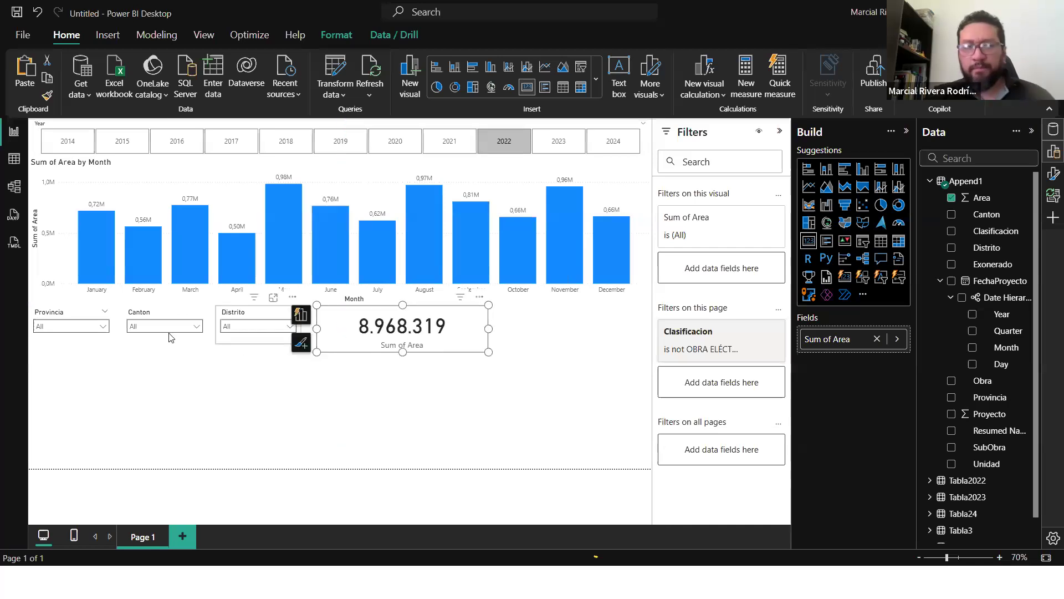
Step: Check the exempted square metres chart on the CFIA page, and add a pie chart below the slicers in Power BI Desktop
key("alt+Tab")
left_click(333, 432)
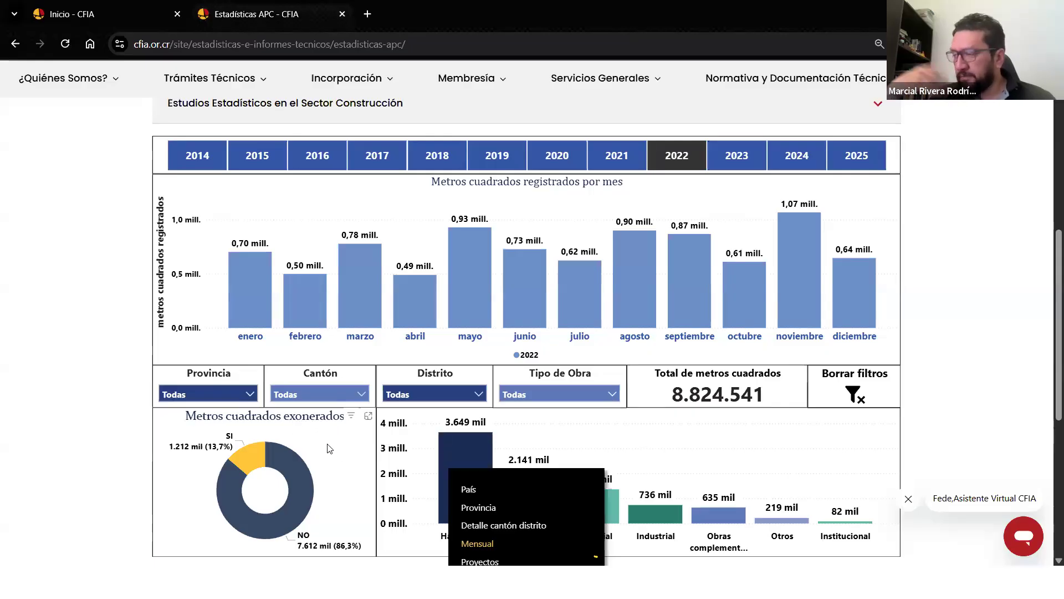
key("alt+Tab")
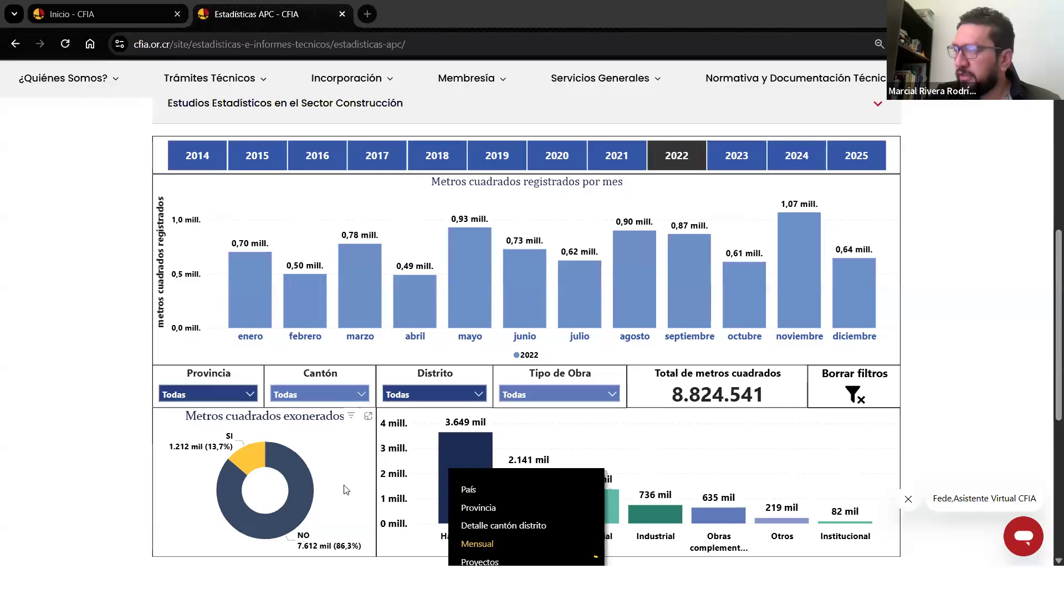
left_click(855, 457)
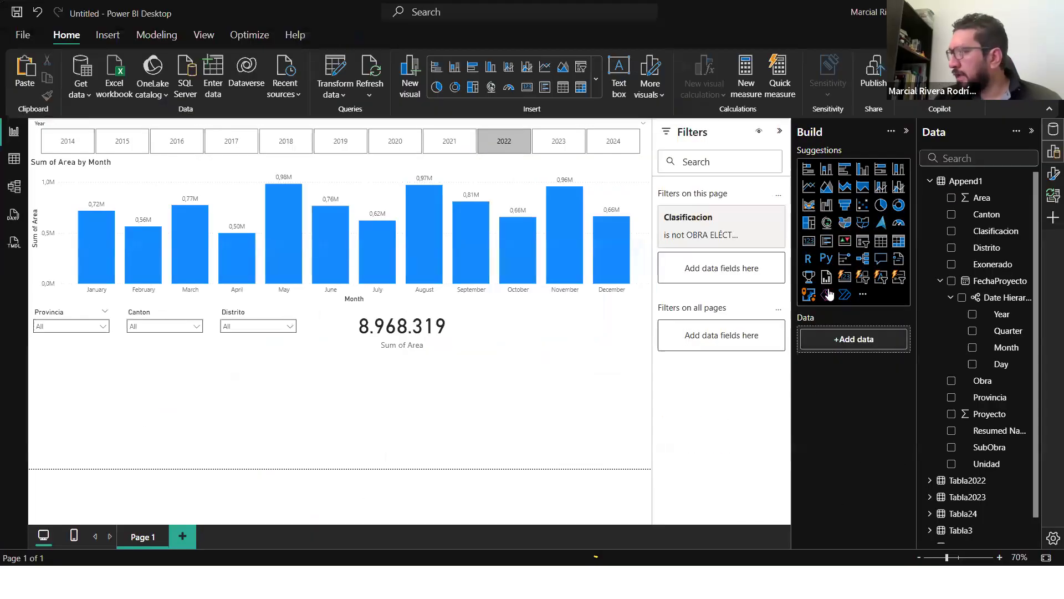
left_click(880, 205)
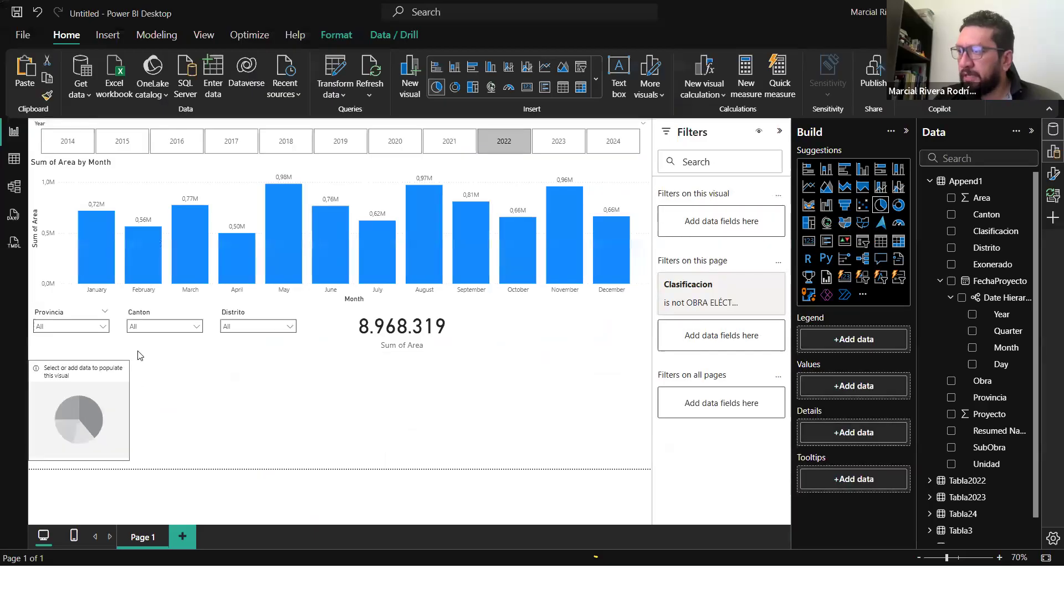
left_click_drag(136, 459, 145, 476)
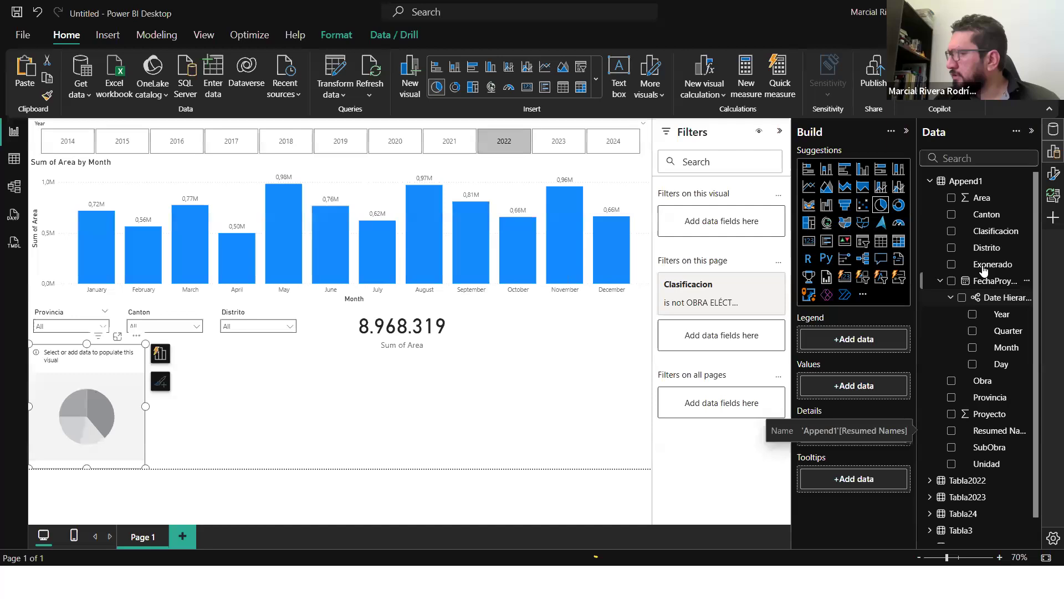
Step: Set Exonerado as the pie chart's legend and Area as its values, and widen the chart
left_click_drag(984, 265, 853, 338)
left_click_drag(985, 198, 869, 408)
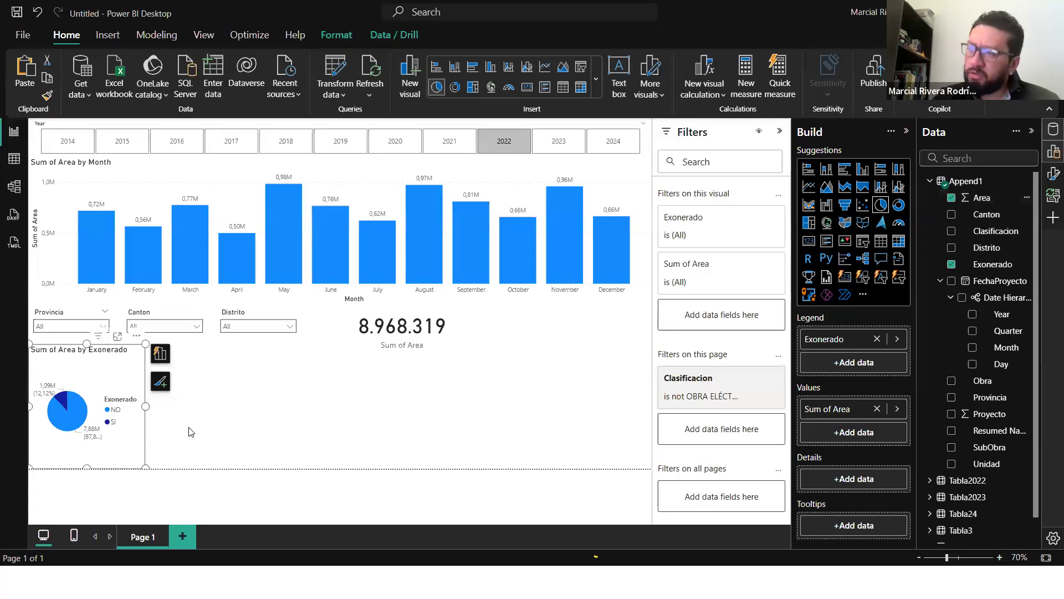
left_click_drag(145, 408, 192, 413)
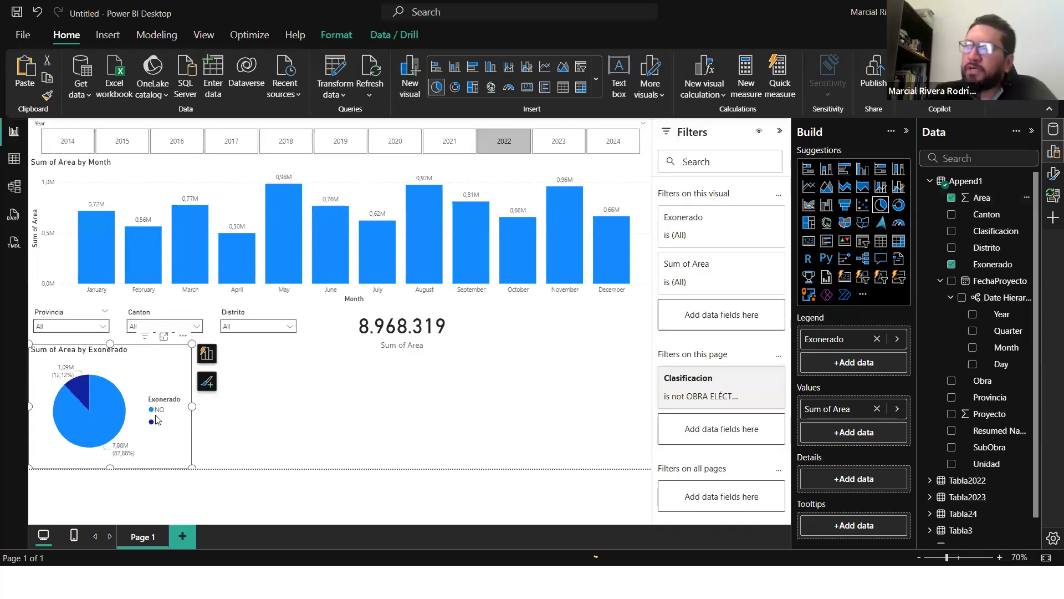
left_click(356, 408)
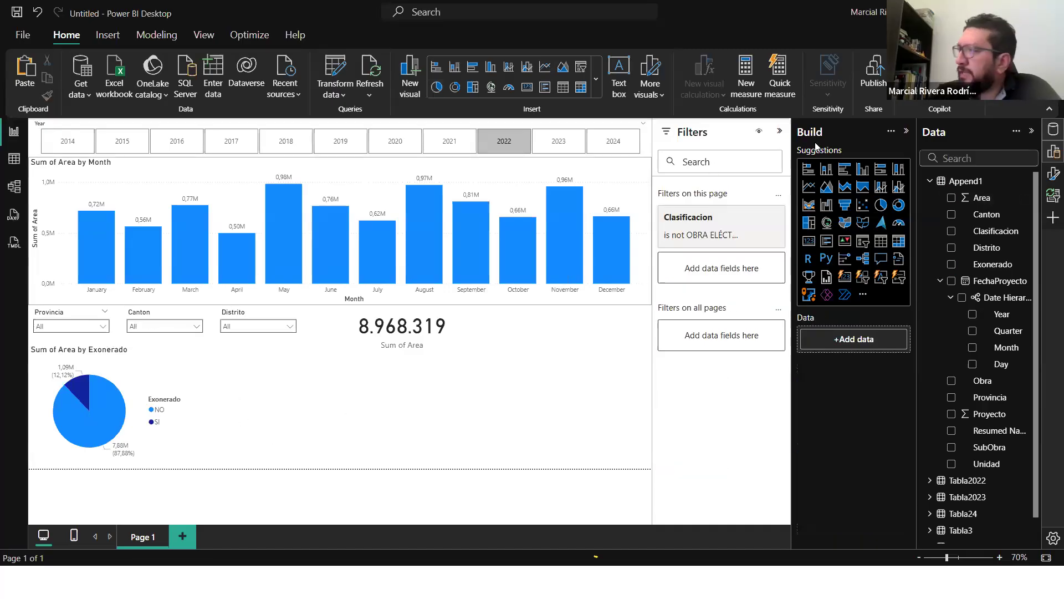
Step: Collapse the Filters and Build panes, and test the Canton slicer by selecting BELEN and clearing it again
left_click(780, 131)
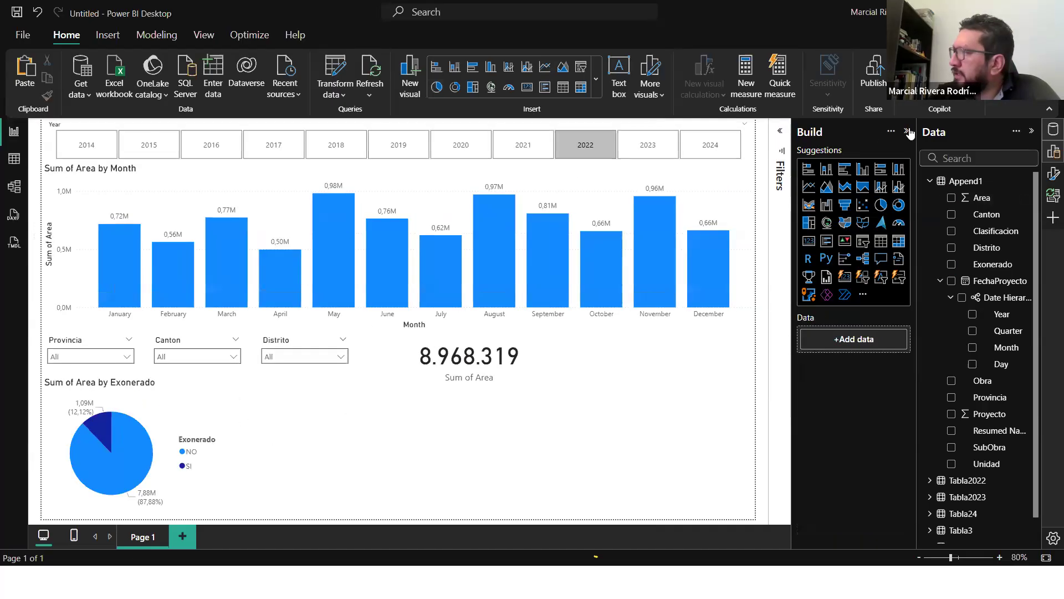
left_click(907, 131)
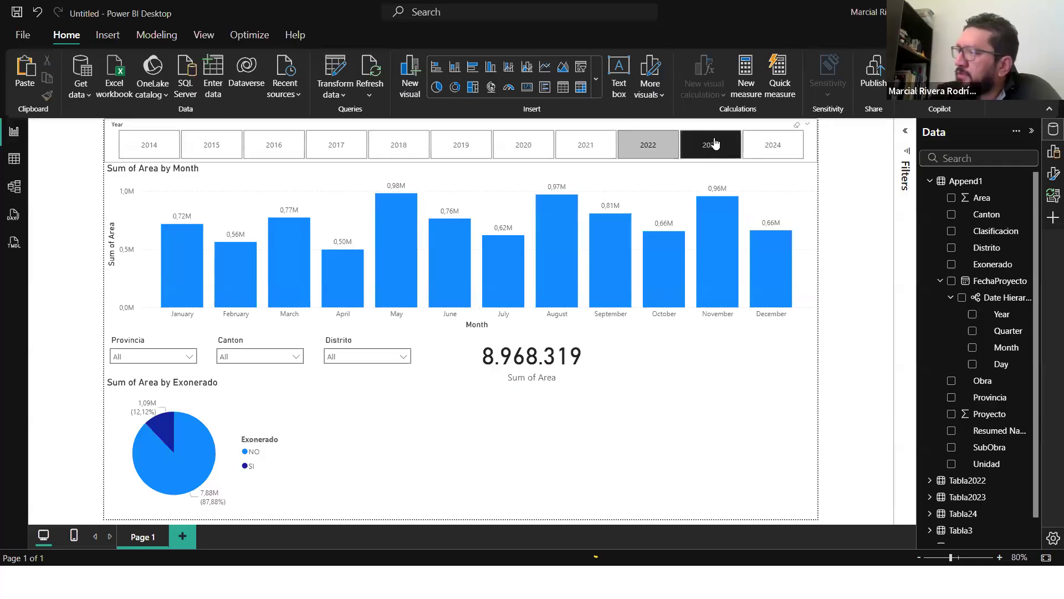
left_click(296, 357)
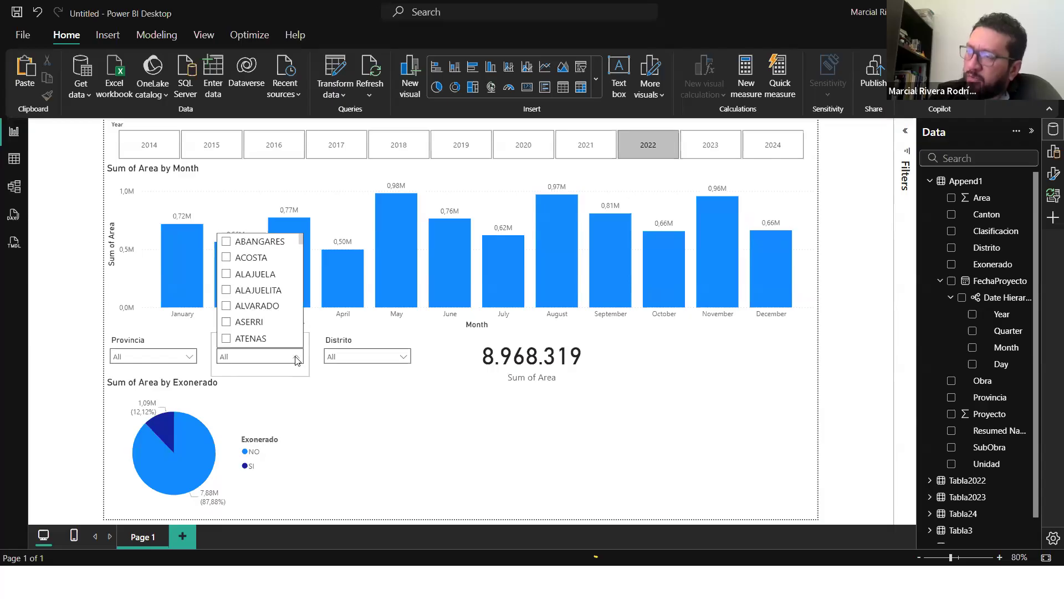
scroll(265, 306, "down", 1)
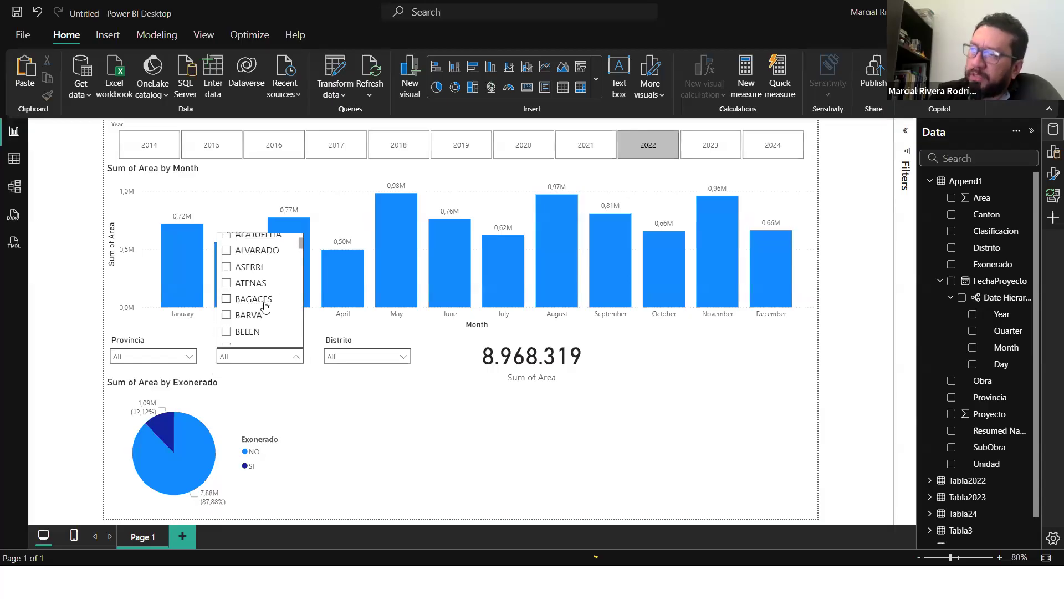
left_click(241, 331)
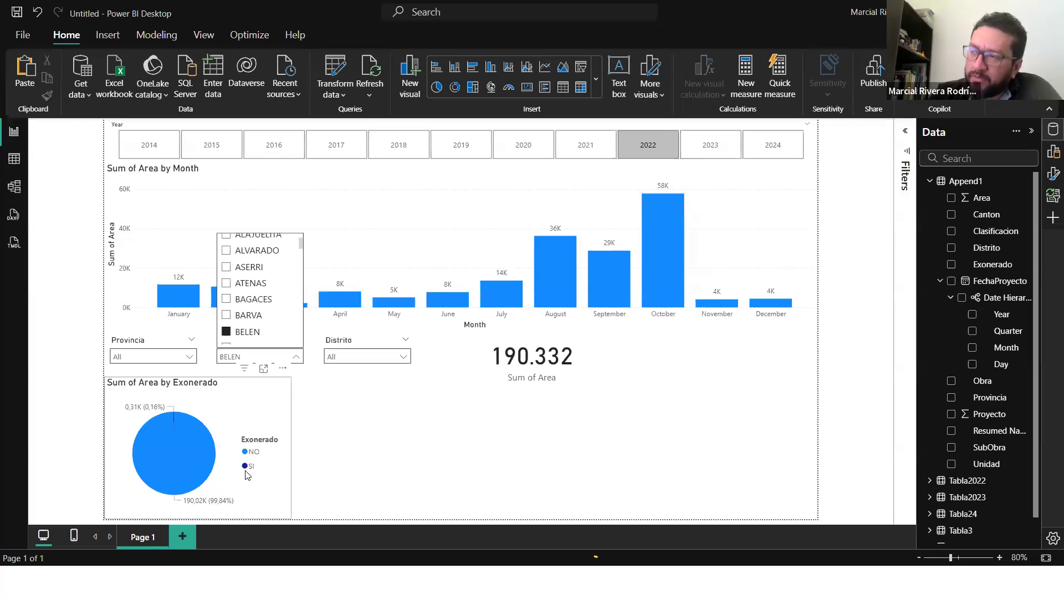
left_click(227, 331)
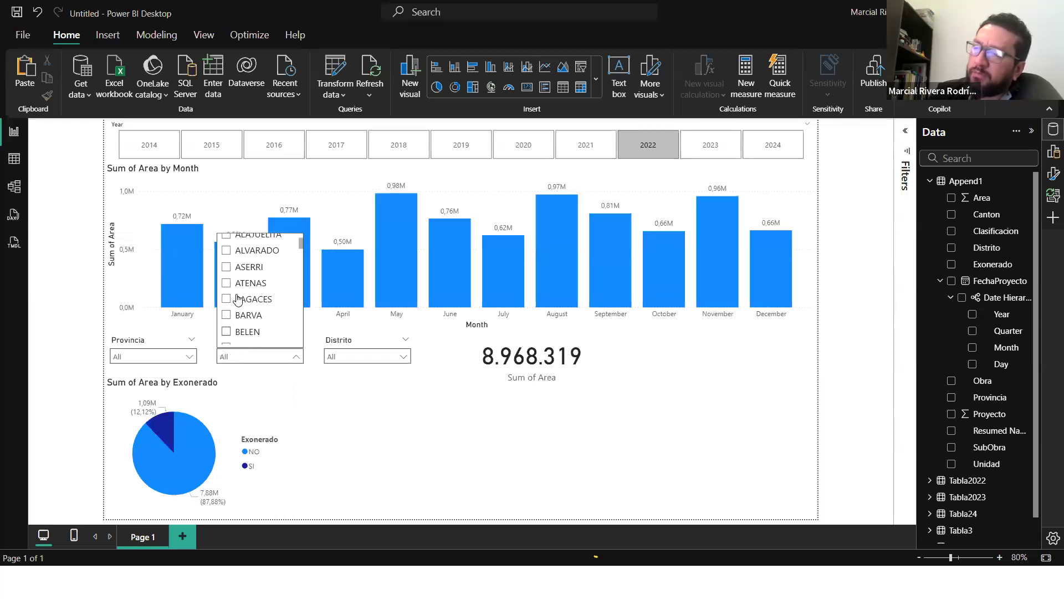
Step: Filter the report to the MATINA canton with the Canton slicer
scroll(237, 299, "down", 5)
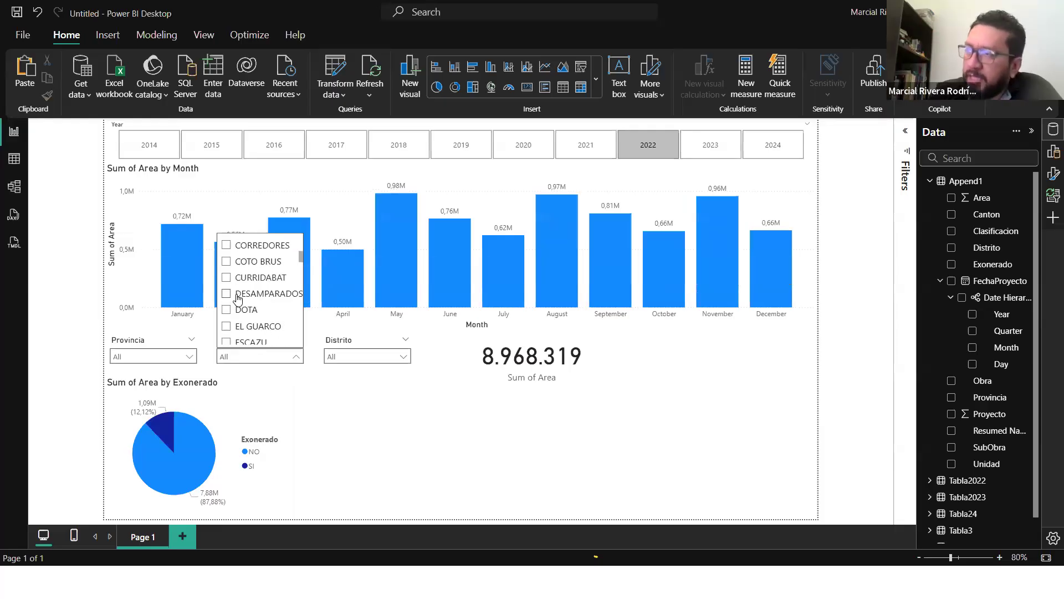
scroll(261, 299, "down", 3)
scroll(263, 301, "down", 4)
scroll(264, 301, "down", 4)
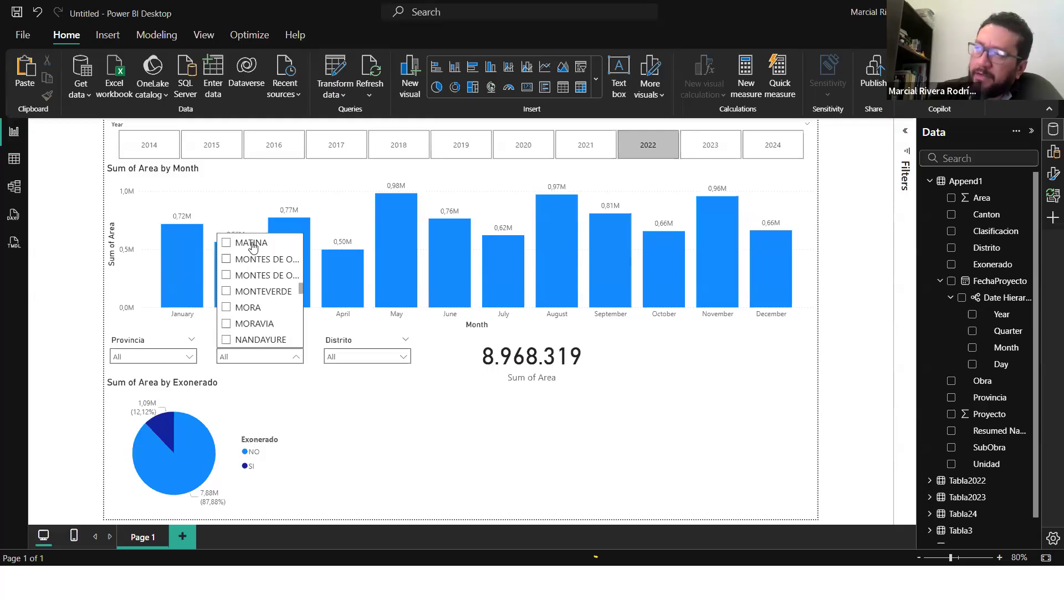
left_click(252, 246)
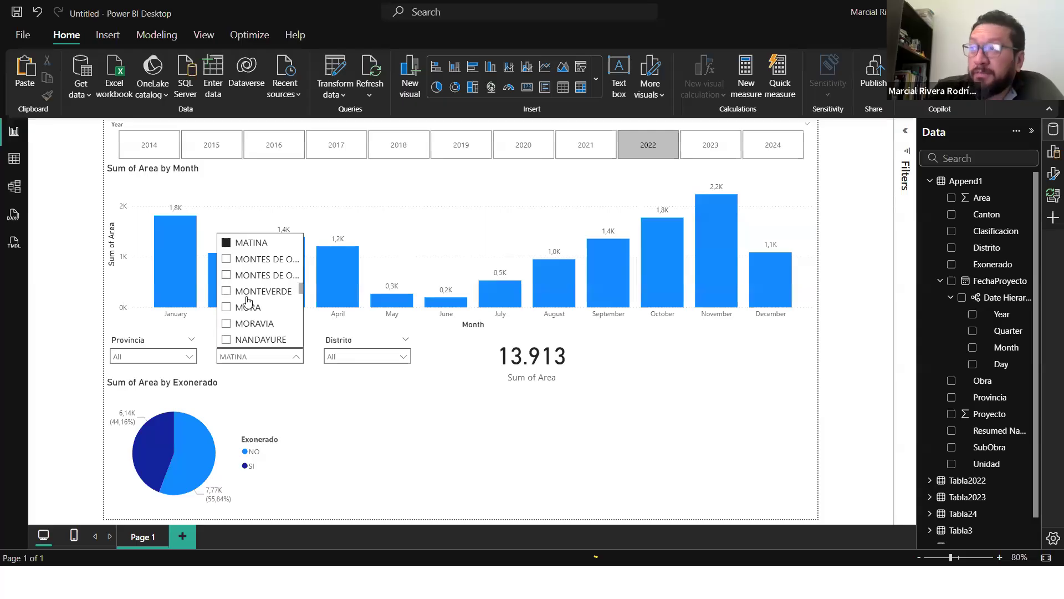
scroll(248, 300, "down", 1)
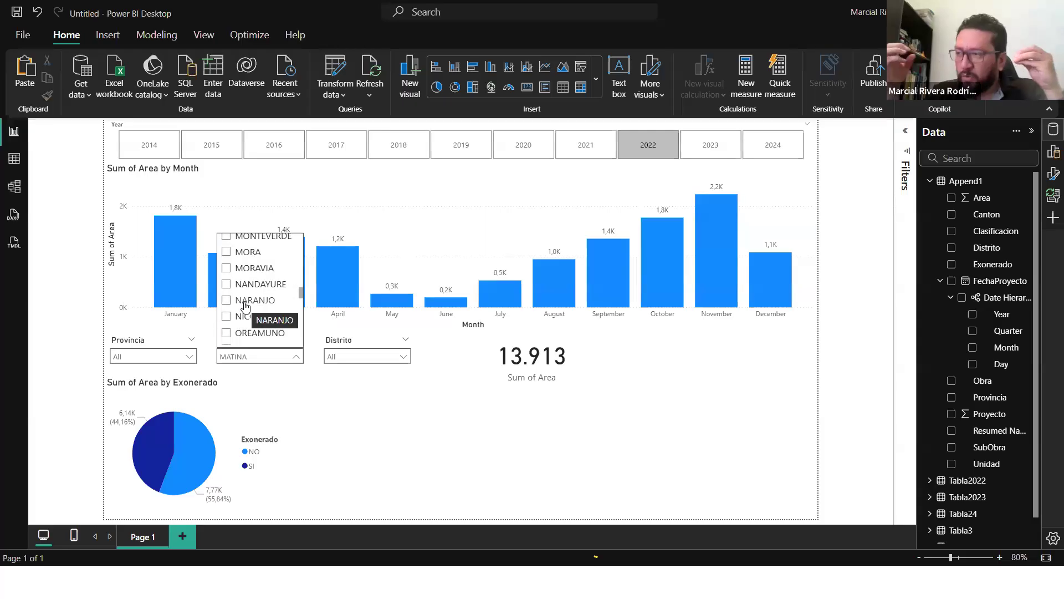
left_click(338, 431)
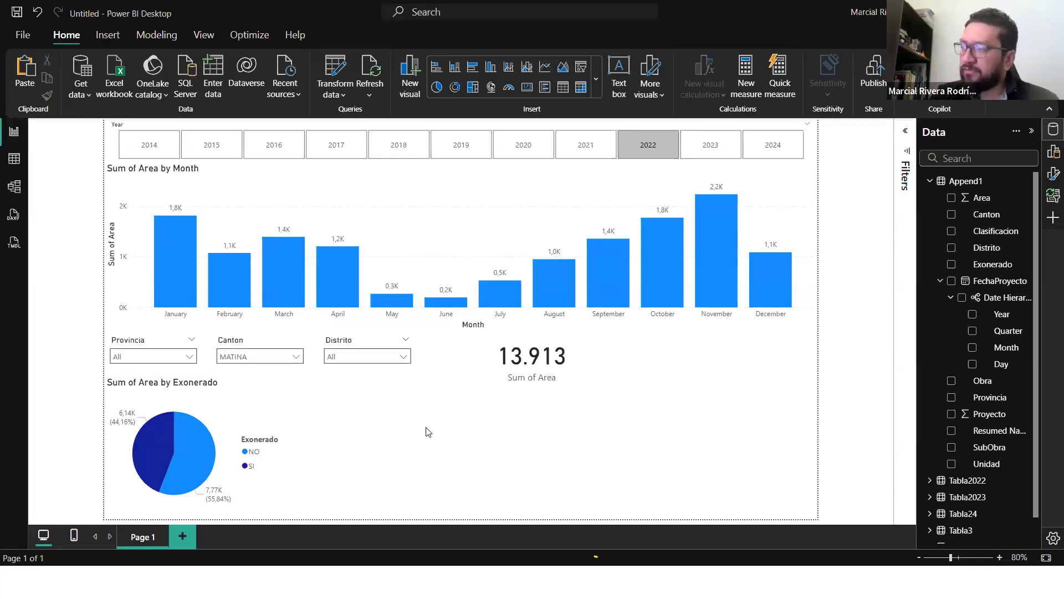
left_click(266, 360)
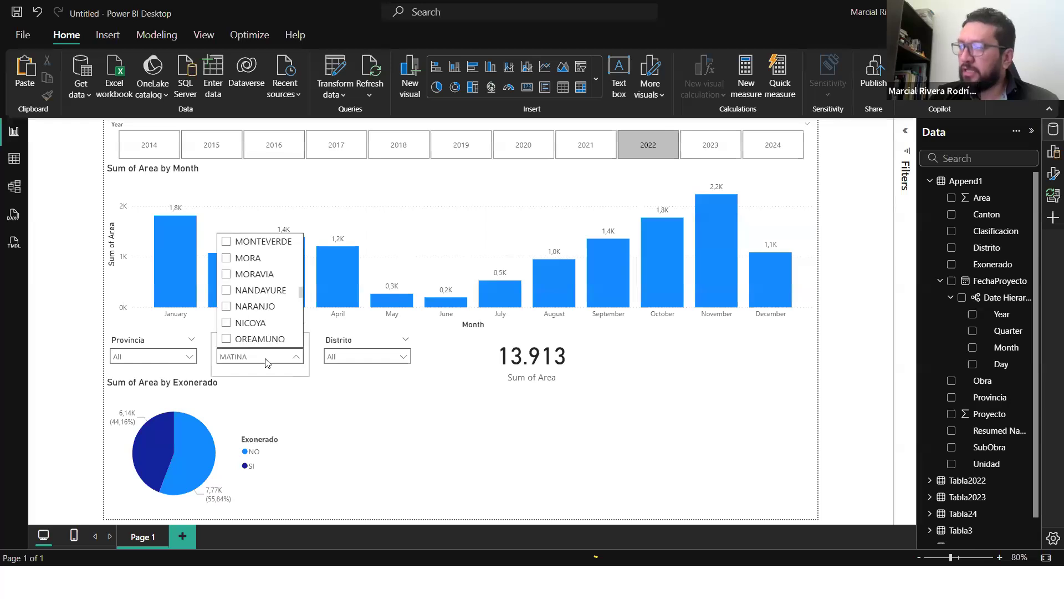
left_click(350, 437)
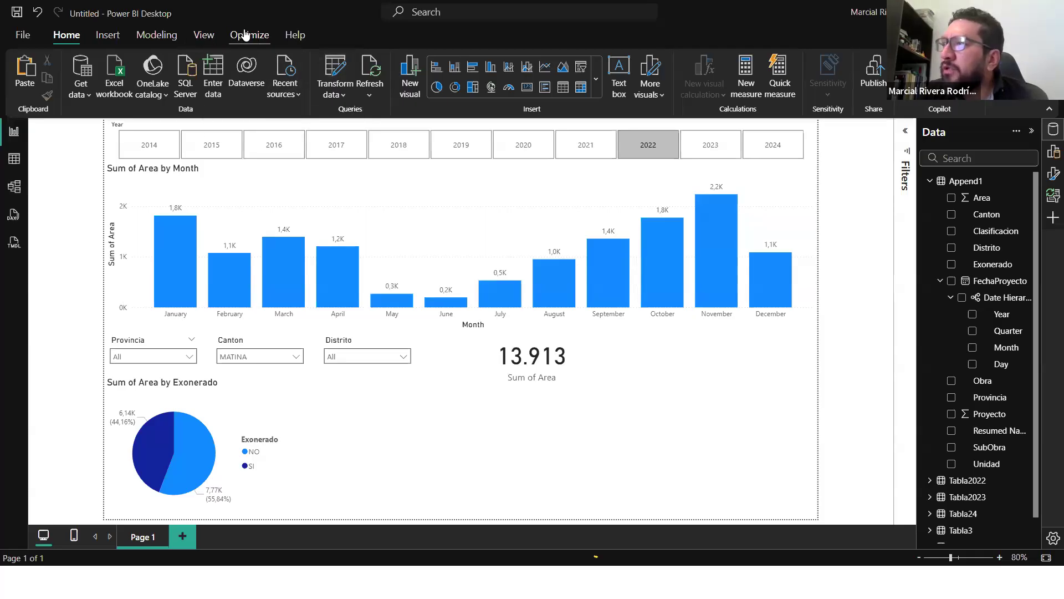
Step: Insert a Clear all slicers button and place it beside the Sum of Area card, below the monthly chart
left_click(107, 36)
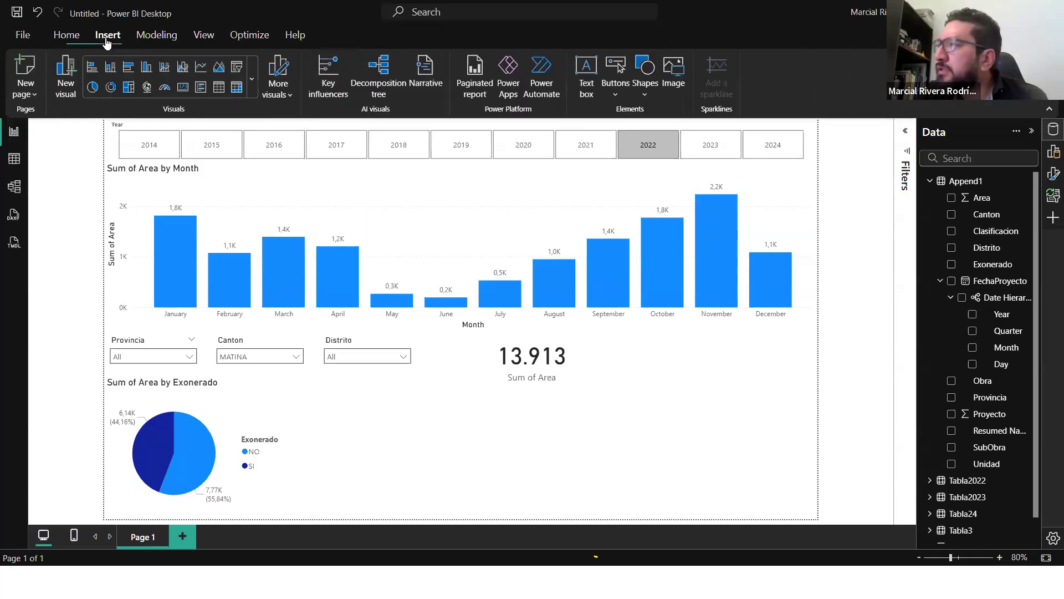
left_click(615, 99)
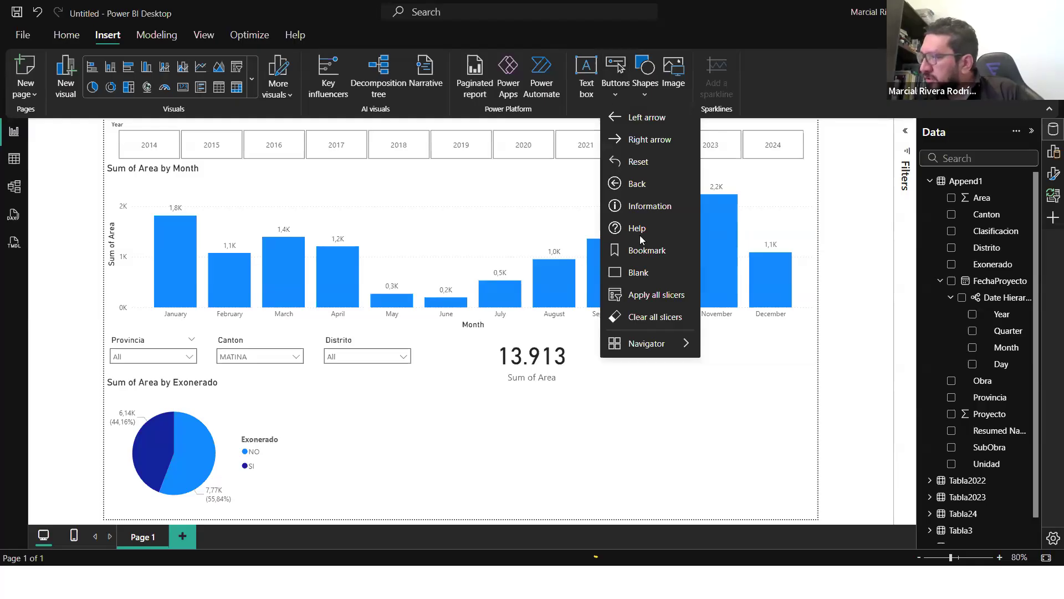
left_click(646, 318)
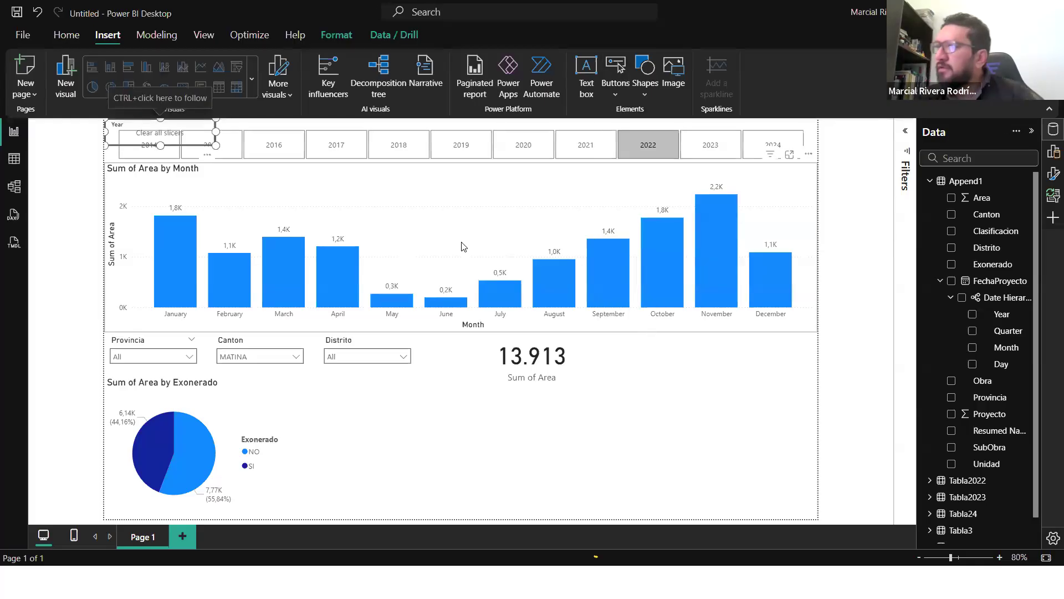
left_click_drag(161, 139, 719, 368)
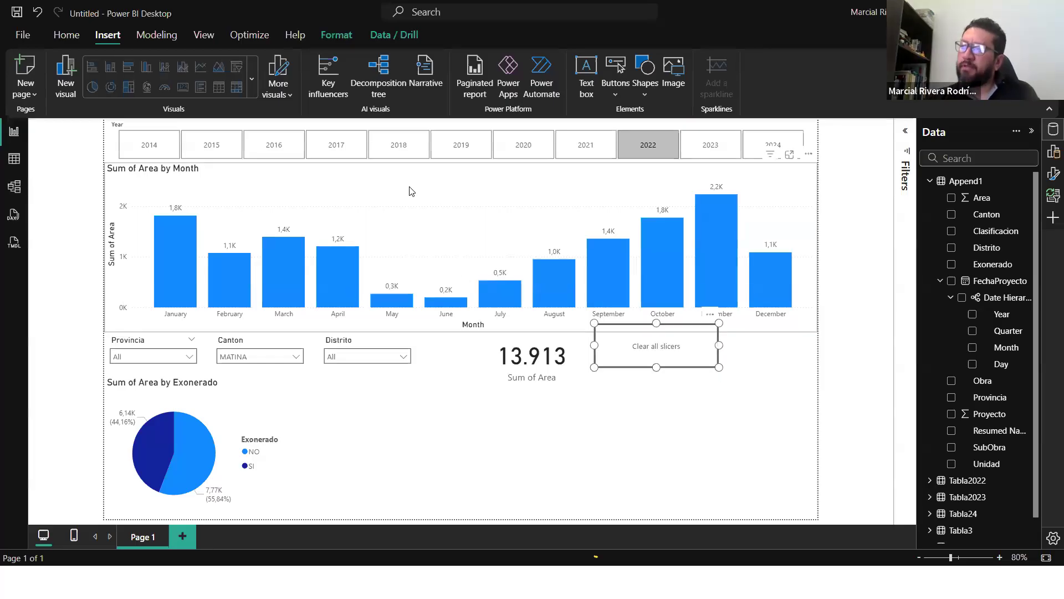
left_click(52, 281)
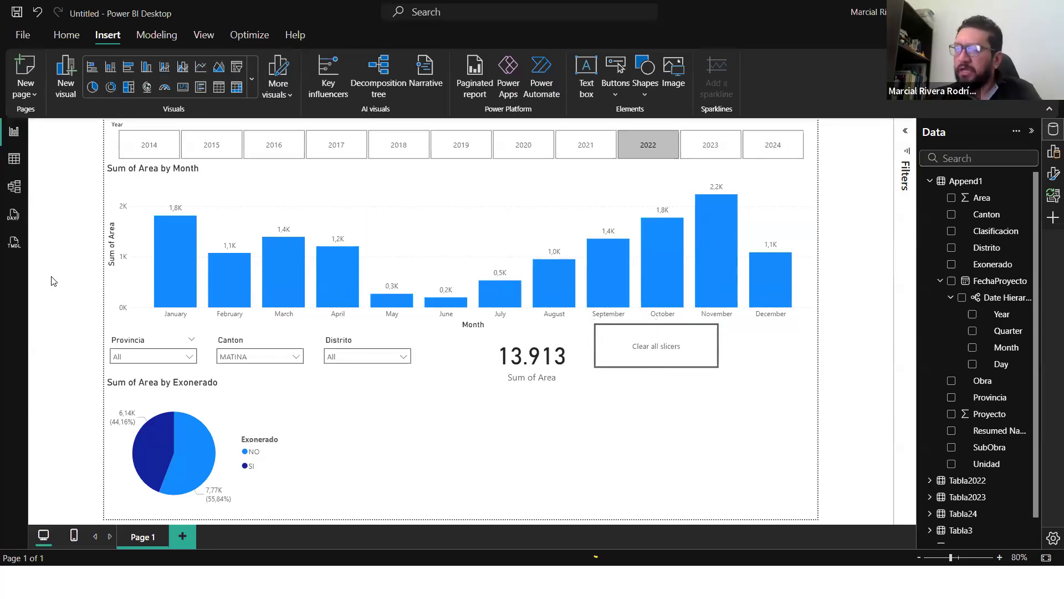
Step: Reset all slicers with the new button, nudge it slightly away from the Sum of Area card, and filter the report to 2023
left_click(665, 347, "ctrl")
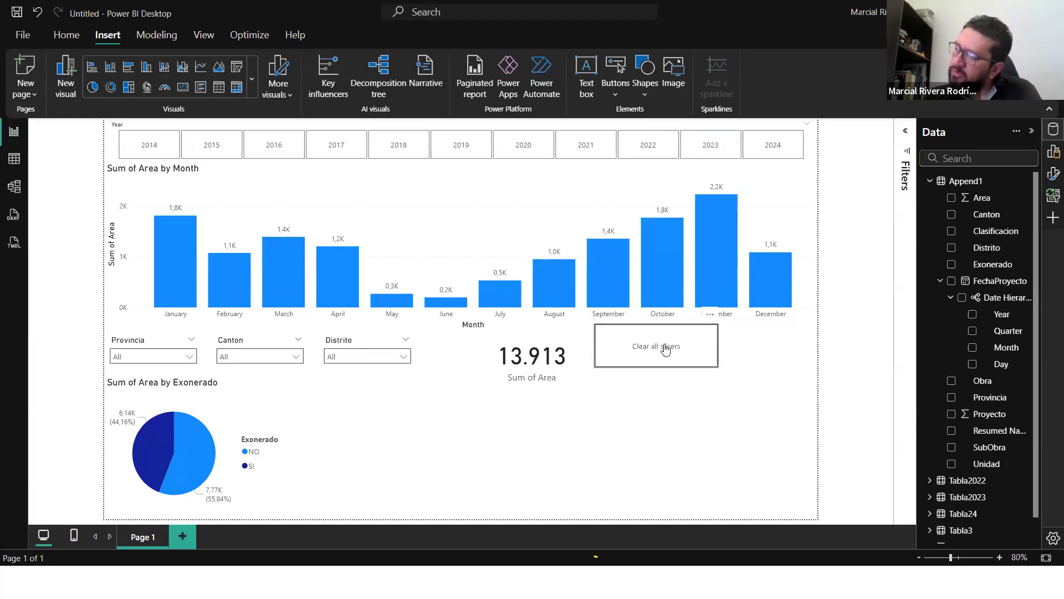
left_click_drag(622, 336, 641, 345)
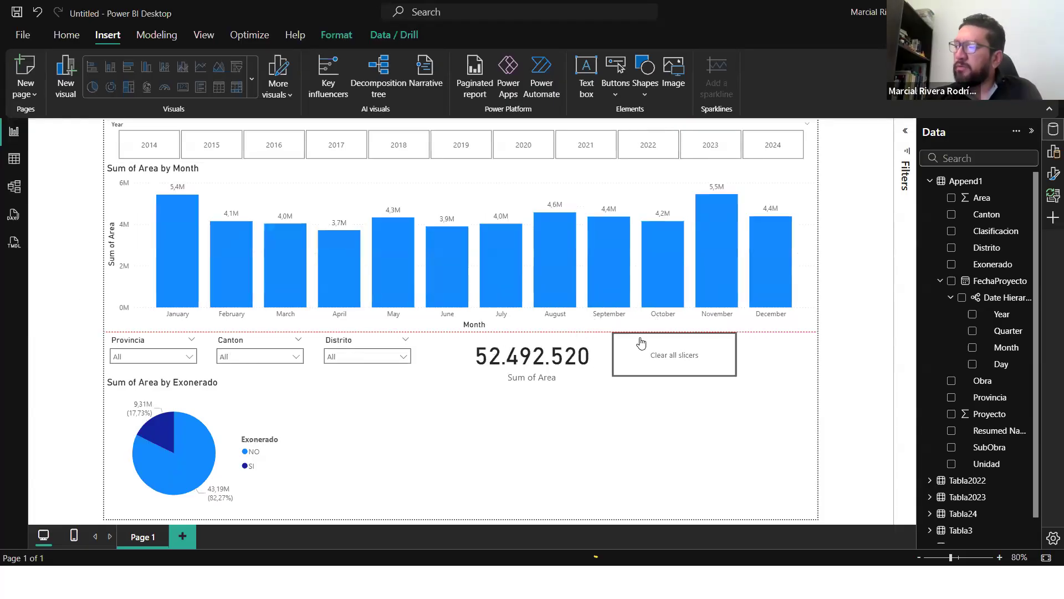
left_click(649, 146)
left_click(701, 145)
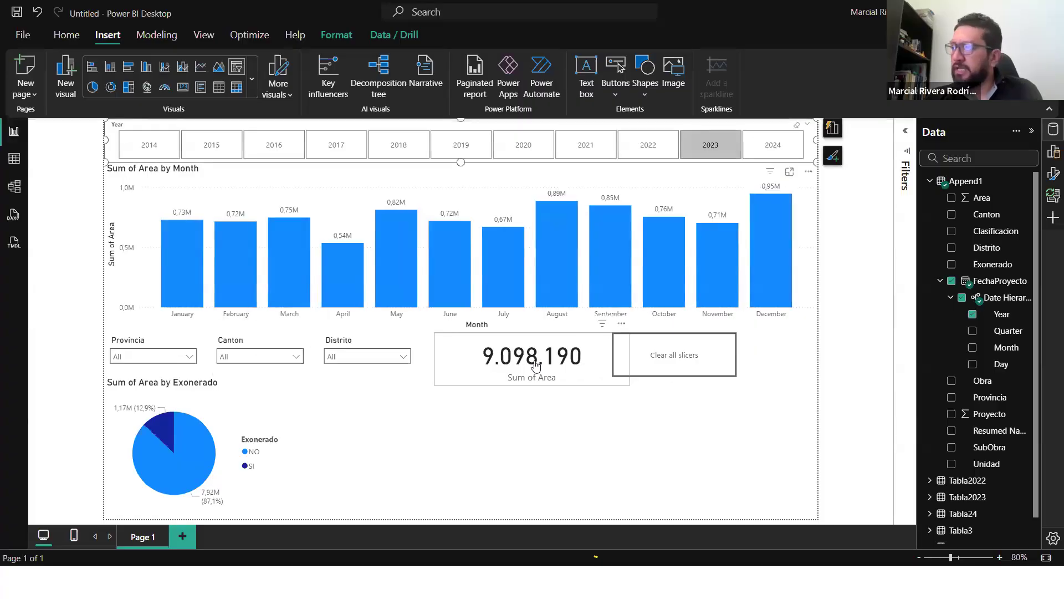
mouse_move(652, 351)
left_mouse_down()
mouse_move(672, 350)
mouse_move(642, 359)
left_mouse_up()
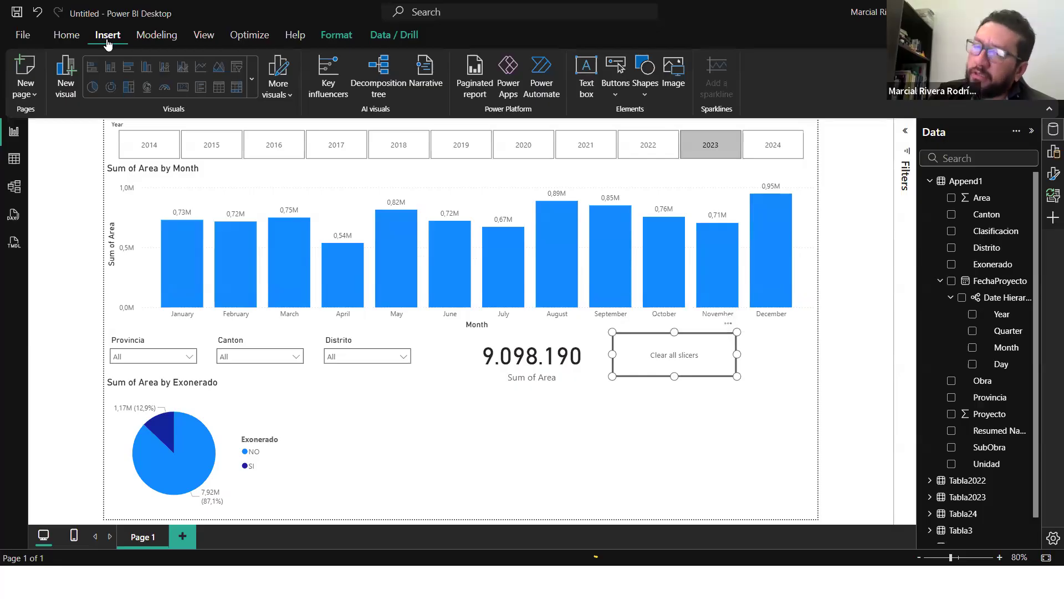
left_click(611, 100)
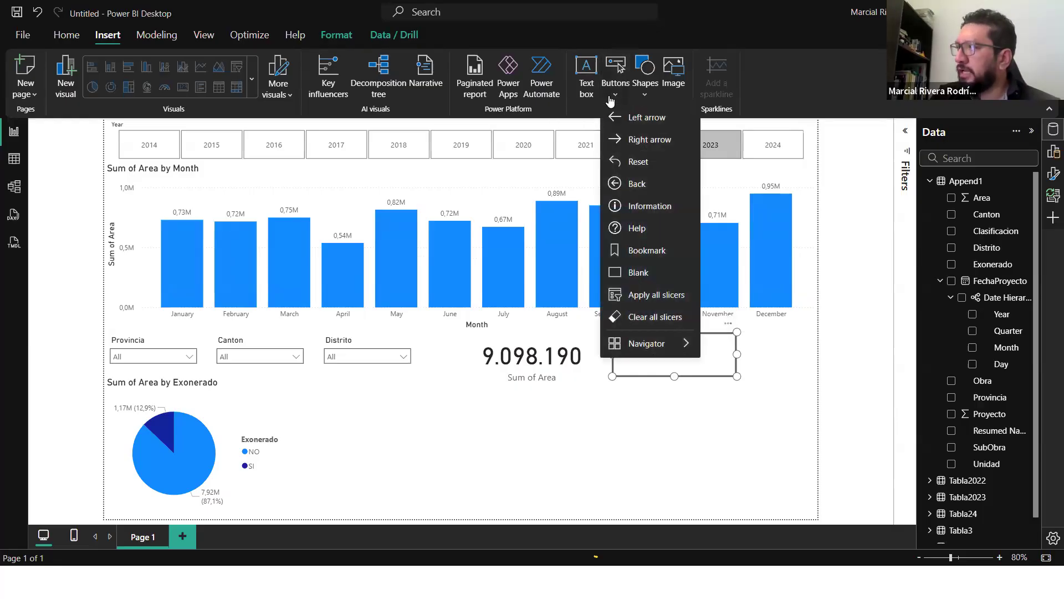
left_click(654, 319)
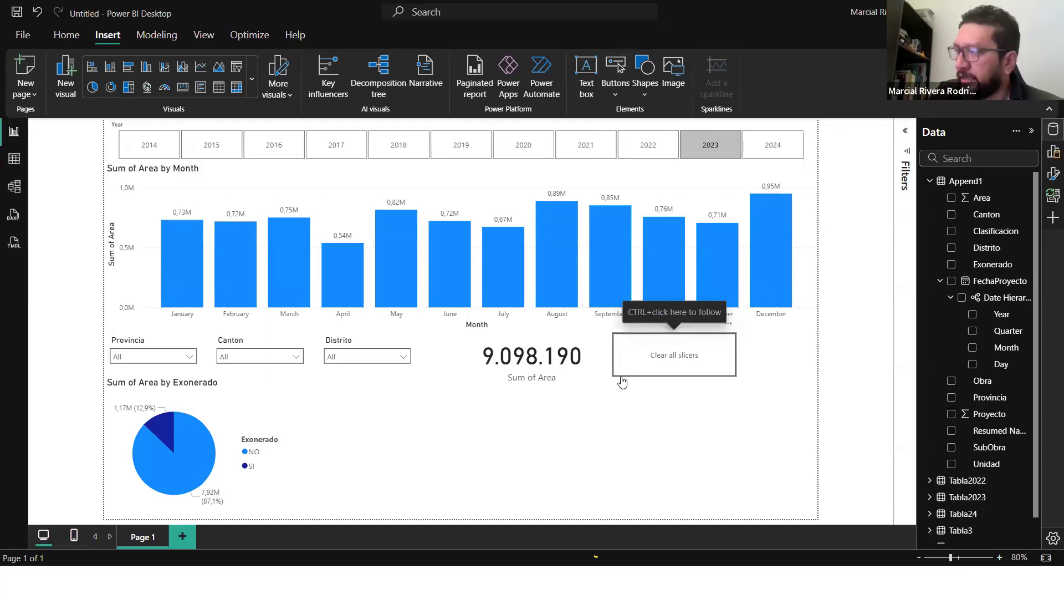
Step: Check the filter row on the CFIA page, and in Power BI Desktop move the Clear all slicers button and Sum of Area card toward the report's right edge
key("alt+Tab")
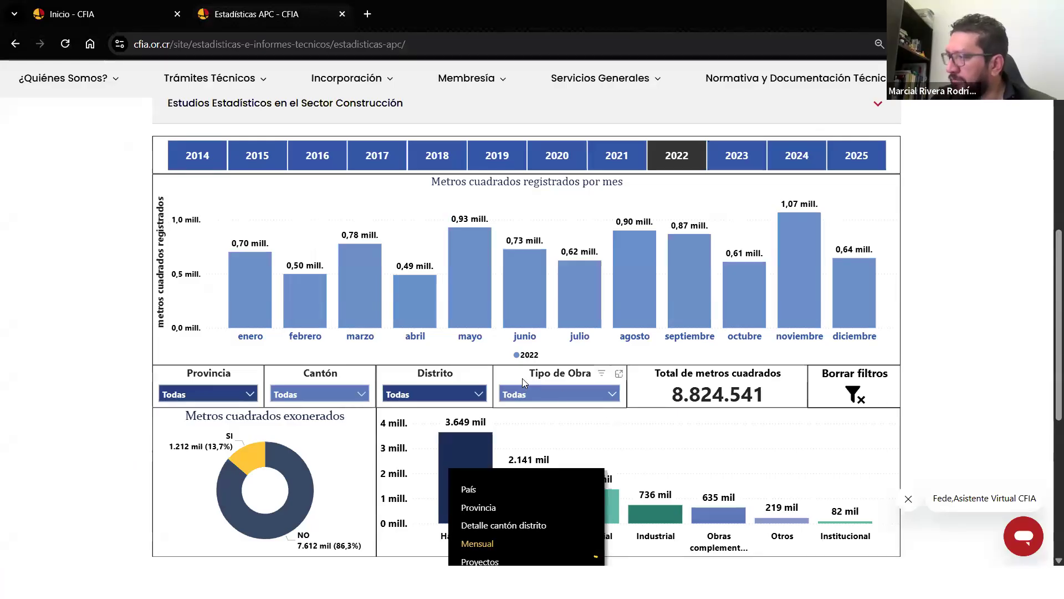
key("alt+Tab")
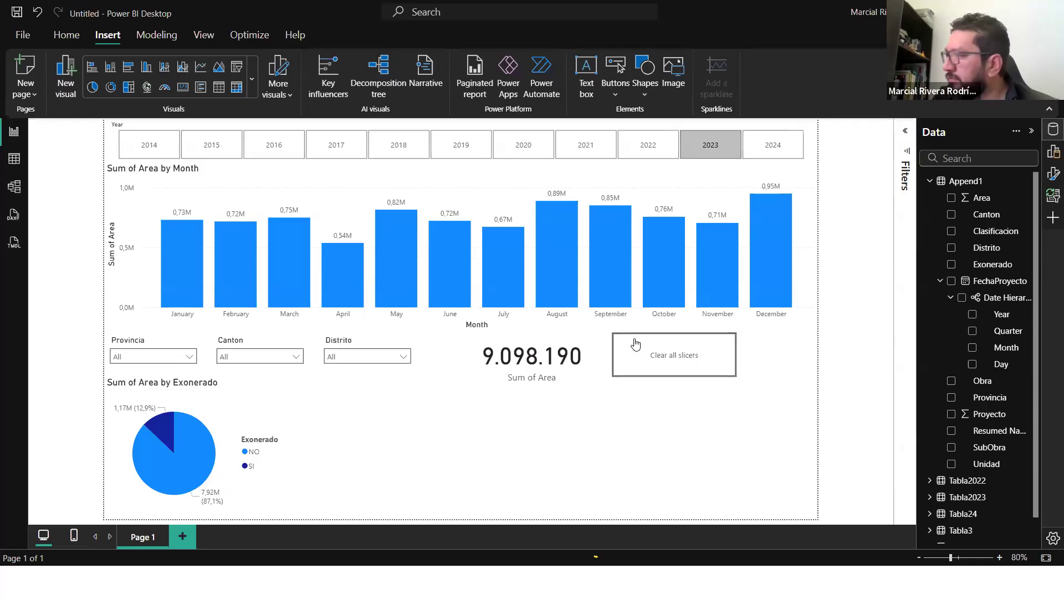
left_click_drag(636, 344, 717, 347)
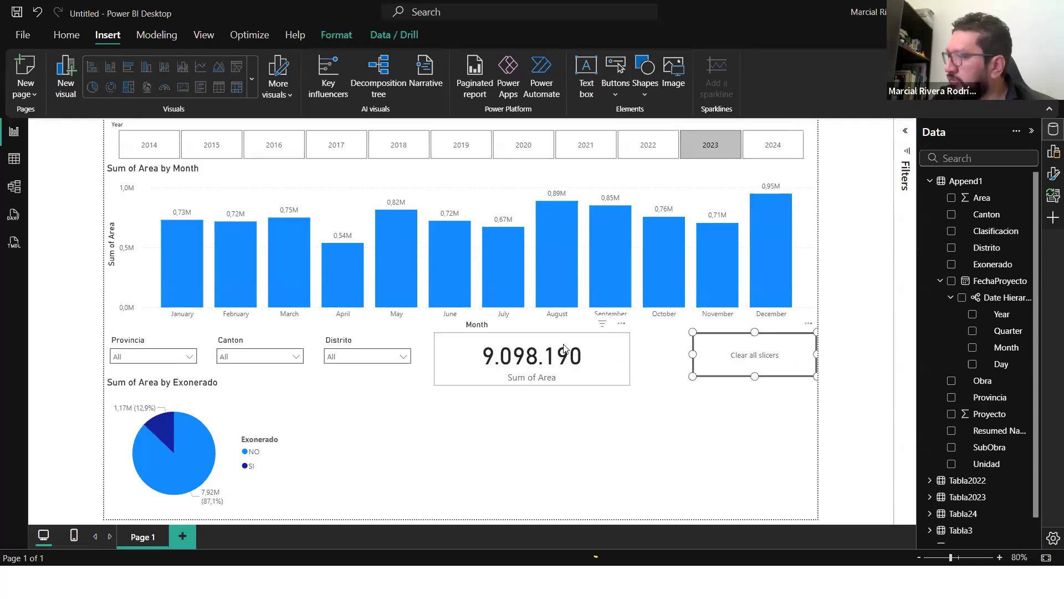
left_click_drag(564, 348, 574, 348)
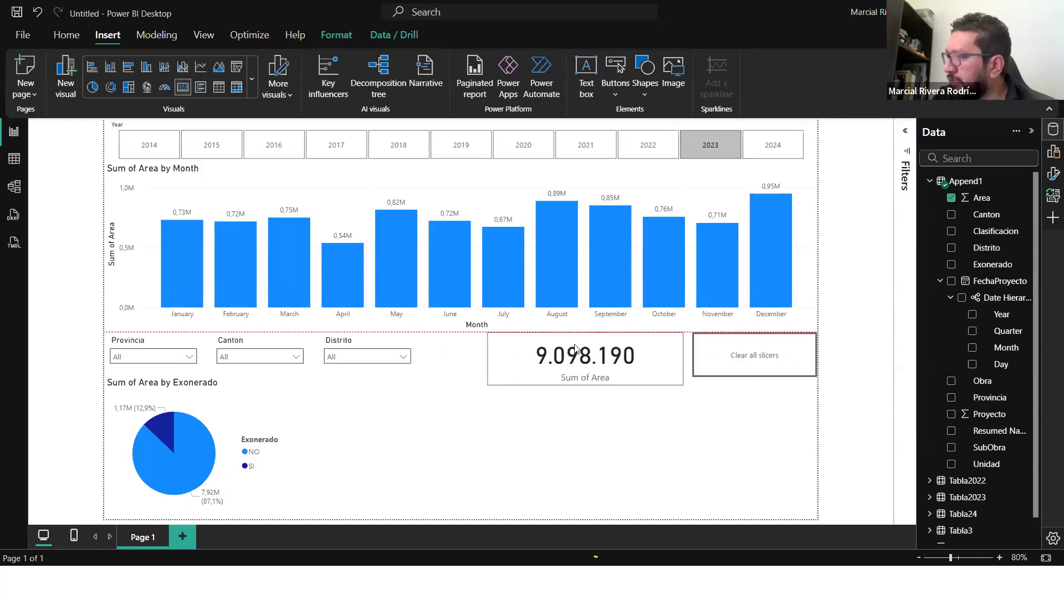
Step: Duplicate the Distrito slicer beside the original, replace the copy's field with Resumed Names, and check its options
left_click(325, 349)
left_click_drag(356, 347, 429, 338)
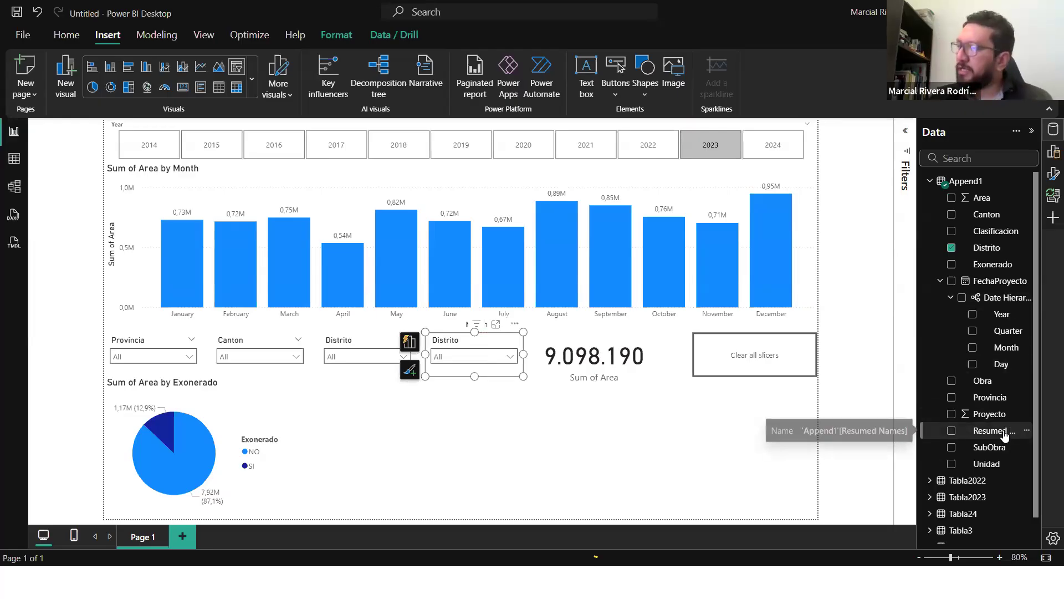
left_click(1053, 156)
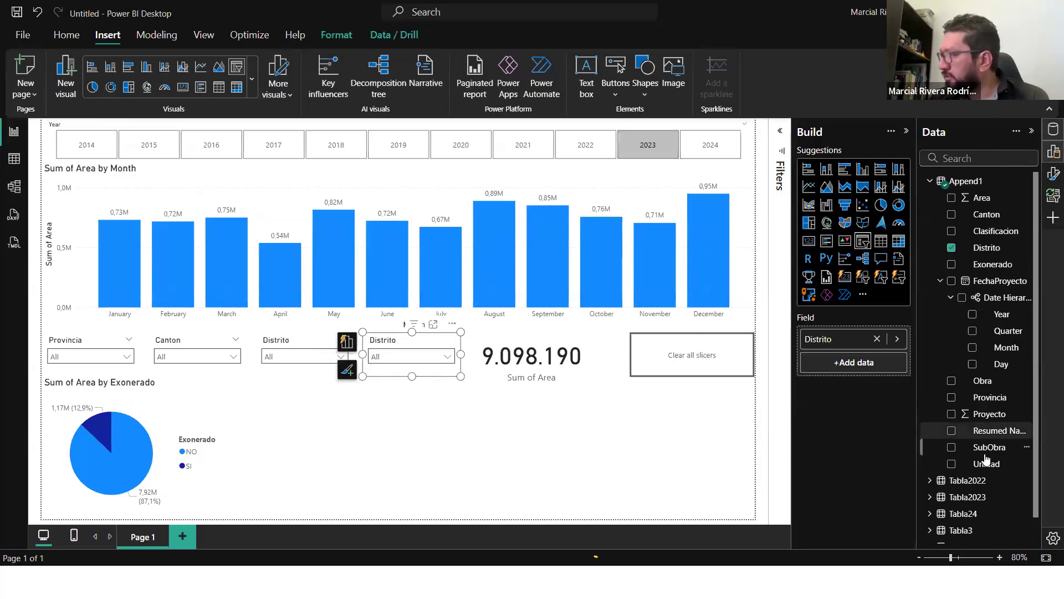
left_click_drag(981, 435, 869, 352)
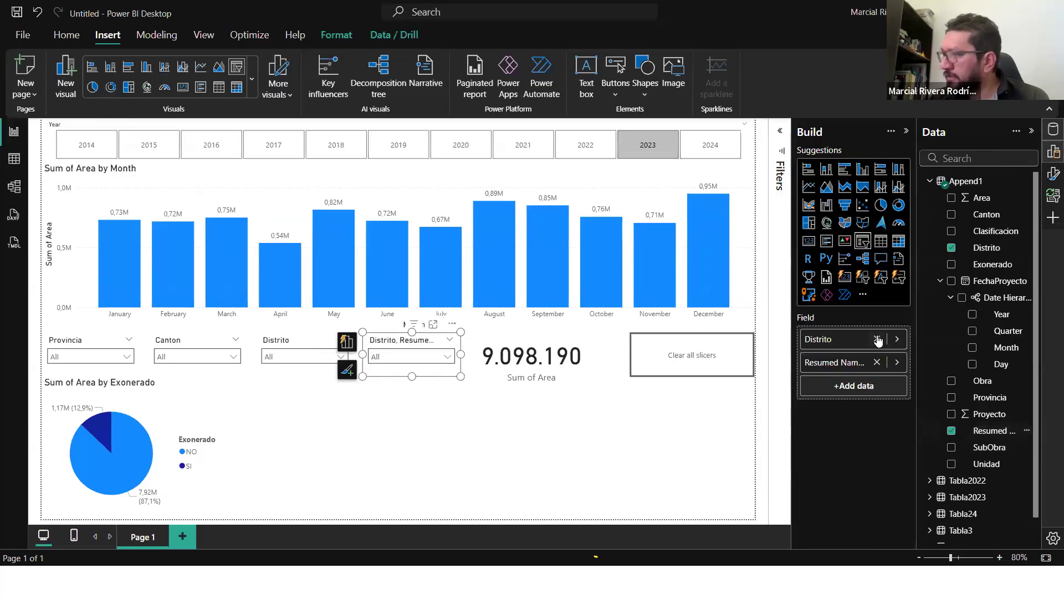
left_click(876, 339)
left_click(449, 358)
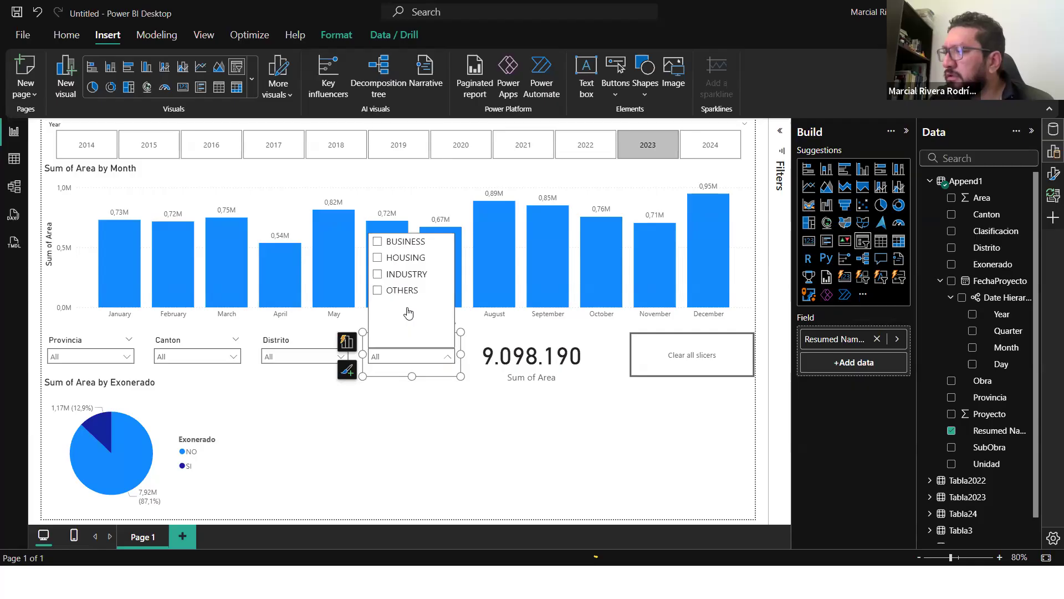
left_click(486, 464)
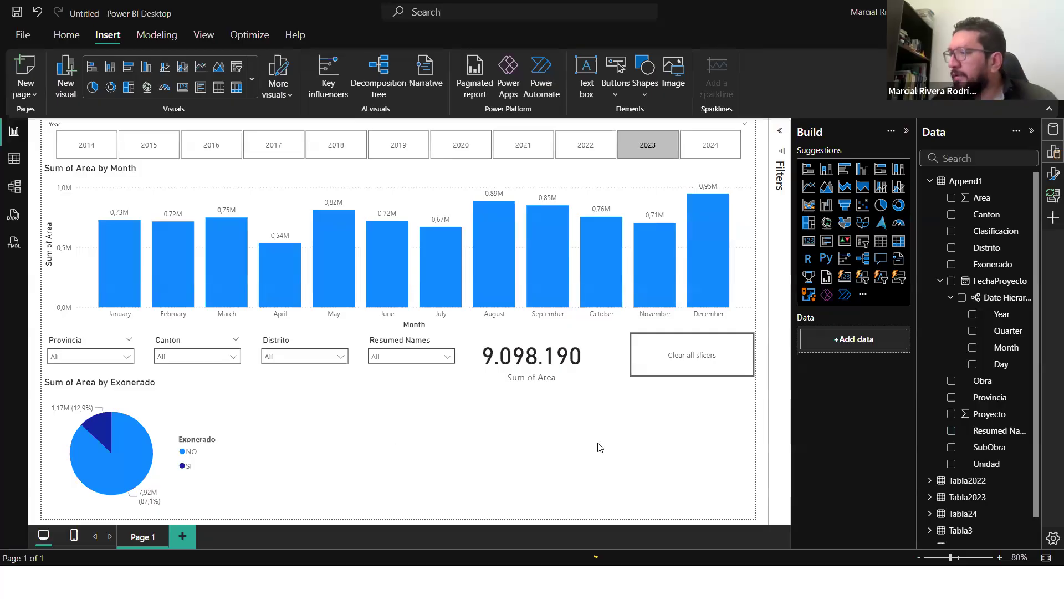
Step: Switch to the CFIA page and examine the column chart of square metres by type of work
key("alt+Tab")
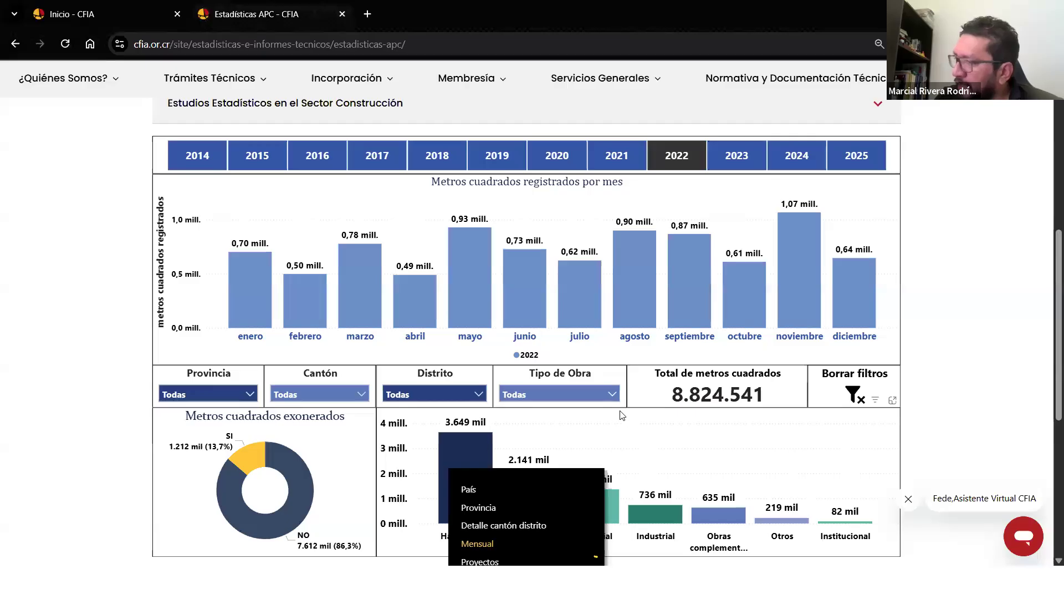
scroll(405, 549, "down", 2)
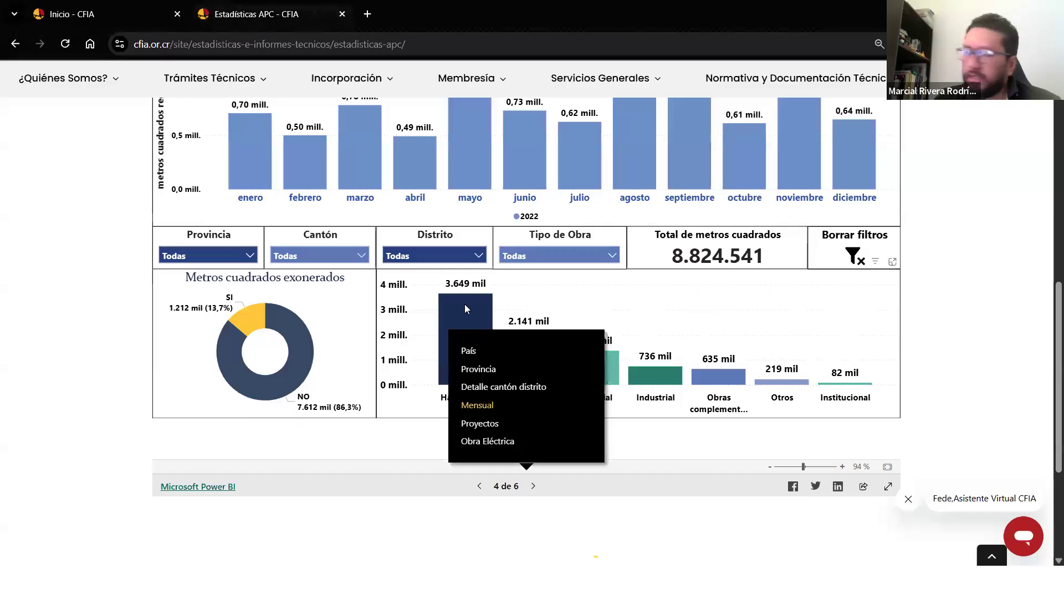
mouse_move(465, 305)
Step: In Power BI Desktop, add a clustered column chart filling the space beside the pie chart, with Resumed Names as X-axis and Area as Y-axis
key("alt+Tab")
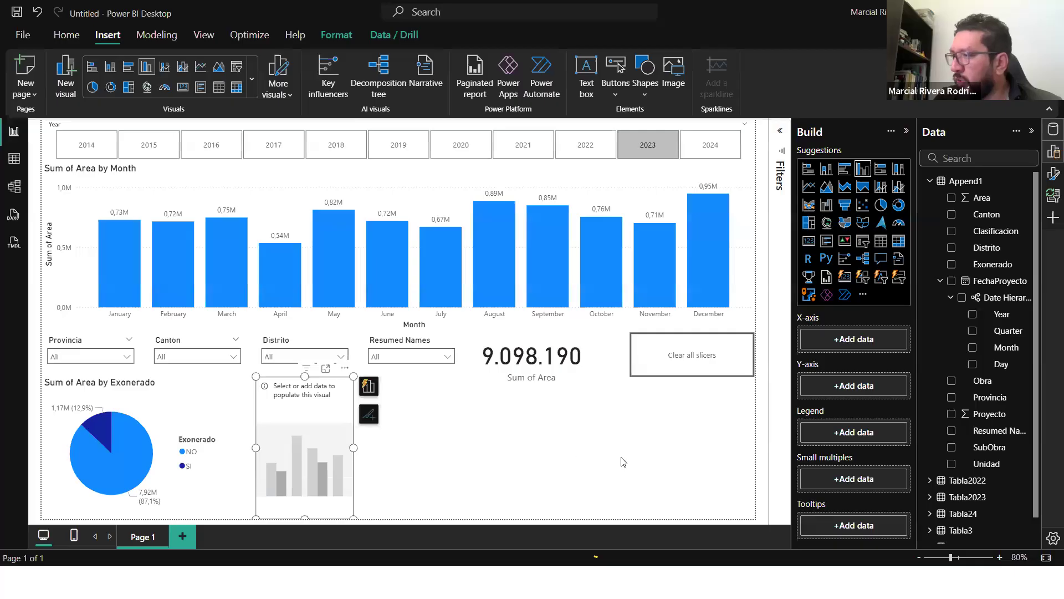
left_click_drag(623, 462, 790, 444)
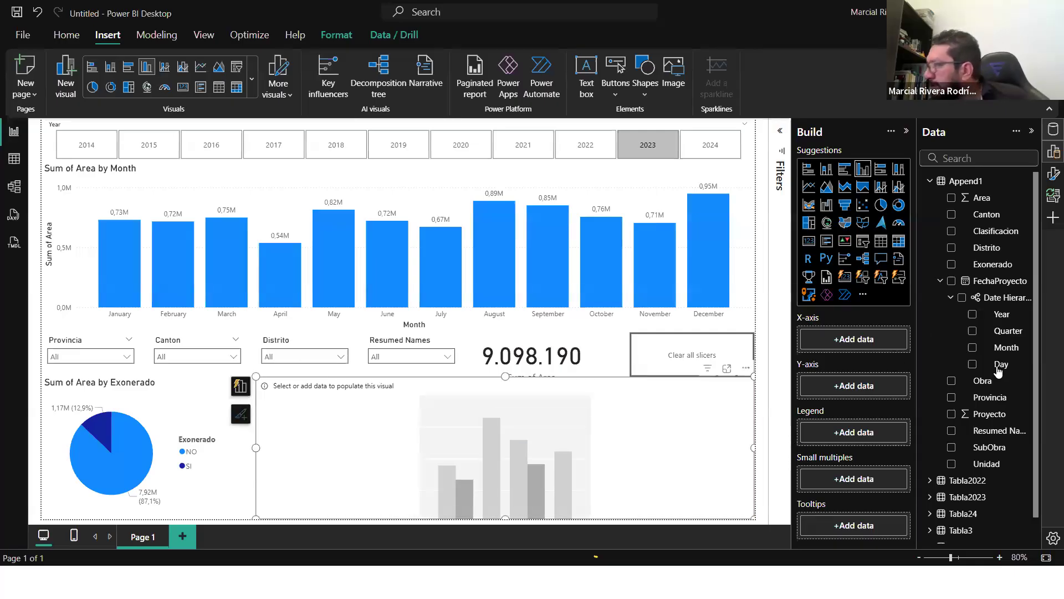
left_click_drag(991, 431, 859, 341)
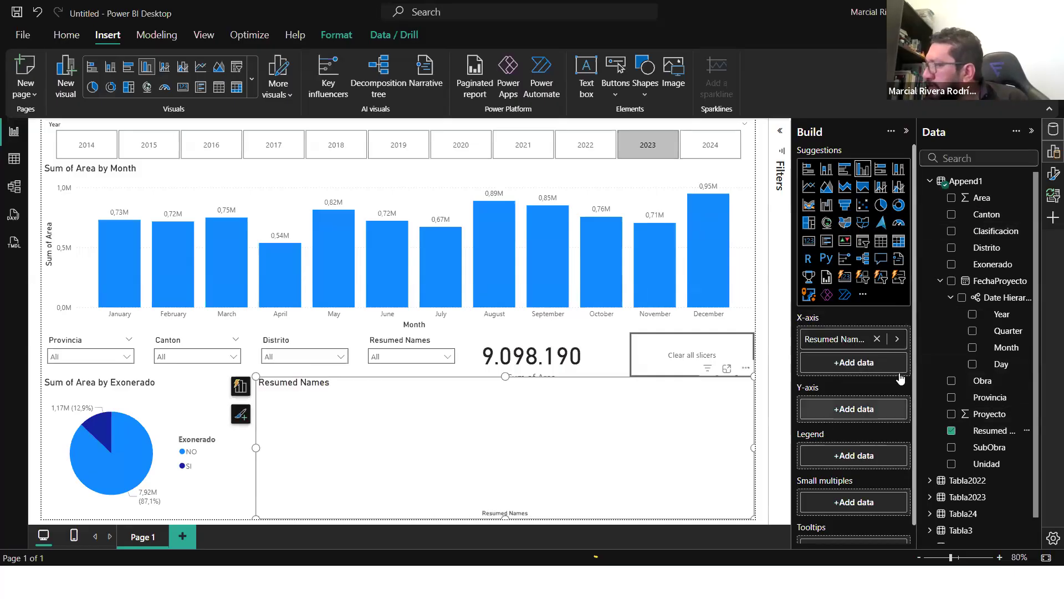
left_click_drag(984, 198, 866, 416)
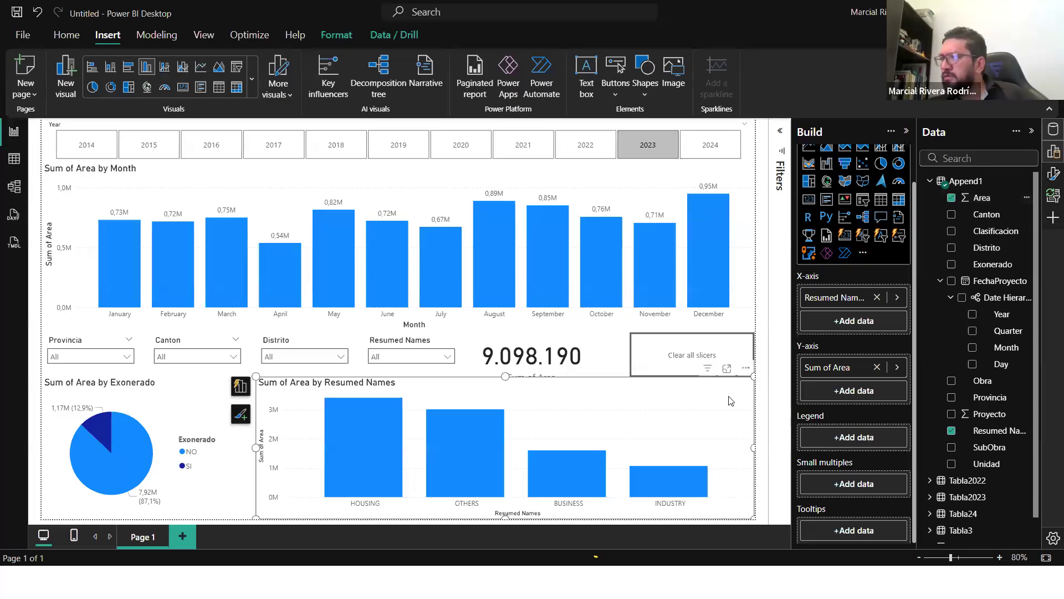
Step: Fit the Sum of Area card between the Resumed Names slicer and the Clear all slicers button, above the new column chart
left_click(762, 278)
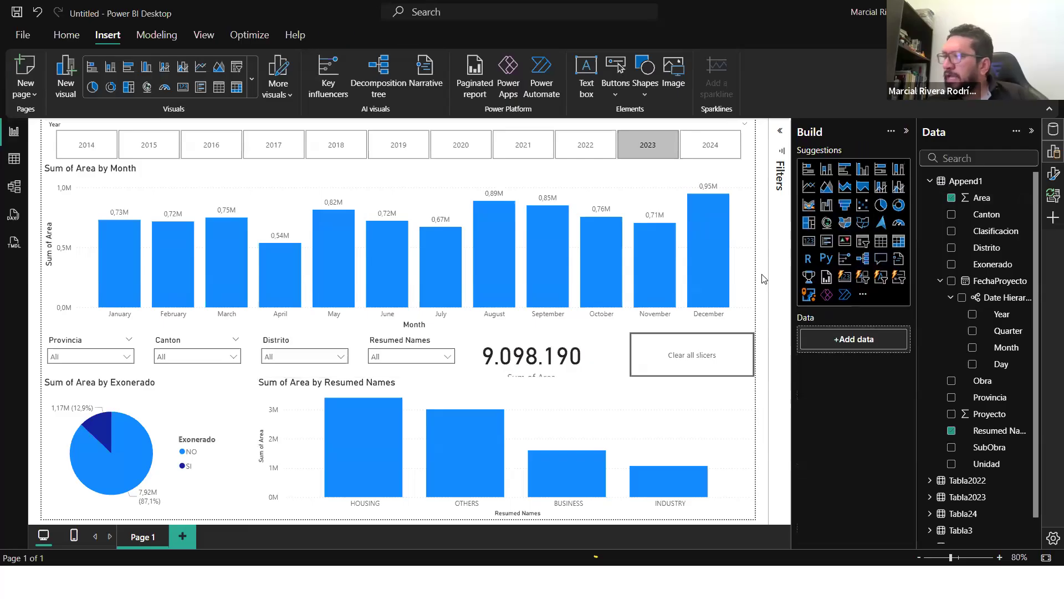
left_click(574, 339)
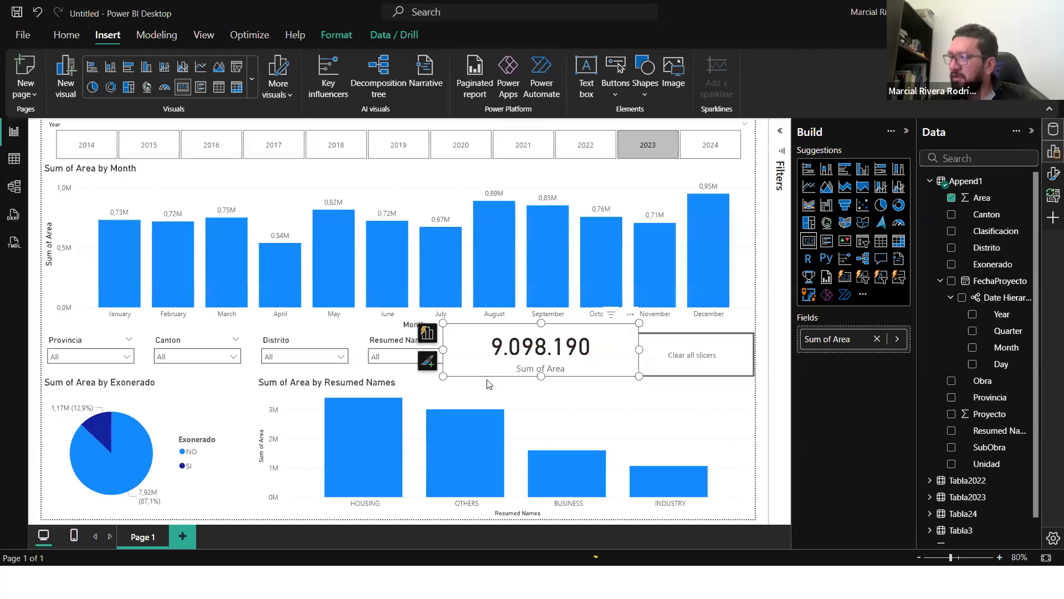
left_click_drag(450, 333, 458, 337)
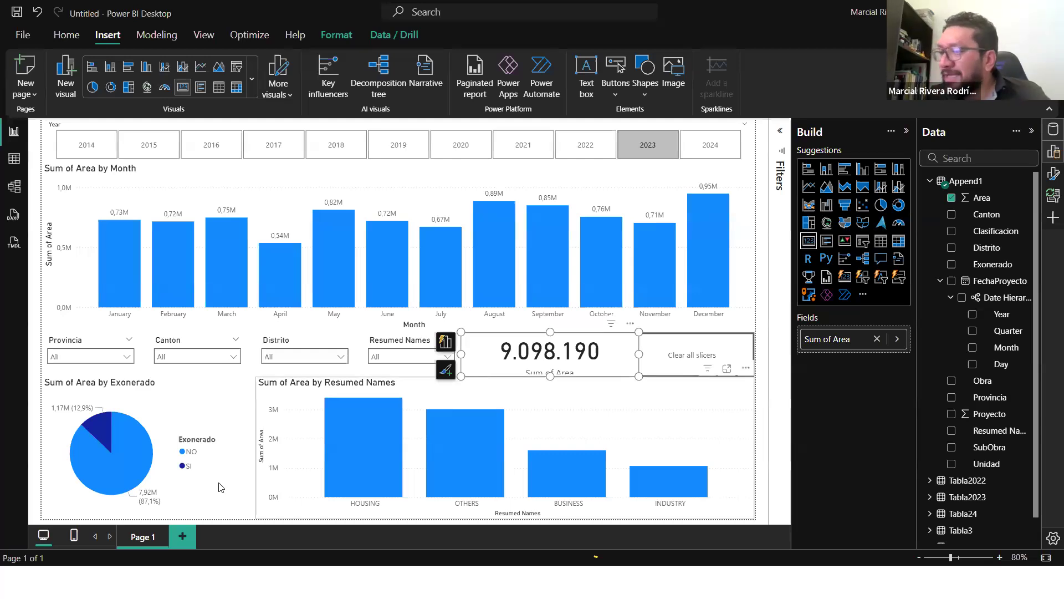
Step: Switch to the CFIA Estadísticas APC page, reload it, and filter the monthly square-metre report by 2024 for comparison
key("alt+Tab")
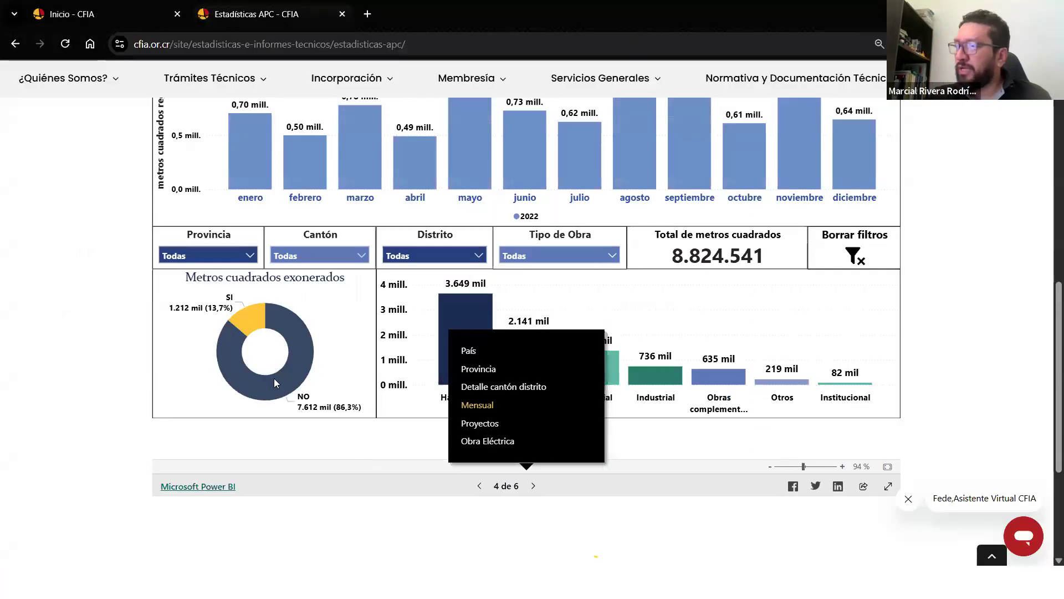
scroll(62, 363, "up", 1)
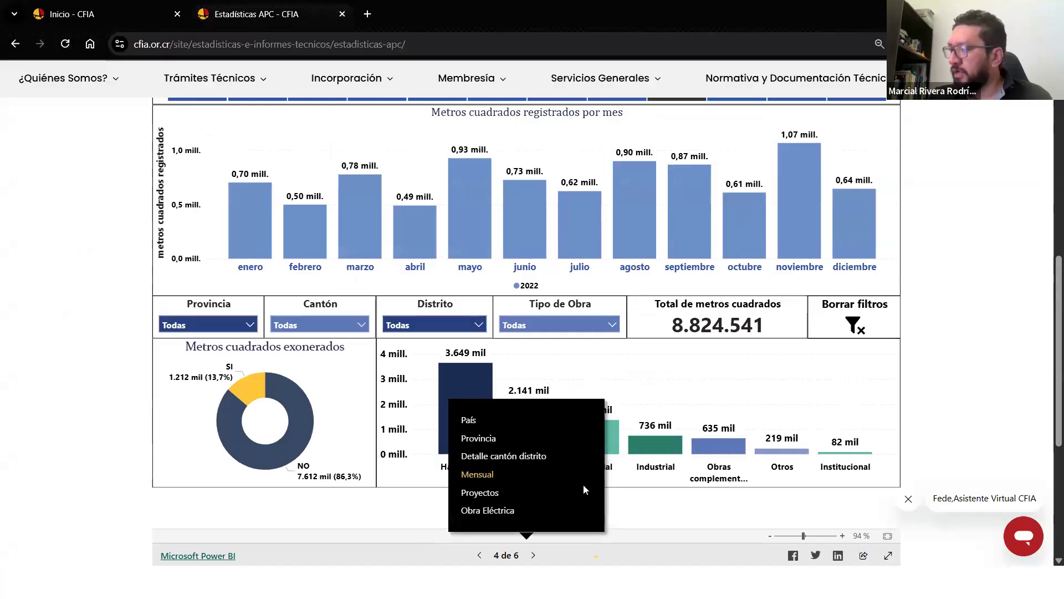
left_click(438, 36)
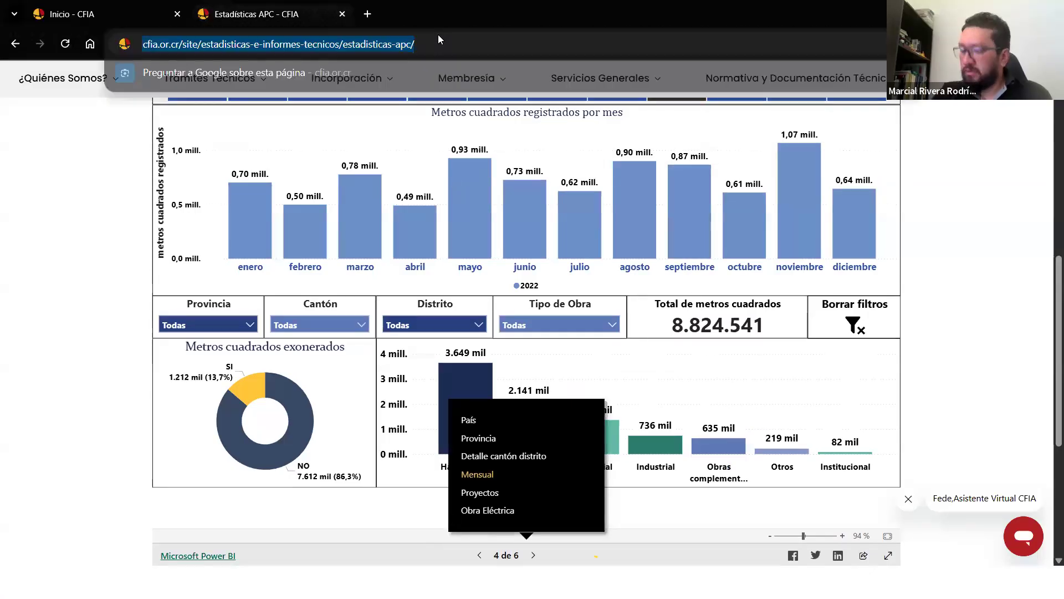
key("Return")
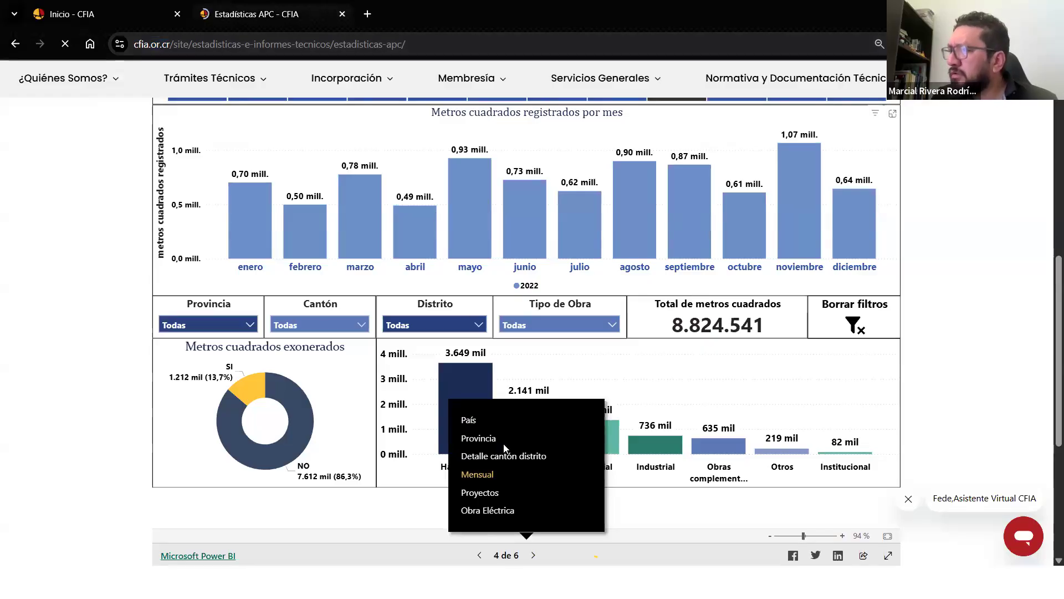
scroll(119, 397, "down", 6)
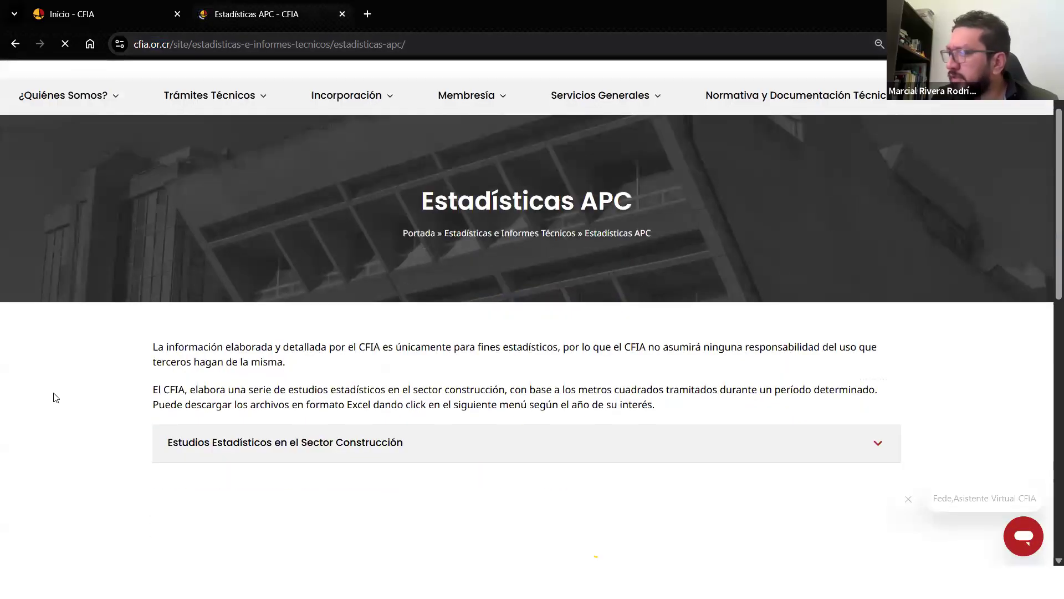
scroll(55, 398, "down", 1)
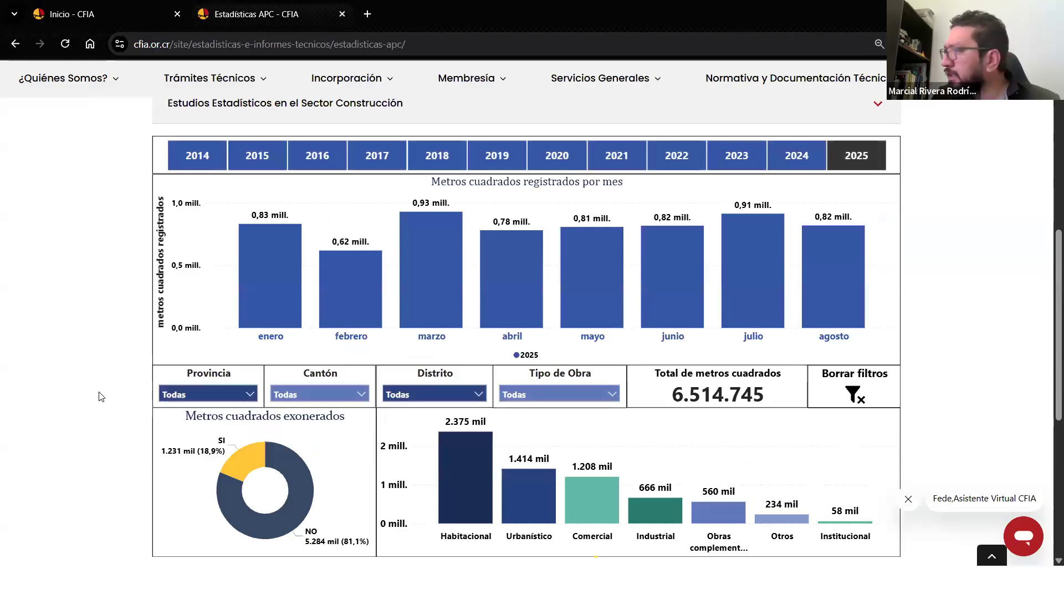
left_click(811, 156)
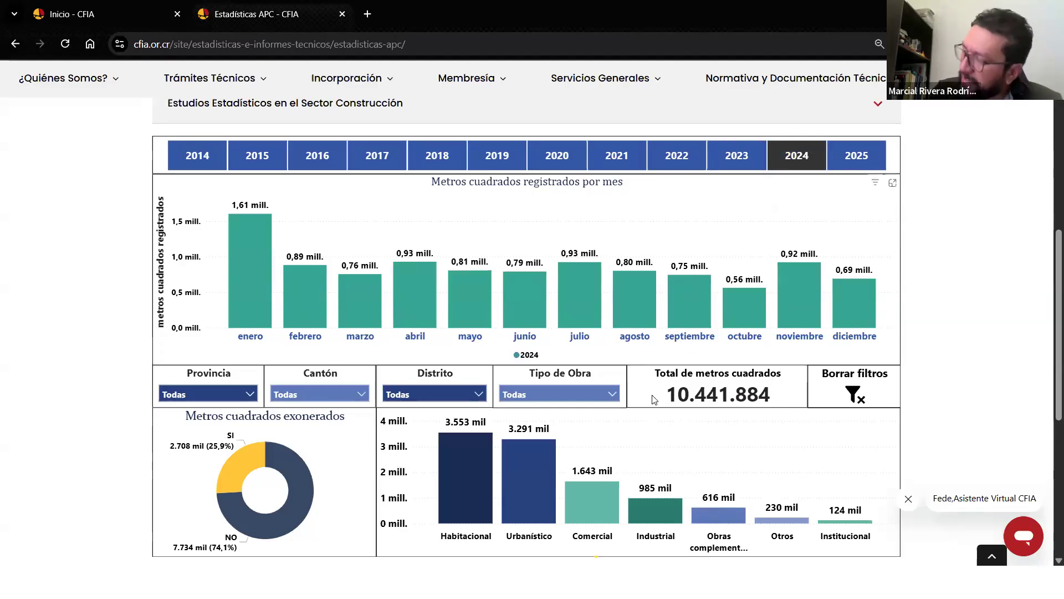
Step: Return to Power BI Desktop and open the formatting options of the Sum of Area by Month chart
left_click(579, 522)
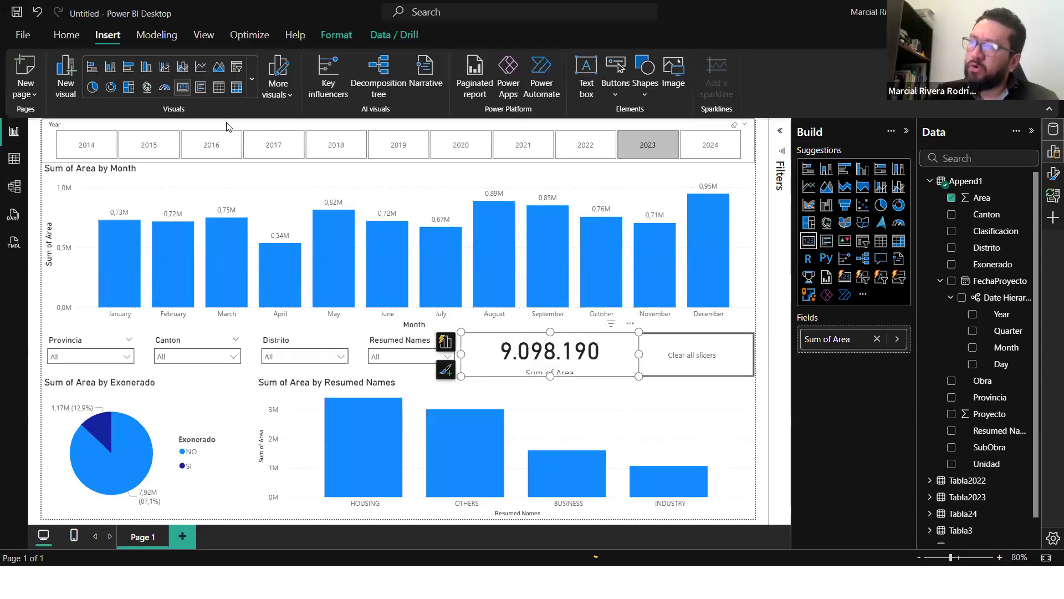
left_click(102, 178)
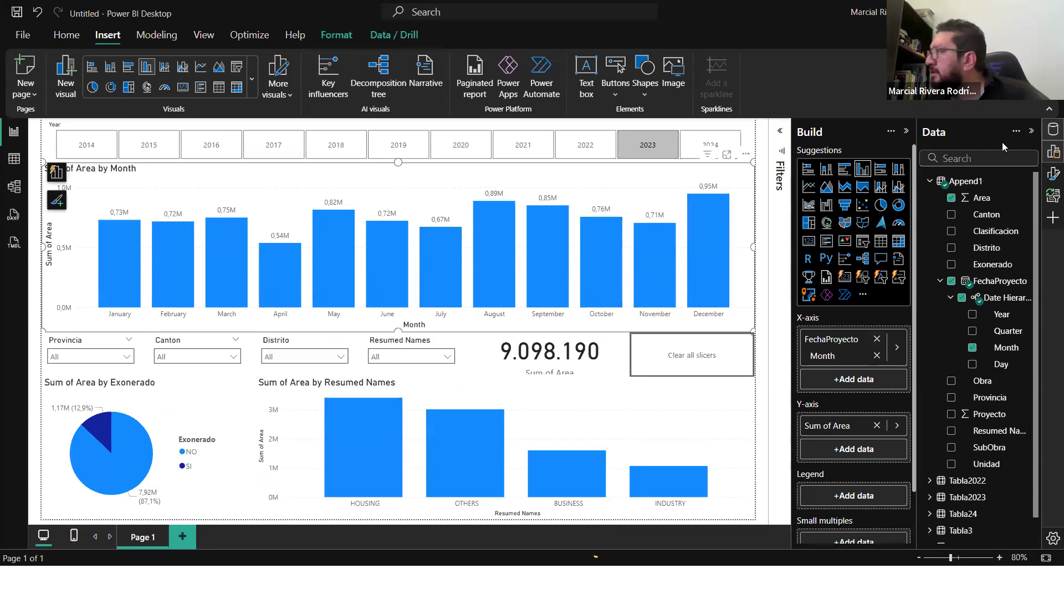
left_click(1052, 175)
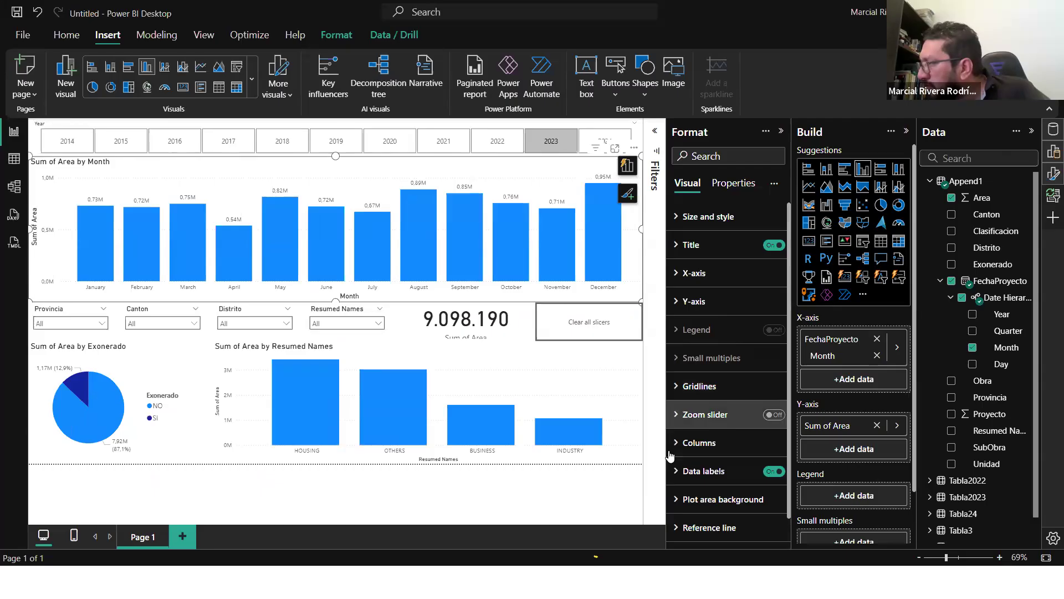
left_click(718, 493)
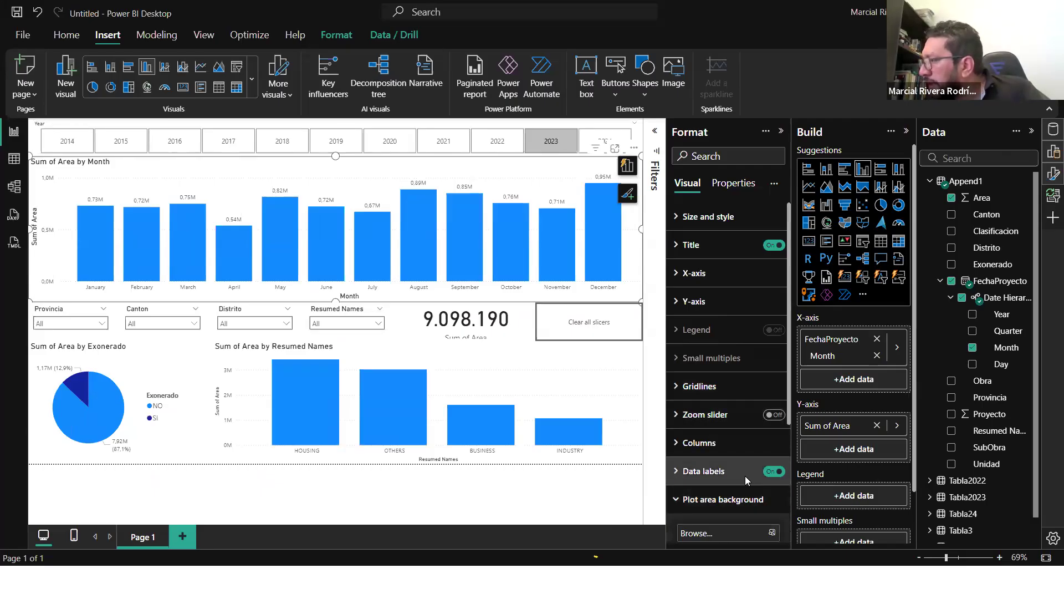
scroll(745, 475, "down", 2)
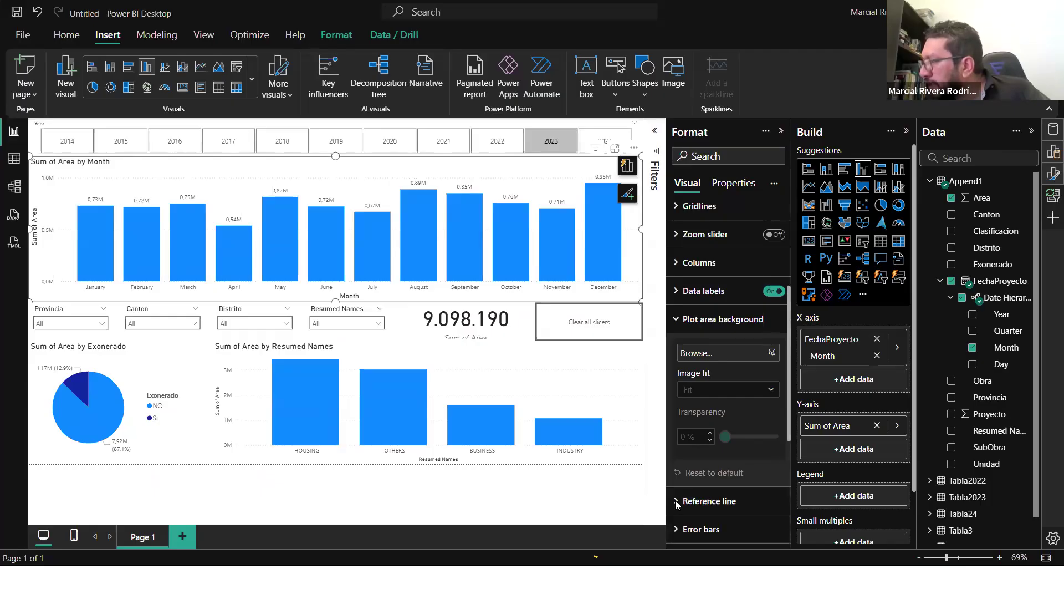
scroll(687, 399, "up", 1)
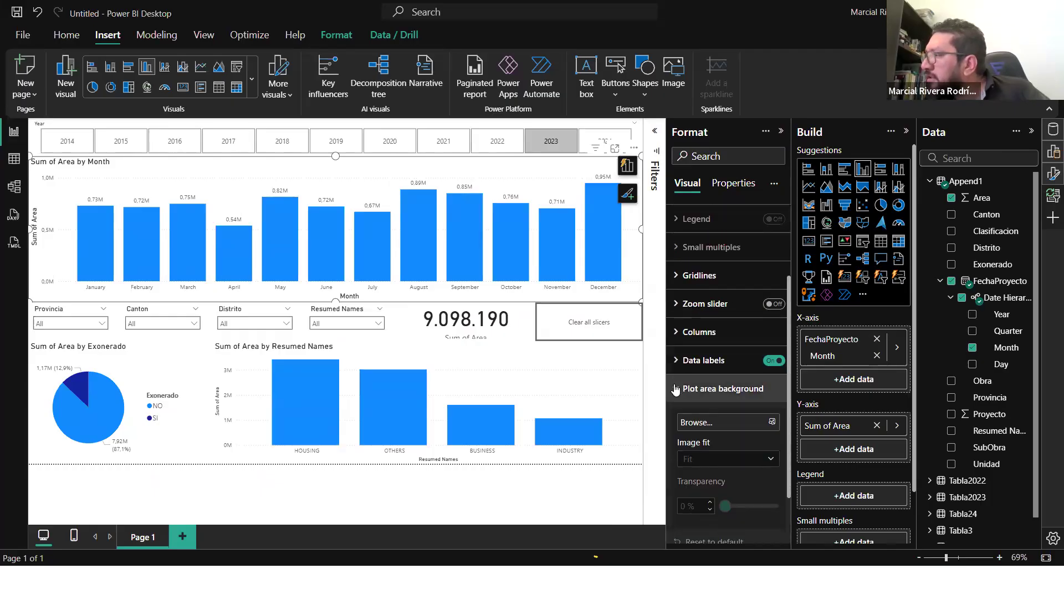
left_click(675, 389)
scroll(681, 305, "up", 2)
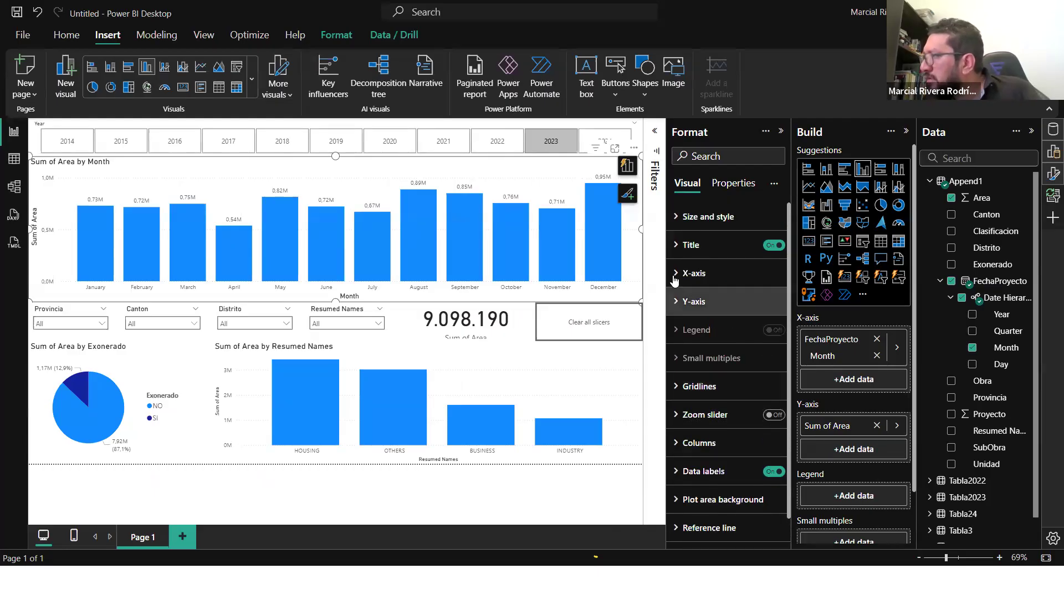
Step: Turn on the visual border of the Sum of Area by Month chart
left_click(679, 218)
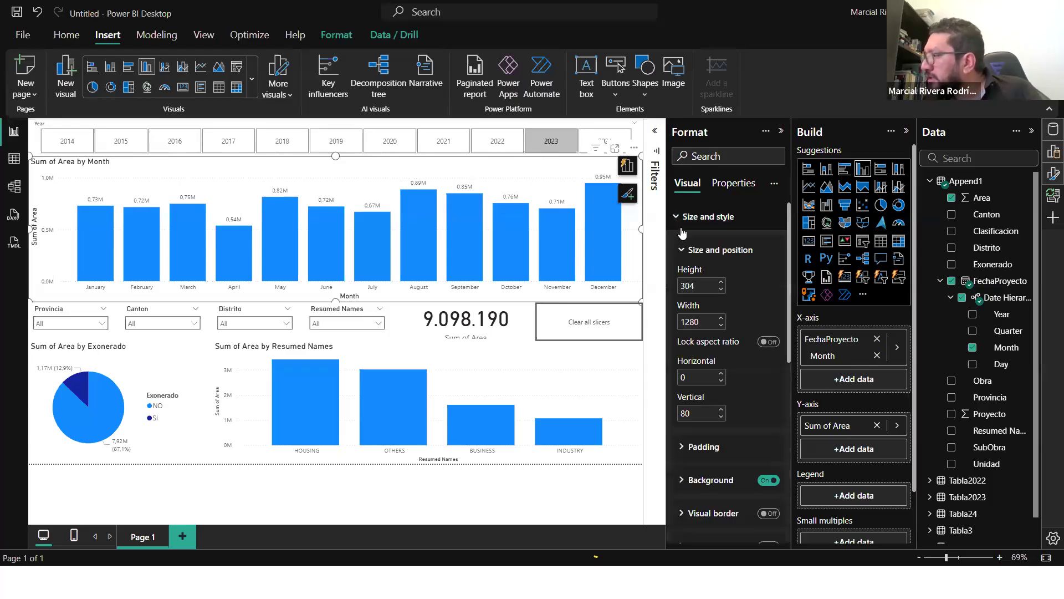
scroll(740, 355, "down", 1)
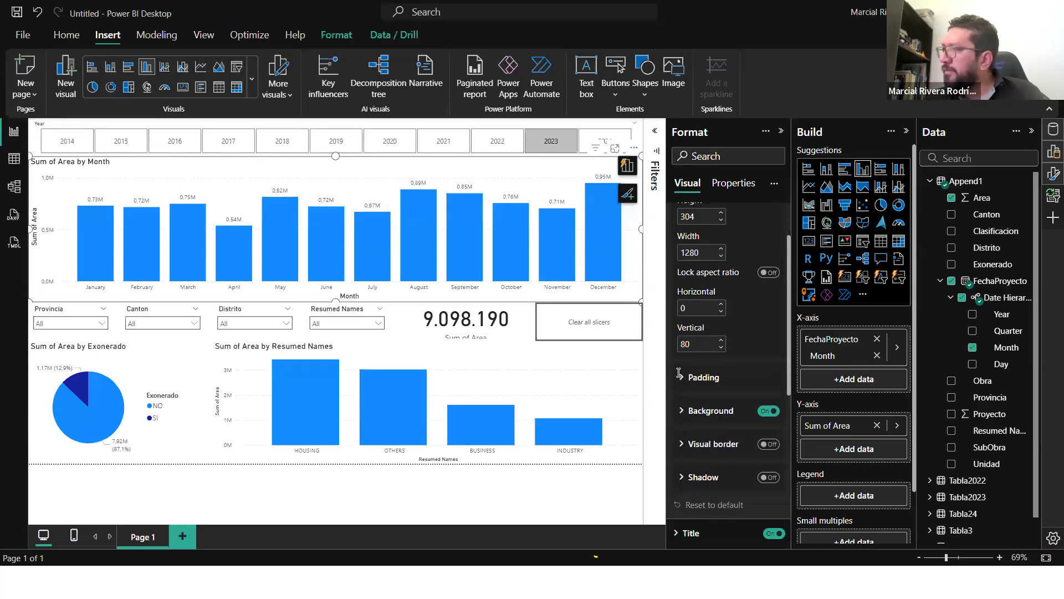
scroll(733, 330, "up", 1)
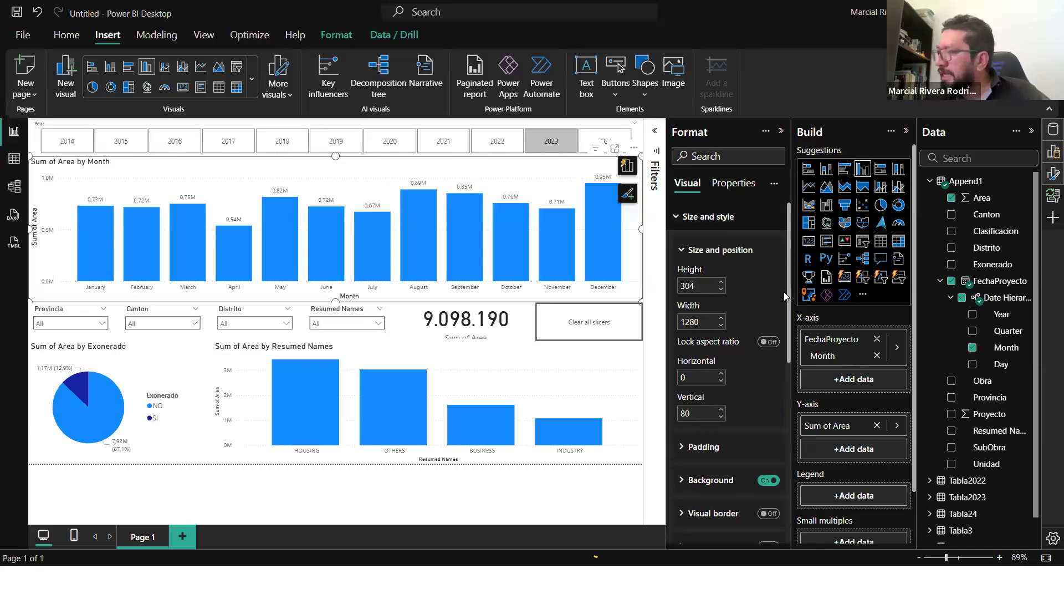
scroll(775, 333, "down", 2)
left_click(777, 377)
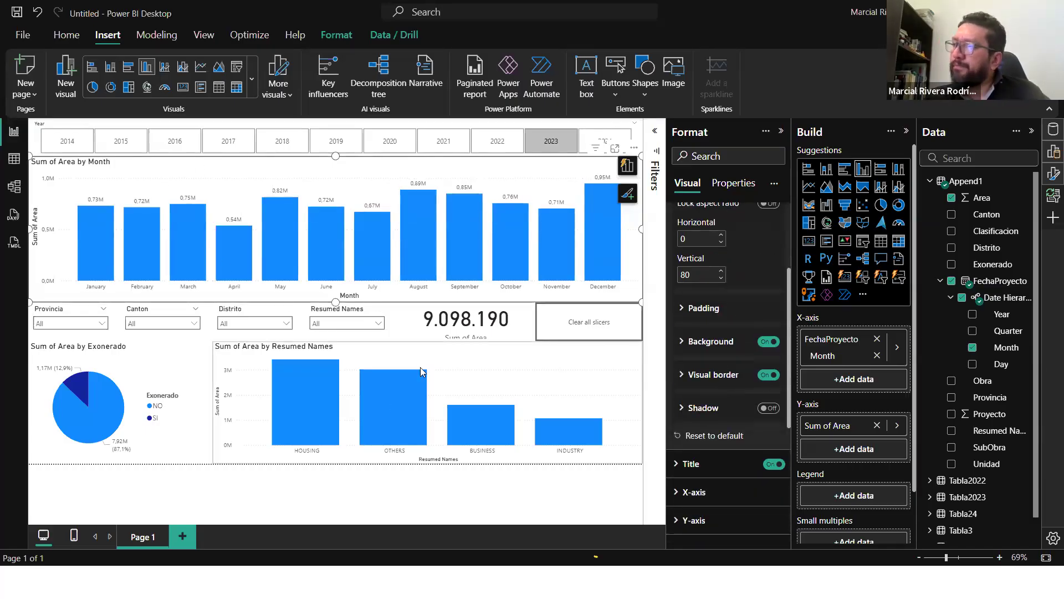
Step: Turn on the visual border for the Provincia, Canton, Distrito and Resumed Names slicers together, and close the formatting and build options
left_click(86, 315)
left_click(150, 311, "ctrl")
left_click(252, 314, "ctrl")
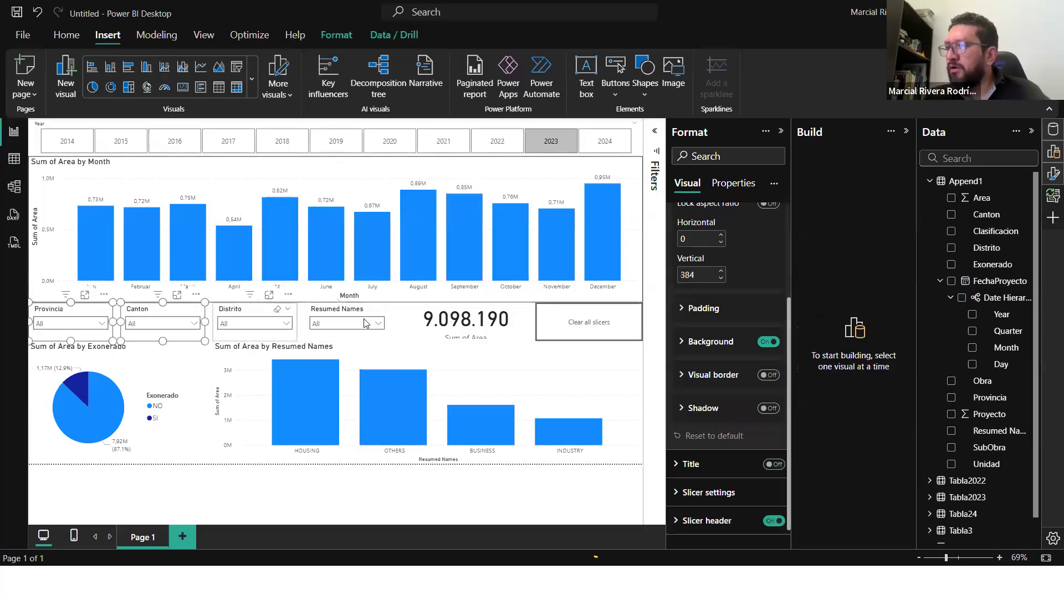
left_click(355, 313, "ctrl")
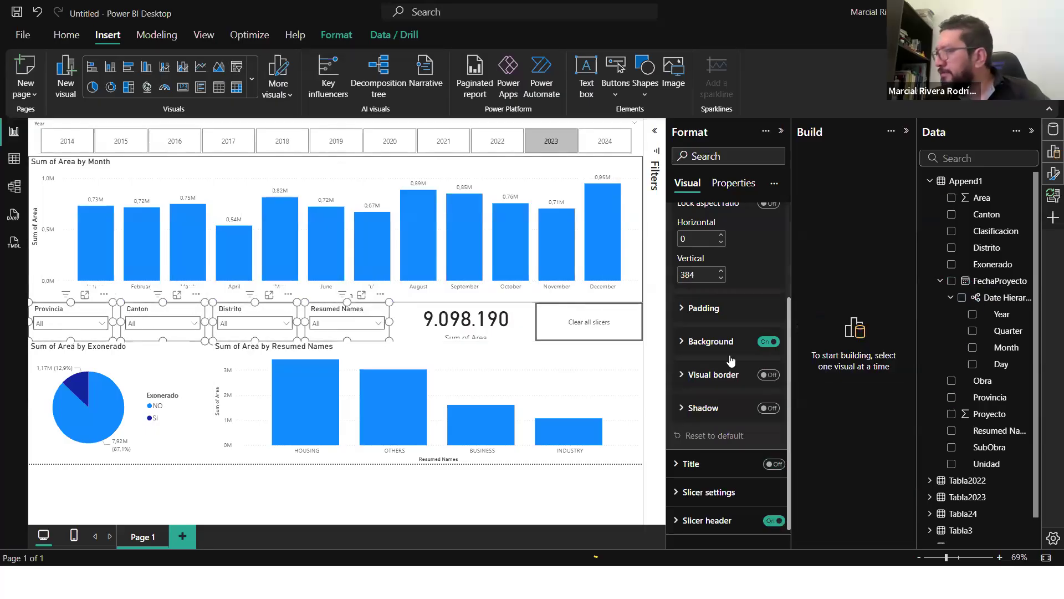
left_click(770, 375)
left_click(592, 489)
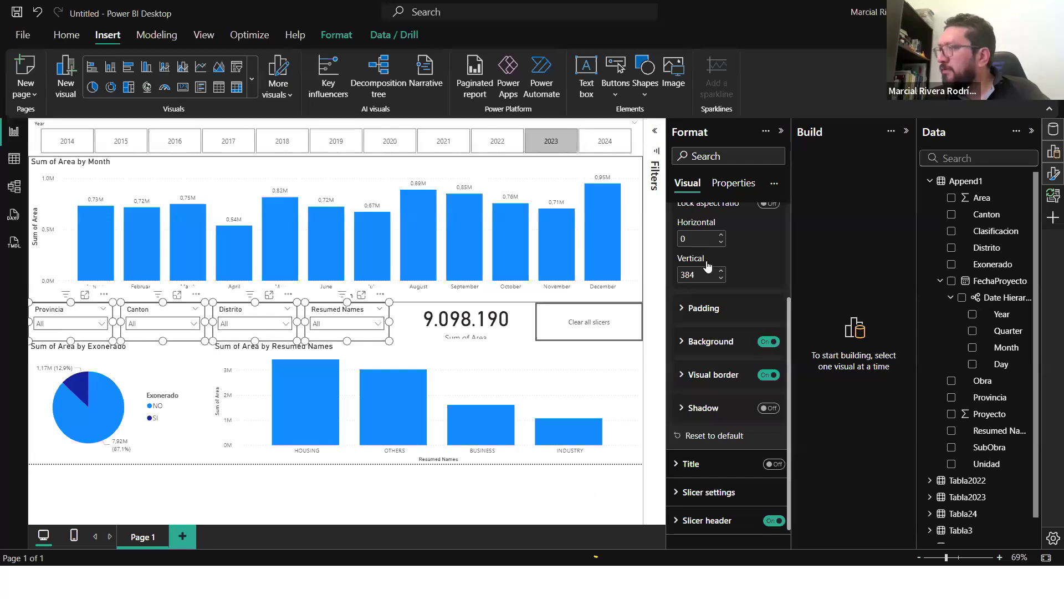
left_click(780, 132)
left_click(906, 131)
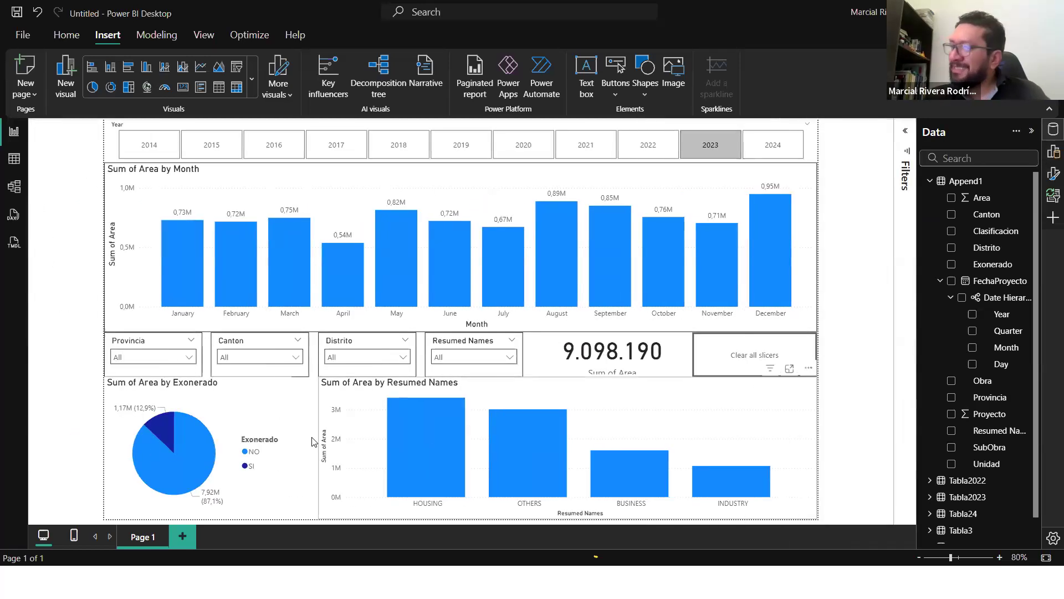
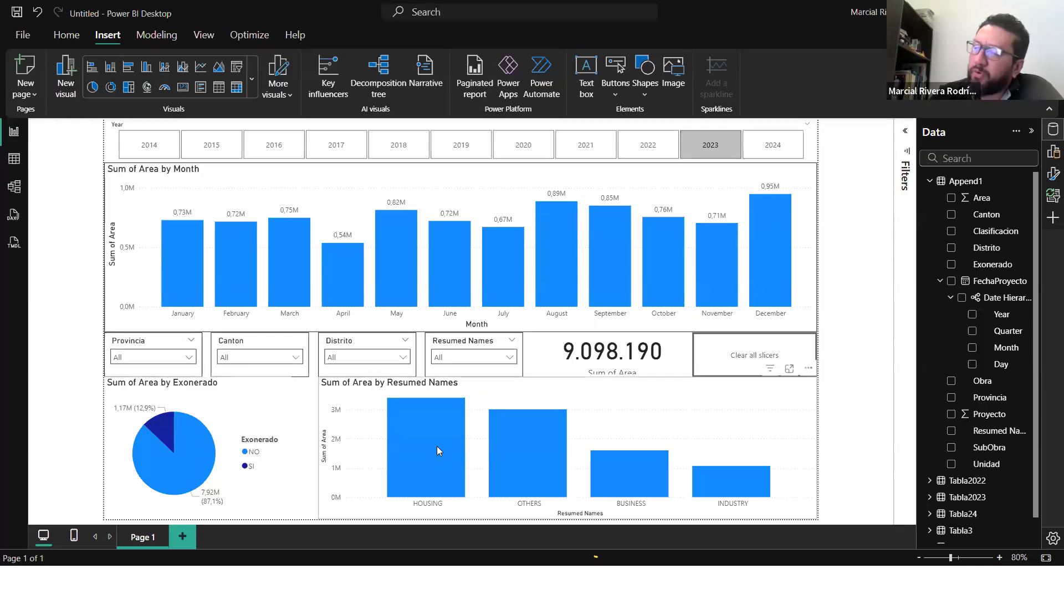
Step: Test the Year slicer by filtering the report by 2022, 2024, 2023 and several earlier years, ending with 2014
mouse_move(437, 447)
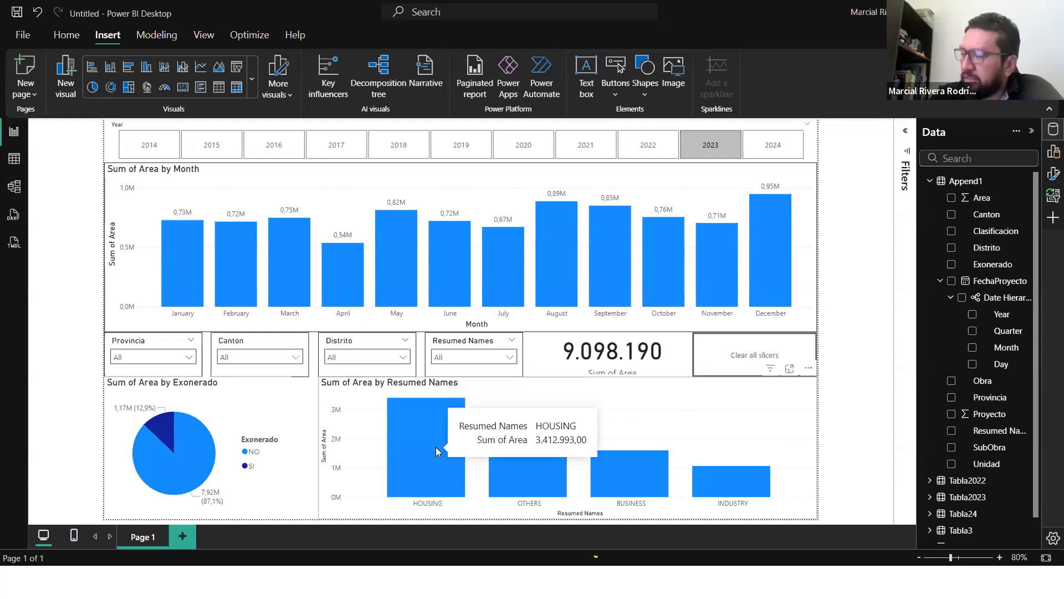
mouse_move(554, 470)
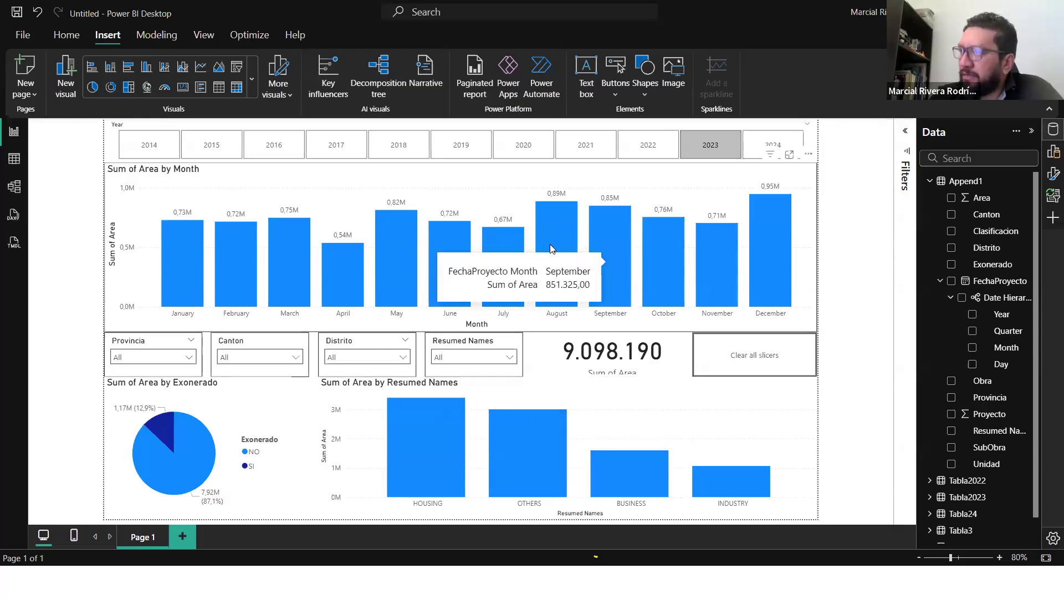
left_click(672, 144)
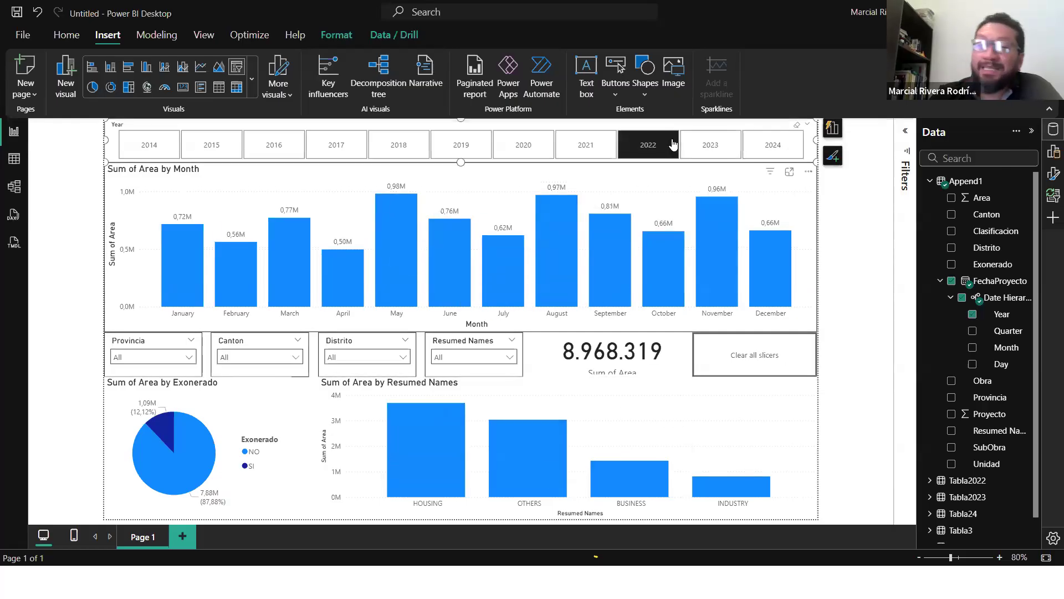
left_click(761, 148)
left_click(720, 141)
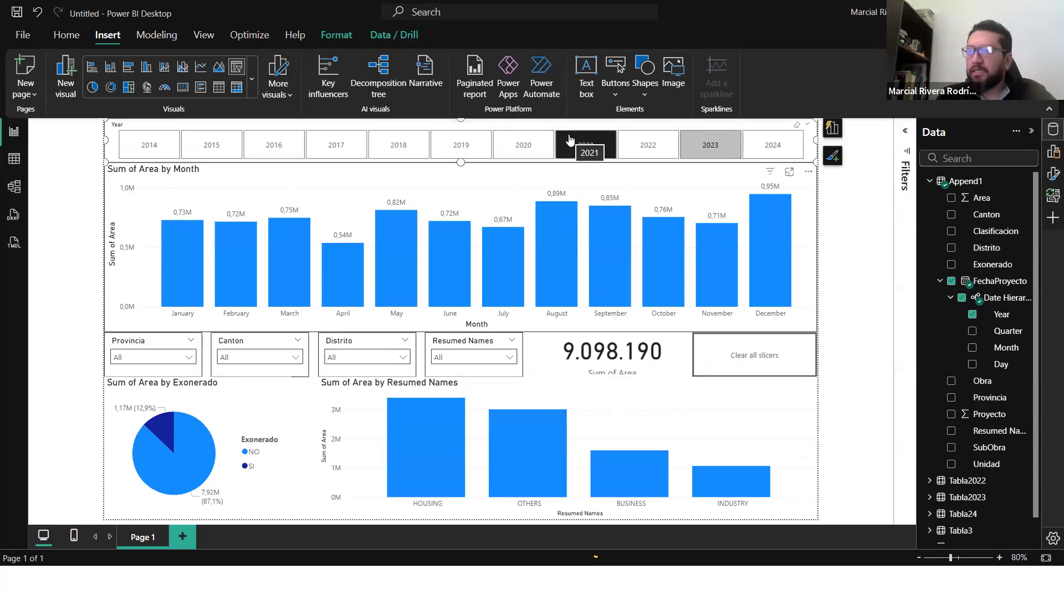
left_click(468, 146)
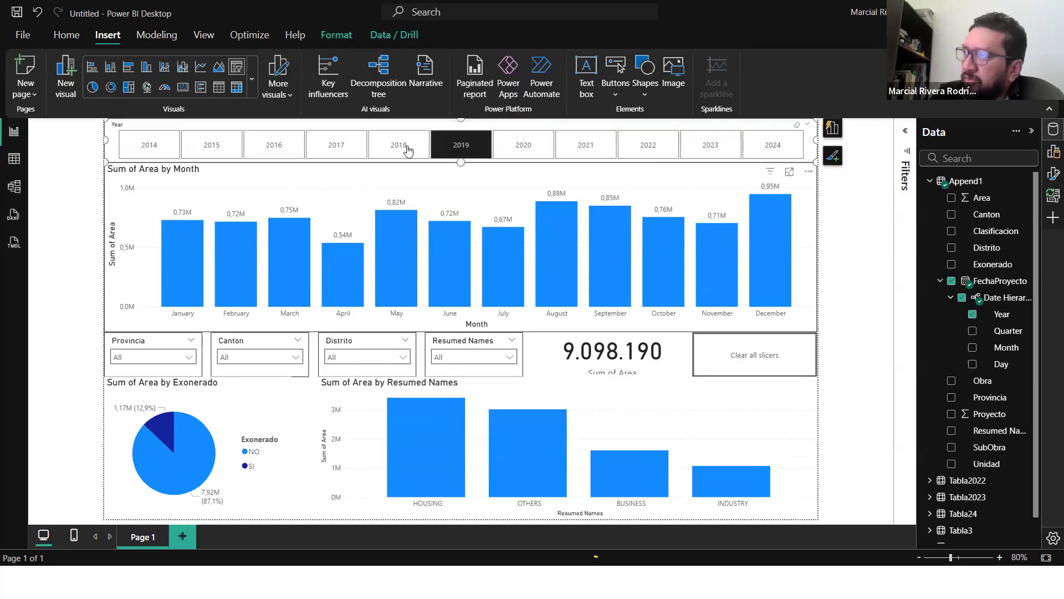
left_click(398, 147)
left_click(254, 150)
left_click(230, 152)
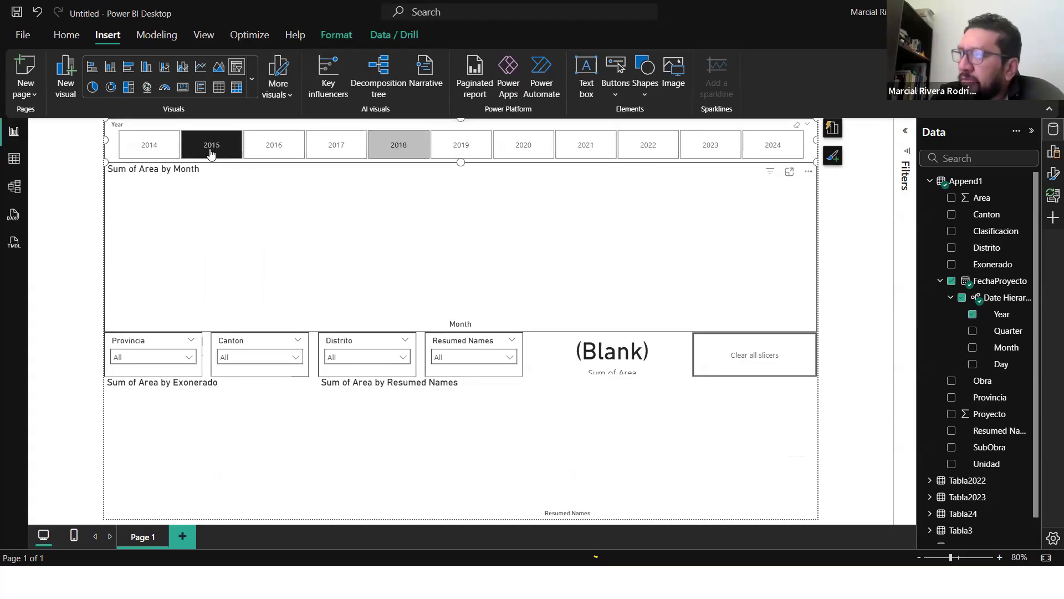
left_click(164, 146)
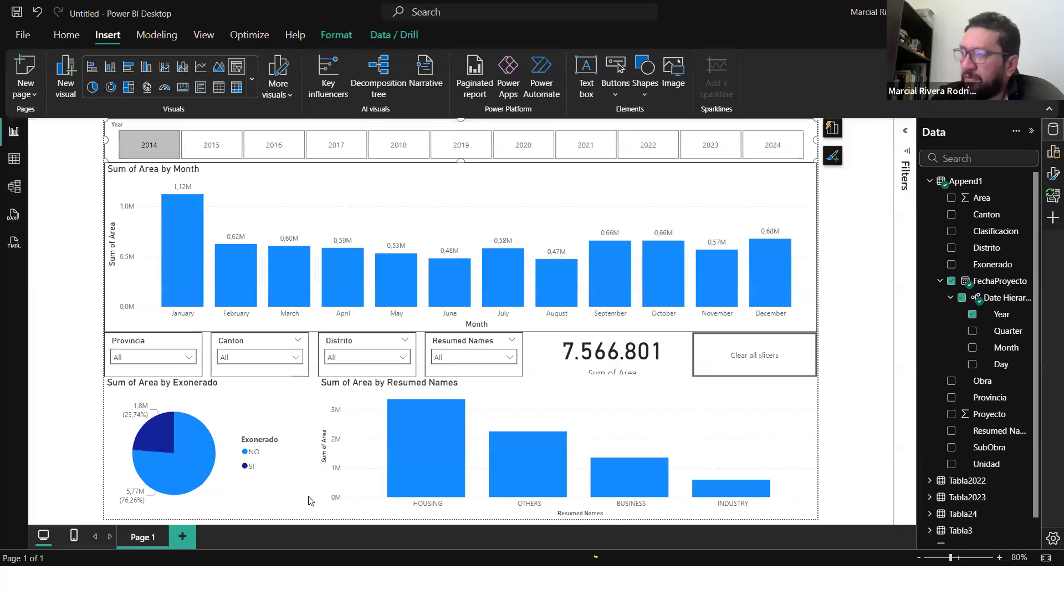
Step: Switch to the CFIA Estadísticas APC page and filter its monthly report by 2023 to compare the figures
key("alt+Tab")
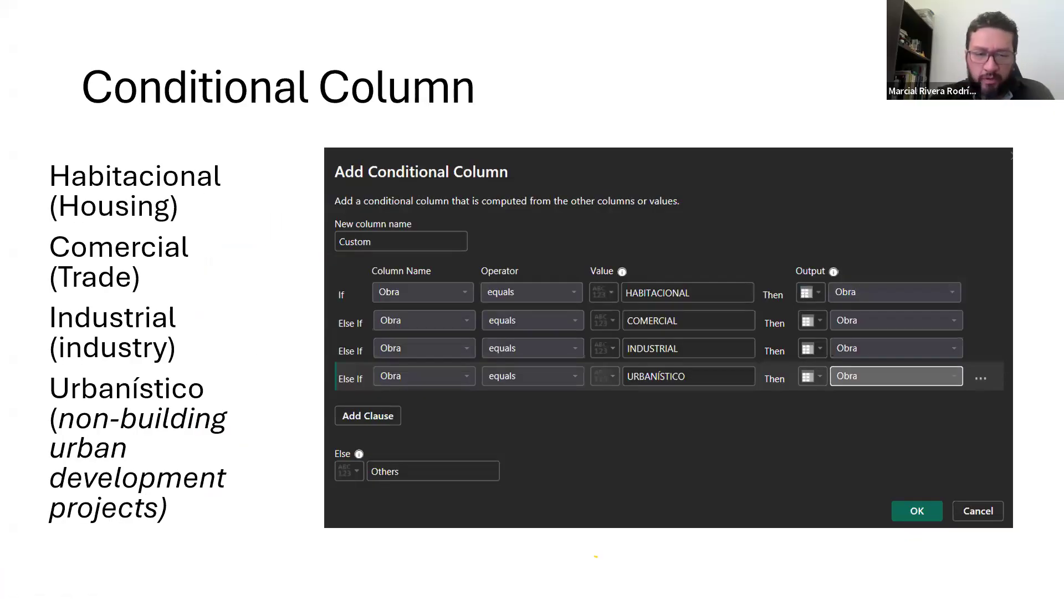
key("alt+Tab")
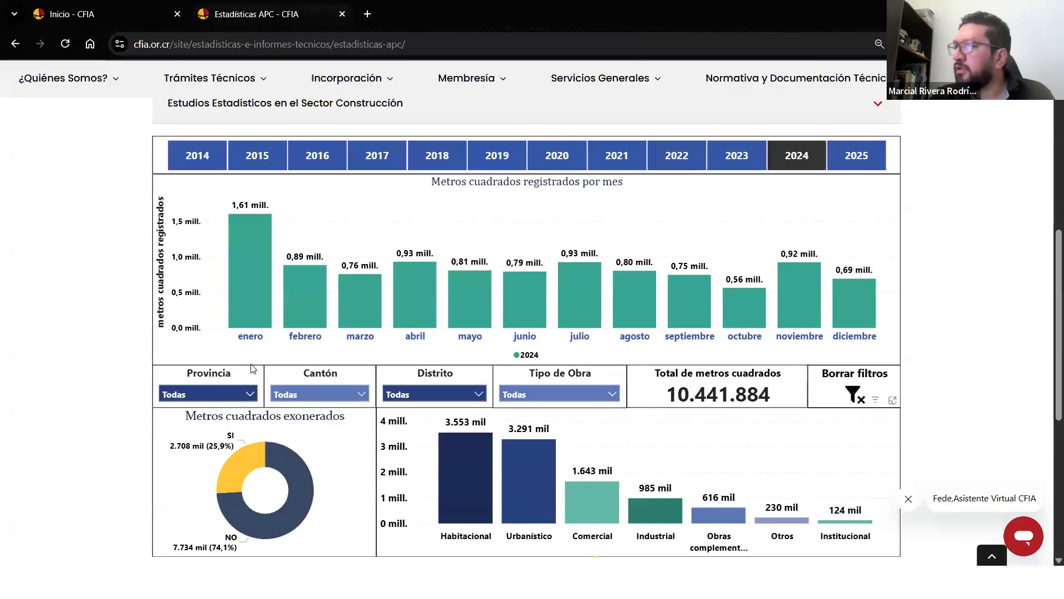
left_click(715, 158)
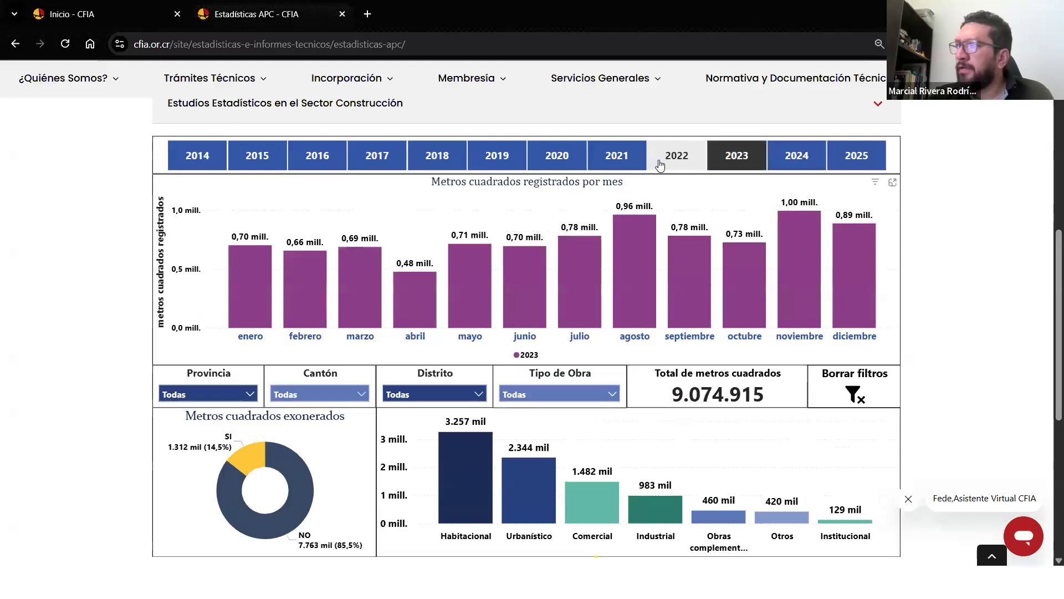
Step: Go to the CFIA home page already open in the browser and open its Estadísticas e Informes Técnicos section
key("ctrl+shift+Tab")
scroll(587, 465, "down", 12)
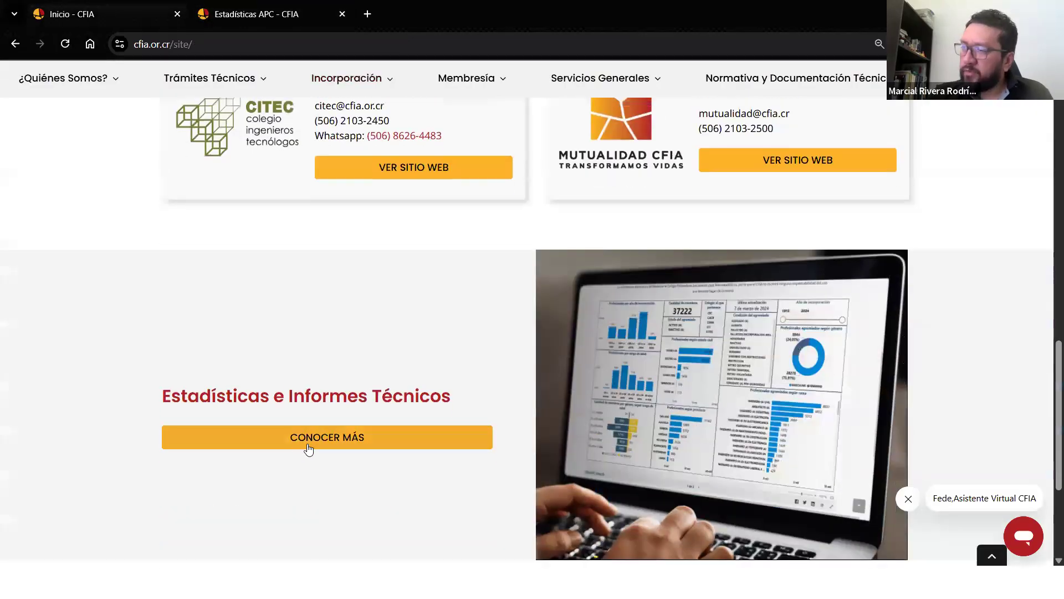
left_click(309, 448)
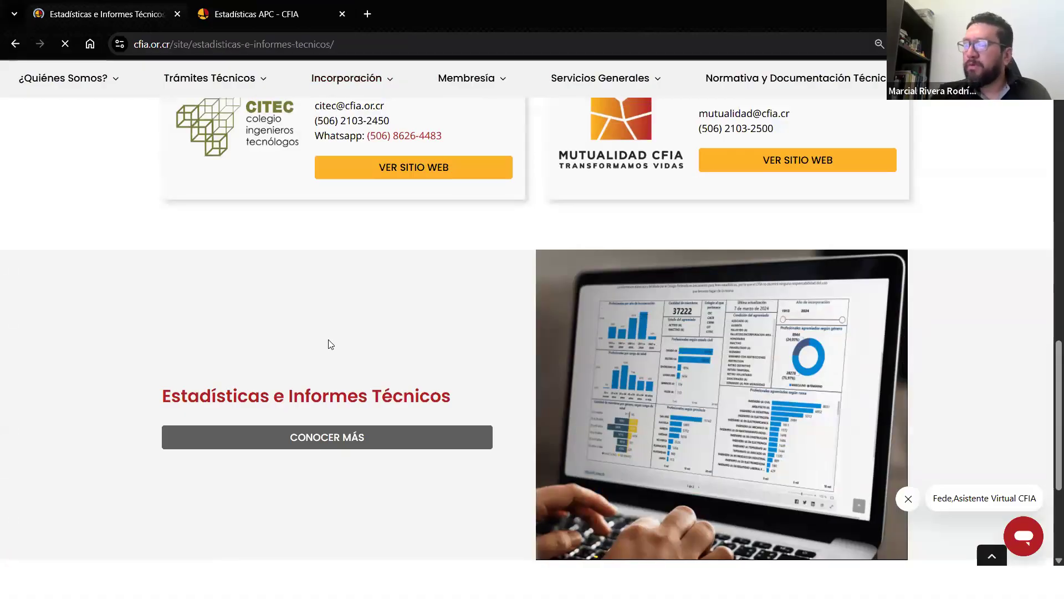
Step: Open the Miembros statistics from the Estadísticas section and filter the report to members with Activo status
scroll(325, 391, "down", 4)
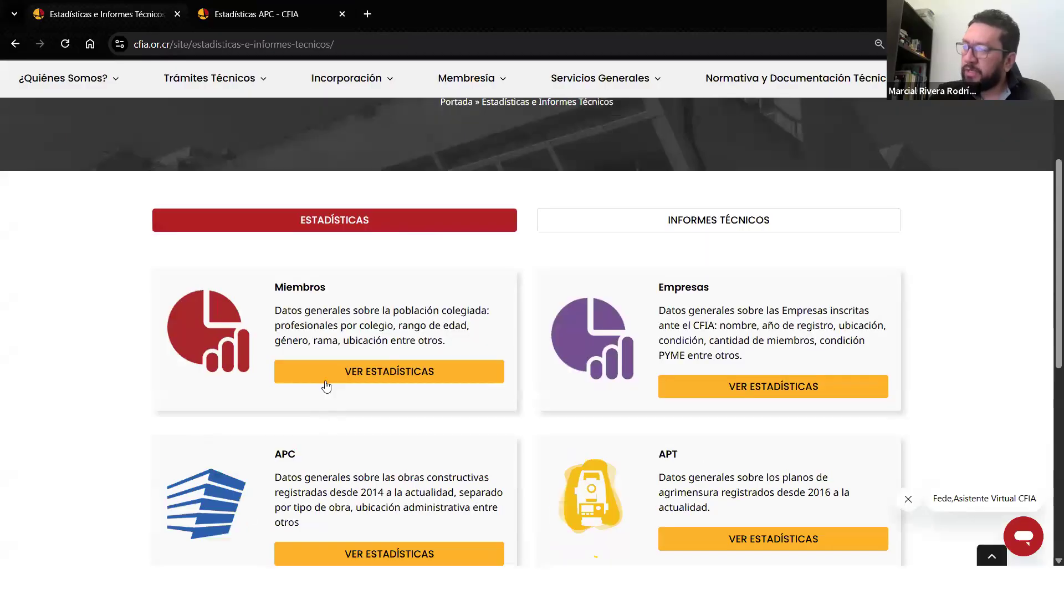
left_click(324, 375)
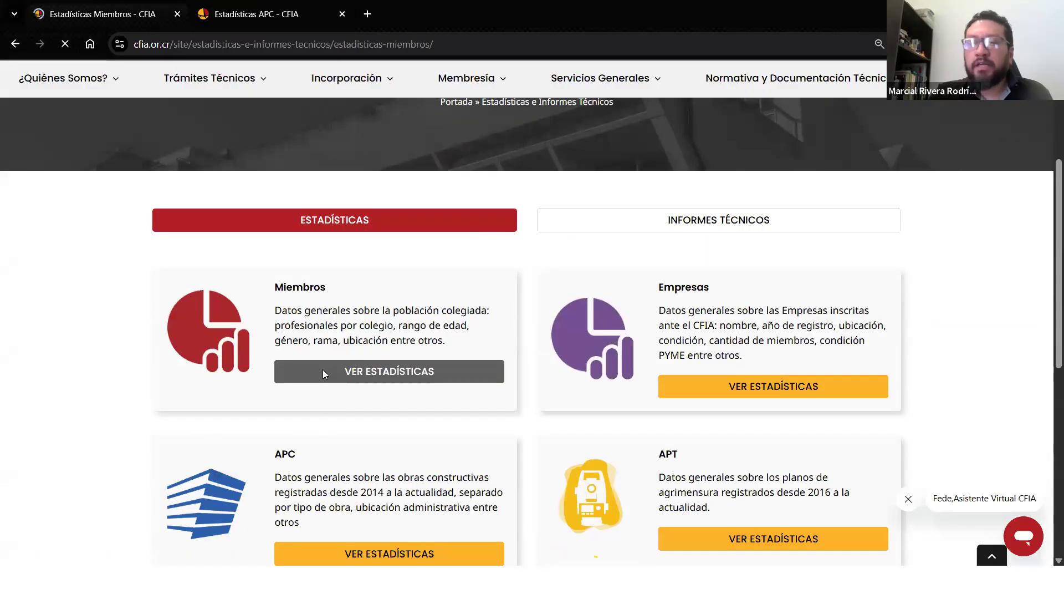
scroll(93, 326, "down", 3)
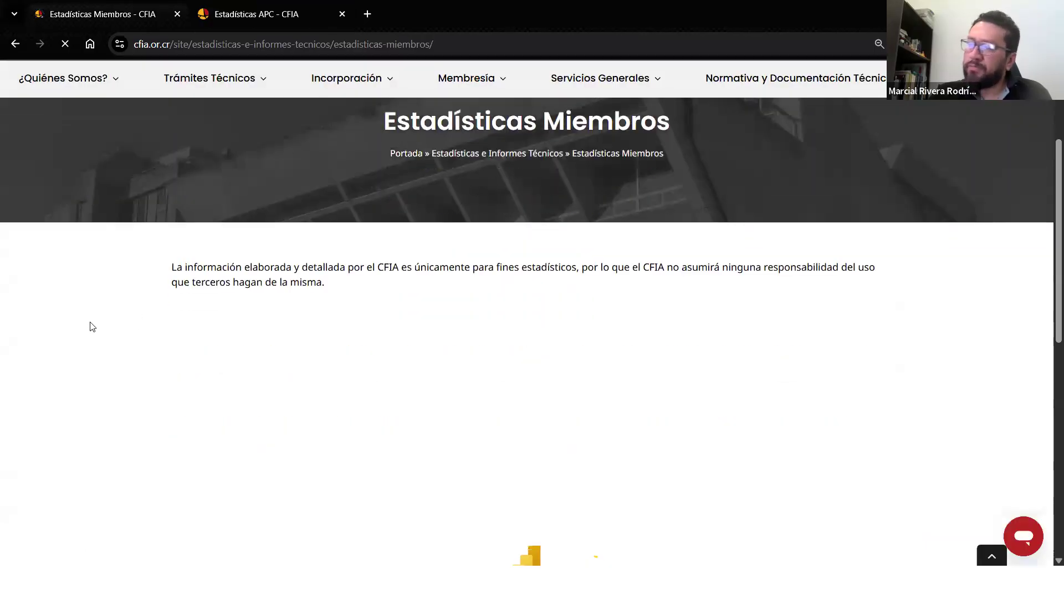
scroll(92, 327, "down", 1)
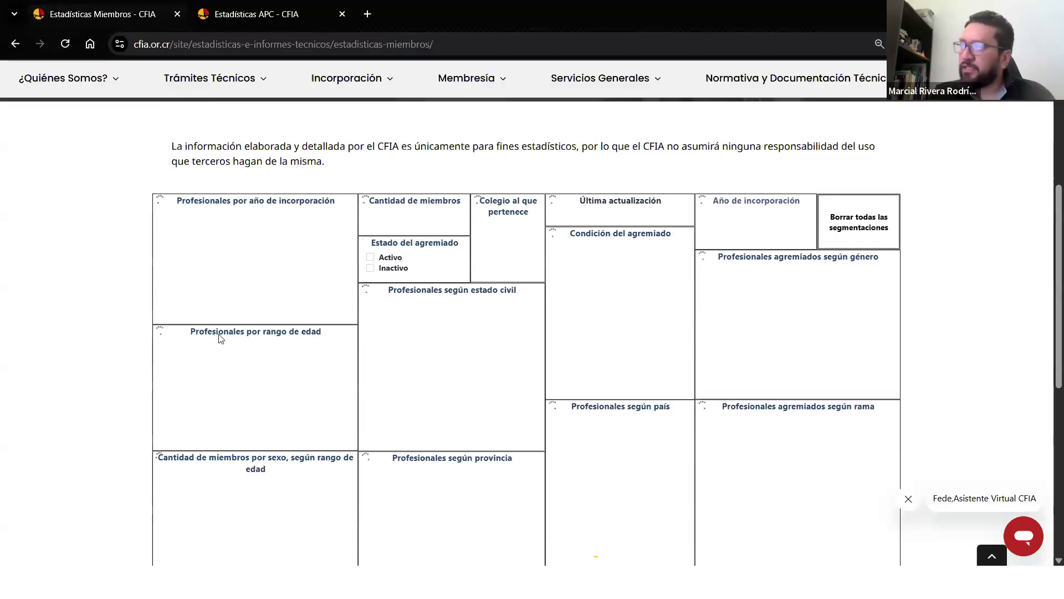
left_click(369, 257)
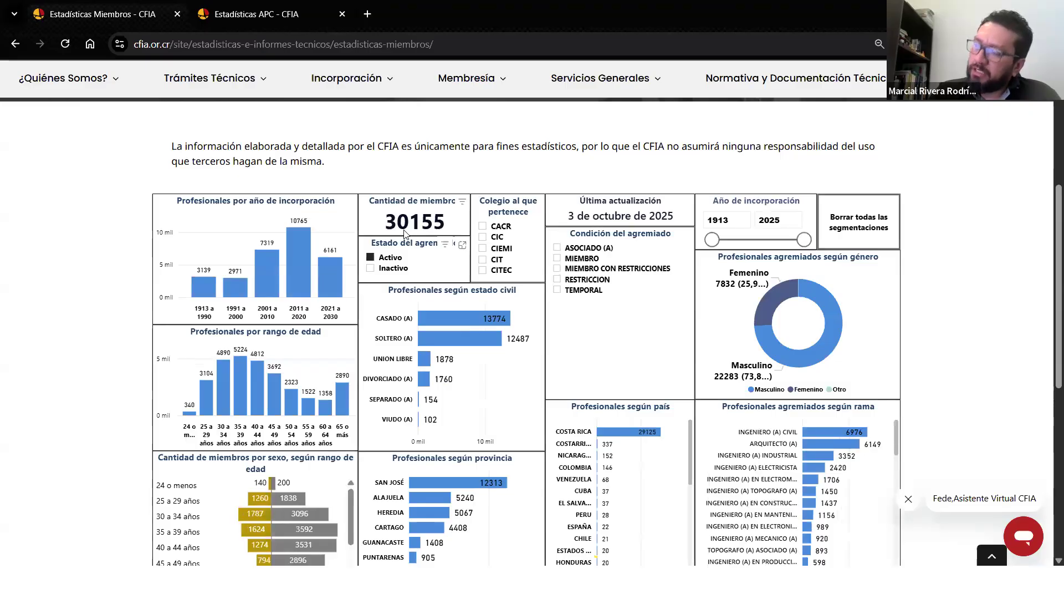
Step: Filter the members report by college, trying CIC, CIEMI and CACR, and finish with CIC
scroll(277, 460, "down", 1)
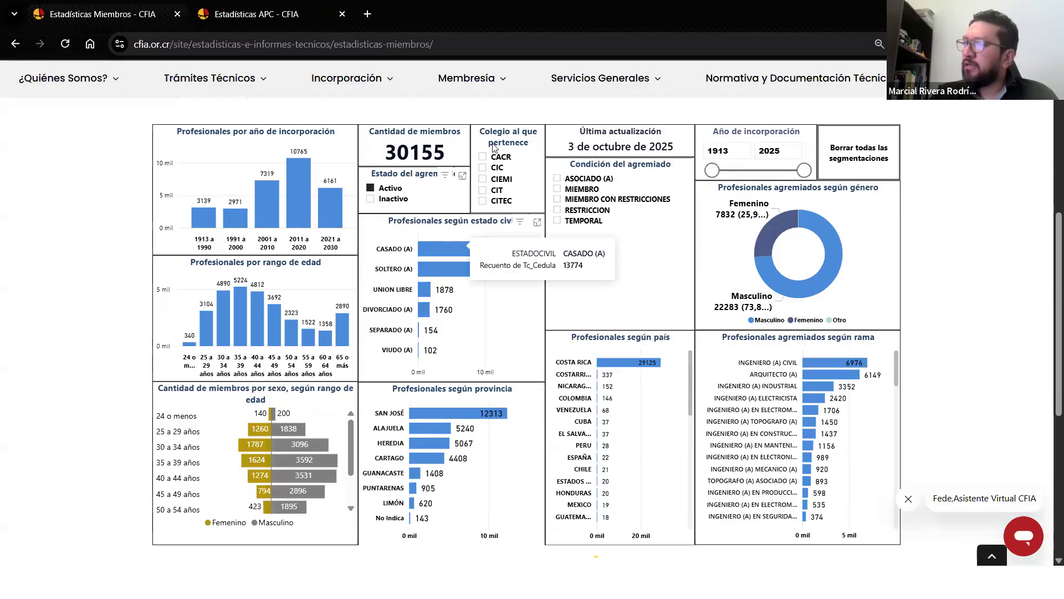
left_click(483, 167)
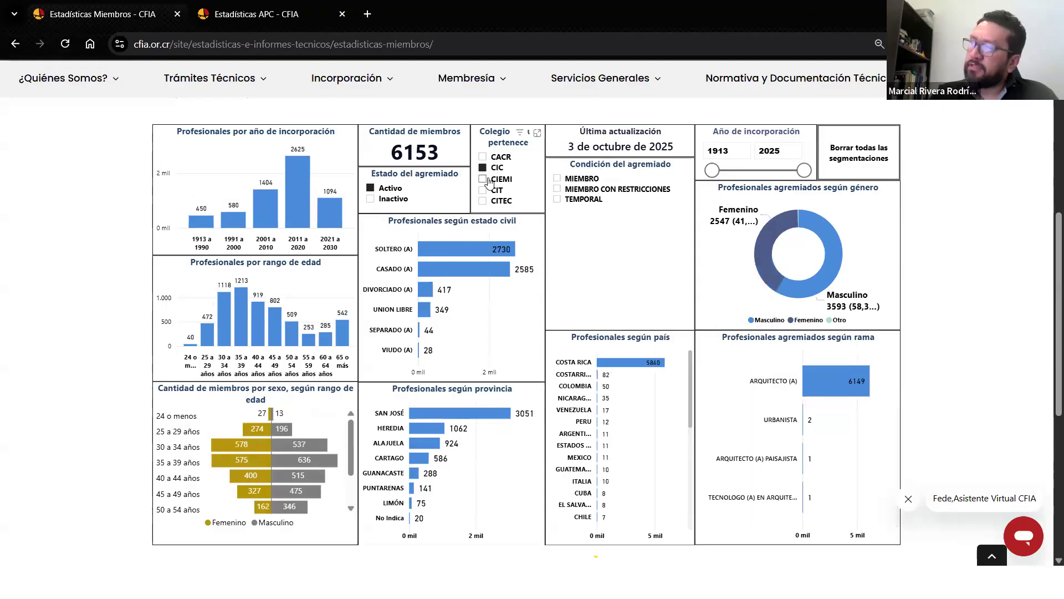
left_click(489, 180)
left_click(494, 158)
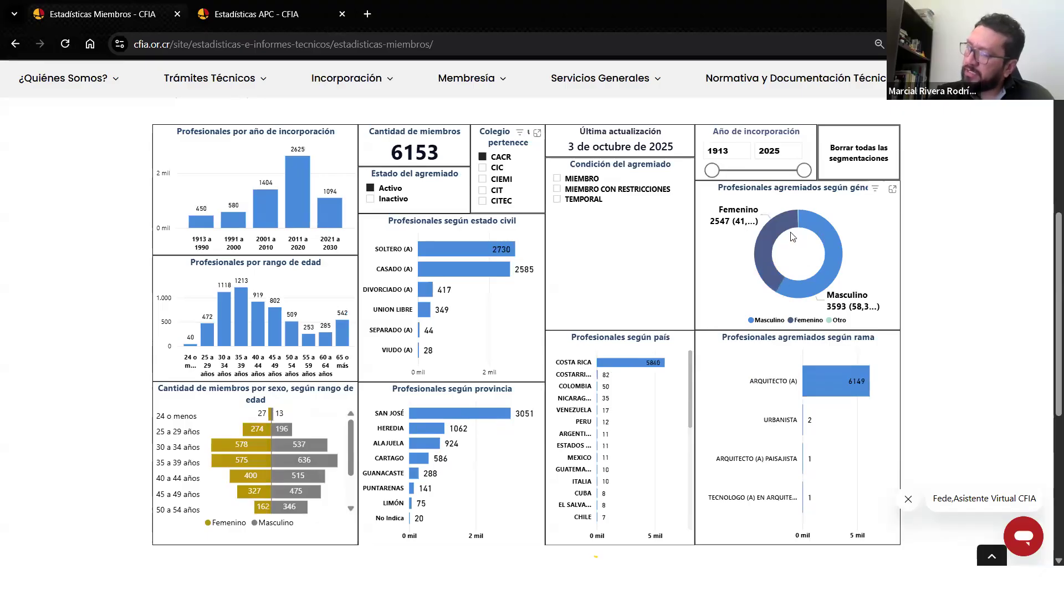
left_click(494, 168)
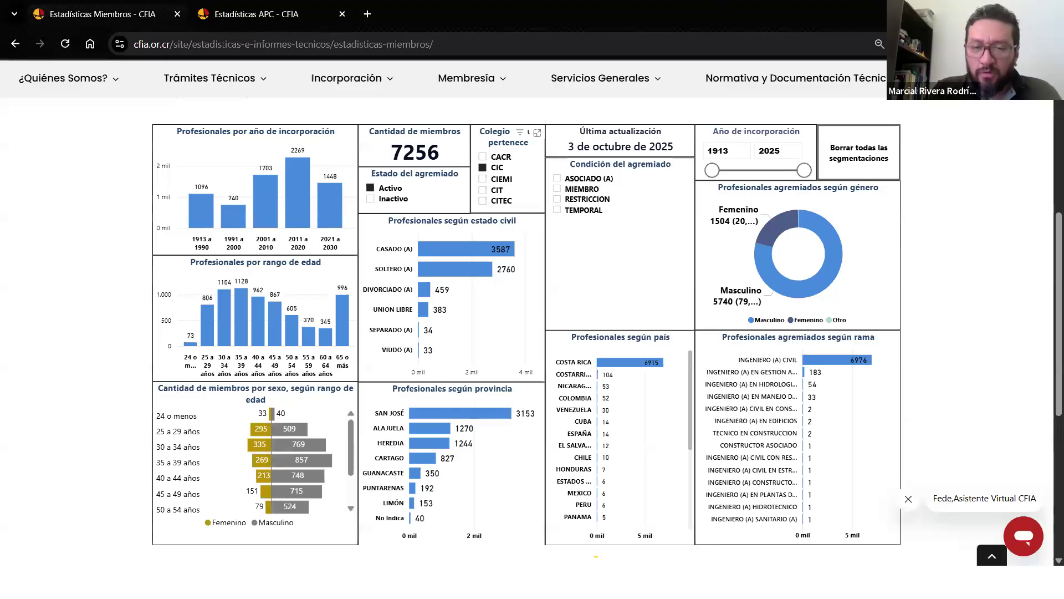
Step: Switch through Power BI Desktop to the slide presentation and advance to the LinkedIn contact slide
key("alt+Tab")
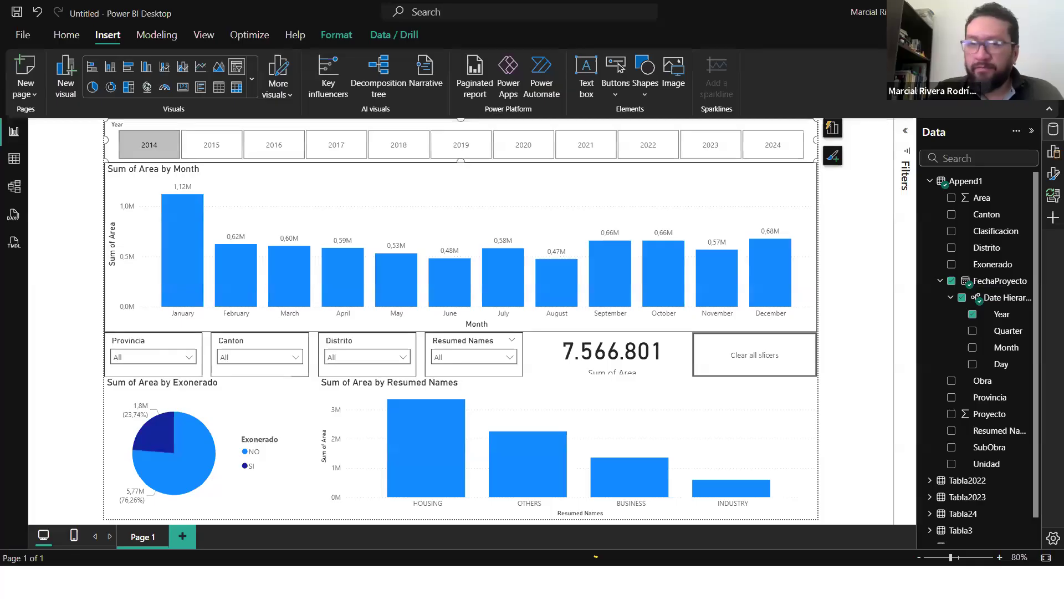
key("alt+Tab")
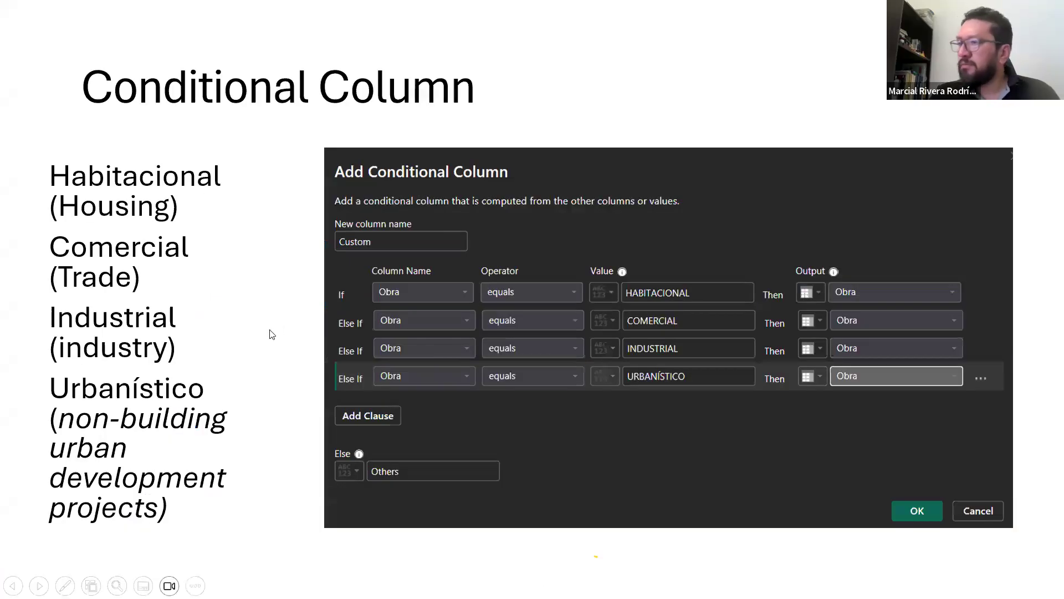
key("Right")
key("Right")
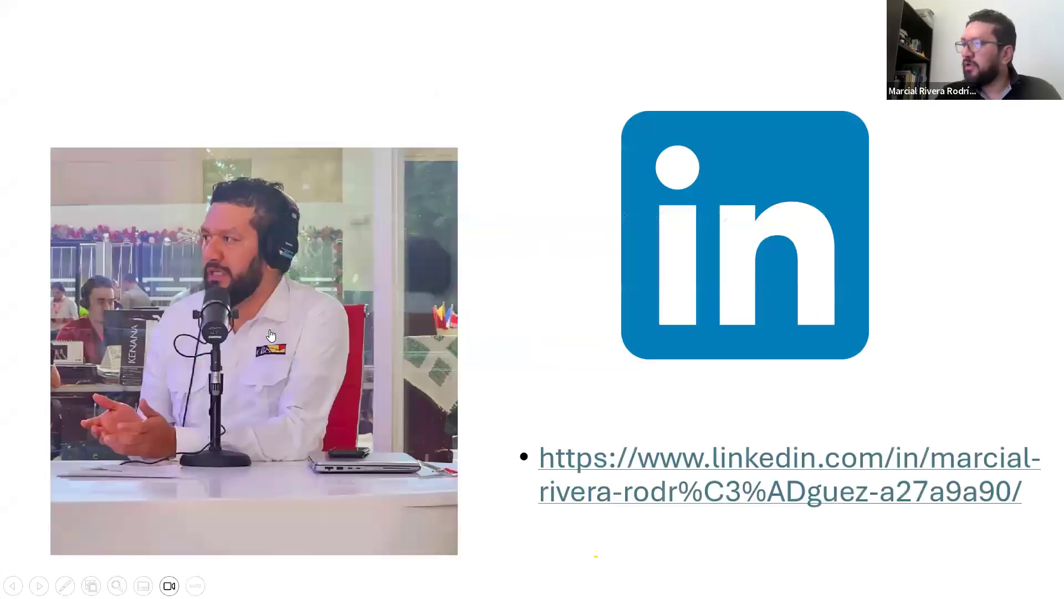
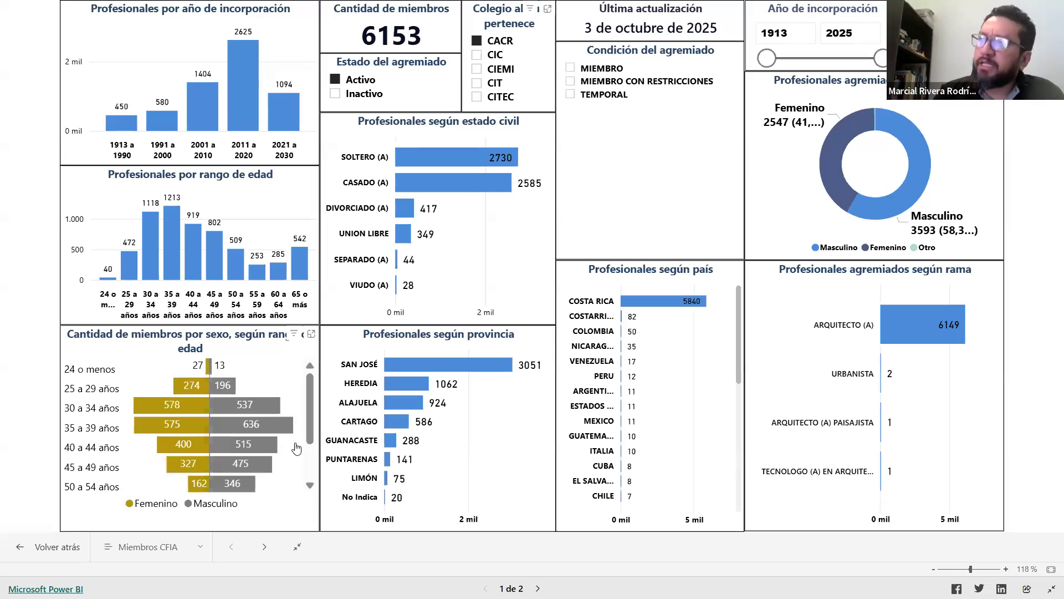
Step: In the full-screen members report, filter in turn by CIC, CIEMI, CIT and CITEC, and clear the college filter
left_click(477, 41)
left_click(476, 55)
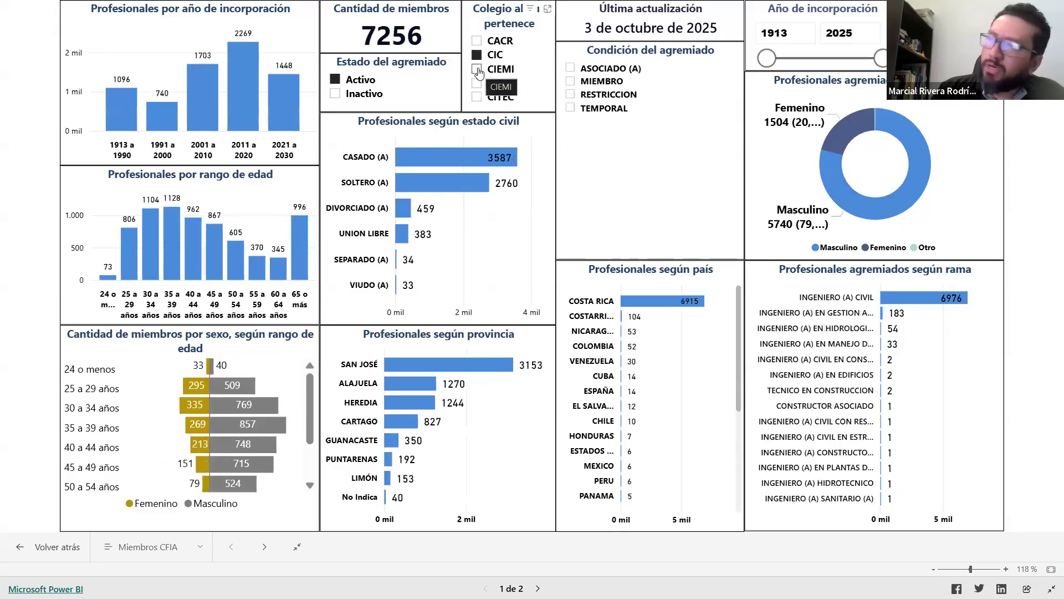
left_click(476, 69)
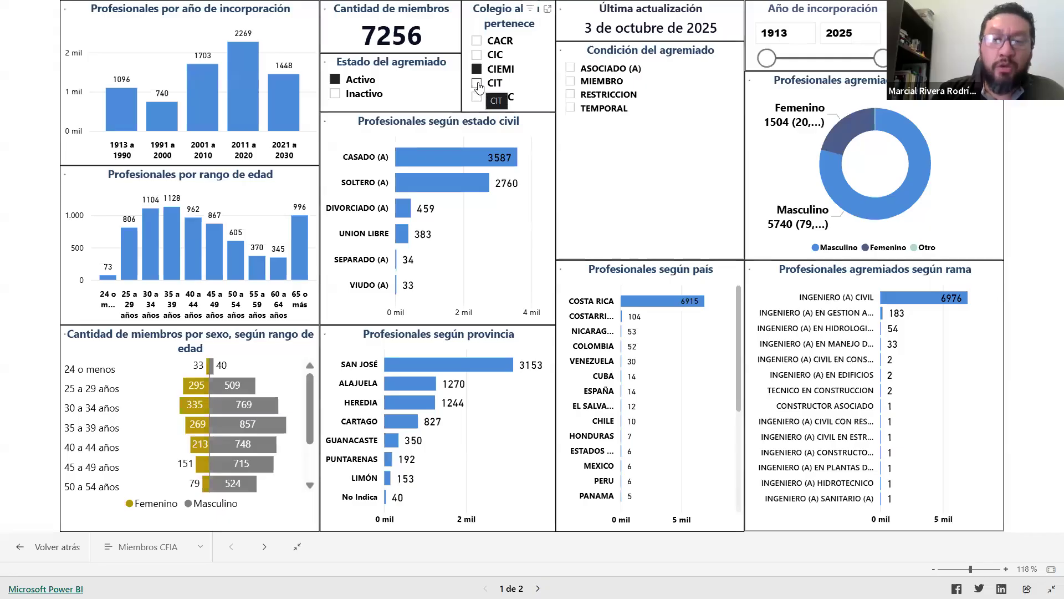
left_click(477, 84)
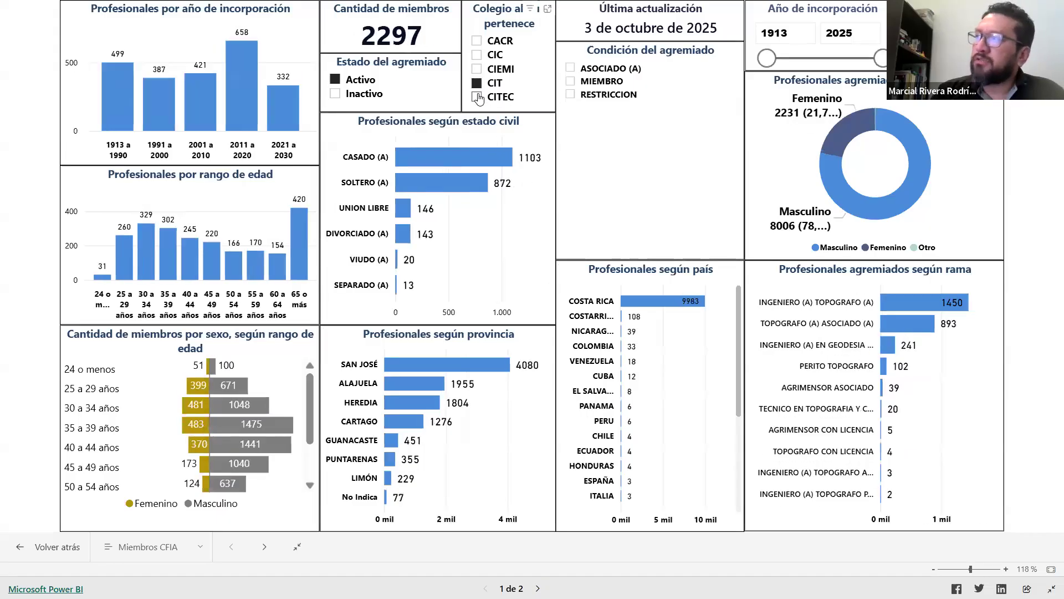
left_click(478, 98)
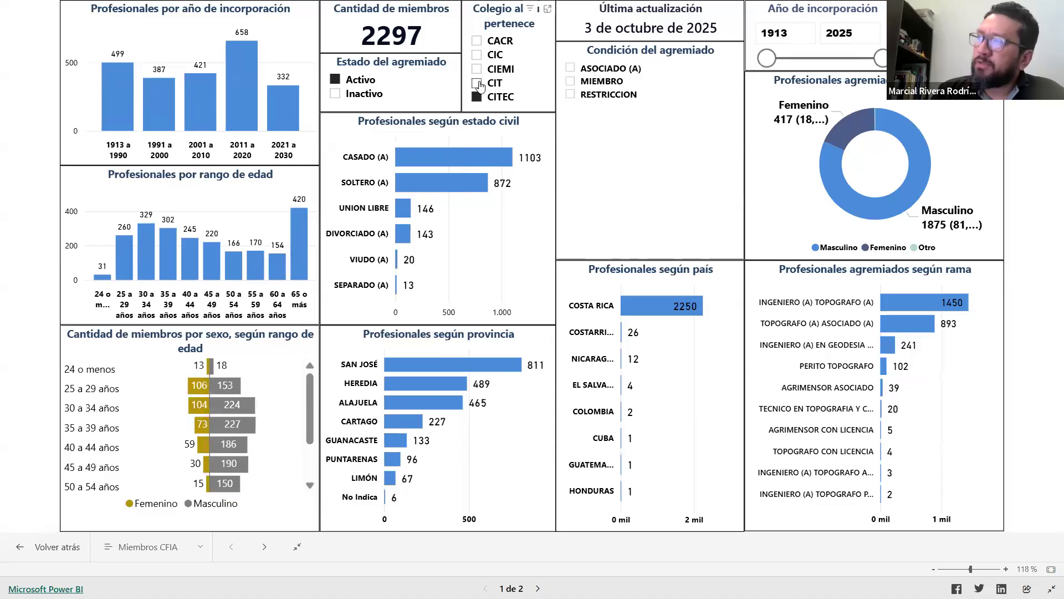
left_click(478, 84)
left_click(478, 83)
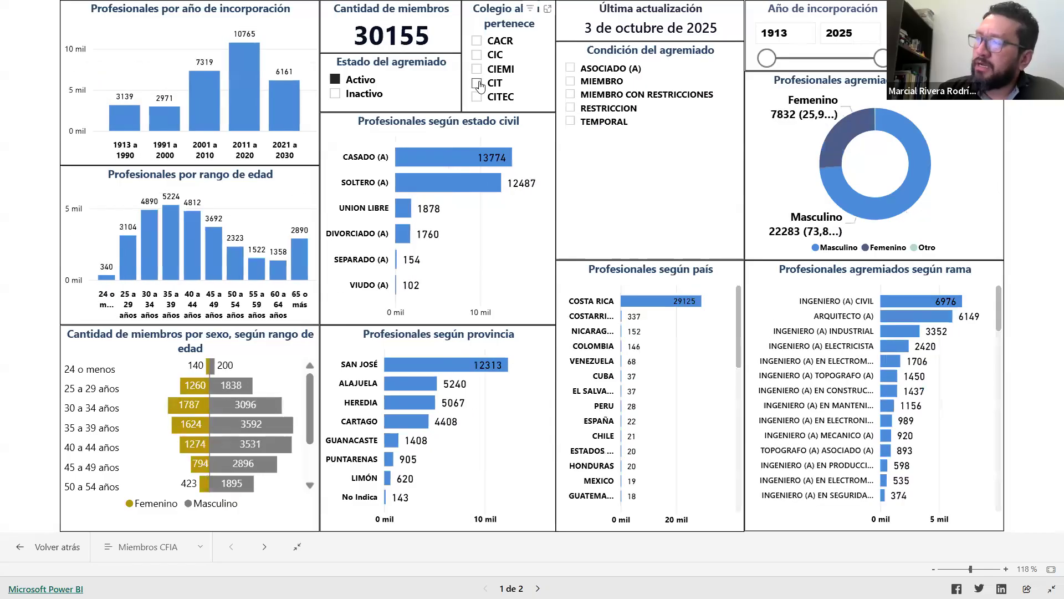
Step: Compare the members by sex and age range for CIC and CACR, including the CIC members aged 65 or more
mouse_move(438, 363)
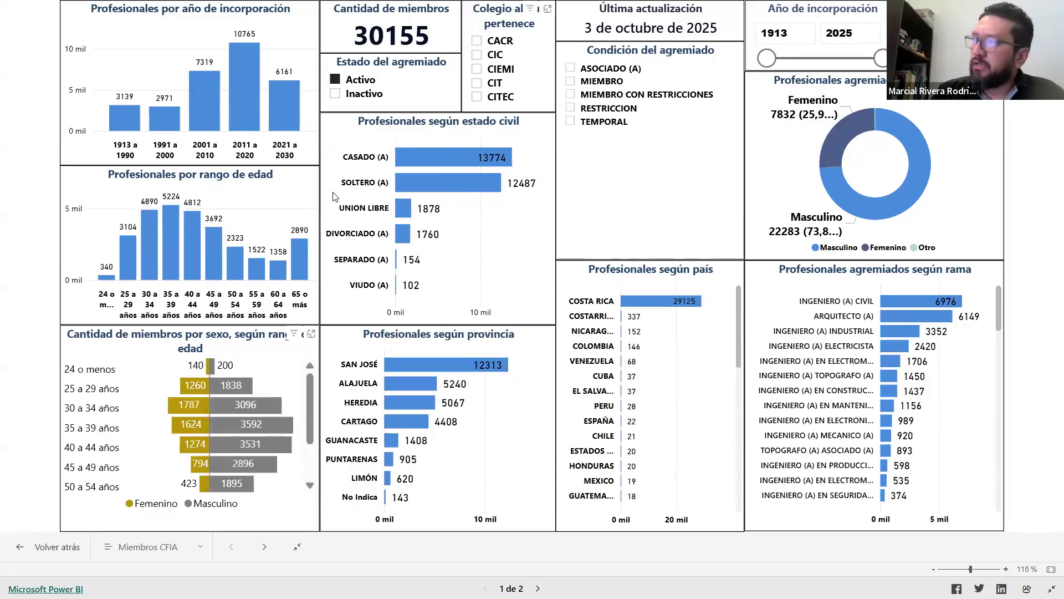
left_click(476, 55)
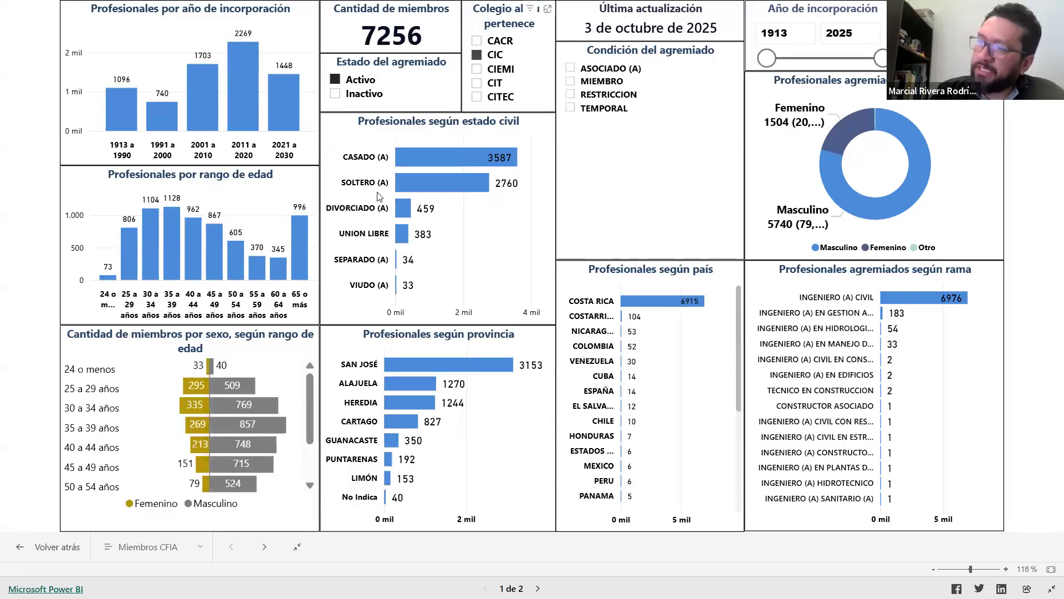
scroll(164, 471, "down", 3)
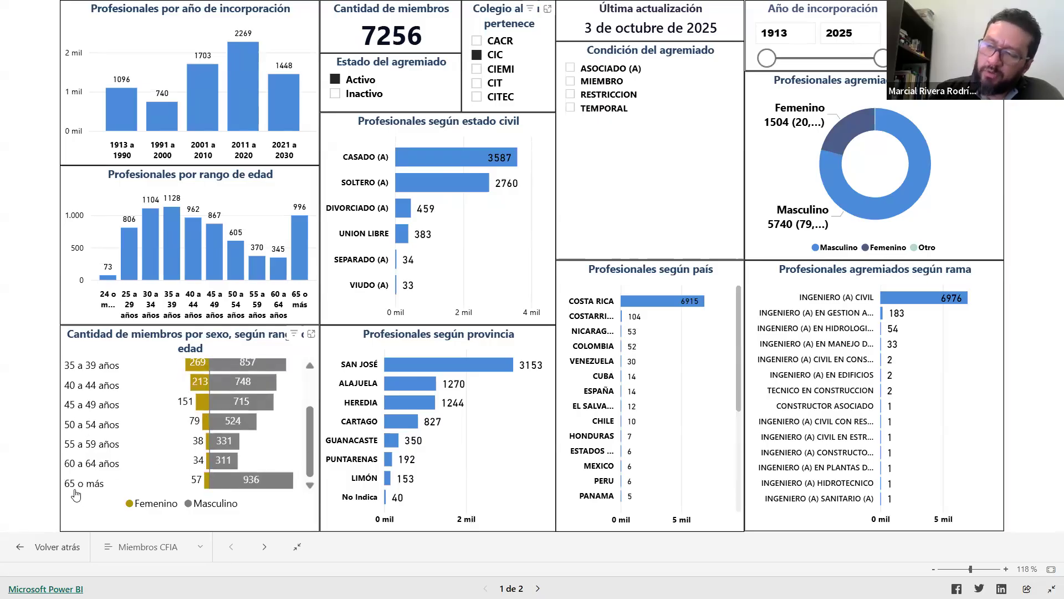
mouse_move(272, 484)
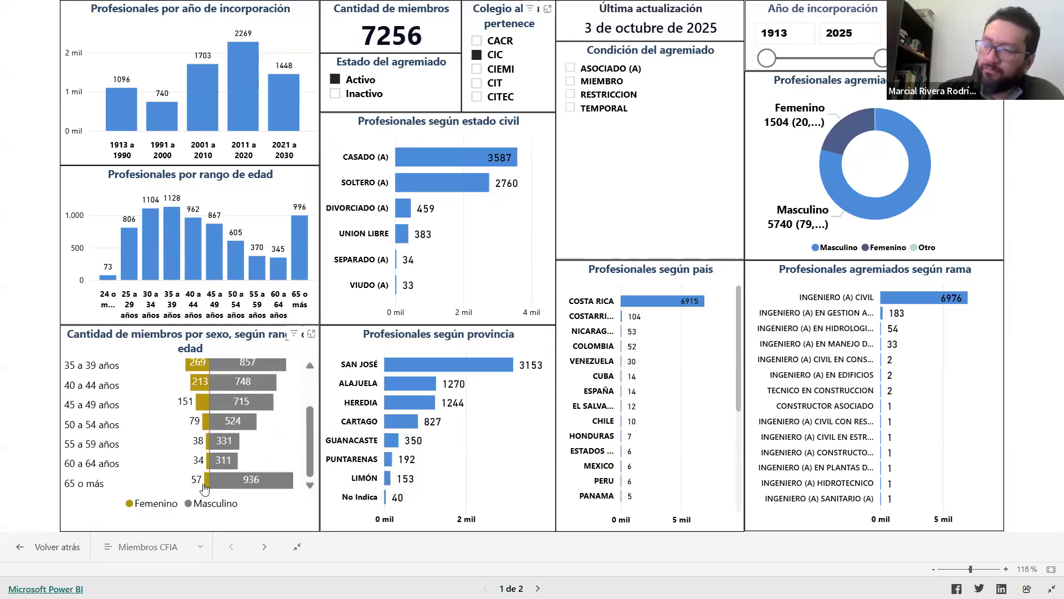
scroll(205, 487, "up", 3)
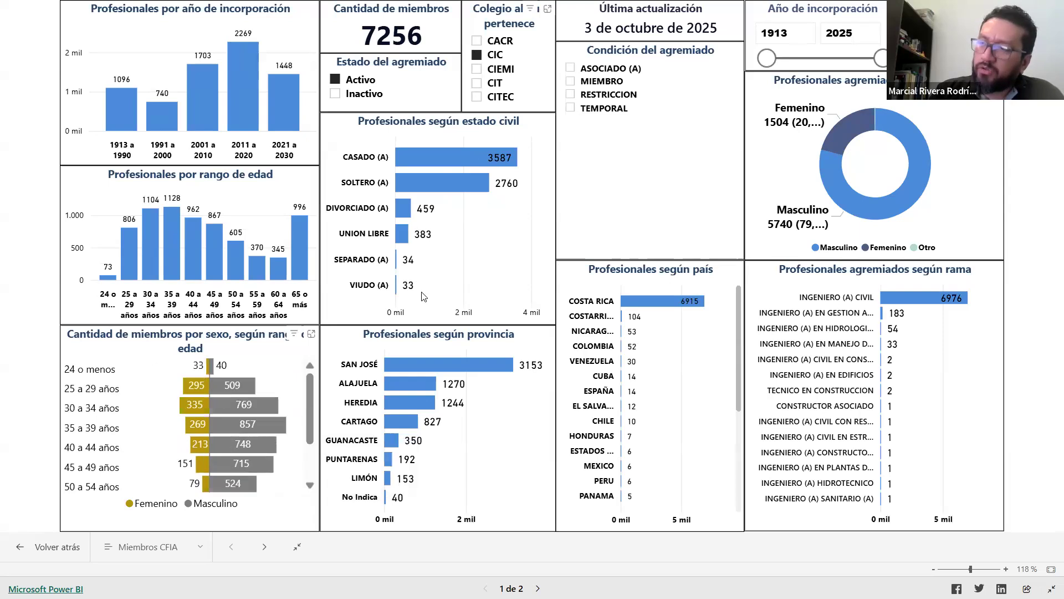
left_click(482, 42)
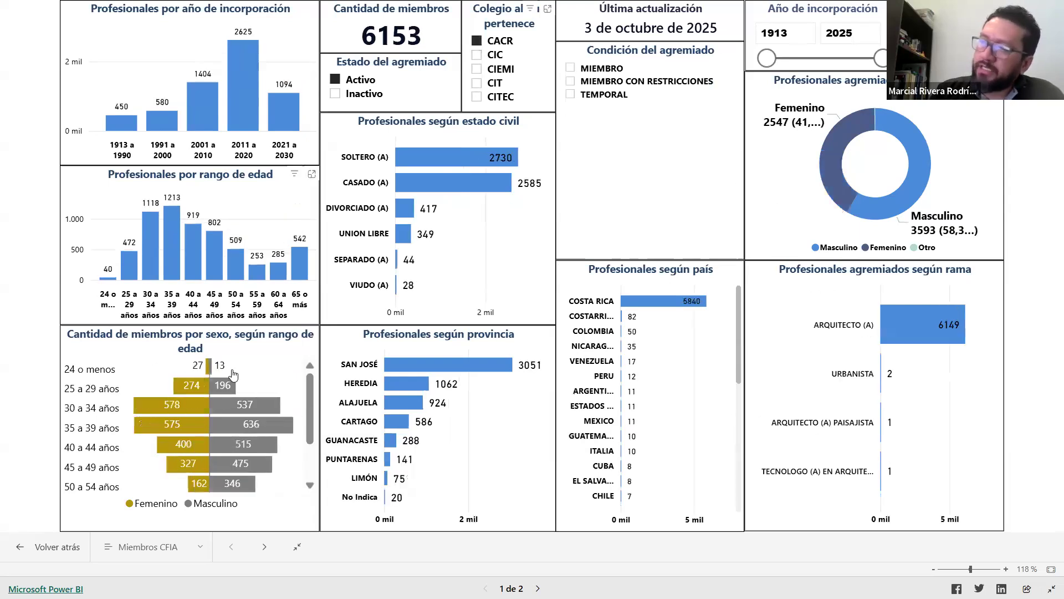
mouse_move(222, 398)
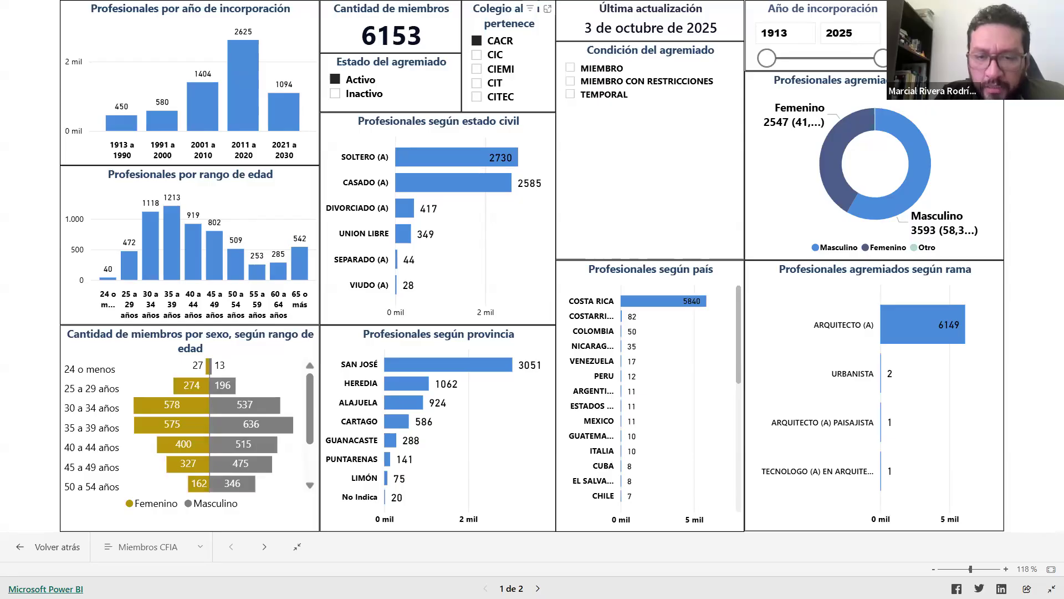
Step: Switch to Power BI Desktop and review the option lists of the Provincia, Canton and Distrito slicers on Page 1
key("alt+Tab")
left_click(155, 543)
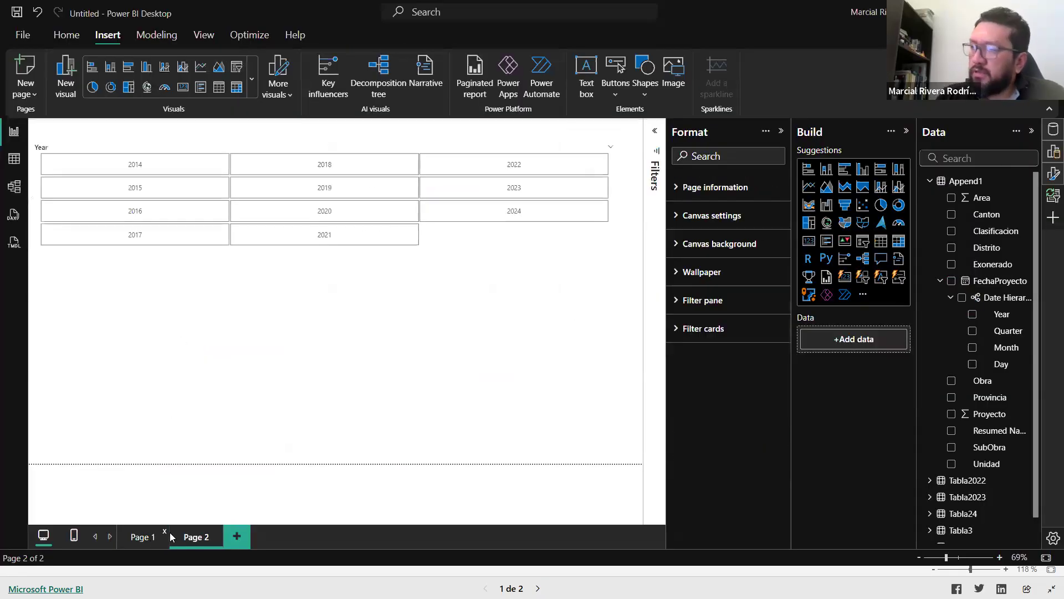
left_click(169, 537)
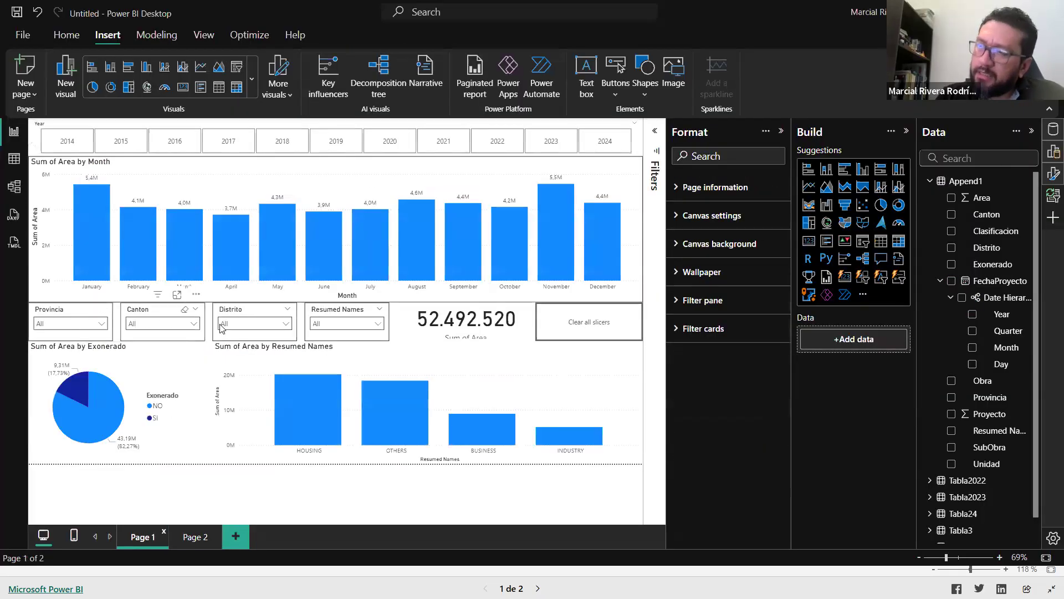
left_click(98, 323)
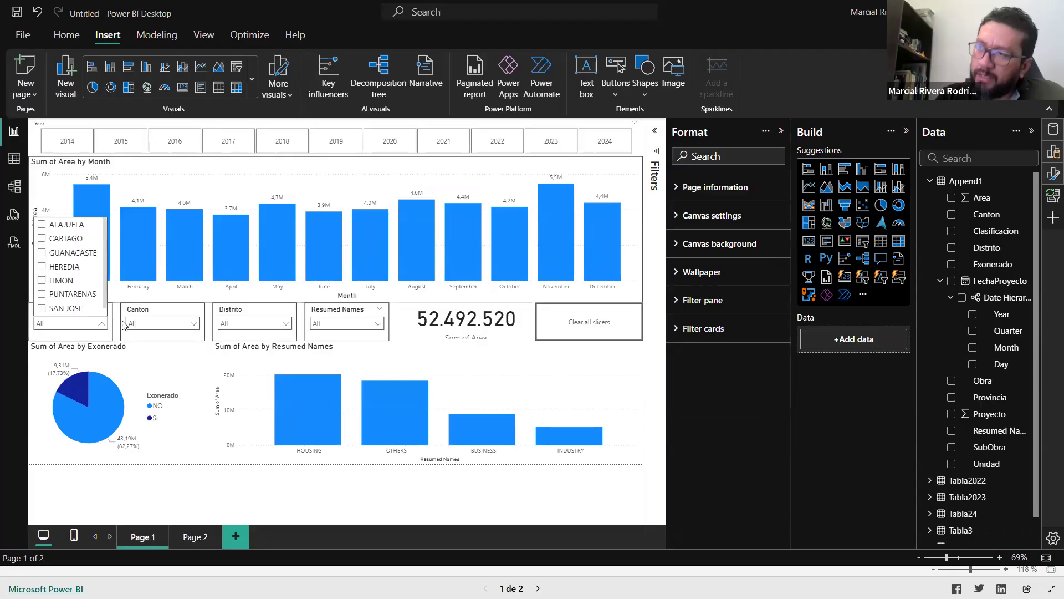
left_click(188, 325)
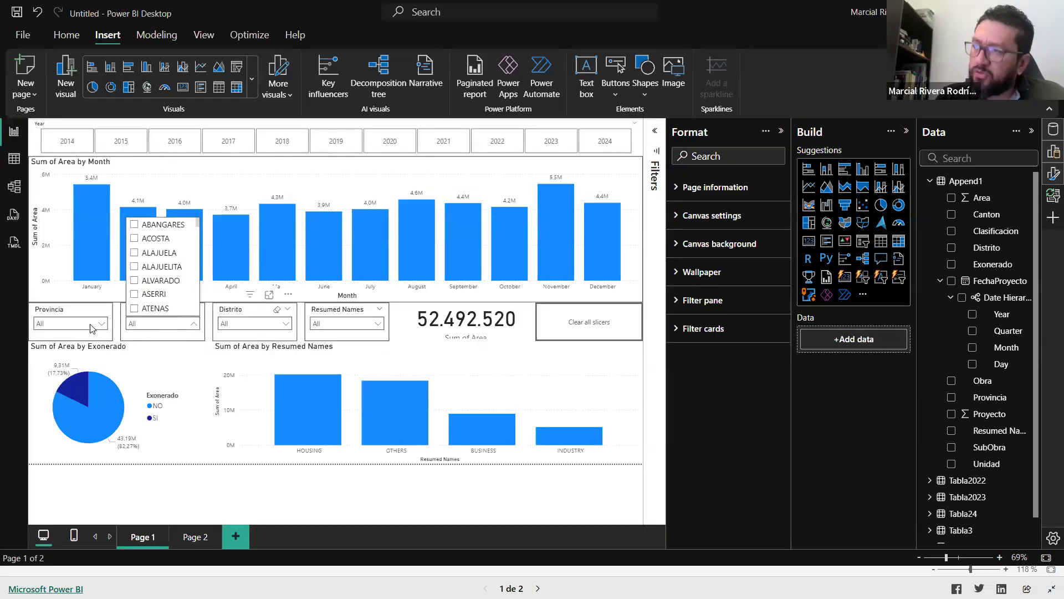
left_click(258, 330)
Step: On Page 2, add a Provincia visual below the Year slicer and convert it to a slicer
left_click(196, 537)
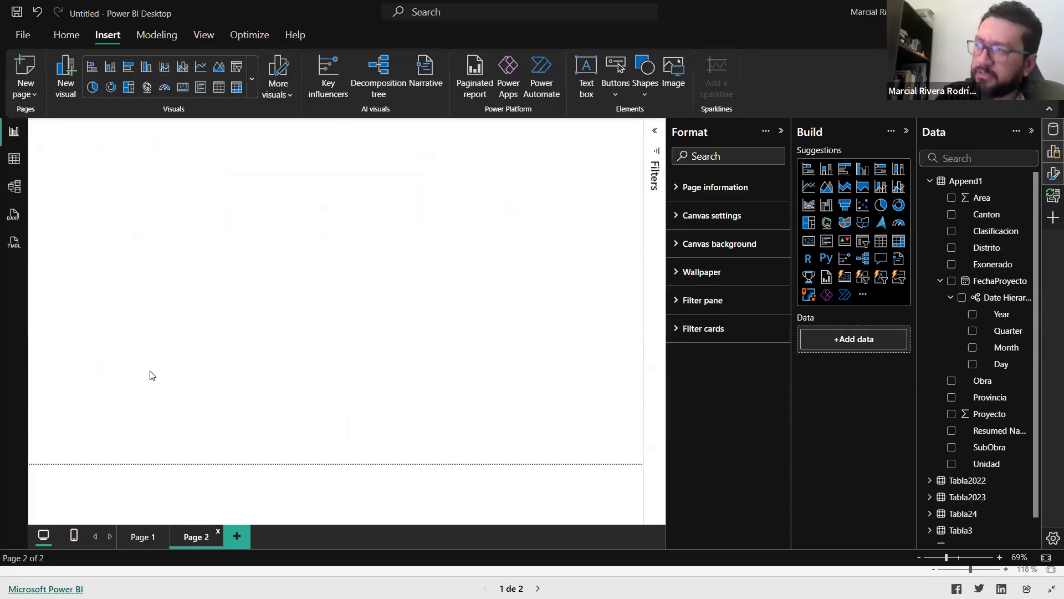
left_click(782, 133)
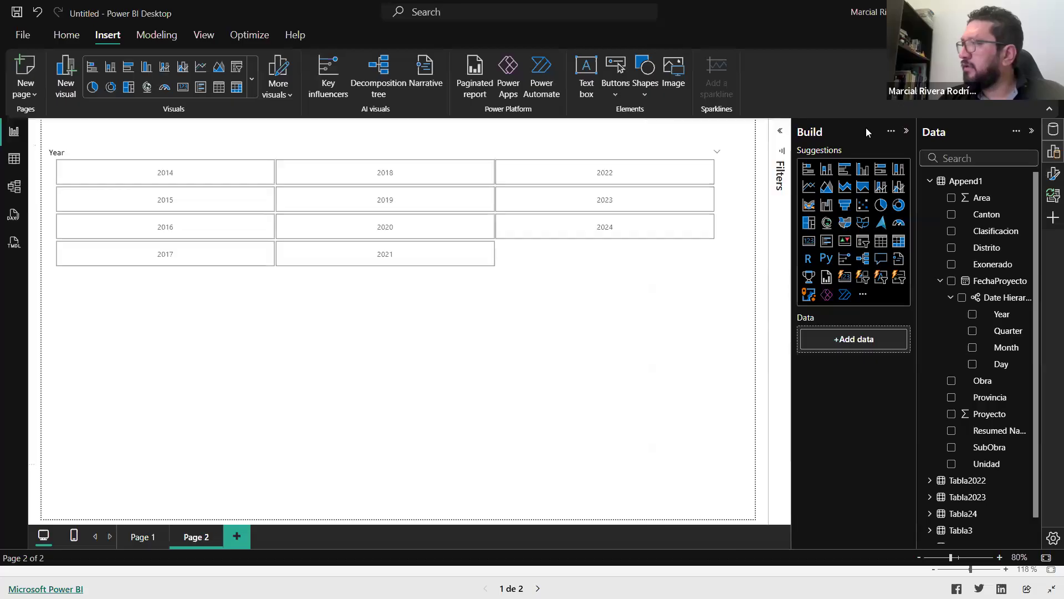
left_click(907, 133)
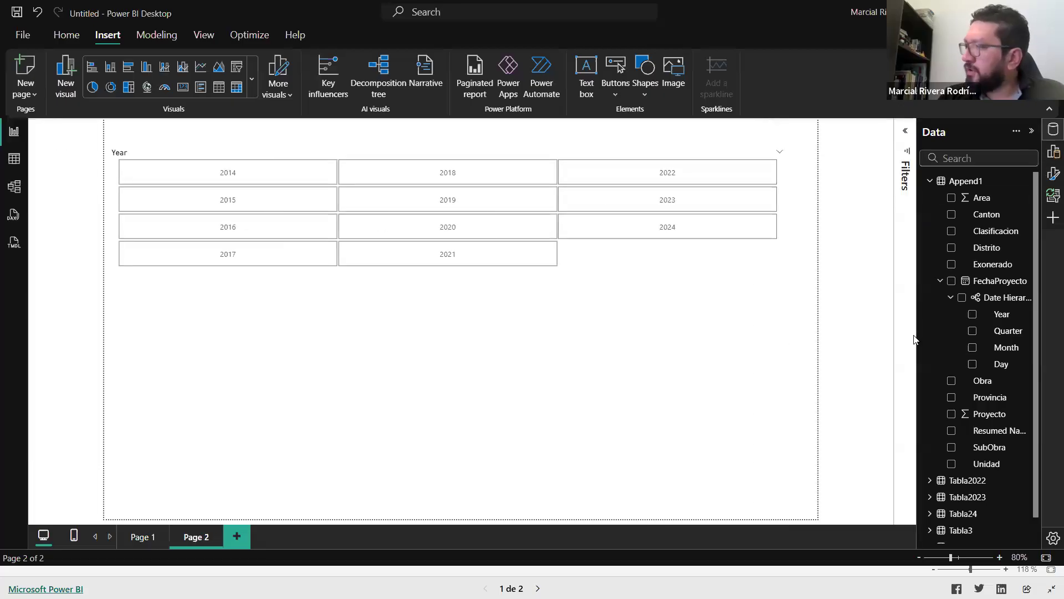
left_click_drag(1000, 402, 267, 361)
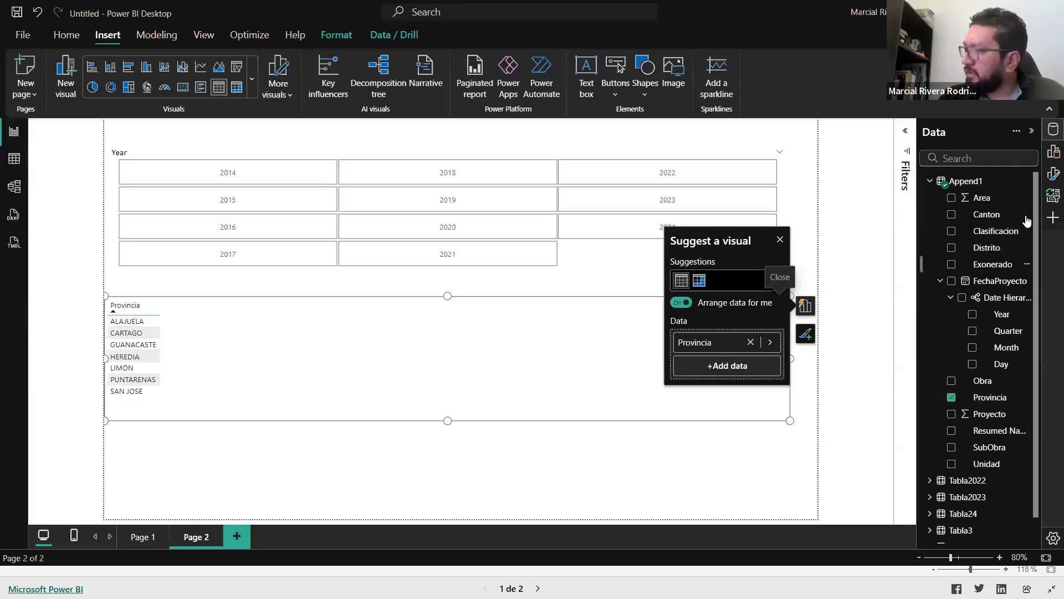
left_click(1052, 156)
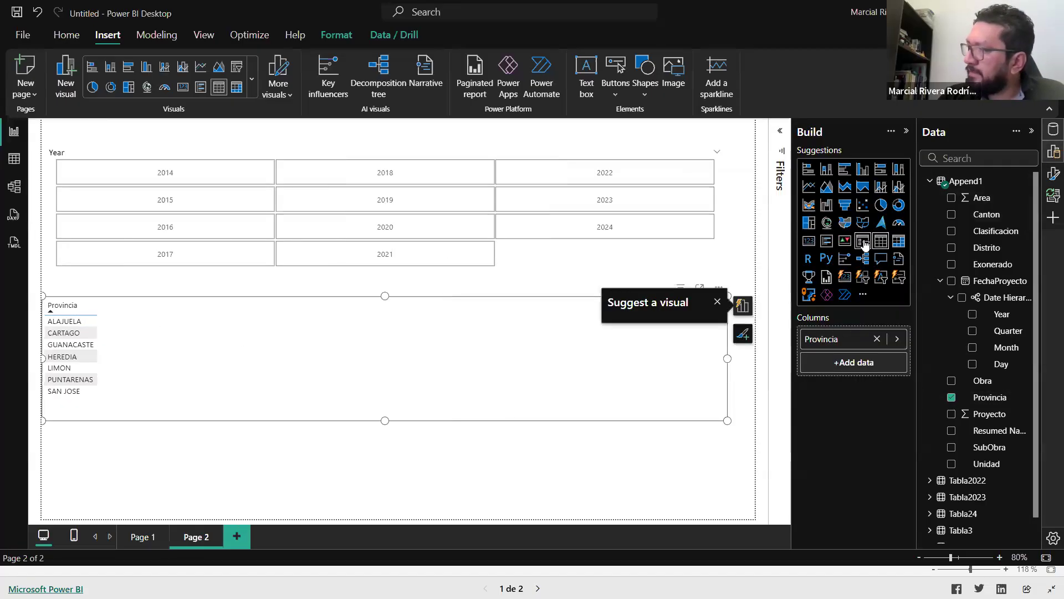
left_click(863, 241)
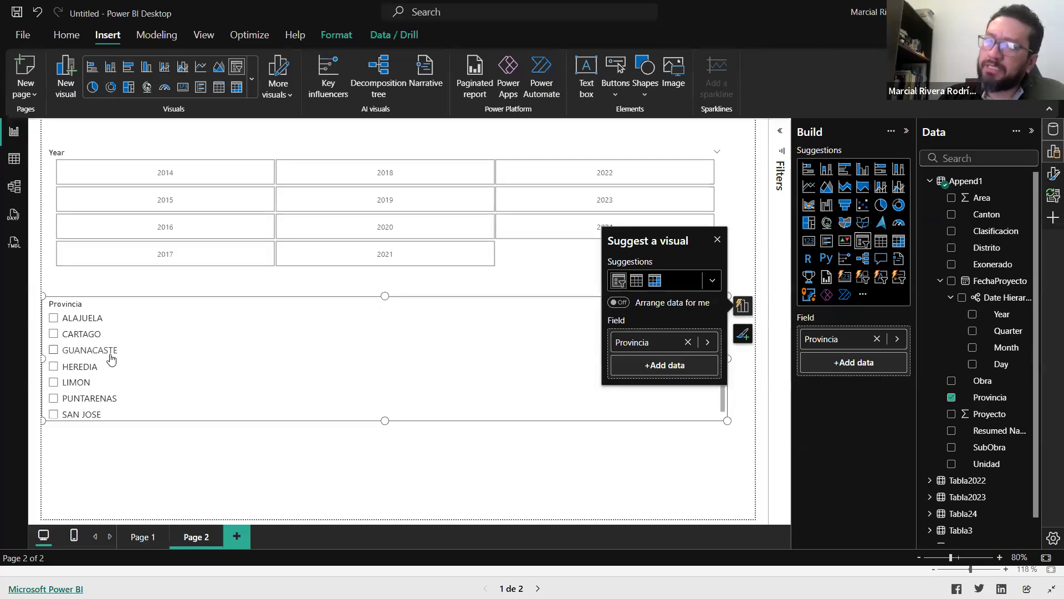
Step: Set the style of the Provincia slicer on Page 2 to Dropdown
scroll(75, 377, "down", 1)
scroll(75, 377, "up", 1)
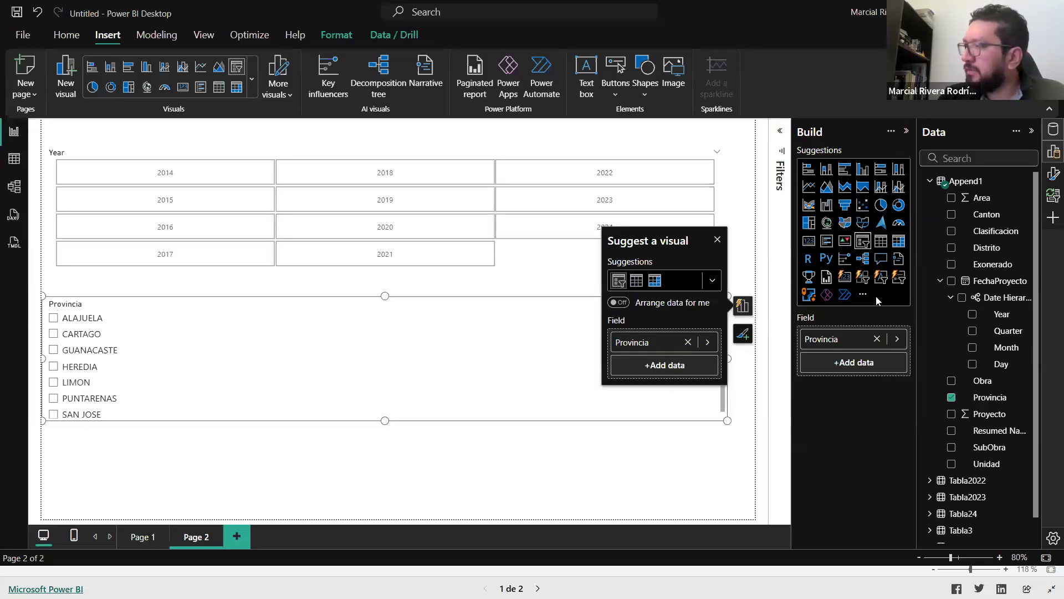
left_click(1053, 173)
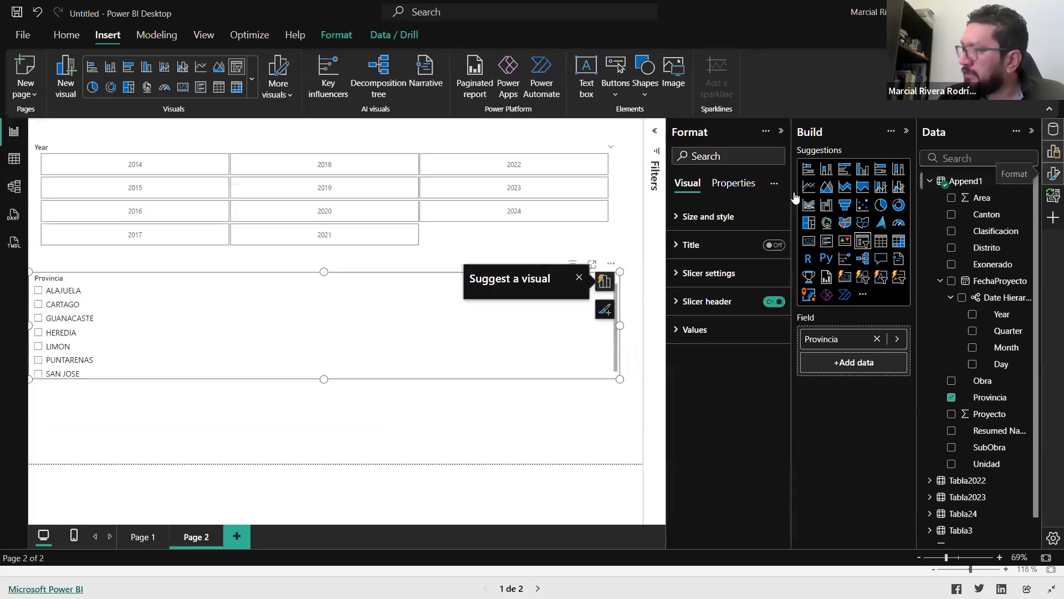
left_click(678, 272)
left_click(736, 343)
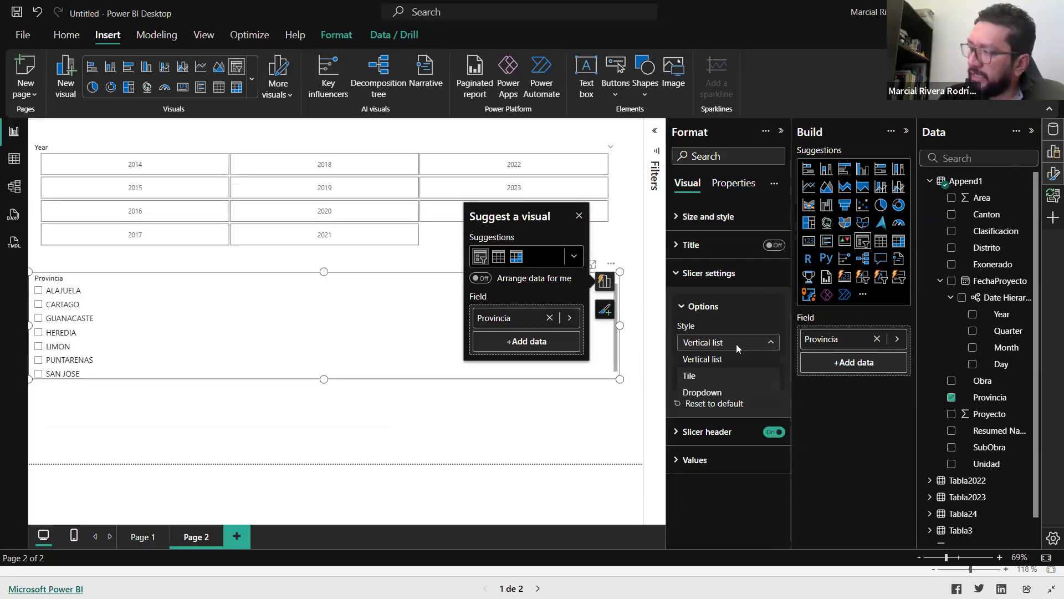
left_click(711, 393)
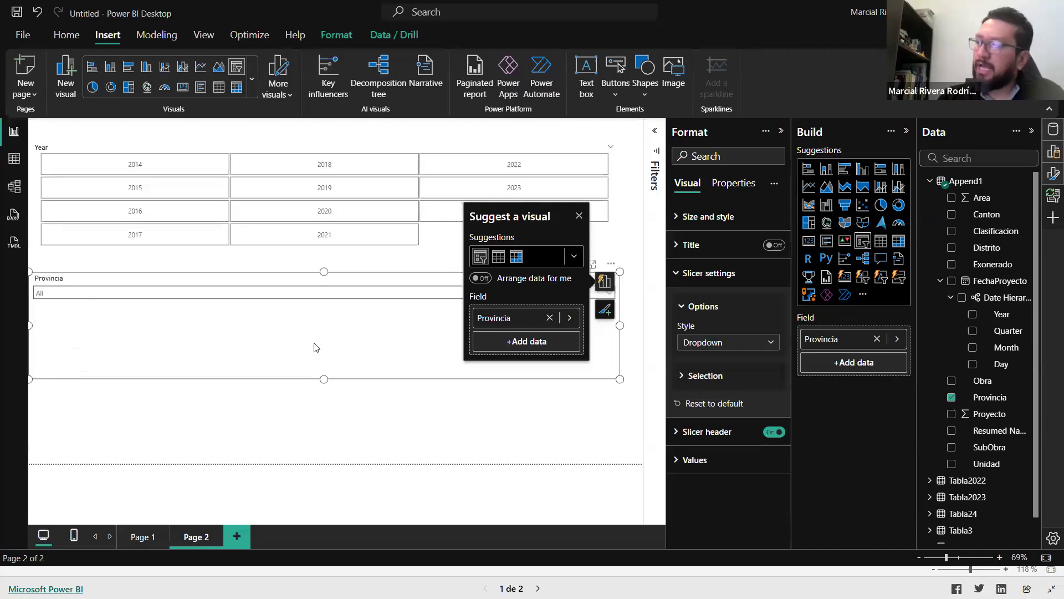
Step: Shrink the Provincia slicer to a compact box below the Year slicer and check its list of options
left_click_drag(620, 378, 78, 309)
left_click(122, 294)
left_click(138, 316)
left_click(140, 309)
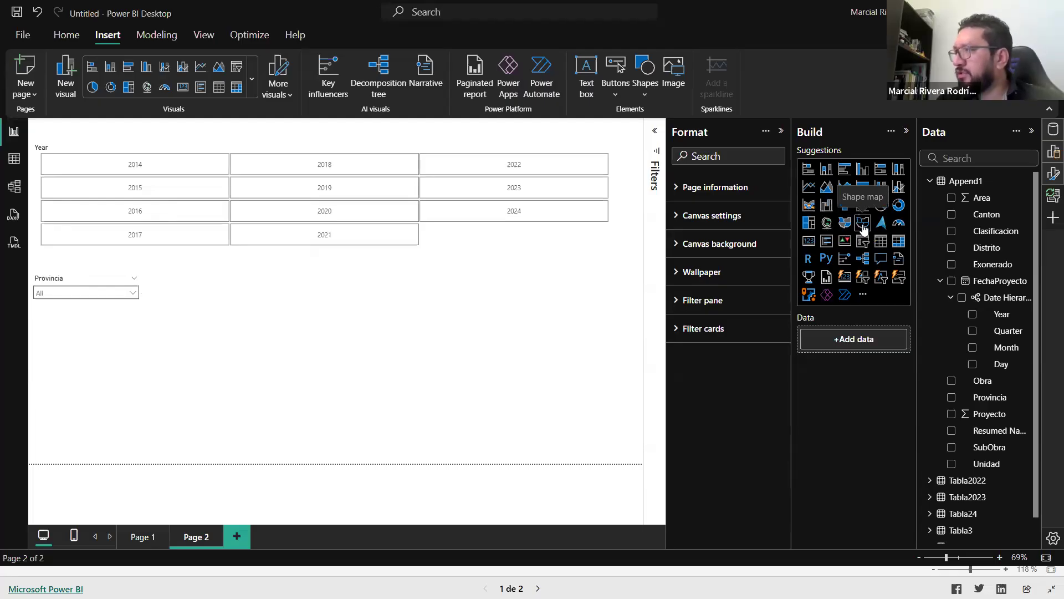
Step: Add an empty Map visual to Page 2 and enlarge it in the area just below the Provincia slicer
left_click(827, 223)
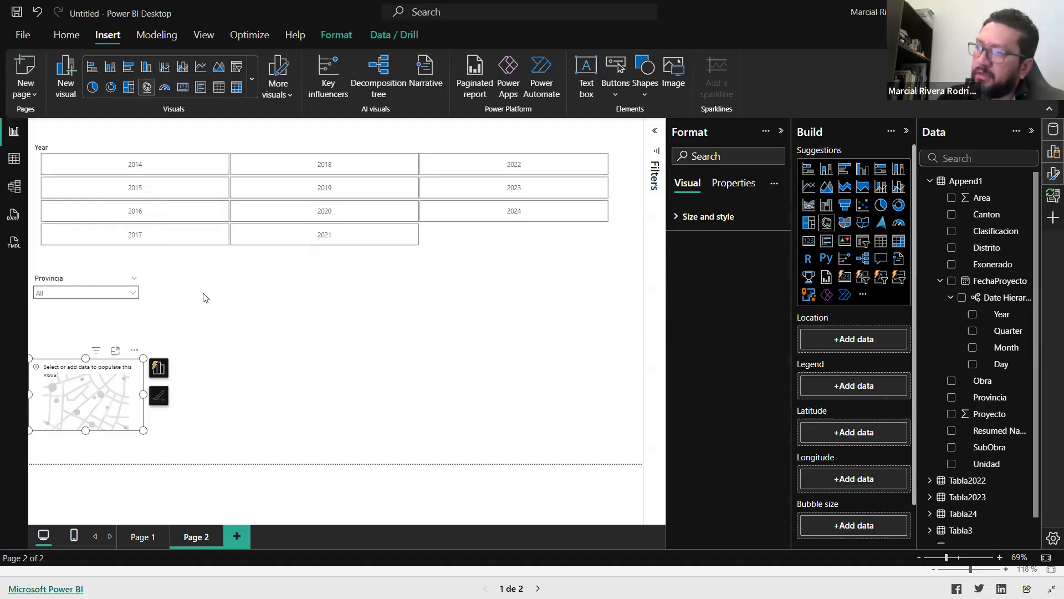
left_click_drag(205, 297, 198, 295)
left_click_drag(197, 431, 233, 482)
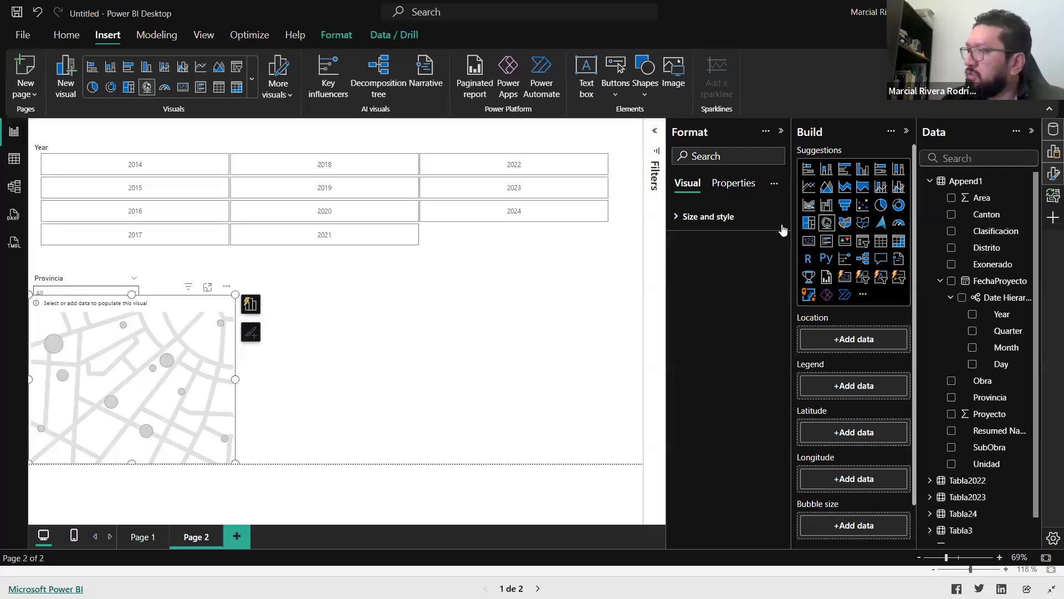
Step: Add a Filled map visual beside the empty map and size it to fill the remaining space below the Year slicer
left_click(625, 312)
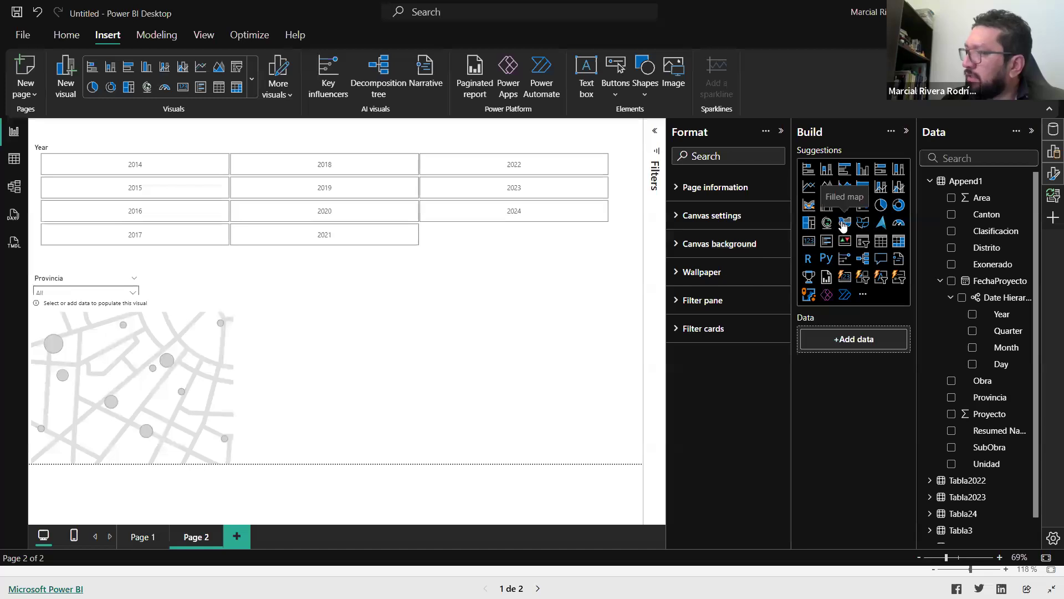
left_click(843, 223)
left_click_drag(235, 295, 267, 279)
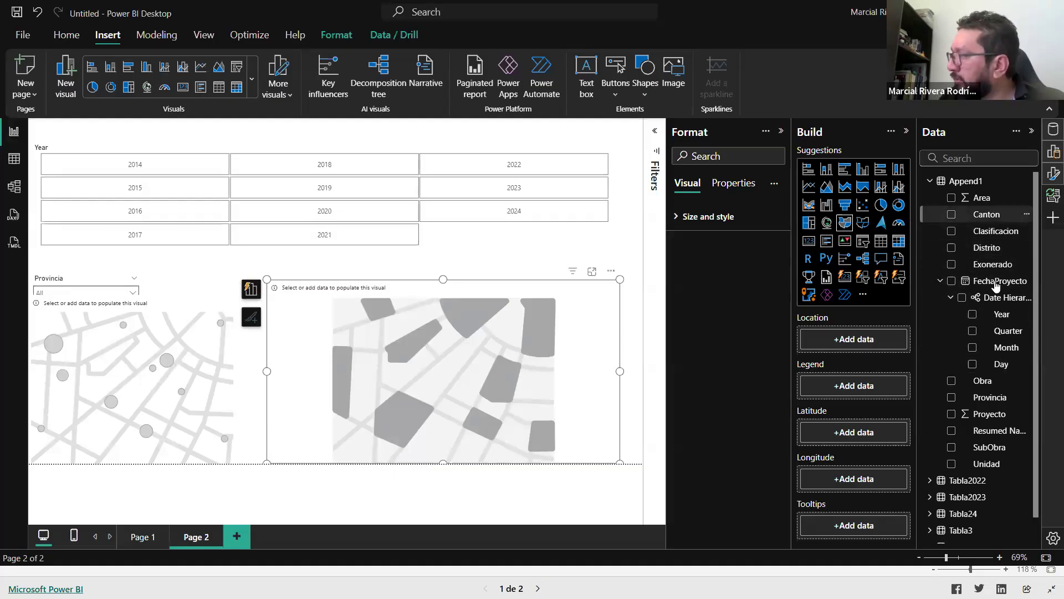
Step: Assign Provincia as the filled map's location and add the sum of Area to its tooltips
left_click_drag(990, 398, 873, 341)
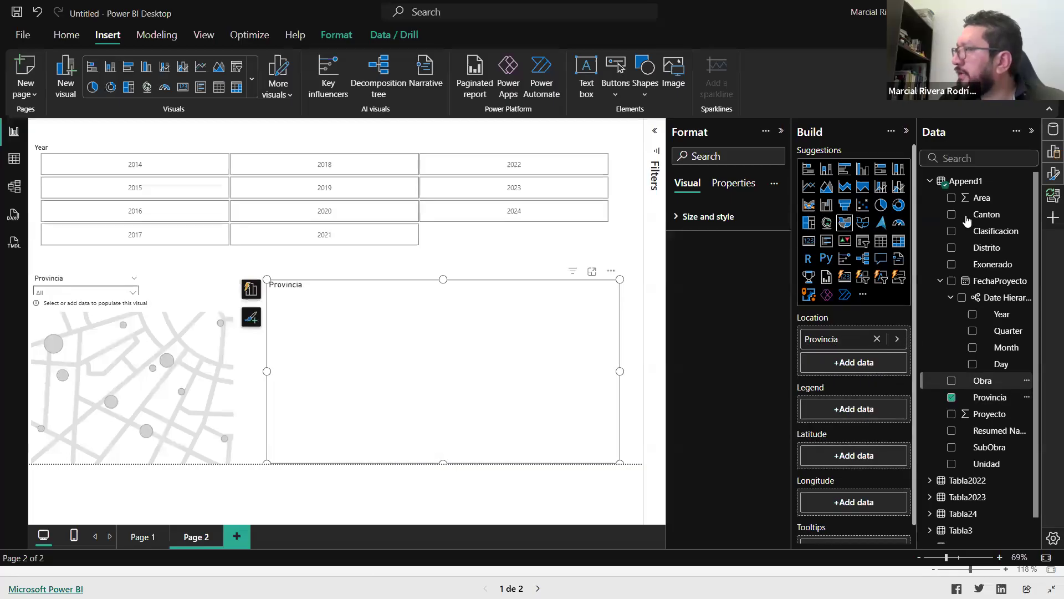
left_click_drag(982, 199, 517, 378)
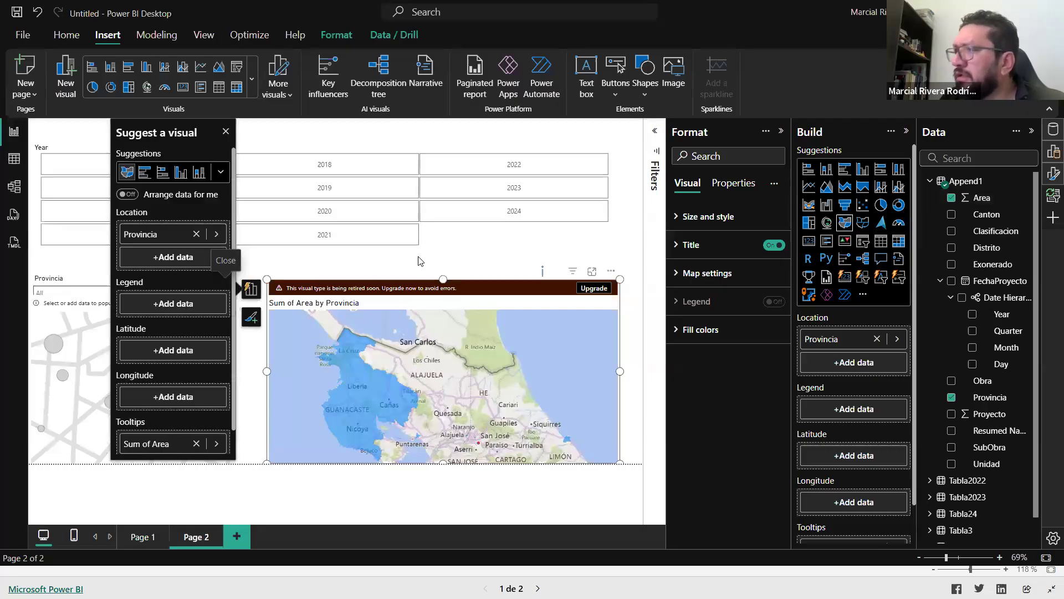
scroll(187, 400, "down", 1)
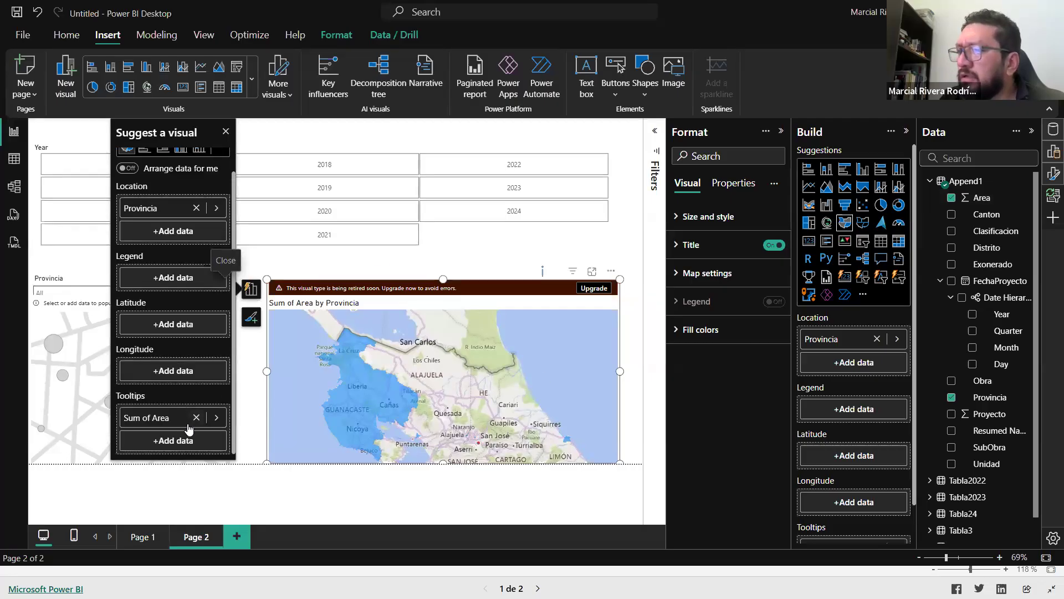
left_click(456, 267)
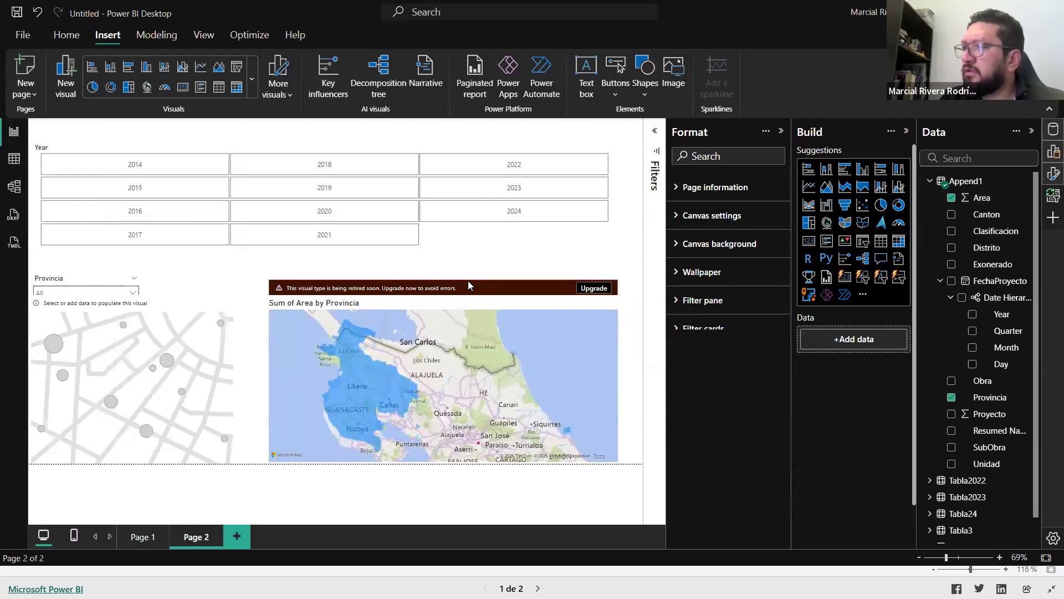
Step: Filter the filled map by several provinces in turn, including LIMON, HEREDIA, GUANACASTE and PUNTARENAS, ending on GUANACASTE
left_click(68, 293)
left_click(69, 253)
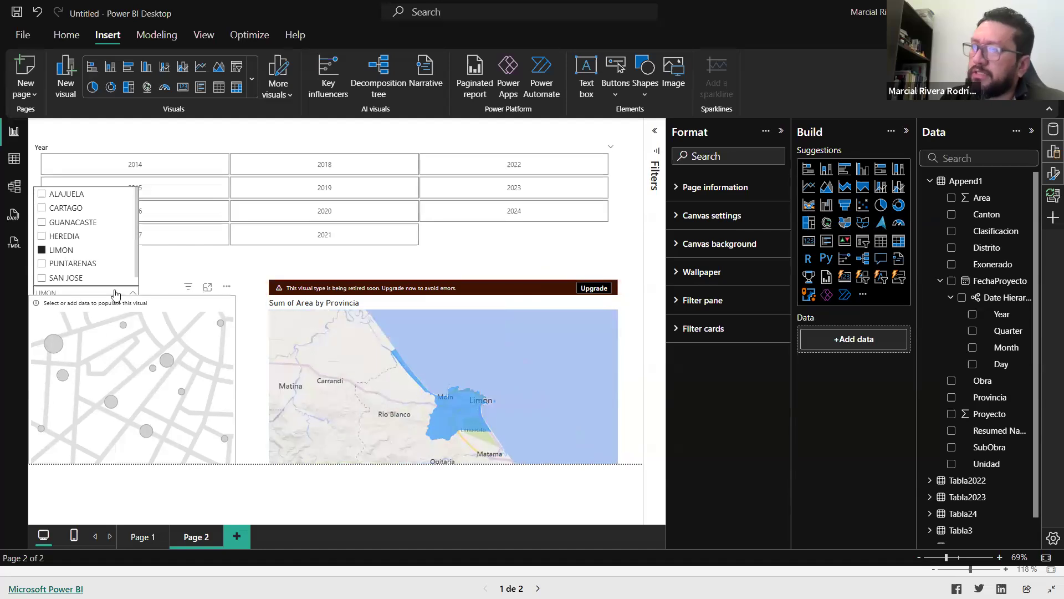
left_click(67, 236)
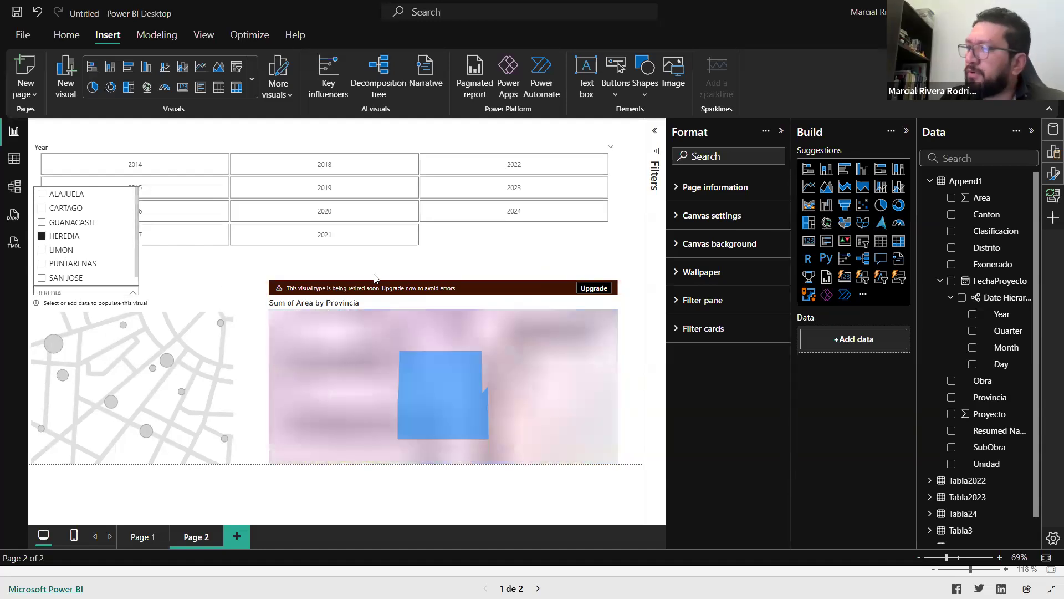
left_click(64, 224)
left_click(63, 209)
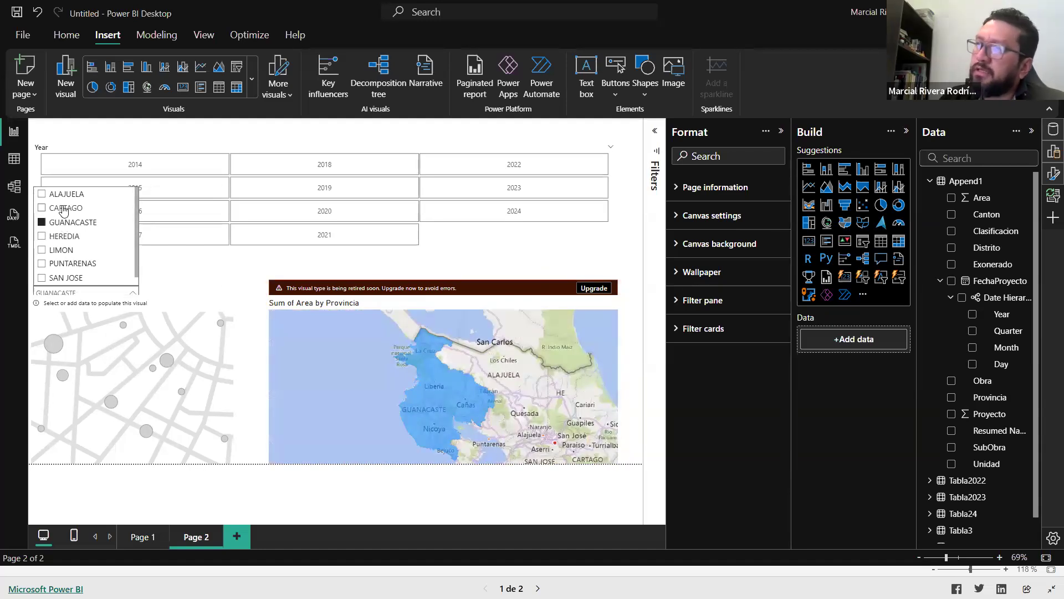
left_click(57, 264)
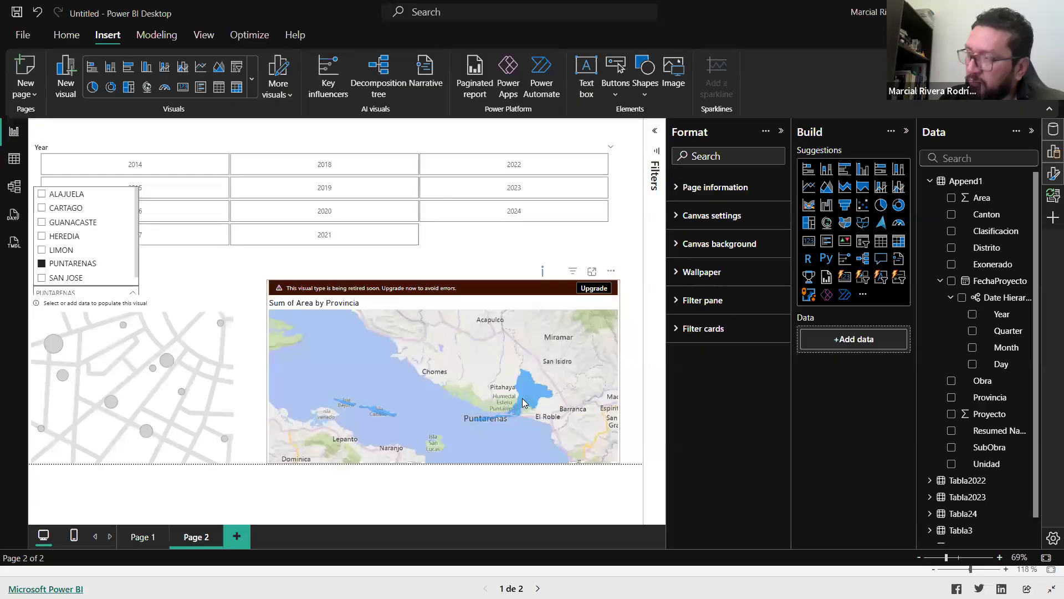
mouse_move(524, 395)
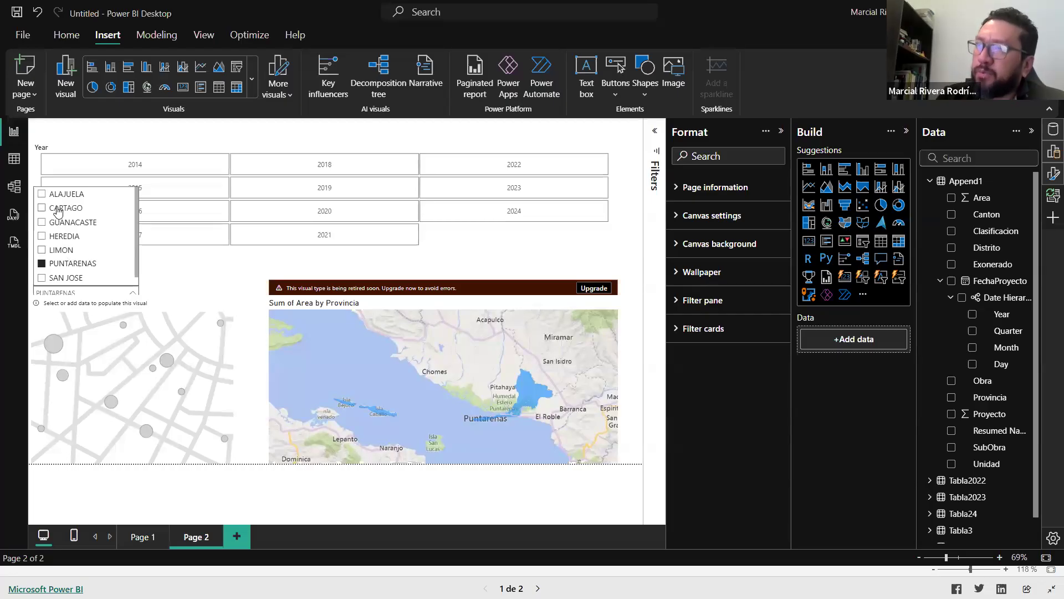
left_click(48, 224)
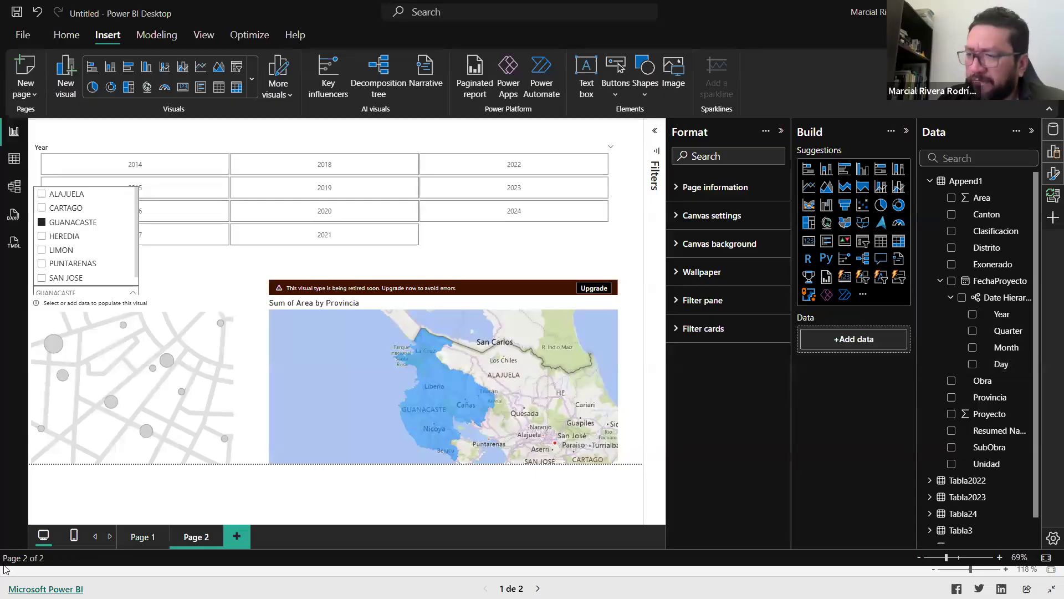
Step: Switch to the browser, exit the full-screen members report and return to the Estadísticas e Informes Técnicos page
key("alt+Tab")
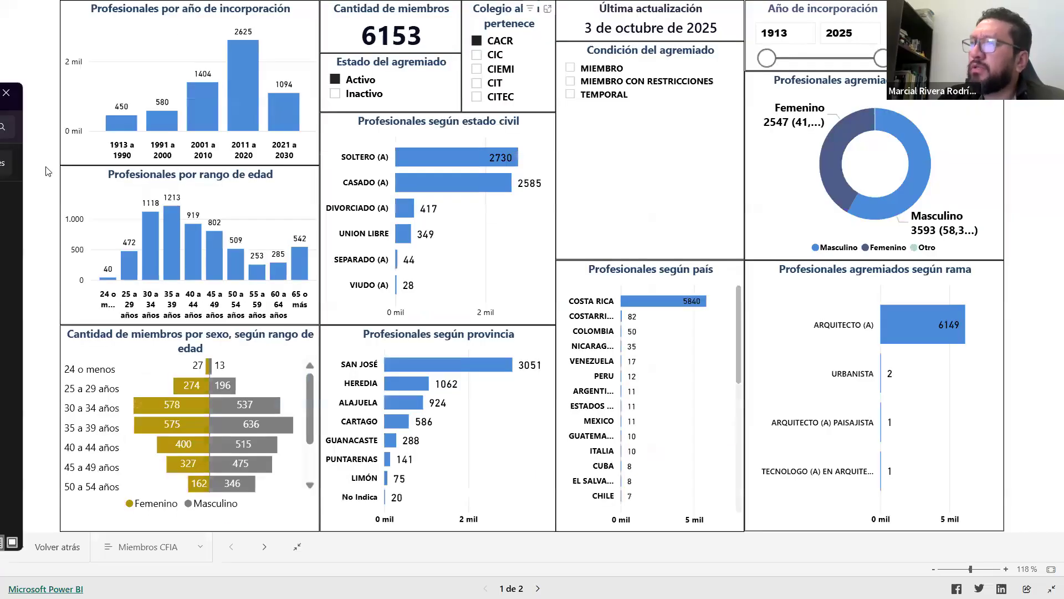
key("Escape")
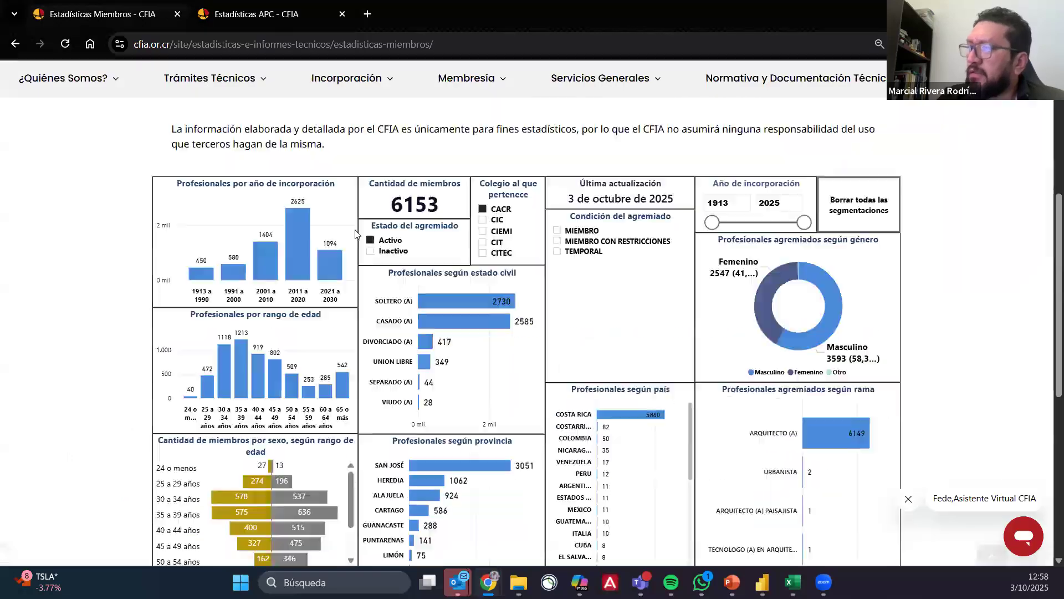
scroll(221, 166, "up", 3)
scroll(434, 252, "down", 4)
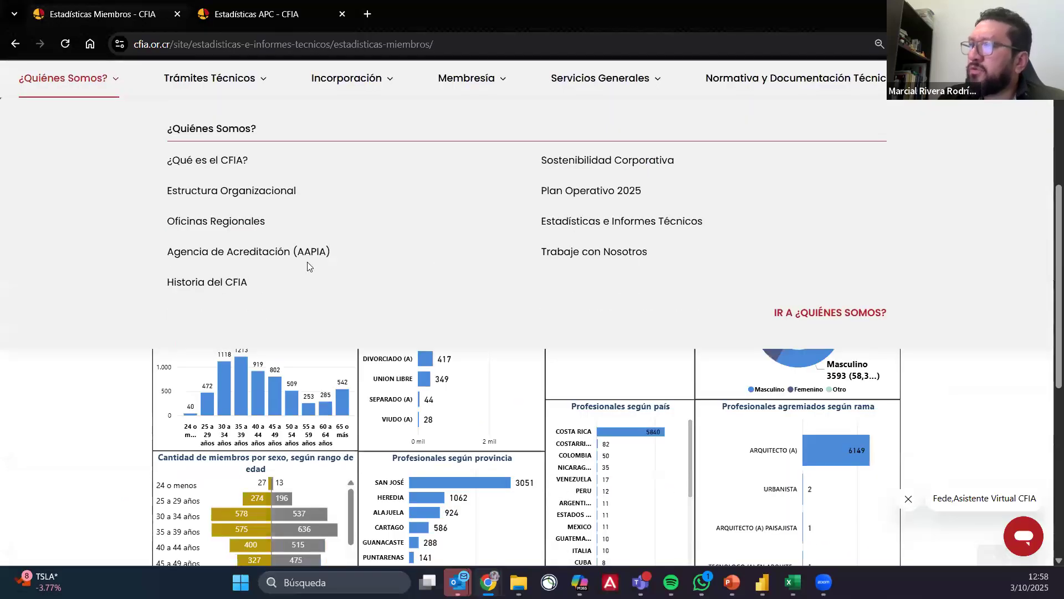
scroll(308, 266, "up", 1)
key("alt+Left")
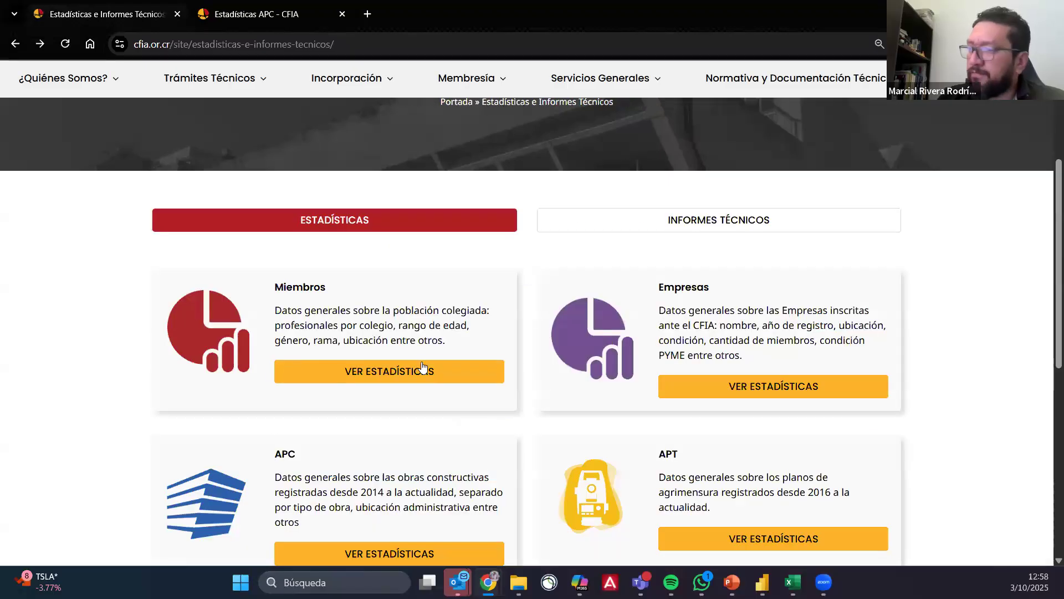
Step: Open the APT statistics page and view its surveying-plans report with the heat map
scroll(690, 402, "down", 2)
left_click(737, 400)
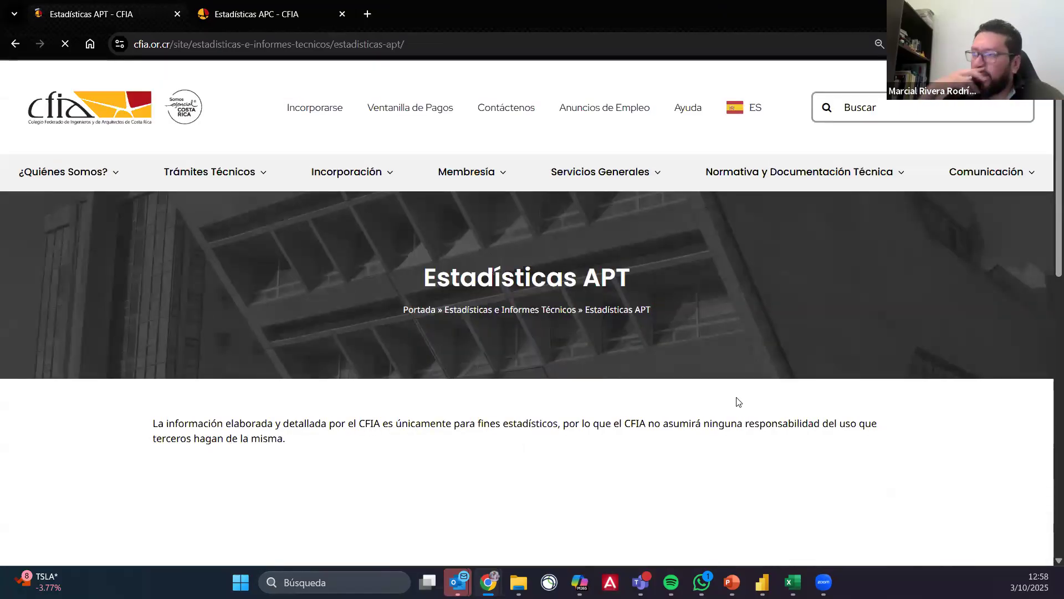
scroll(72, 363, "down", 2)
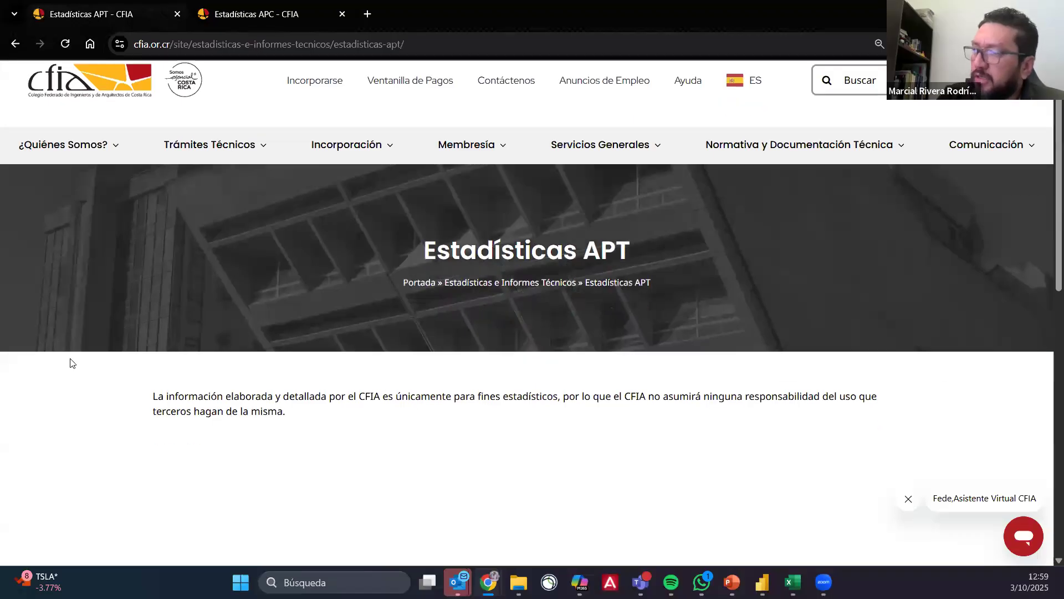
scroll(72, 363, "down", 6)
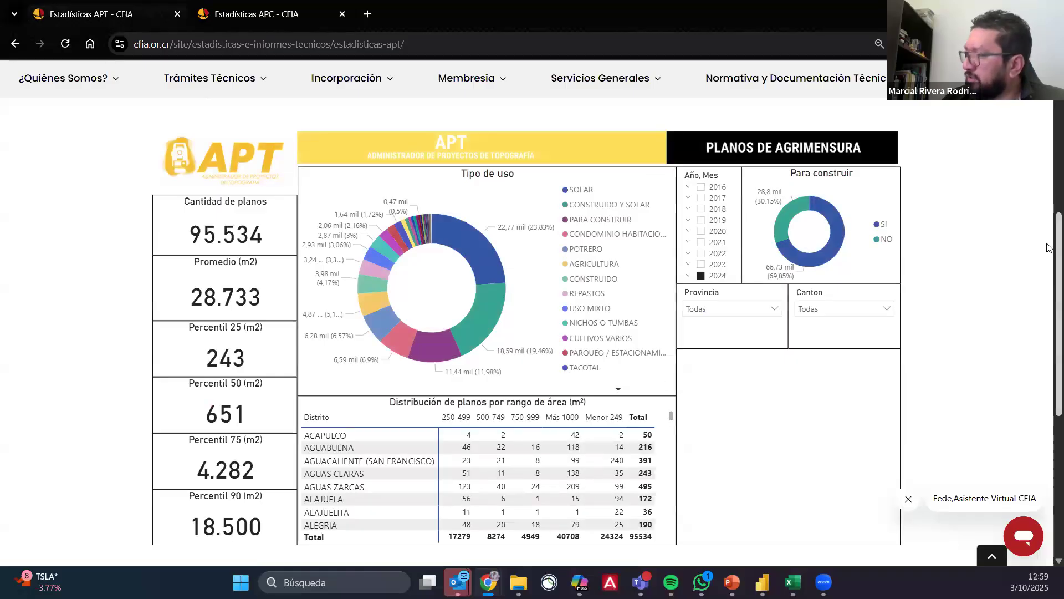
scroll(1049, 262, "down", 1)
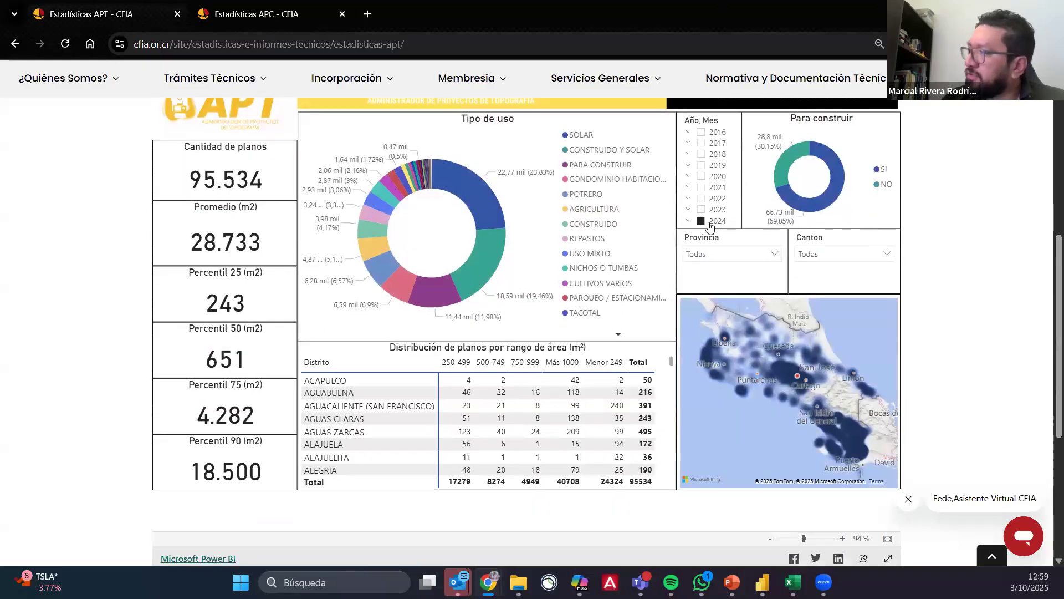
Step: Filter the APT report by the canton SANTA CRUZ and open its heat map in focus mode
left_click(826, 257)
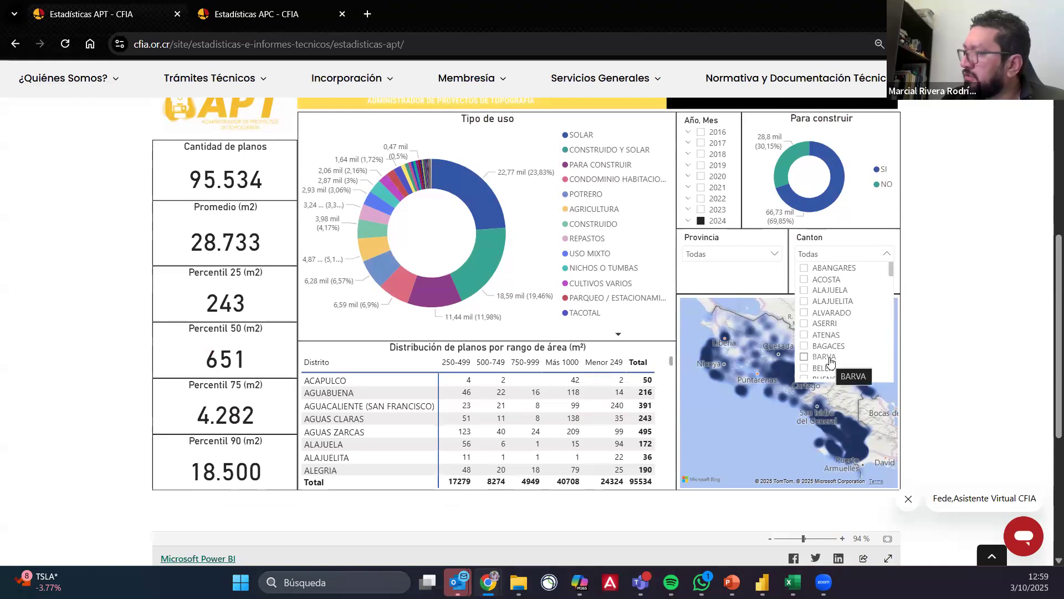
scroll(858, 327, "down", 2)
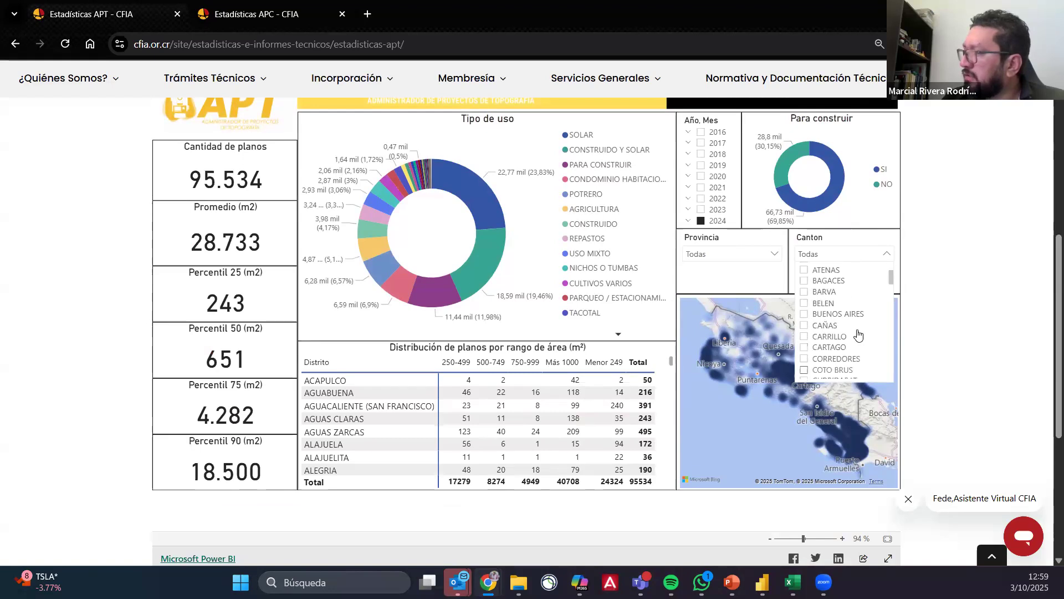
scroll(858, 335, "down", 2)
scroll(858, 331, "down", 11)
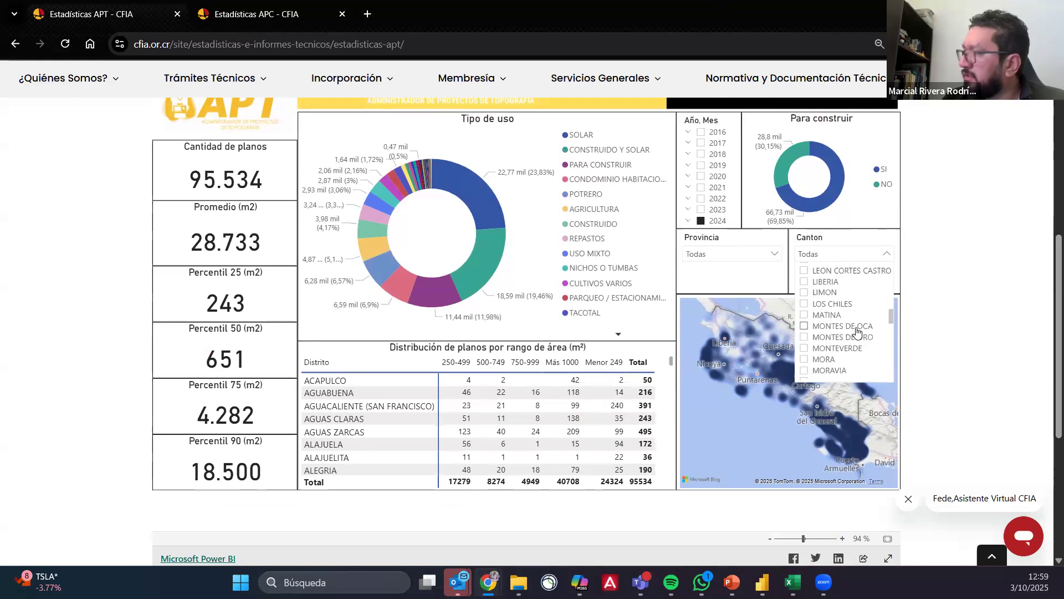
scroll(858, 331, "down", 4)
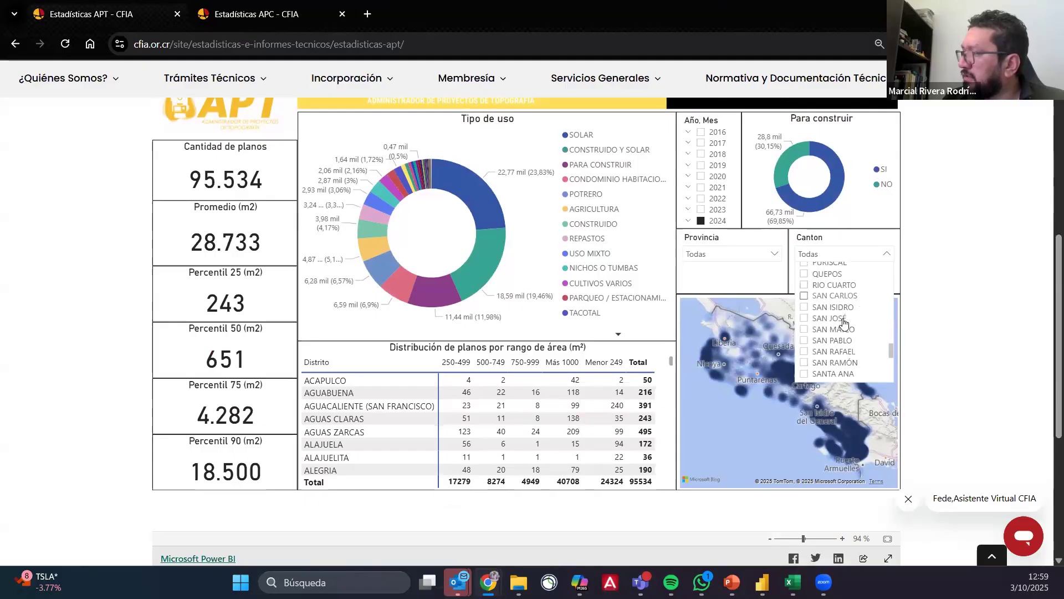
scroll(844, 360, "down", 1)
scroll(845, 359, "down", 2)
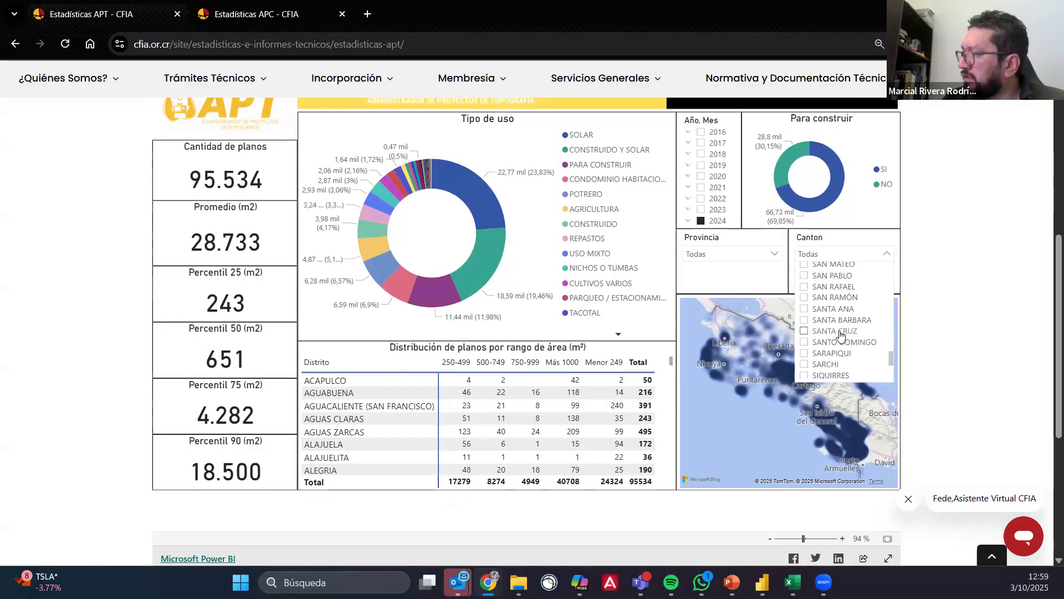
left_click(840, 331)
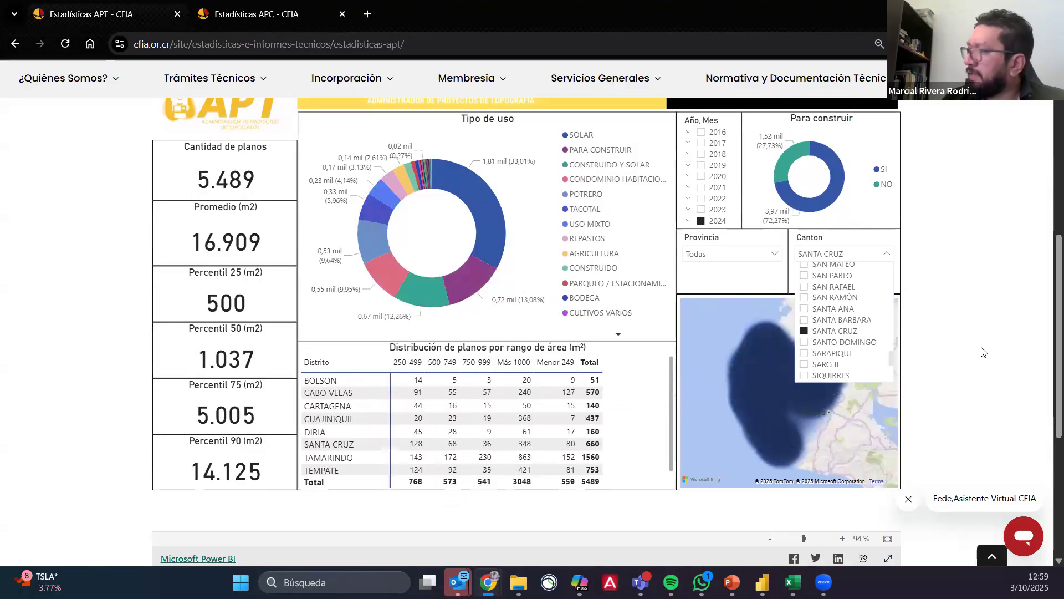
left_click(886, 255)
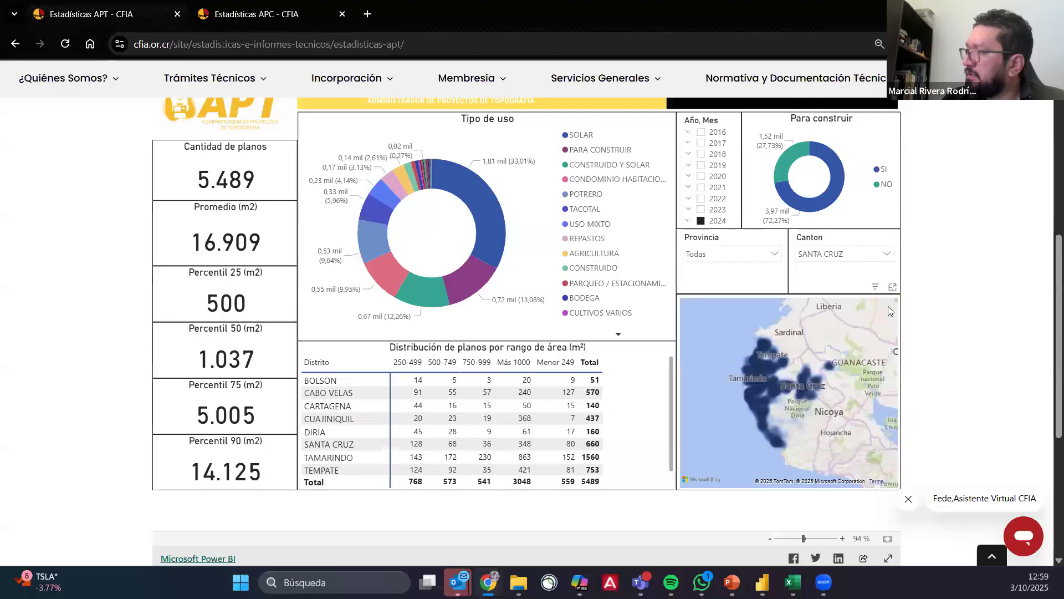
left_click(893, 288)
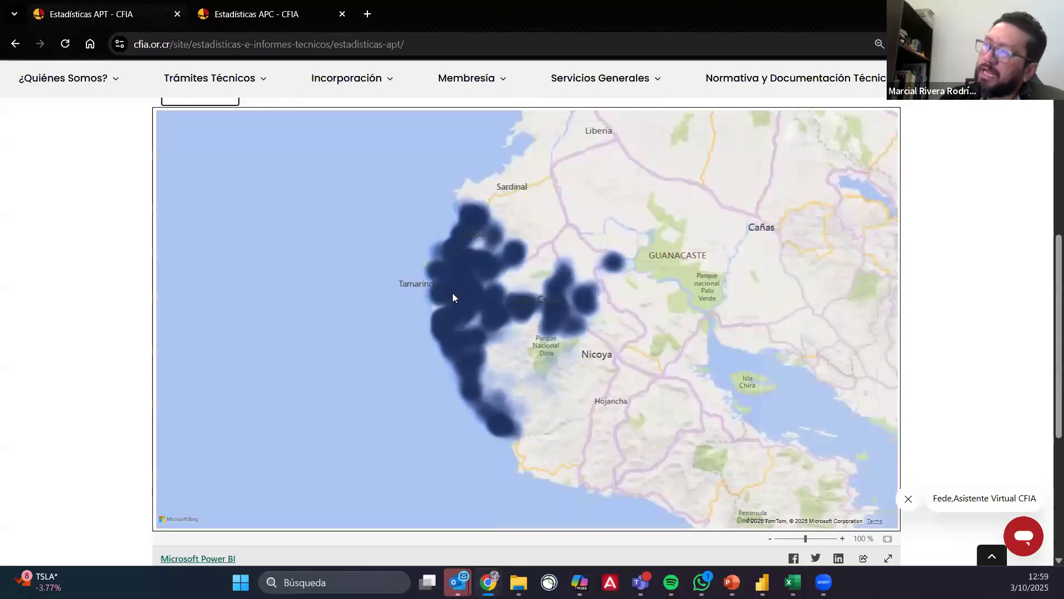
Step: Zoom the APT heat map in on the coast around Tamarindo and Santa Cruz to examine the individual hot spots
scroll(449, 282, "up", 3)
scroll(456, 274, "up", 2)
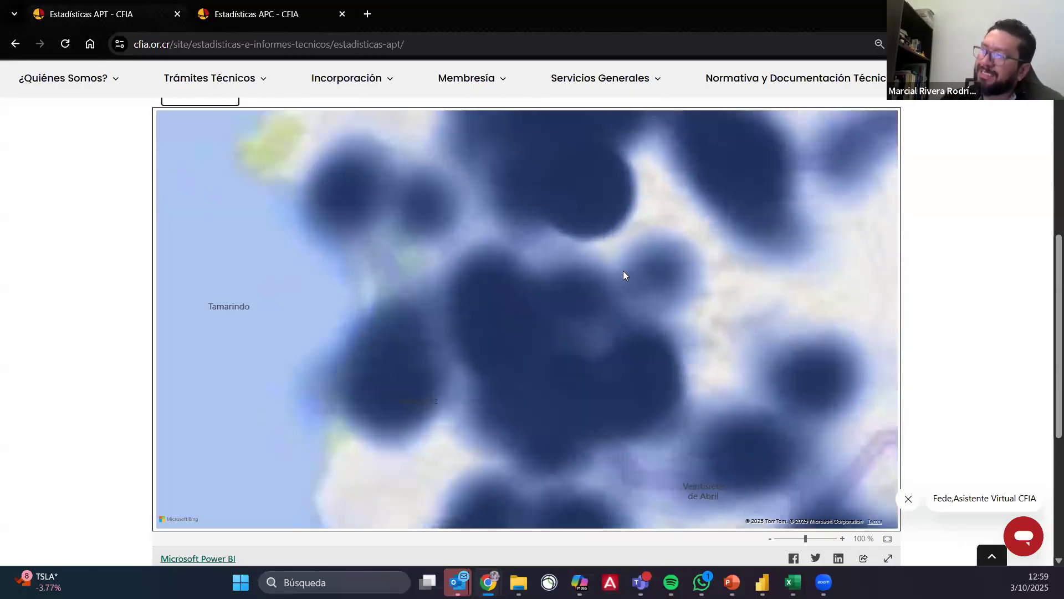
scroll(594, 194, "down", 3)
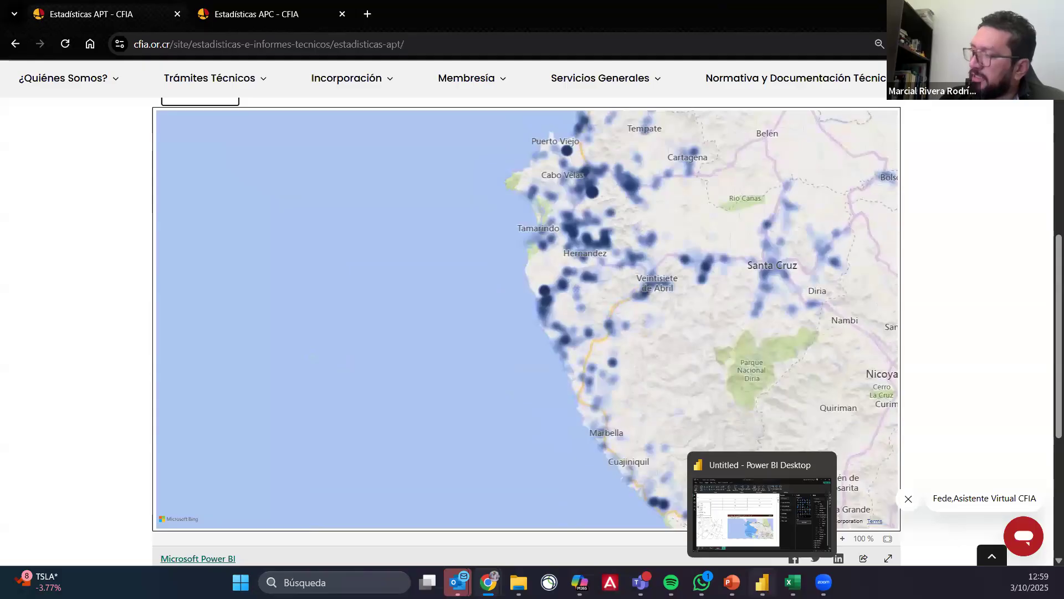
Step: Switch to Power BI Desktop and add an empty Map visual to Page 2
left_click(762, 582)
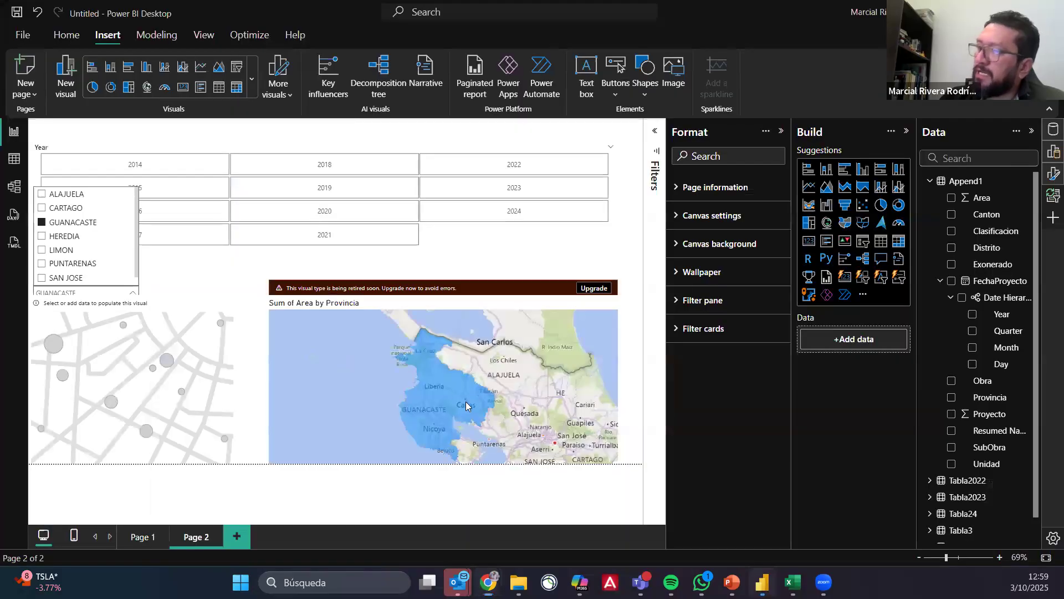
left_click(826, 222)
left_click(826, 222)
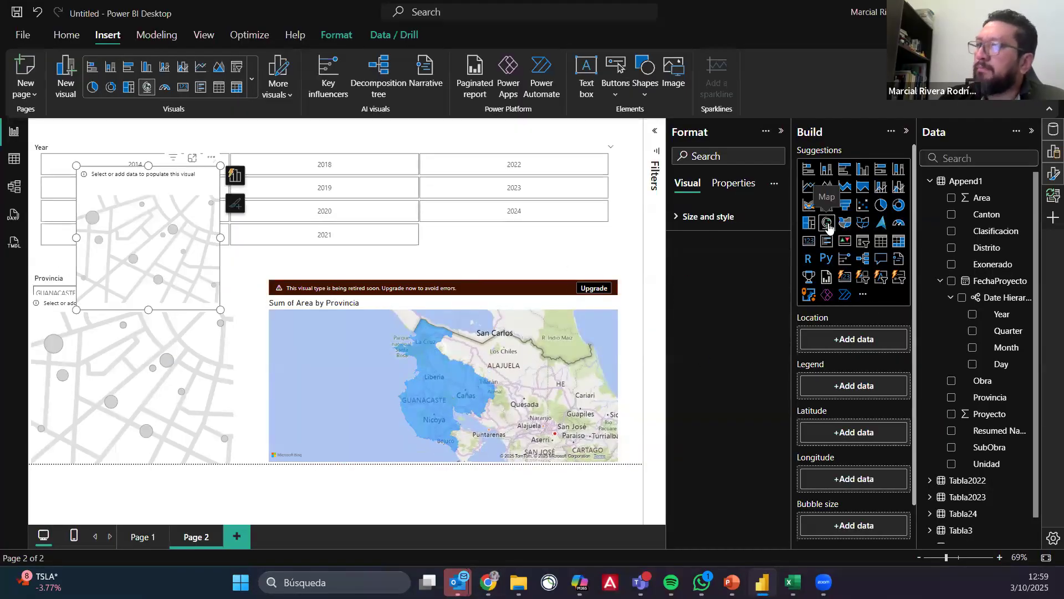
Step: Switch to the browser's Estadísticas APC page and view the report's Detalle cantón distrito page
key("alt+Tab")
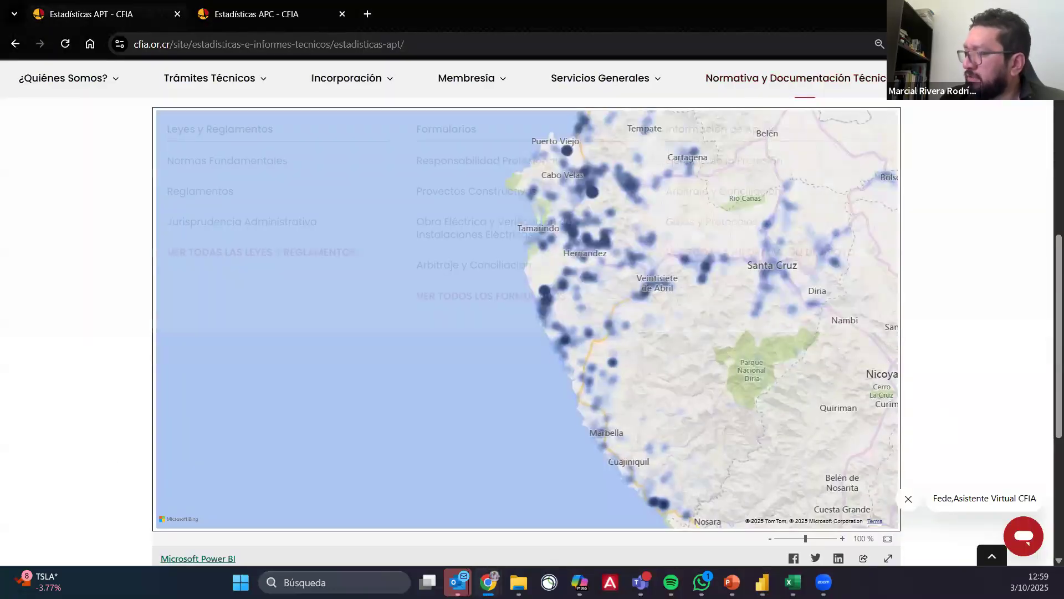
mouse_move(762, 582)
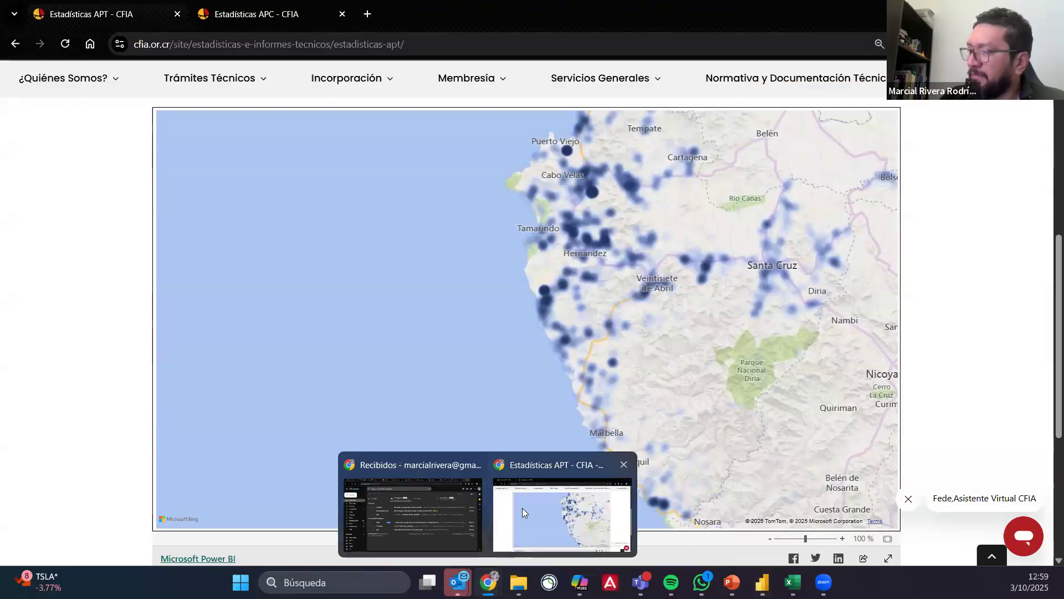
left_click(224, 15)
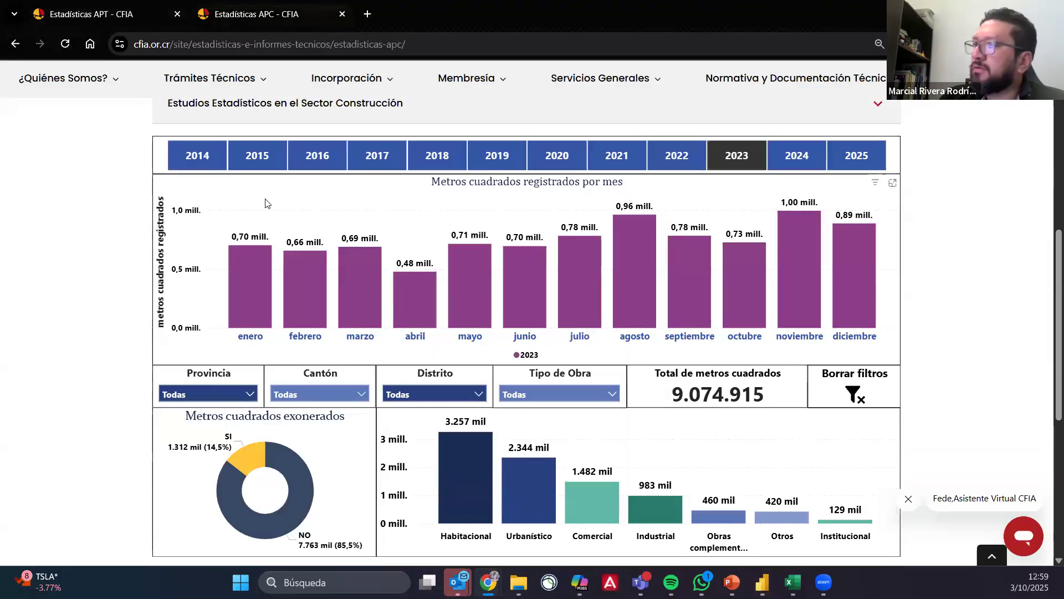
scroll(182, 486, "down", 2)
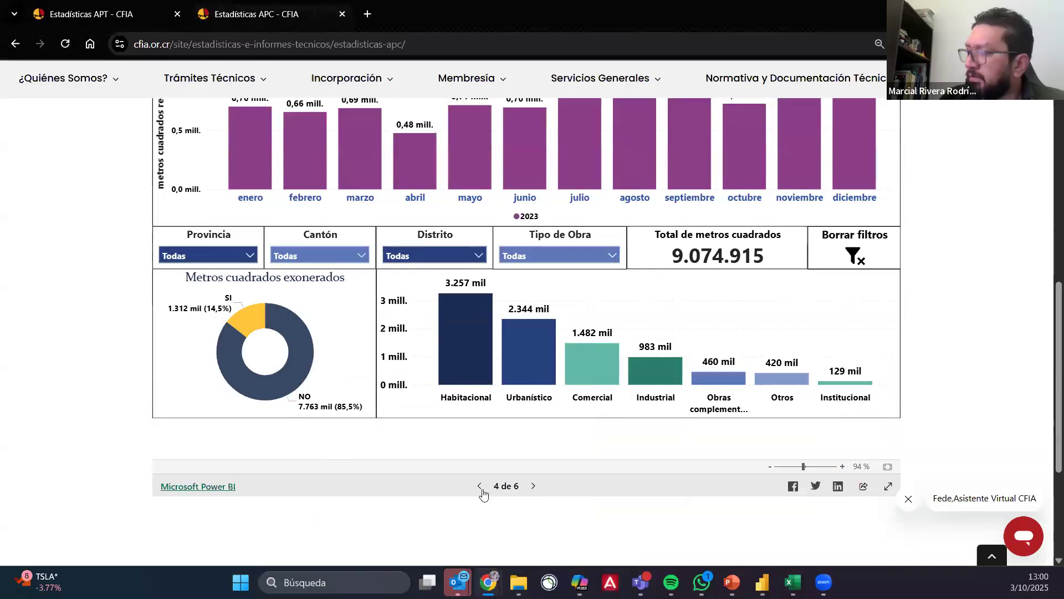
left_click(480, 487)
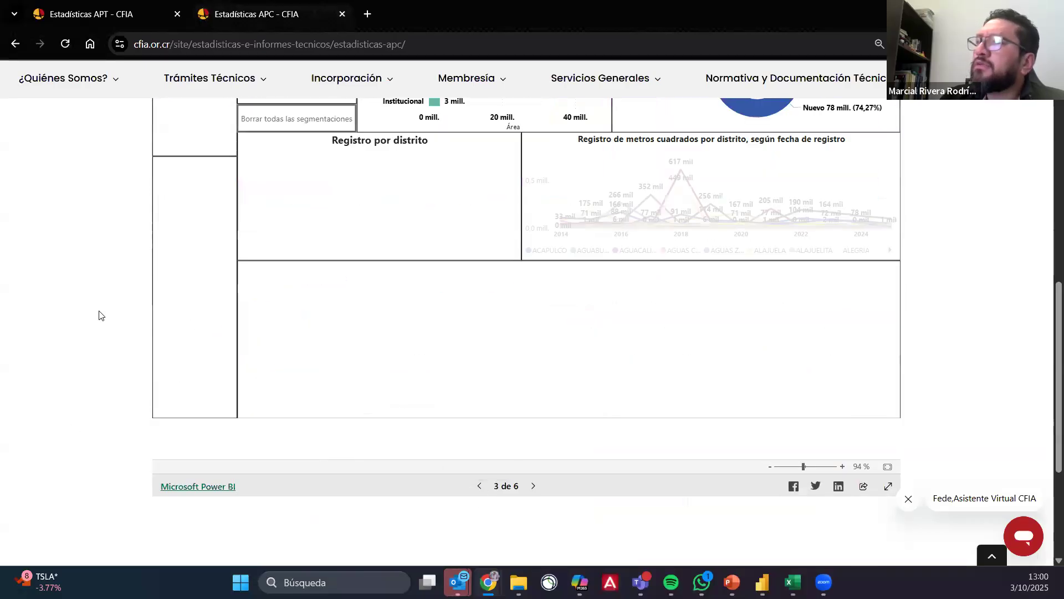
scroll(101, 315, "up", 2)
scroll(560, 499, "down", 1)
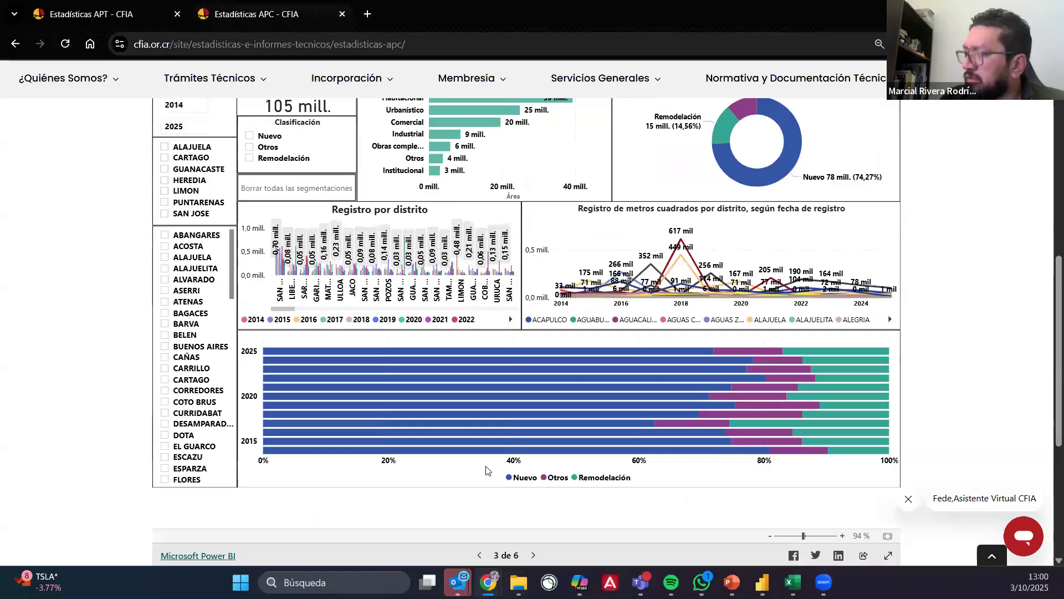
Step: View the APC report's Provincia page, then return to Power BI Desktop
scroll(487, 449, "down", 2)
left_click(483, 419)
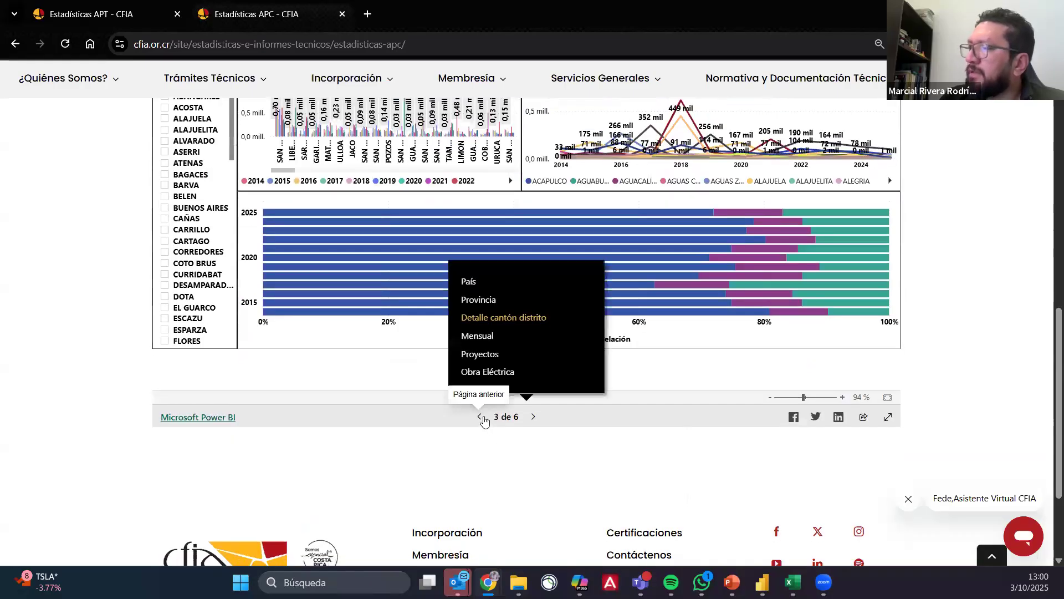
scroll(89, 274, "up", 4)
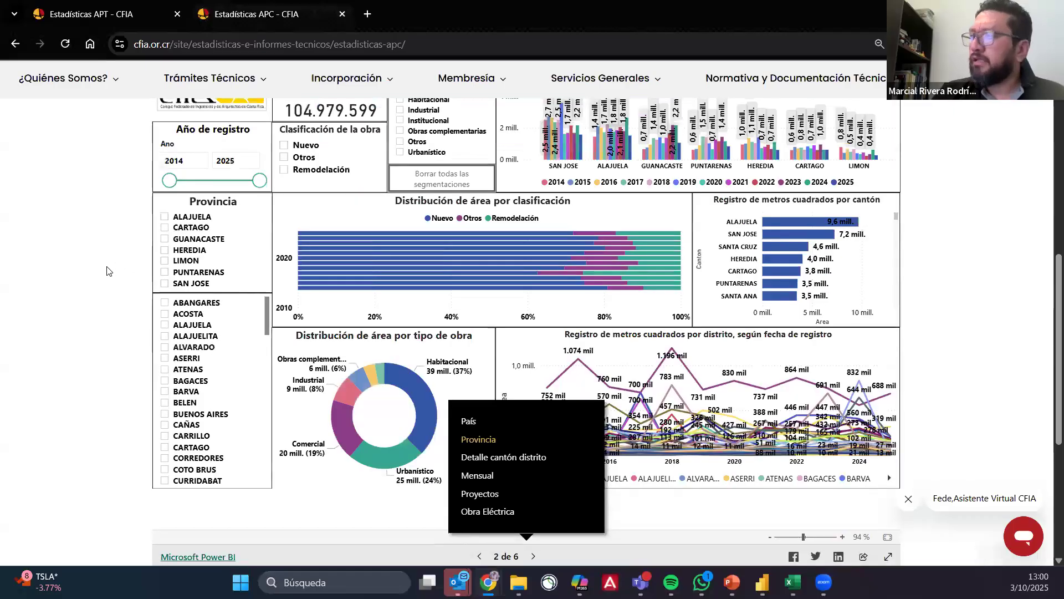
scroll(89, 308, "down", 1)
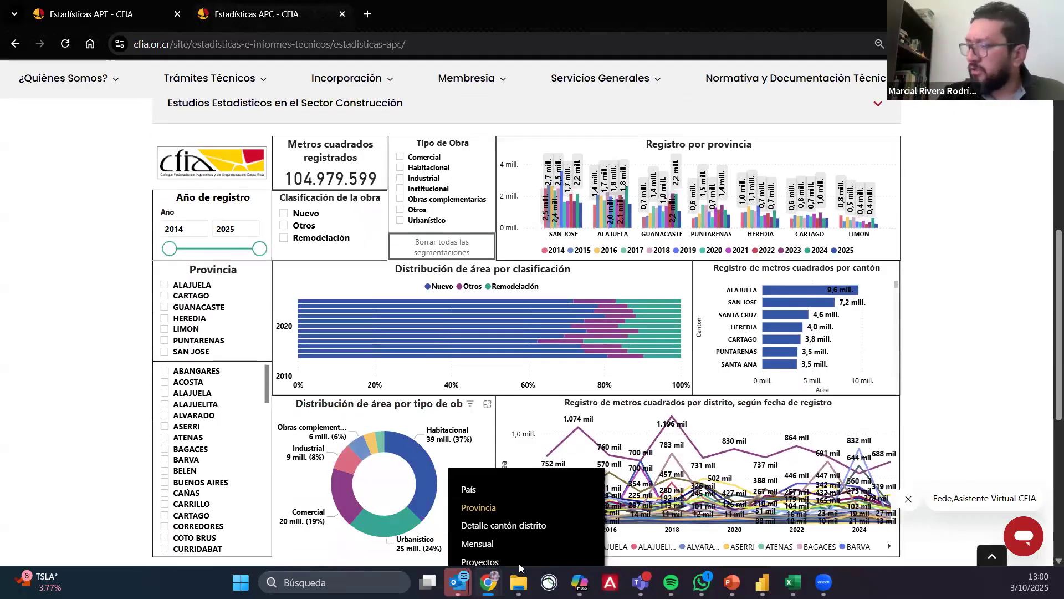
key("alt+Tab")
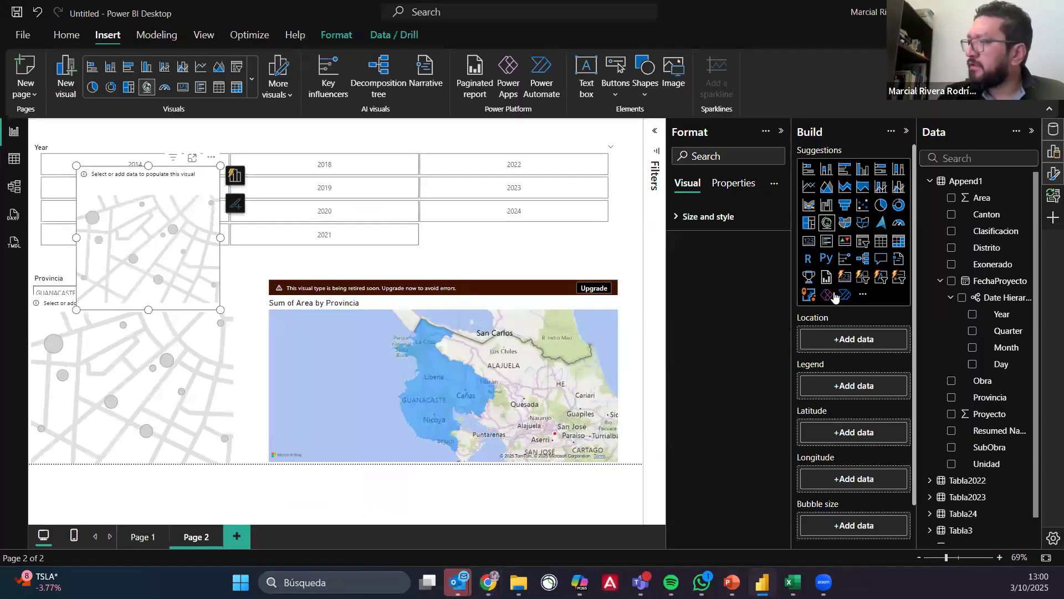